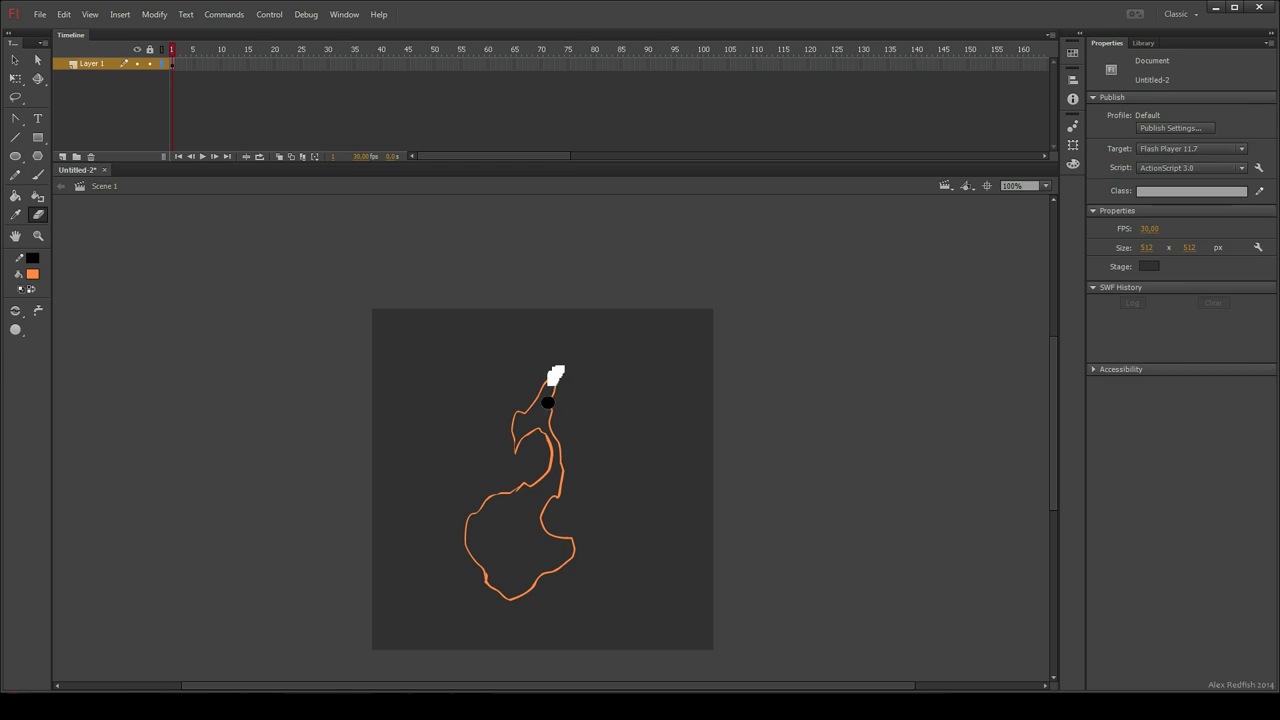
Step: Insert a blank keyframe at frame 3, turn on onion skinning, and draw the flame outline with its shapes rising slightly from frame 1
key("F5")
key("F5")
key("F7")
left_click(280, 157)
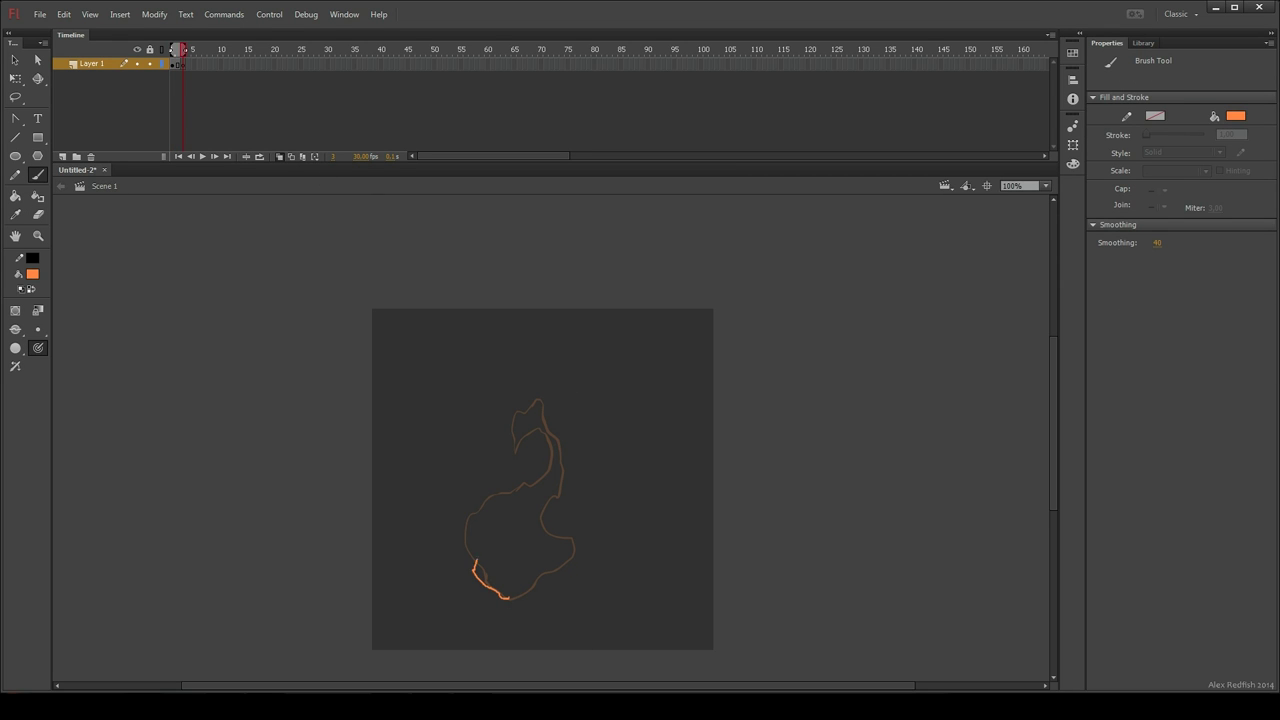
mouse_move(463, 513)
left_mouse_down()
mouse_move(500, 456)
mouse_move(465, 505)
mouse_move(520, 459)
mouse_move(540, 470)
mouse_move(557, 443)
left_mouse_up()
key("e")
key("b")
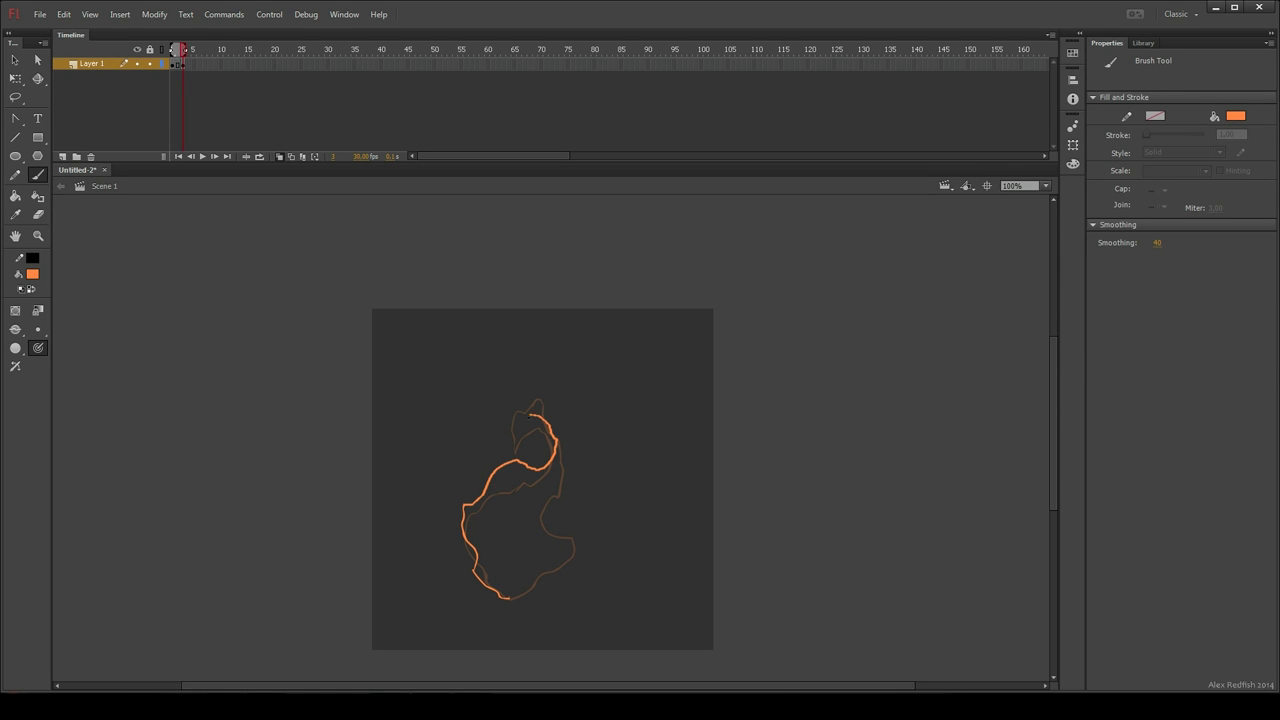
left_click_drag(547, 389, 561, 449)
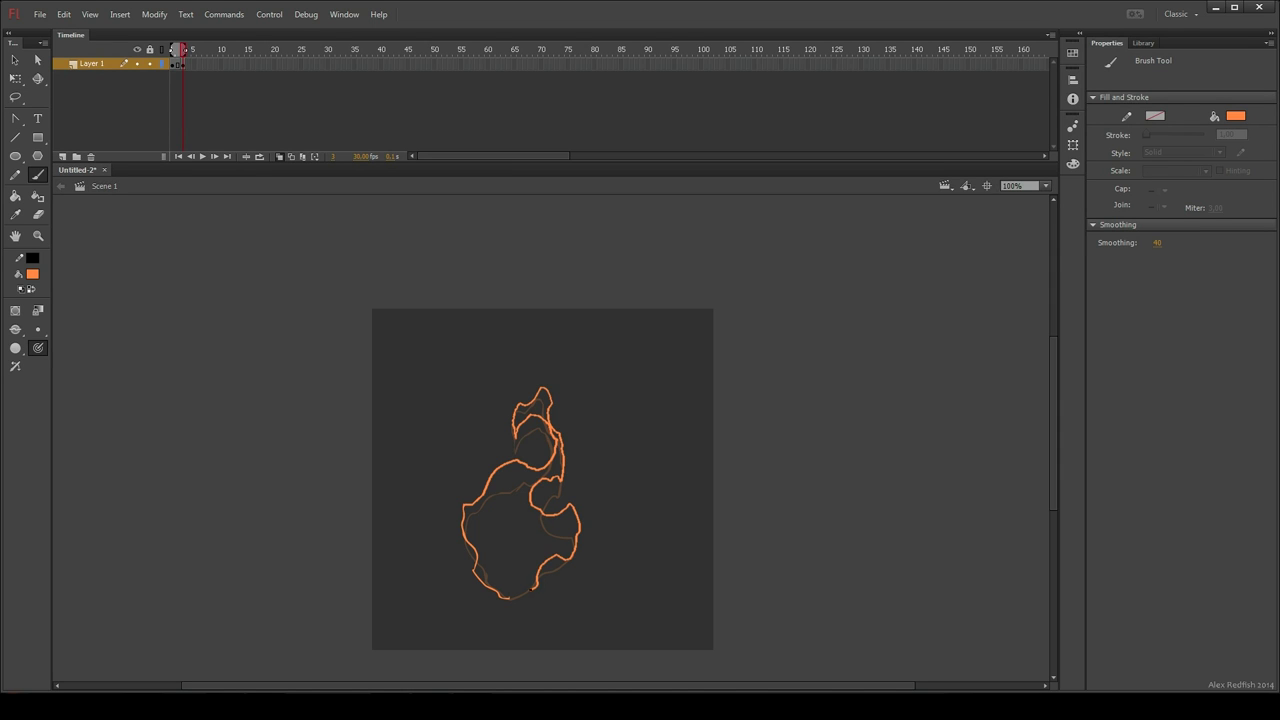
Step: Insert a blank keyframe at frame 5 and draw the flame with its curled tip breaking away from the body
key("F7")
left_click_drag(508, 595, 494, 591)
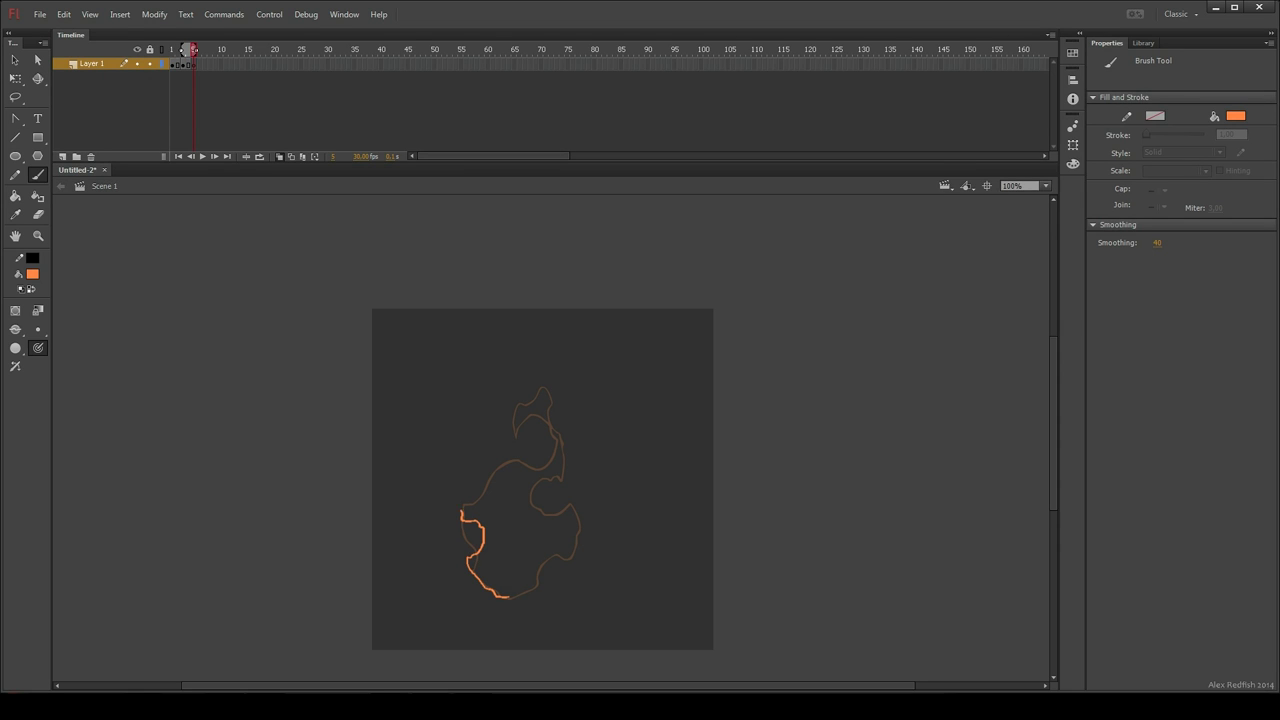
mouse_move(482, 473)
left_mouse_down()
mouse_move(532, 441)
mouse_move(551, 455)
mouse_move(560, 435)
mouse_move(561, 465)
mouse_move(537, 461)
mouse_move(525, 483)
mouse_move(569, 497)
mouse_move(578, 525)
mouse_move(549, 526)
mouse_move(536, 549)
mouse_move(573, 533)
left_mouse_up()
key("e")
key("b")
left_click_drag(509, 597, 505, 597)
mouse_move(513, 418)
left_mouse_down()
mouse_move(540, 377)
mouse_move(550, 421)
mouse_move(514, 417)
left_mouse_up()
Step: Insert a blank keyframe at frame 7 and draw the flame with deeper side notches and smaller detached tip pieces
key("F5")
key("F7")
left_click_drag(498, 595, 500, 596)
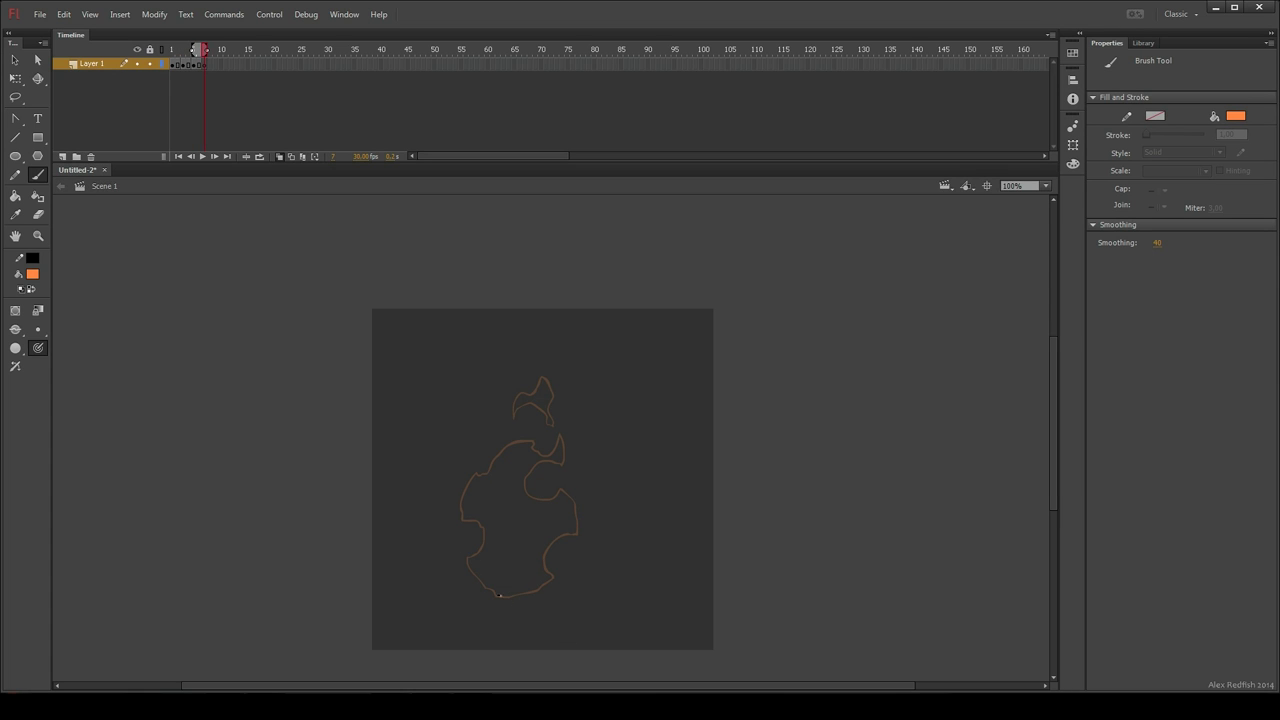
left_click_drag(466, 498, 487, 450)
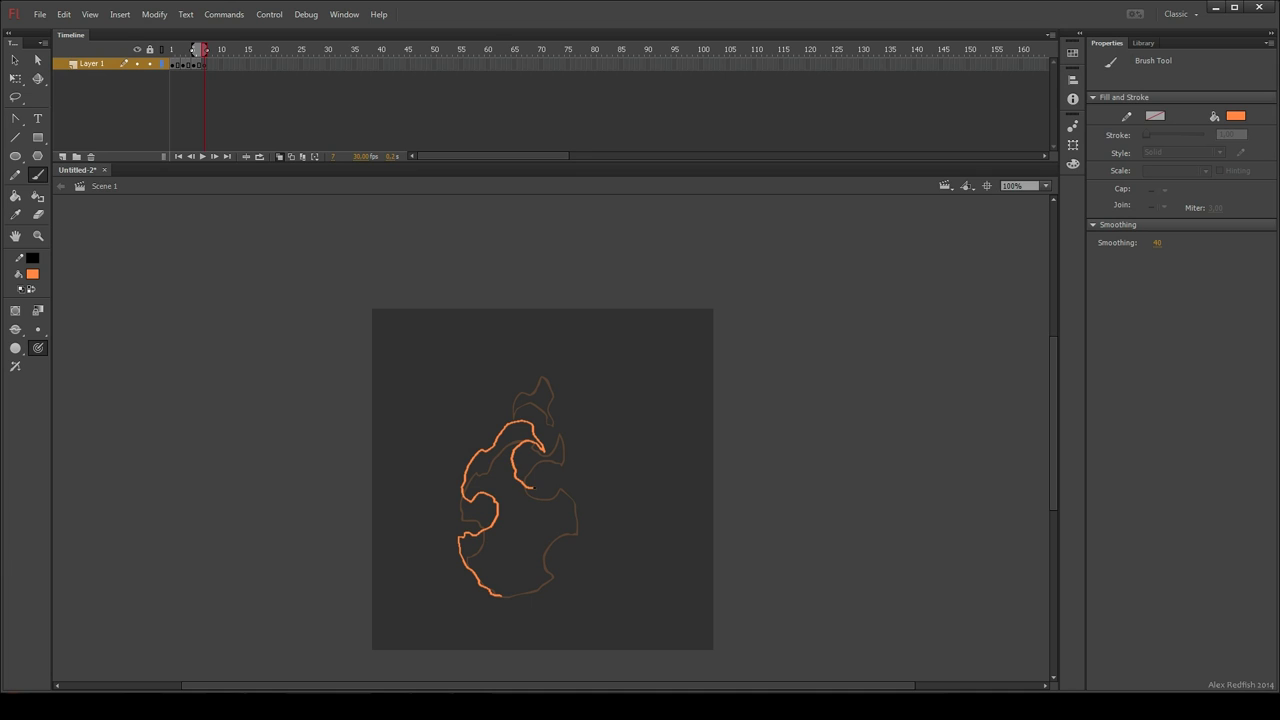
left_click_drag(565, 514, 552, 555)
left_click_drag(508, 597, 498, 595)
left_click_drag(561, 428, 563, 431)
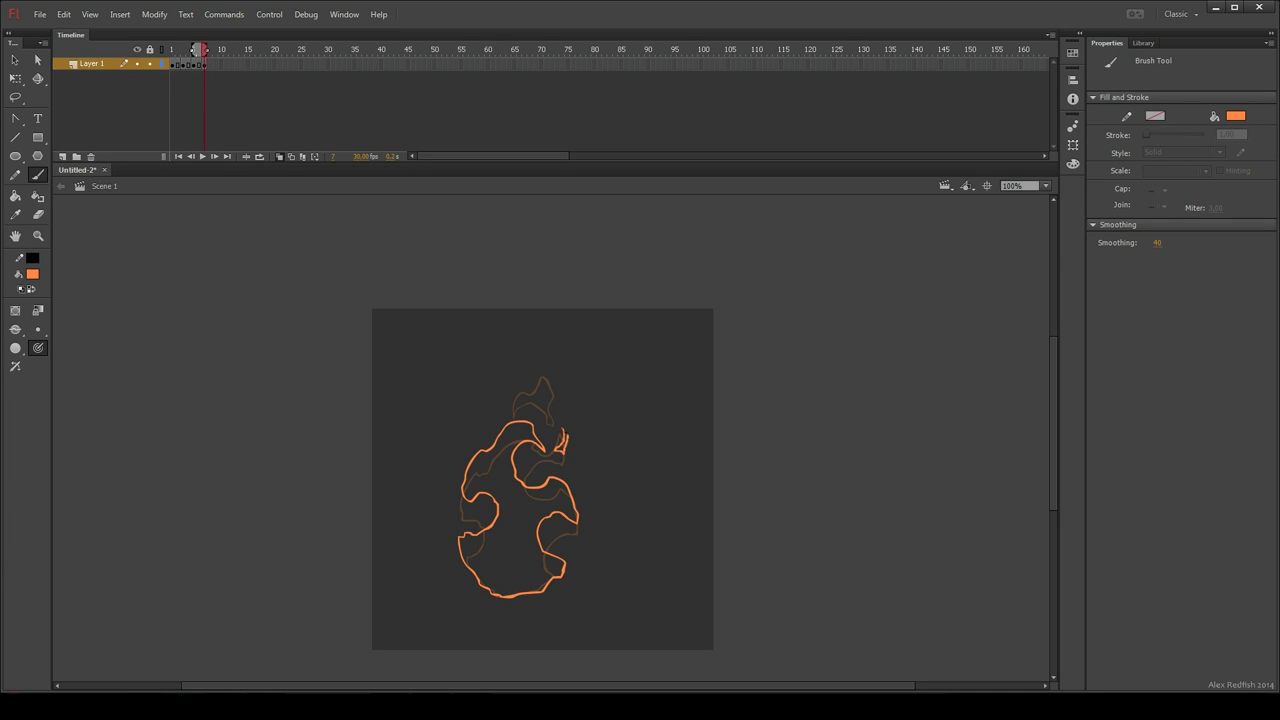
mouse_move(514, 394)
left_mouse_down()
mouse_move(530, 378)
mouse_move(548, 412)
left_mouse_up()
Step: Insert a blank keyframe at frame 9 and draw the flame with notches moved upward and three small detached sparks
key("F5")
key("F5")
key("F7")
mouse_move(497, 596)
left_mouse_down()
mouse_move(464, 567)
mouse_move(453, 517)
mouse_move(501, 500)
mouse_move(494, 466)
mouse_move(467, 488)
mouse_move(467, 463)
mouse_move(514, 409)
mouse_move(534, 426)
mouse_move(518, 430)
mouse_move(518, 462)
mouse_move(570, 473)
mouse_move(575, 506)
mouse_move(562, 488)
mouse_move(526, 490)
mouse_move(575, 572)
left_mouse_up()
key("e")
key("b")
left_click_drag(515, 523, 540, 524)
left_click_drag(520, 381, 520, 381)
left_click_drag(539, 376, 566, 442)
left_click_drag(525, 490, 523, 502)
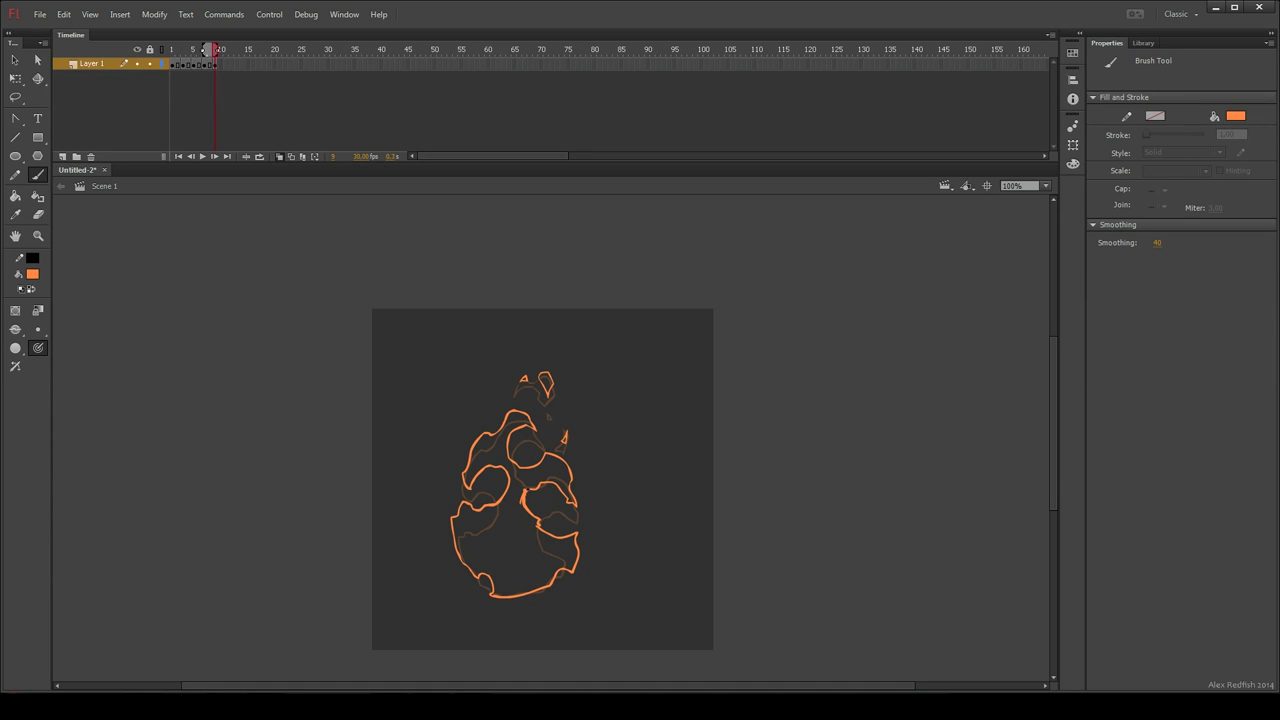
key("e")
Step: Insert a blank keyframe at frame 11 and draw the flame body with separating upper tongues and a tiny spark above
key("F5")
key("F5")
key("F7")
key("b")
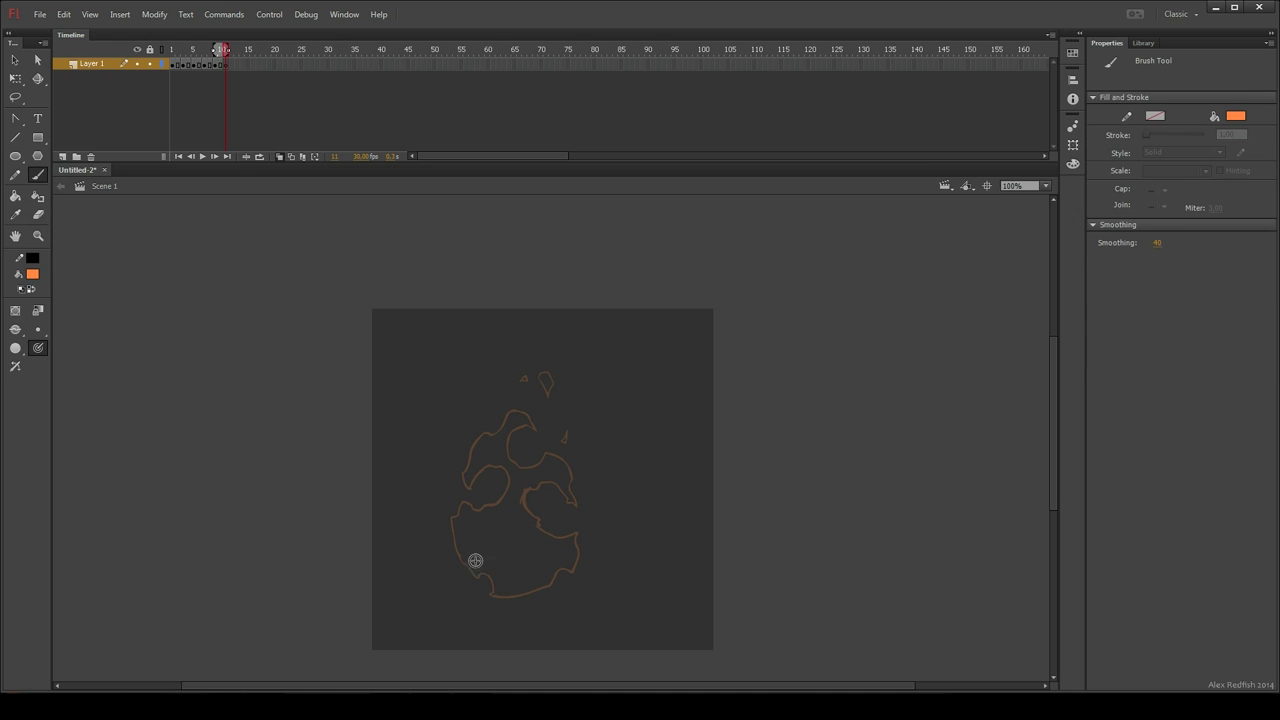
left_click_drag(491, 566, 468, 543)
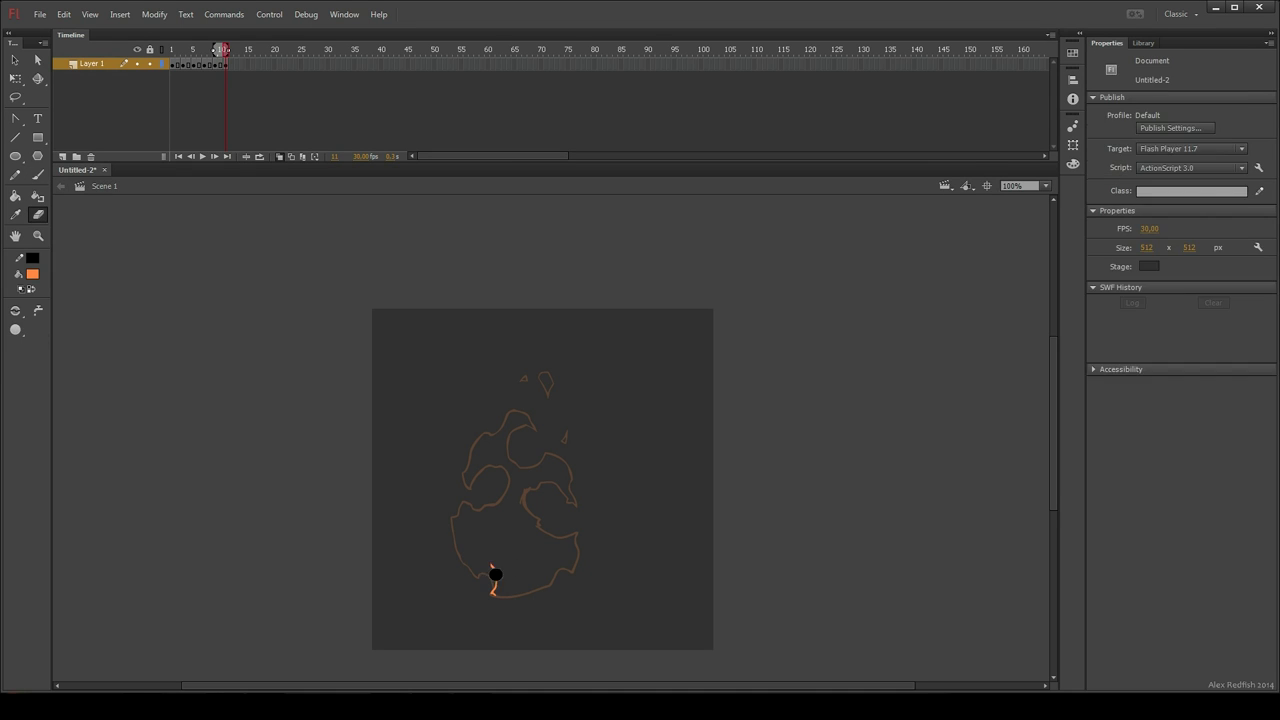
mouse_move(462, 482)
left_mouse_down()
mouse_move(510, 475)
mouse_move(539, 435)
mouse_move(566, 442)
mouse_move(570, 471)
mouse_move(535, 466)
mouse_move(511, 492)
mouse_move(538, 503)
mouse_move(521, 503)
mouse_move(550, 426)
mouse_move(502, 483)
mouse_move(523, 440)
mouse_move(557, 431)
mouse_move(568, 463)
mouse_move(513, 476)
mouse_move(541, 498)
left_mouse_up()
key("e")
key("b")
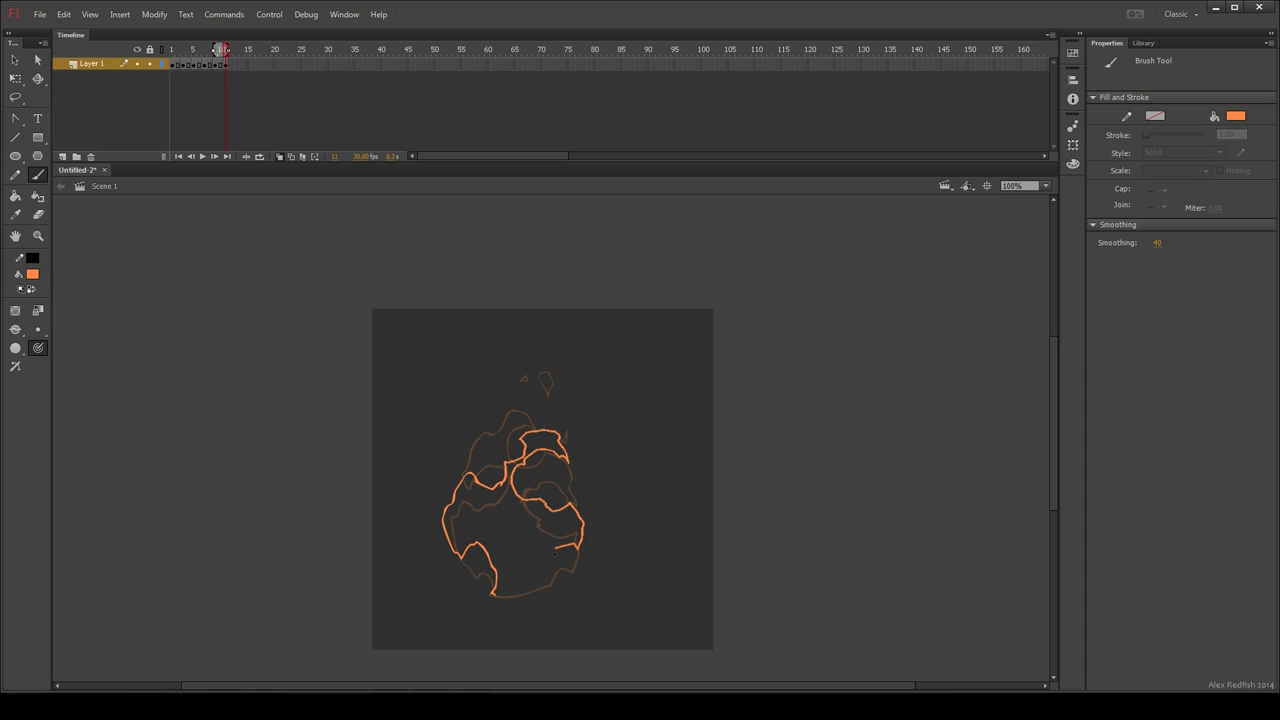
left_click_drag(573, 463, 572, 489)
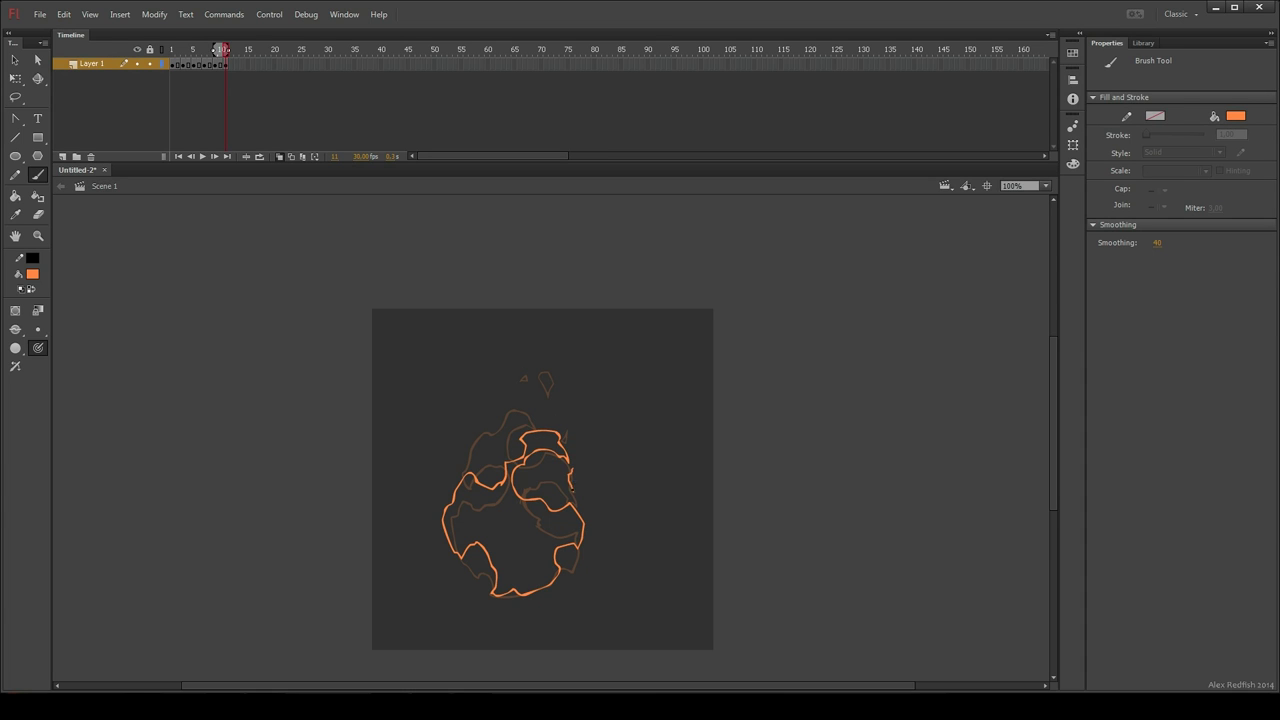
mouse_move(463, 453)
left_mouse_down()
mouse_move(507, 410)
mouse_move(504, 452)
left_mouse_up()
left_click_drag(543, 371, 548, 382)
Step: Insert a blank keyframe at frame 13 and draw the lowered flame body with shrinking detached wisps above it
key("F5")
key("F7")
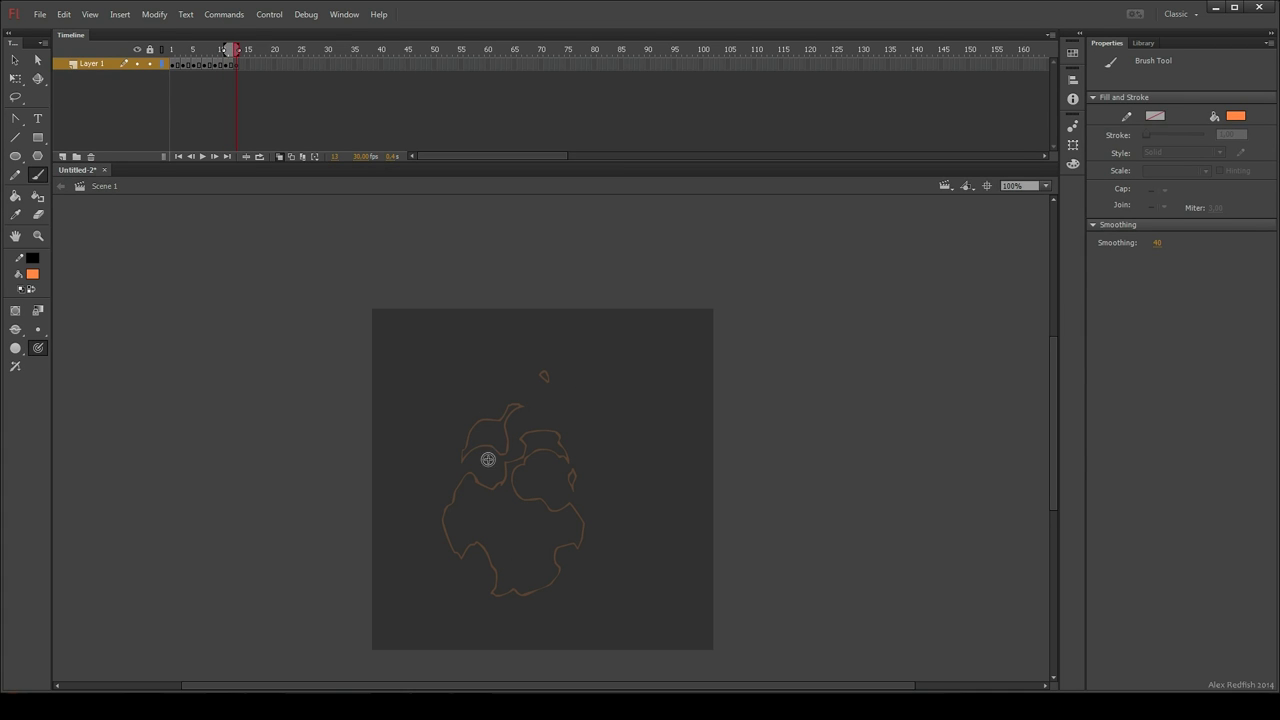
mouse_move(450, 526)
left_mouse_down()
mouse_move(441, 496)
mouse_move(462, 455)
mouse_move(489, 444)
mouse_move(541, 493)
mouse_move(571, 483)
mouse_move(583, 520)
mouse_move(569, 522)
mouse_move(559, 577)
mouse_move(488, 587)
mouse_move(487, 513)
left_mouse_up()
mouse_move(468, 420)
left_mouse_down()
mouse_move(495, 406)
mouse_move(505, 435)
mouse_move(471, 422)
mouse_move(518, 402)
left_mouse_up()
key("e")
left_click(471, 429)
key("b")
left_click_drag(514, 455, 527, 438)
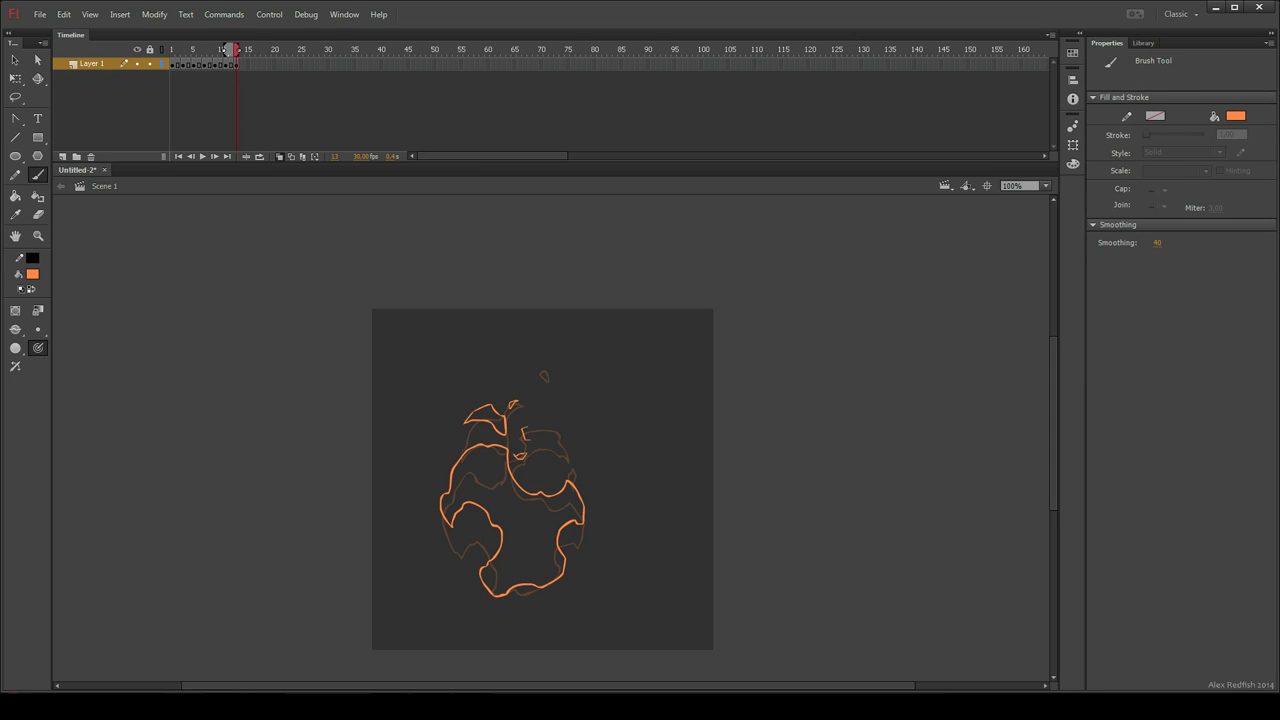
left_click_drag(541, 369, 545, 373)
Step: Insert a blank keyframe at frame 15 and draw the main flame outline with a deep curl on its left side
key("F5")
key("F7")
left_click_drag(494, 594, 472, 567)
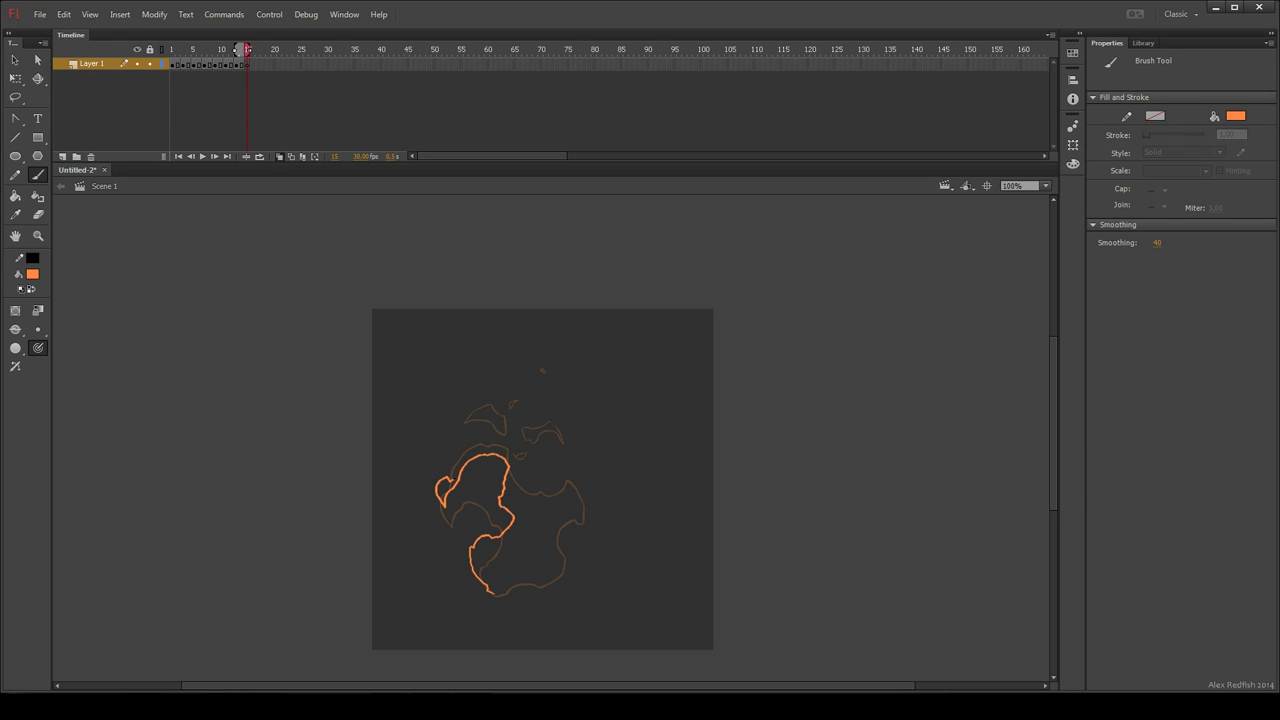
mouse_move(469, 438)
left_mouse_down()
mouse_move(528, 440)
mouse_move(580, 486)
mouse_move(538, 576)
left_mouse_up()
Step: Erase and redraw the left curl's inner edge on frame 15, and add two thin wisps above the flame
key("e")
key("b")
key("e")
left_click_drag(506, 456, 511, 519)
mouse_move(484, 454)
left_mouse_down()
mouse_move(502, 460)
mouse_move(490, 470)
mouse_move(510, 525)
left_mouse_up()
key("b")
mouse_move(557, 437)
left_mouse_down()
mouse_move(545, 418)
mouse_move(558, 426)
left_mouse_up()
mouse_move(475, 401)
left_mouse_down()
mouse_move(502, 418)
mouse_move(472, 404)
left_mouse_up()
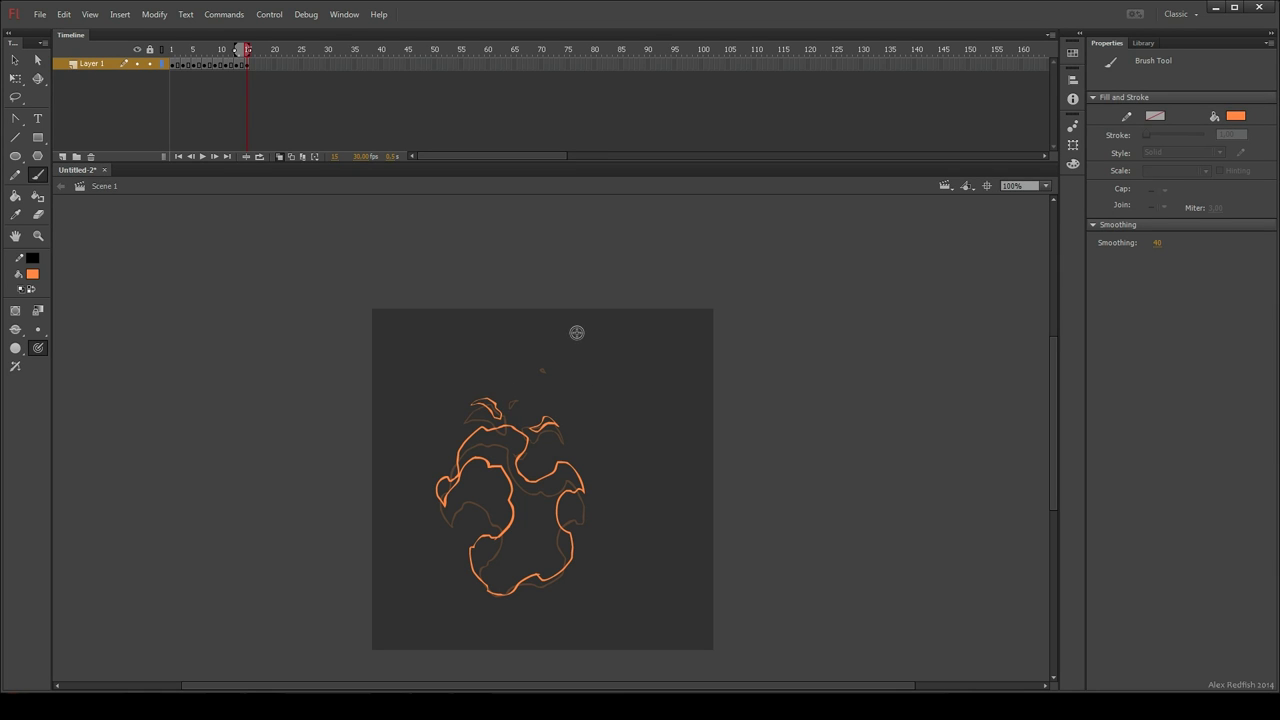
Step: Insert a blank keyframe at frame 17 and draw the main flame outline following the upward motion
key("F5")
key("F7")
mouse_move(498, 595)
left_mouse_down()
mouse_move(464, 551)
mouse_move(494, 501)
left_mouse_up()
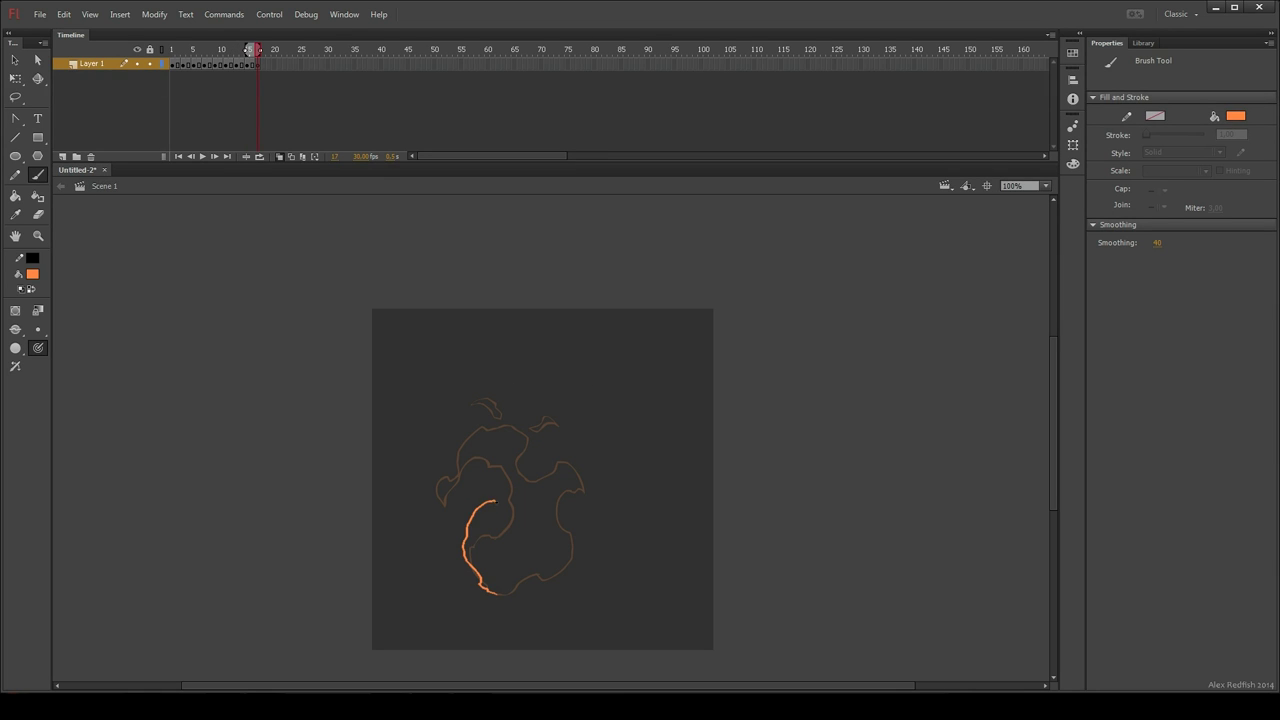
left_click_drag(471, 430, 506, 421)
mouse_move(578, 468)
left_mouse_down()
mouse_move(549, 503)
mouse_move(571, 521)
mouse_move(561, 563)
mouse_move(522, 566)
mouse_move(498, 594)
left_mouse_up()
Step: Add a small hole inside the frame 17 flame, refine its left curl, and draw the detached pieces around the top
left_click_drag(480, 521, 479, 531)
key("e")
left_click_drag(512, 474, 507, 497)
key("b")
mouse_move(498, 504)
left_mouse_down()
mouse_move(516, 488)
mouse_move(514, 461)
mouse_move(514, 478)
left_mouse_up()
key("e")
key("b")
left_click_drag(438, 490, 458, 458)
mouse_move(484, 404)
left_mouse_down()
mouse_move(490, 392)
mouse_move(548, 414)
mouse_move(541, 426)
mouse_move(548, 412)
left_mouse_up()
key("e")
key("b")
Step: Insert a blank keyframe at frame 19 and draw the flame body with a new right-side notch and an enlarged inner hole
key("F5")
key("F5")
key("F7")
left_click_drag(504, 595, 523, 590)
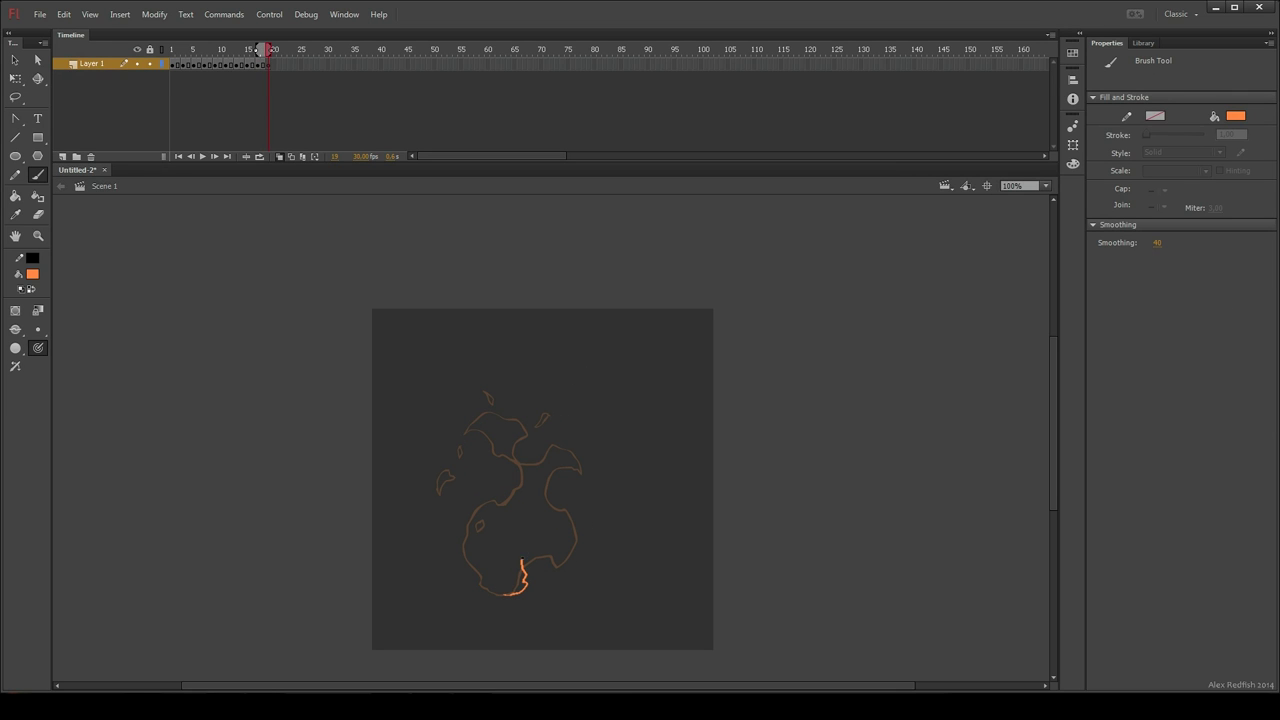
left_click_drag(547, 492, 557, 447)
mouse_move(468, 497)
left_mouse_down()
mouse_move(459, 536)
mouse_move(474, 583)
mouse_move(511, 595)
left_mouse_up()
key("n")
key("b")
mouse_move(528, 545)
left_mouse_down()
mouse_move(541, 530)
mouse_move(467, 516)
left_mouse_up()
Step: Draw the detached upper curl and the small side sparks on frame 19, undoing one faulty stroke
mouse_move(474, 414)
left_mouse_down()
mouse_move(524, 429)
mouse_move(487, 413)
left_mouse_up()
key("ctrl+z")
key("r")
key("b")
mouse_move(438, 472)
left_mouse_down()
mouse_move(450, 474)
mouse_move(438, 472)
left_mouse_up()
left_click_drag(545, 413, 540, 420)
Step: Insert a blank keyframe at frame 21 and draw the flame with a larger right notch, left inner hole and fading top wisps
key("F5")
key("F7")
mouse_move(514, 593)
left_mouse_down()
mouse_move(518, 553)
mouse_move(555, 507)
mouse_move(549, 472)
left_mouse_up()
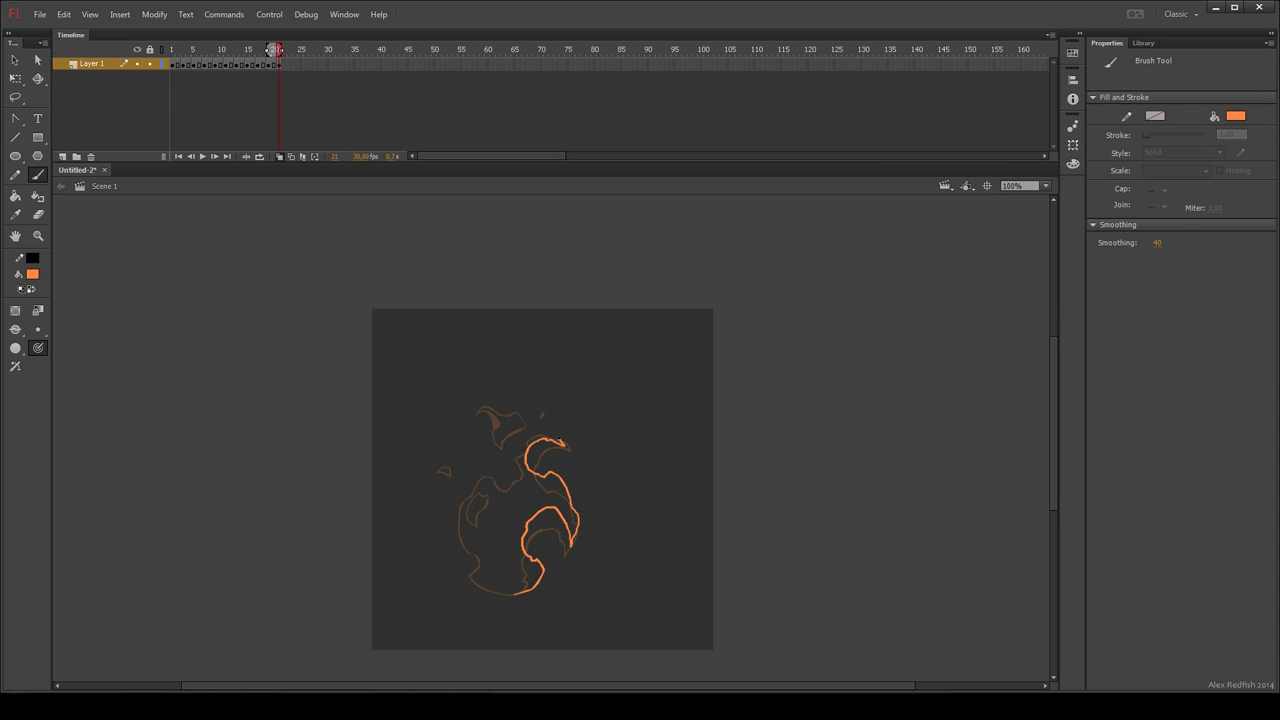
mouse_move(467, 480)
left_mouse_down()
mouse_move(470, 540)
mouse_move(460, 494)
left_mouse_up()
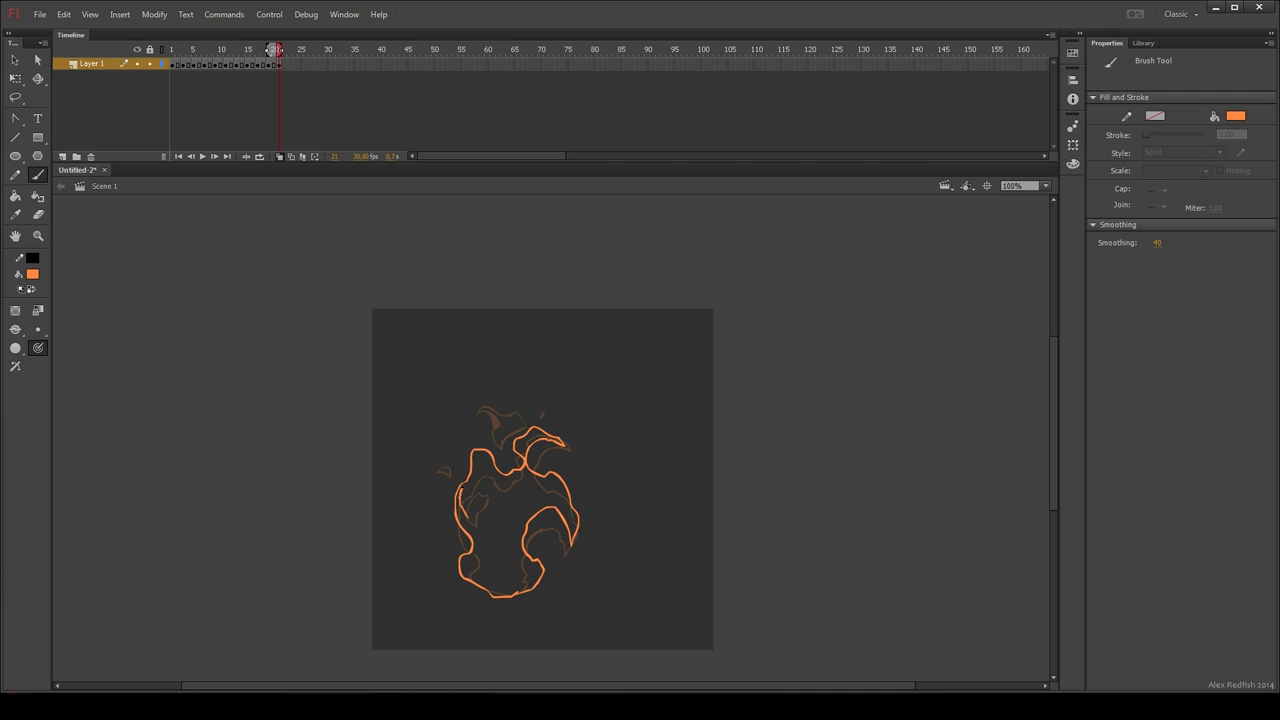
mouse_move(490, 404)
left_mouse_down()
mouse_move(508, 410)
mouse_move(498, 438)
left_mouse_up()
Step: Insert a blank keyframe at frame 23 and draw the flame's upper outline with the tall curled tongue on the left
key("F5")
key("F7")
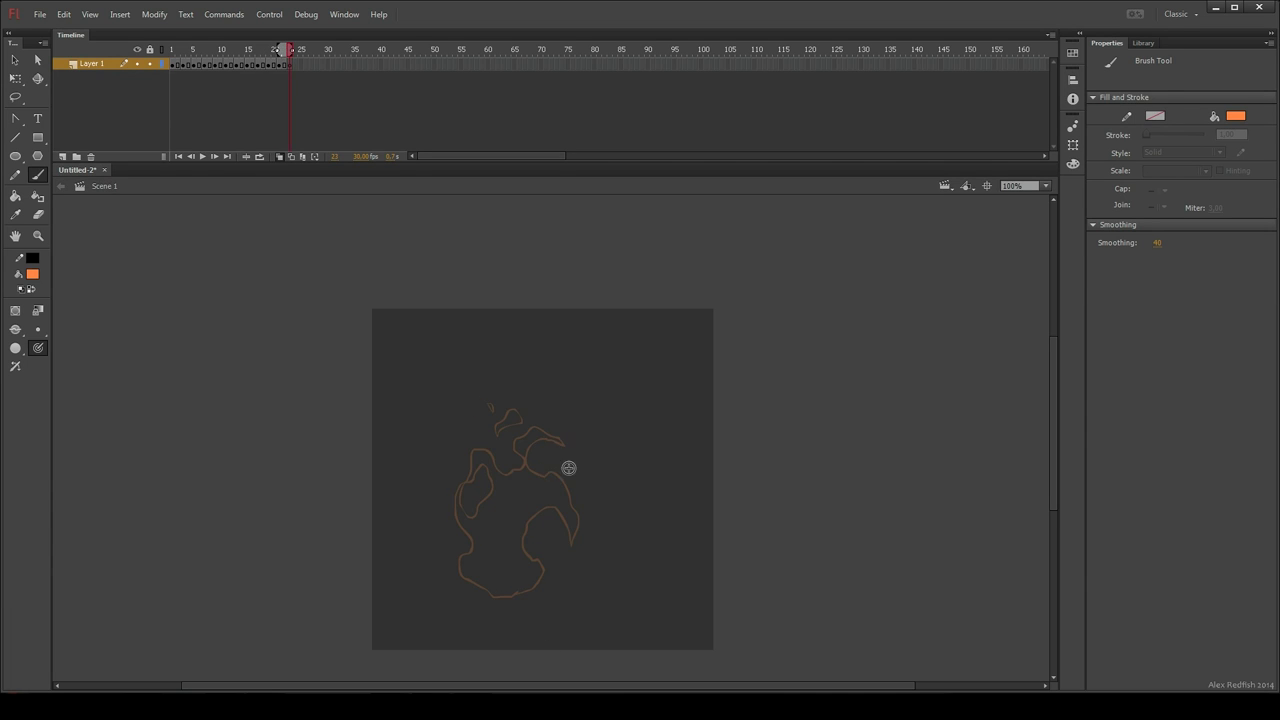
left_click_drag(576, 526, 578, 498)
key("e")
key("b")
mouse_move(506, 455)
left_mouse_down()
mouse_move(538, 464)
mouse_move(471, 438)
mouse_move(491, 483)
left_mouse_up()
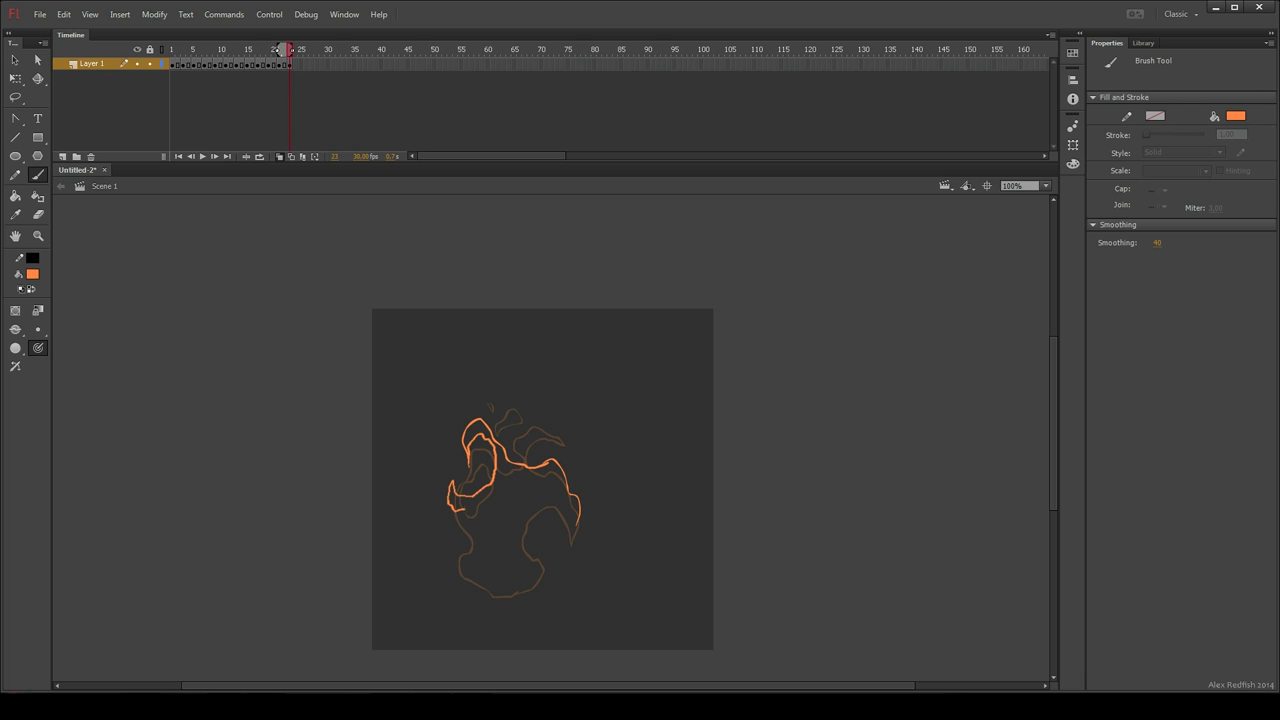
left_click_drag(469, 578, 497, 597)
Step: Draw the lower left edge, base and right-side notch of the flame on frame 23, erasing and correcting stray lines
key("e")
left_click_drag(457, 543, 455, 568)
key("b")
left_click_drag(457, 575, 460, 535)
key("e")
key("b")
mouse_move(495, 597)
left_mouse_down()
mouse_move(545, 558)
mouse_move(555, 540)
mouse_move(525, 525)
mouse_move(557, 492)
left_mouse_up()
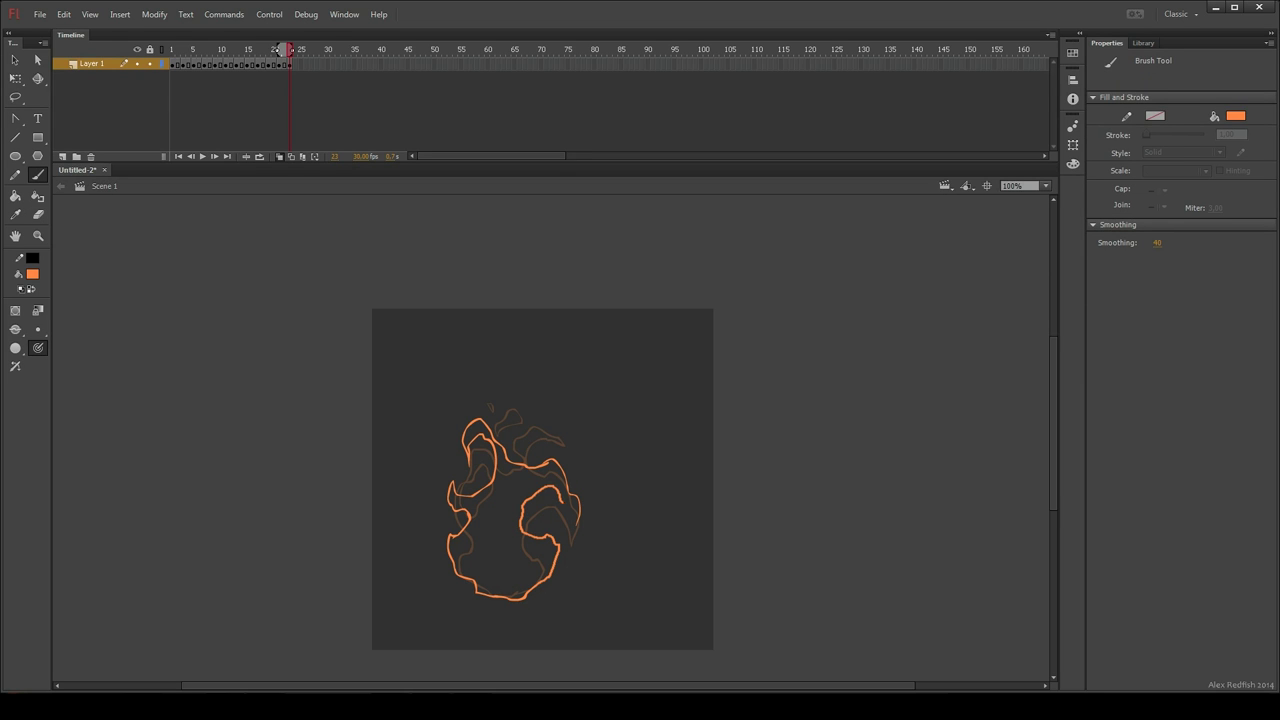
Step: Add the detached wisps above the frame 23 flame and clean up its left edge
mouse_move(537, 423)
left_mouse_down()
mouse_move(516, 444)
mouse_move(506, 417)
mouse_move(519, 414)
left_mouse_up()
left_click_drag(556, 436, 561, 440)
key("e")
mouse_move(460, 503)
left_mouse_down()
mouse_move(474, 529)
mouse_move(454, 496)
left_mouse_up()
key("b")
key("e")
key("b")
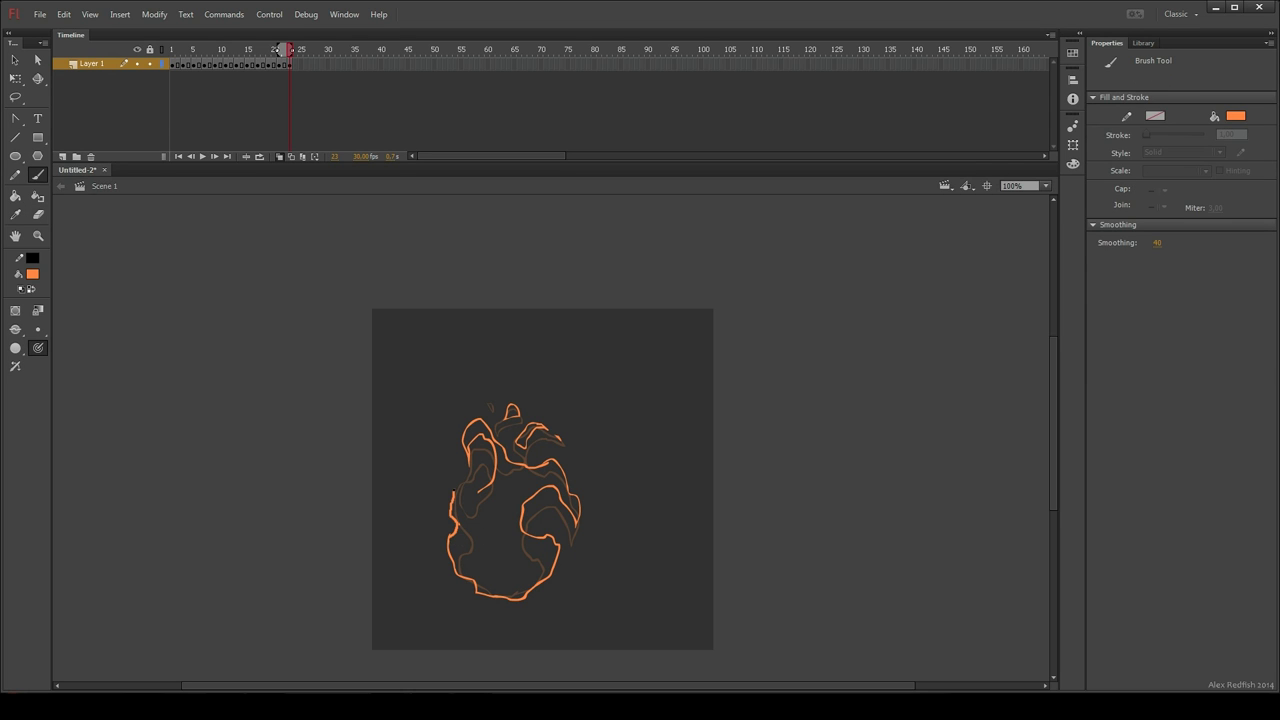
Step: Copy the first keyframe's flame drawing to frame 32 as the loop's end pose
left_click(173, 63)
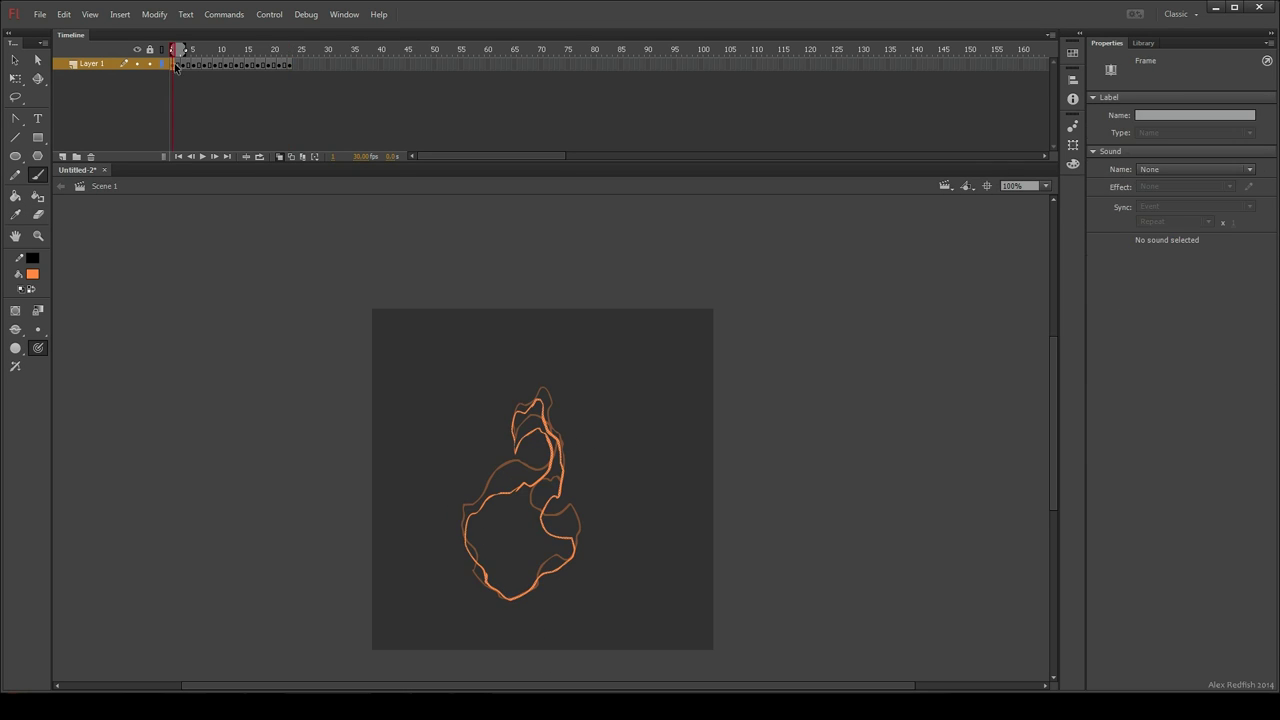
left_click(338, 65)
key("F7")
right_click(558, 315)
left_click(605, 369)
left_click(338, 66)
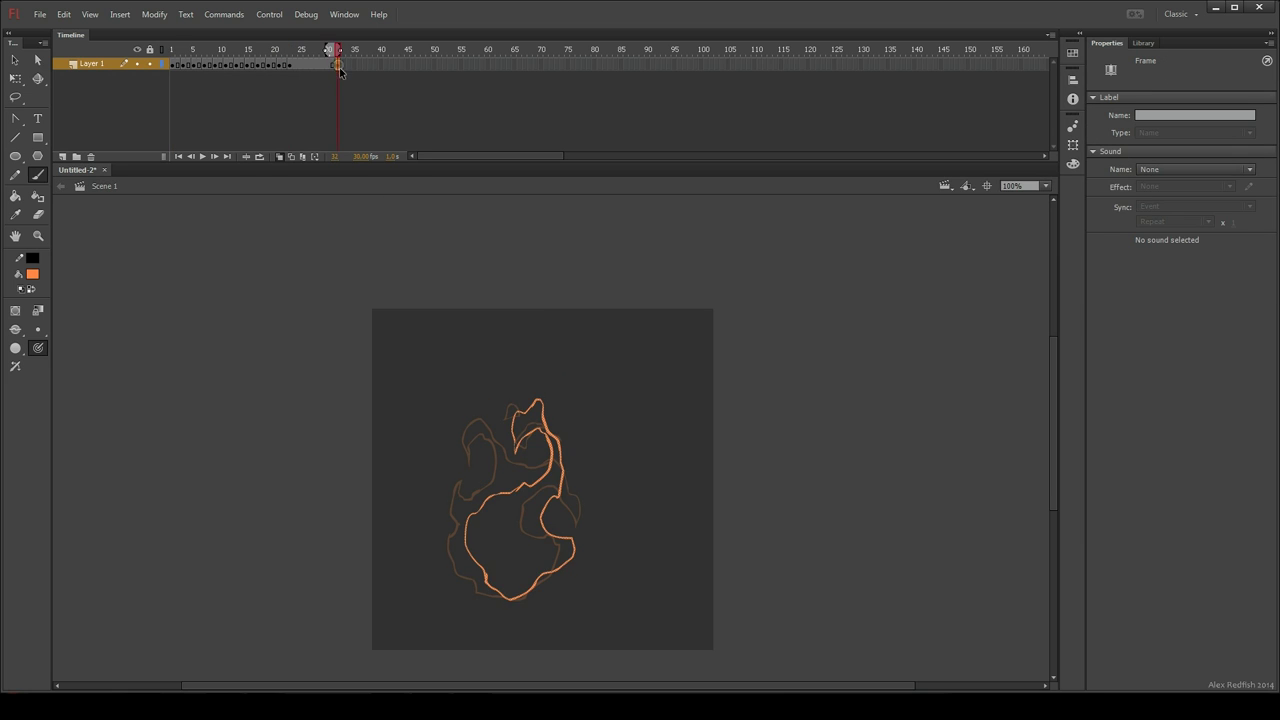
Step: Insert a blank keyframe at frame 28 and extend the onion skin range to cover the final flame pose
left_click(317, 66)
key("F7")
left_click_drag(329, 50, 344, 50)
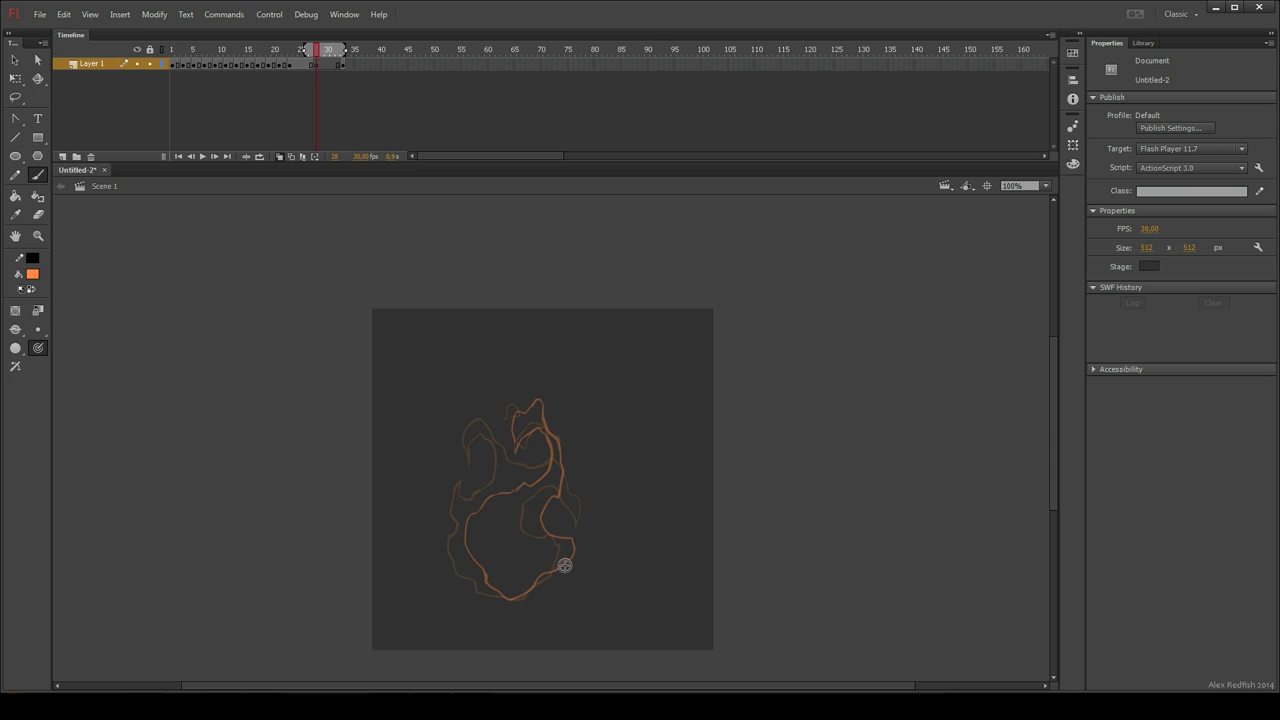
Step: Draw a short in-between flame on frame 28 with a pointed tip and a small inner hole
mouse_move(554, 506)
left_mouse_down()
mouse_move(557, 519)
mouse_move(516, 493)
left_mouse_up()
left_click_drag(510, 598, 523, 598)
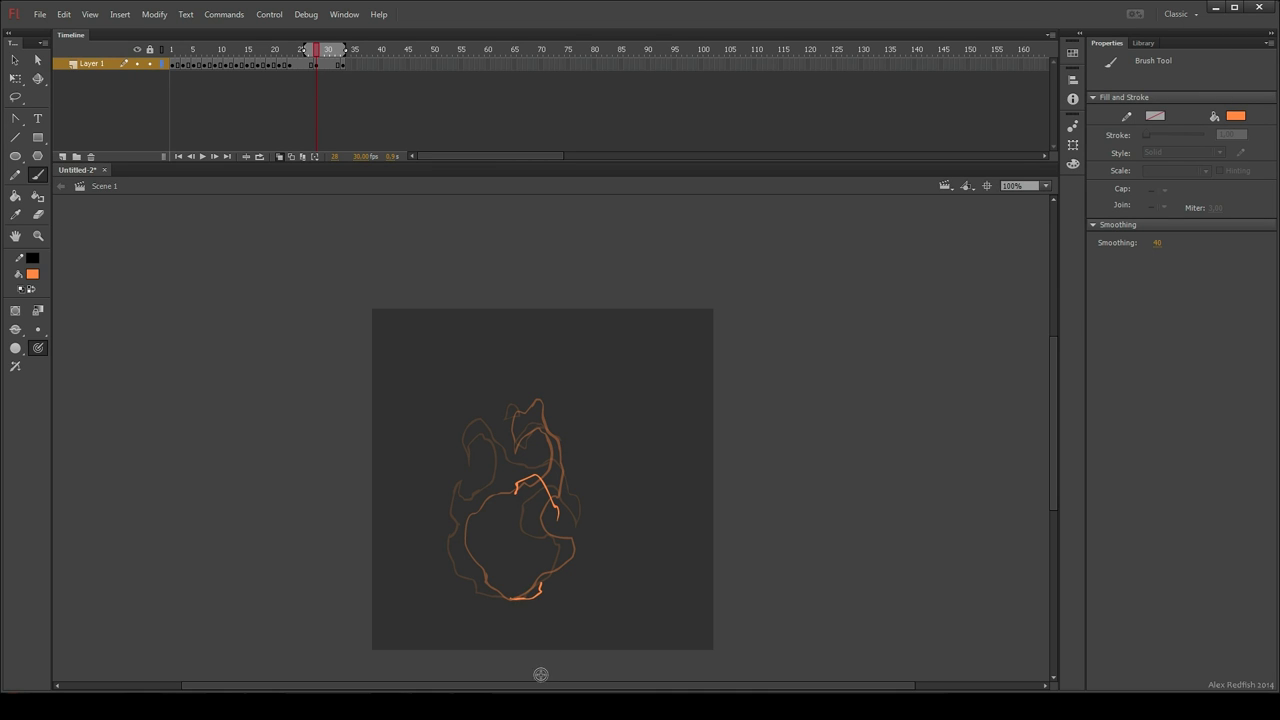
key("e")
key("b")
left_click_drag(498, 595, 477, 582)
left_click_drag(516, 496, 516, 489)
key("e")
key("b")
left_click_drag(536, 591, 555, 506)
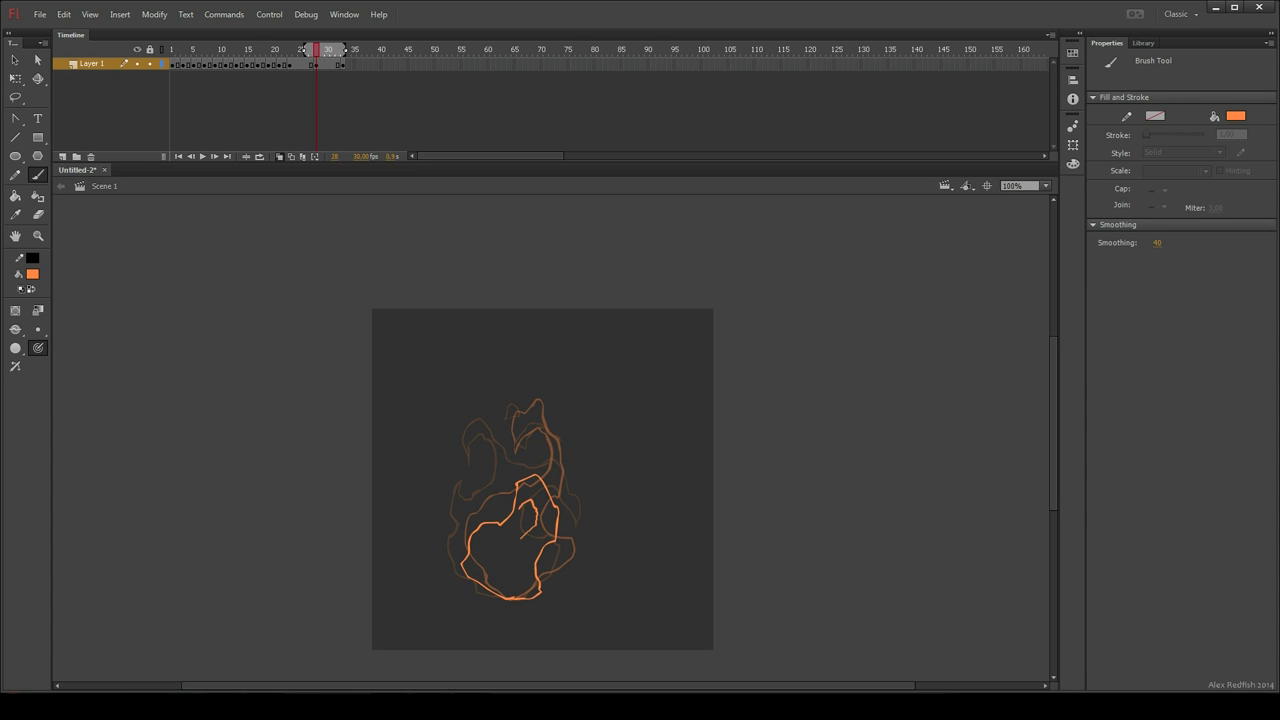
Step: Draw a taller in-between flame on frame 30 and shift the in-between keyframes one frame earlier
left_click(325, 65)
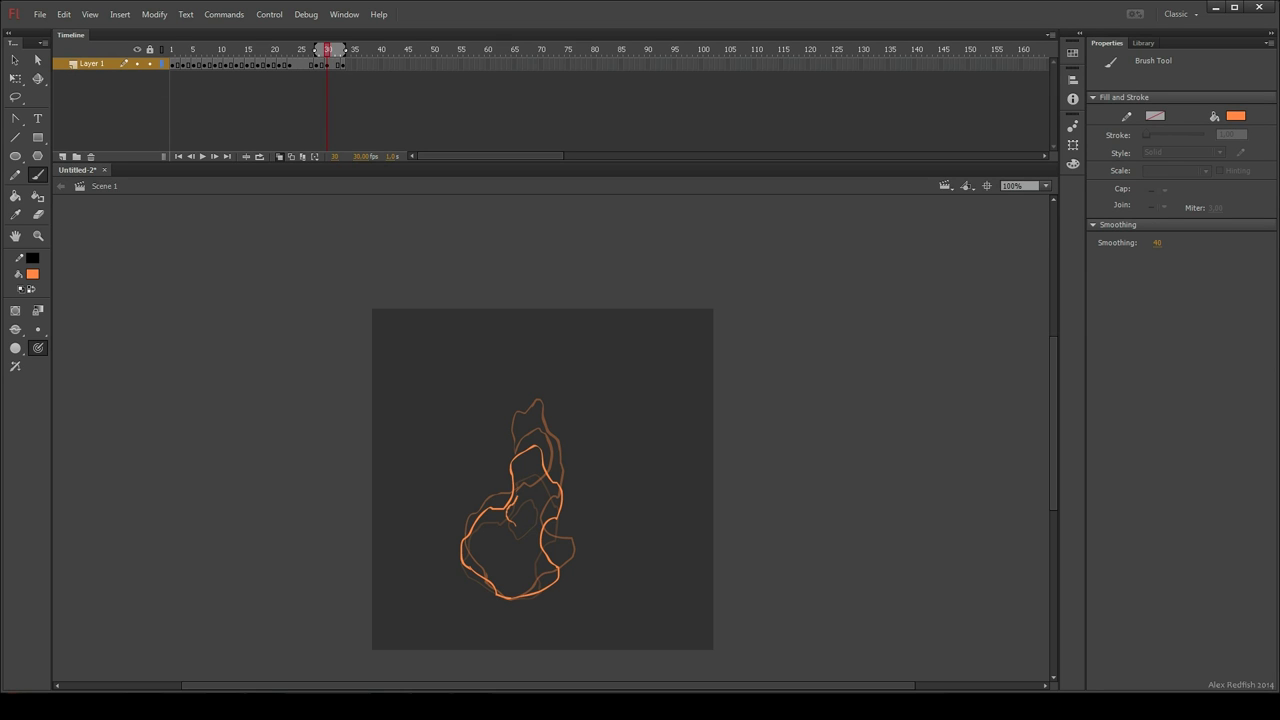
left_click_drag(521, 522, 516, 525)
left_click_drag(318, 65, 332, 67)
Step: Insert a blank keyframe at frame 31 and draw an in-between flame leading into the final pose, with a tall hollow tip
key("F7")
left_click_drag(509, 598, 513, 598)
key("e")
left_click(534, 591)
key("b")
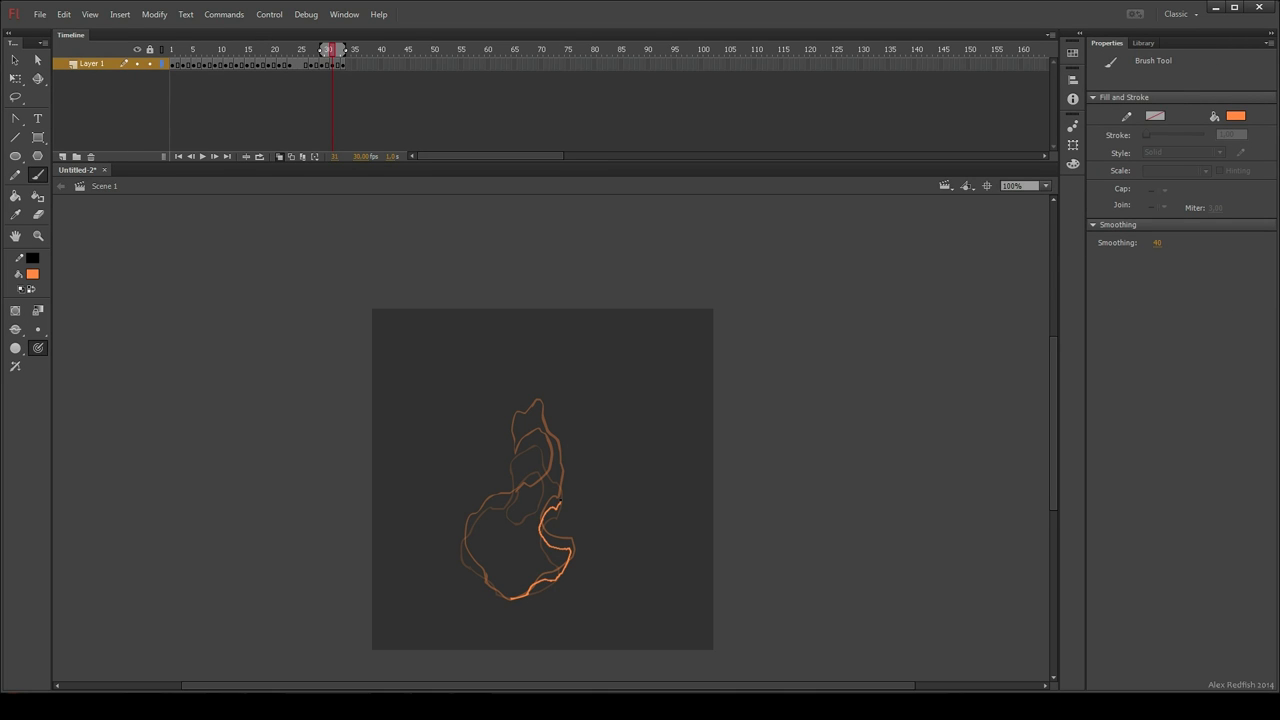
mouse_move(509, 457)
left_mouse_down()
mouse_move(514, 485)
mouse_move(530, 448)
left_mouse_up()
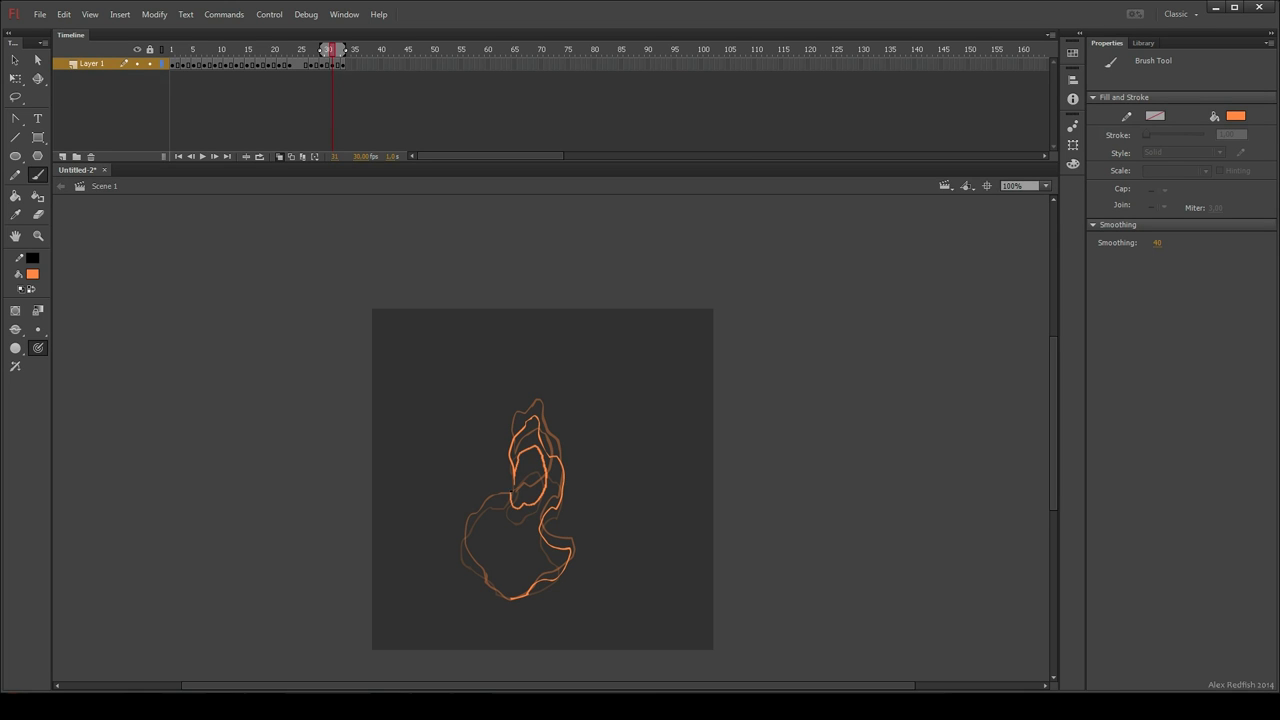
left_click_drag(461, 531, 489, 584)
Step: Insert a blank keyframe at frame 25 and draw the flame's base and right edge of the in-between outline
left_click(301, 65)
key("Delete")
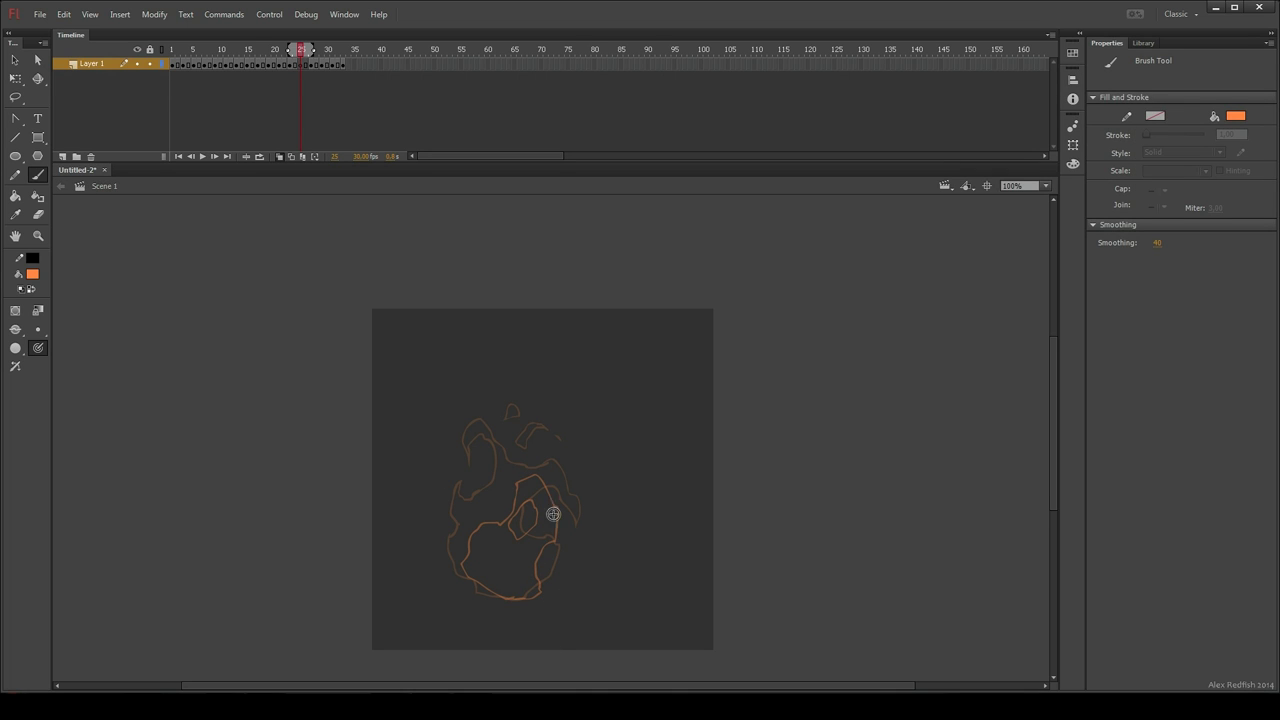
key("ctrl+z")
mouse_move(545, 510)
left_mouse_down()
mouse_move(560, 537)
mouse_move(526, 525)
left_mouse_up()
left_click_drag(513, 598, 499, 596)
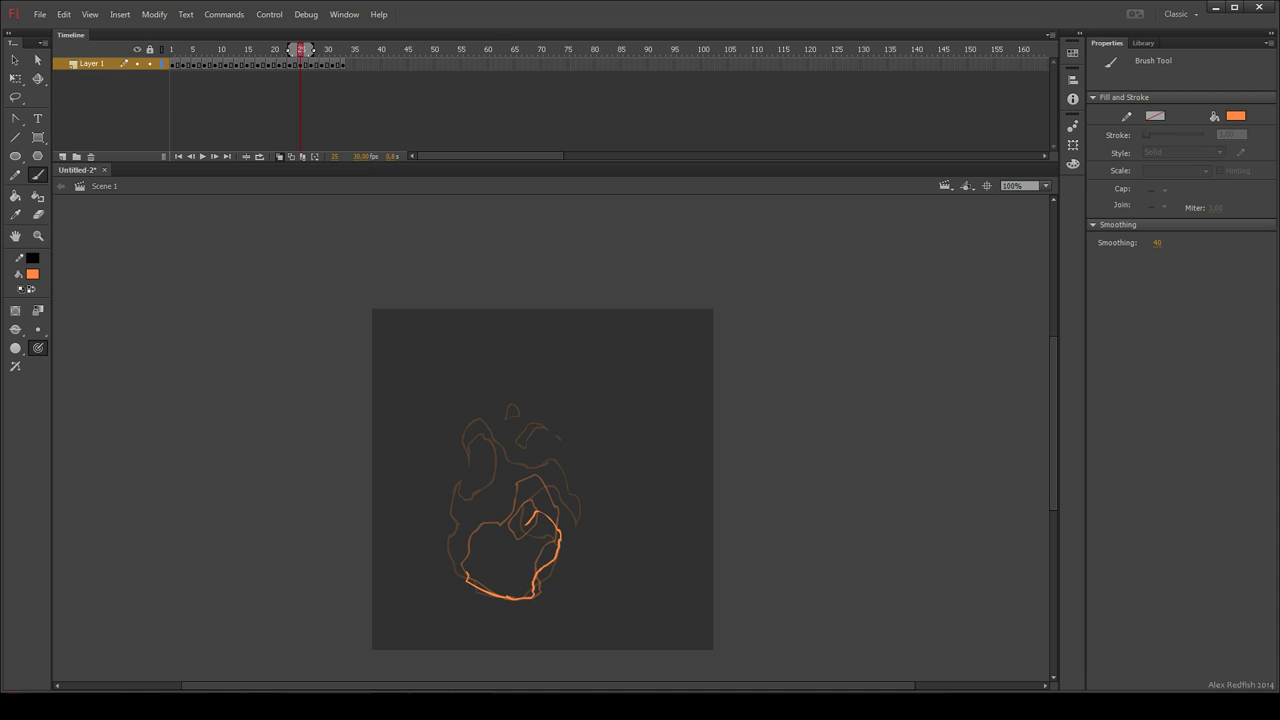
Step: Complete the frame 25 outline from the preceding poses, adding both upper tongues, the inner curls and small detached wisps
key("comma")
key("comma")
key("comma")
key("comma")
key("period")
key("period")
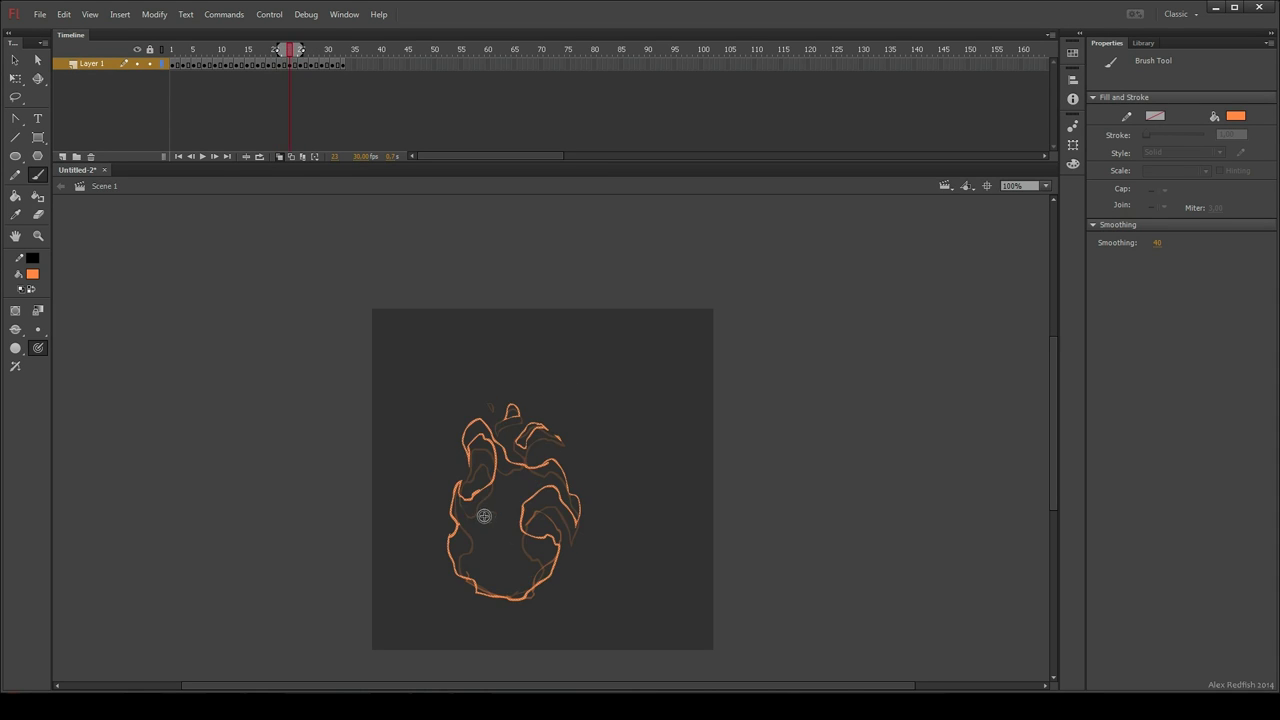
key("period")
key("period")
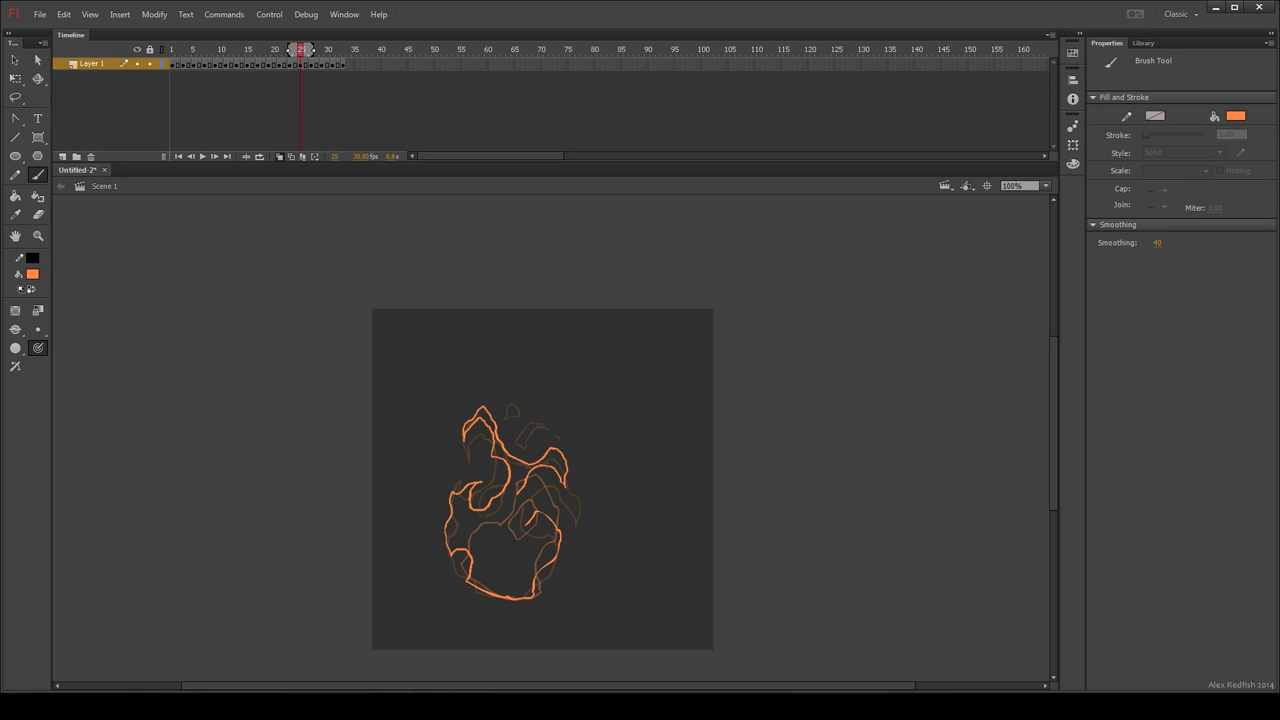
left_click_drag(575, 494, 579, 511)
left_click_drag(525, 434, 535, 419)
left_click_drag(512, 402, 510, 407)
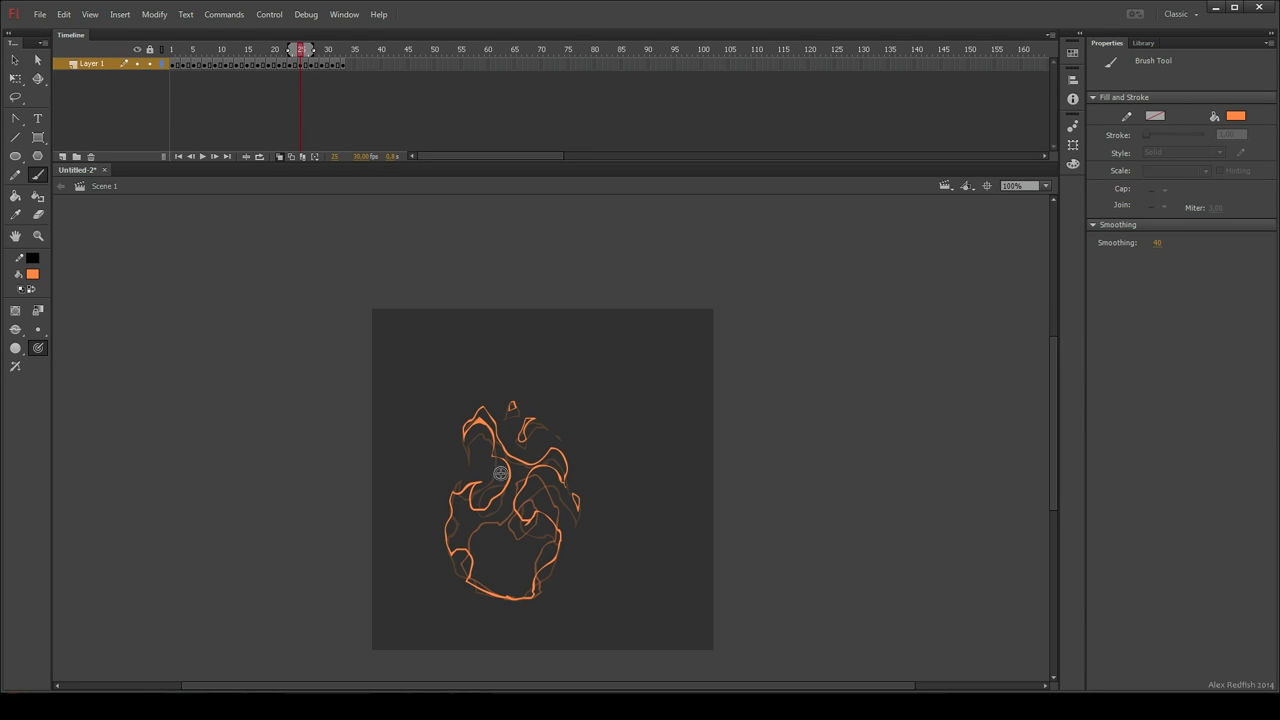
Step: Add a curled left tongue, a central spike and shrinking detached wisps to the flame on frame 27
key(".")
key(".")
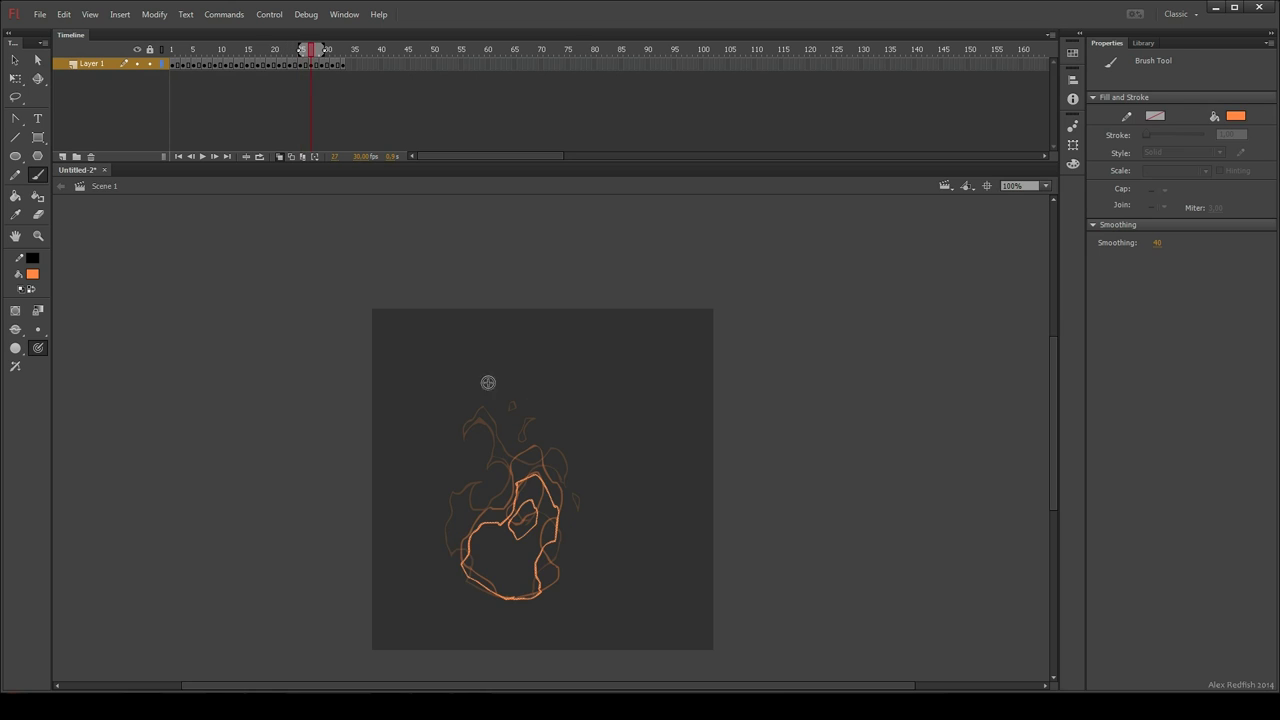
left_click_drag(469, 525, 470, 541)
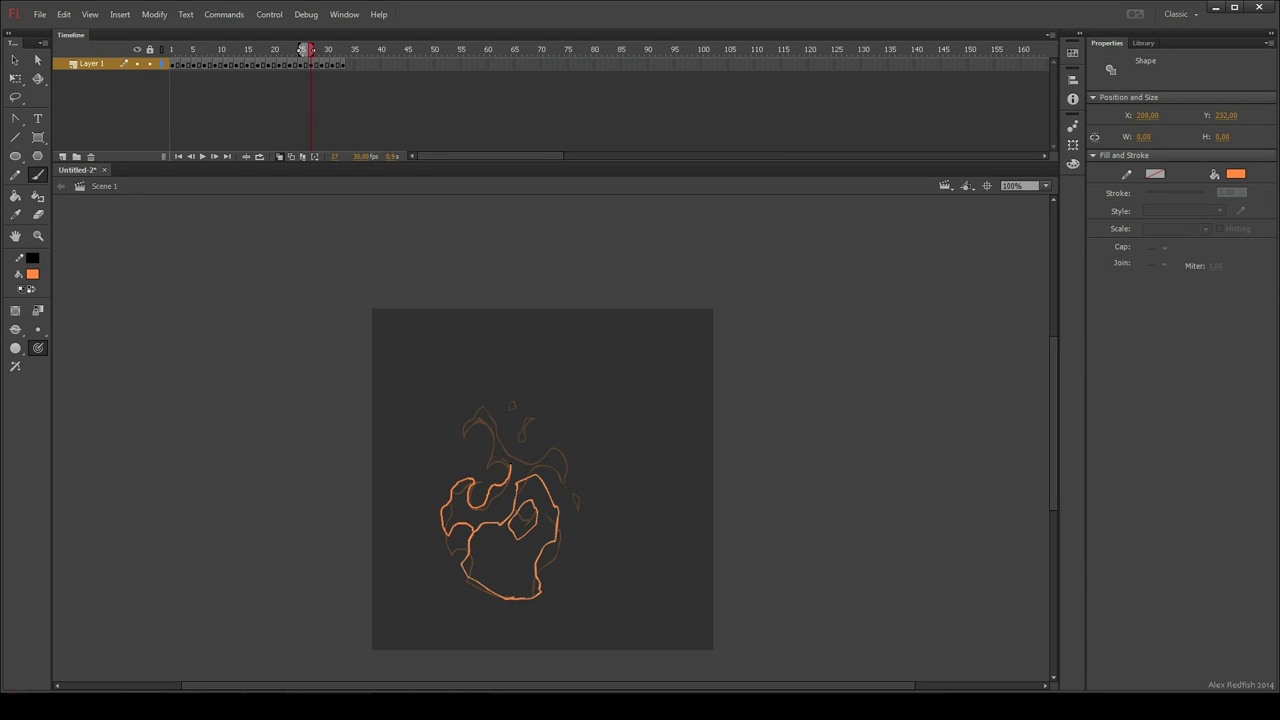
left_click_drag(523, 462, 531, 477)
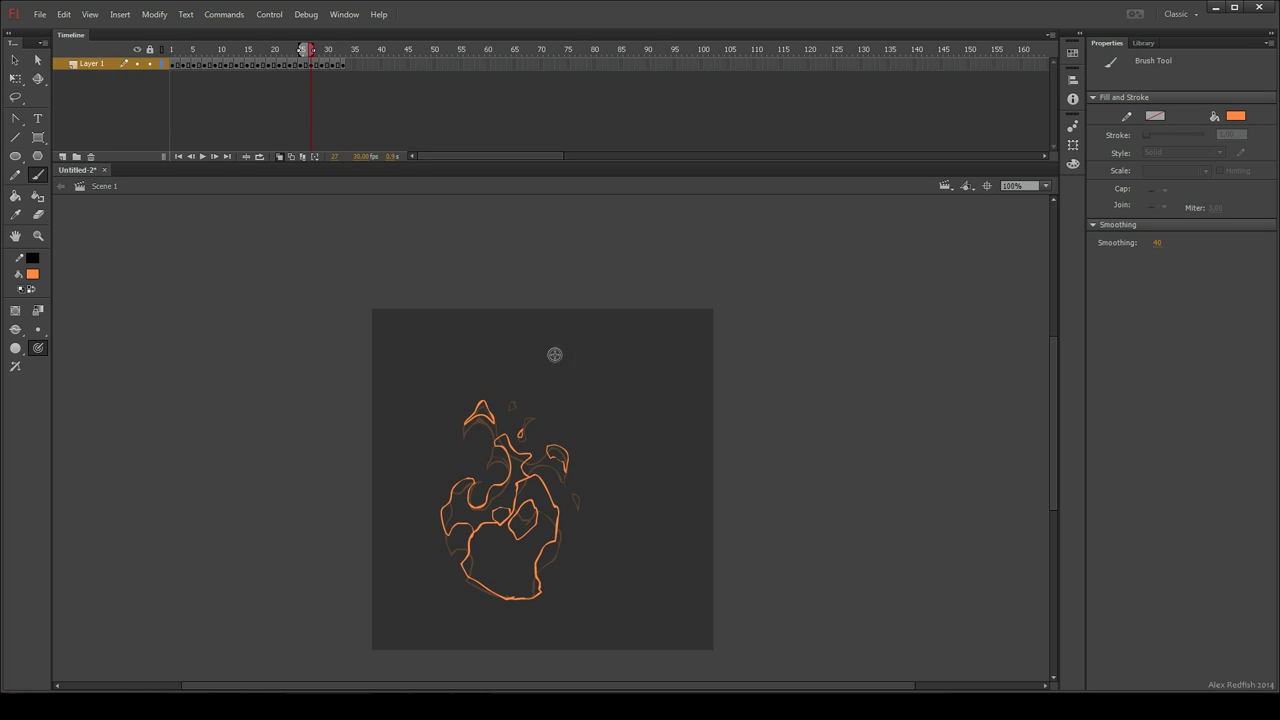
Step: Continue the curled left tongue and fading wisps on frame 29, erasing unneeded outline where the shapes meet
key(".")
key(".")
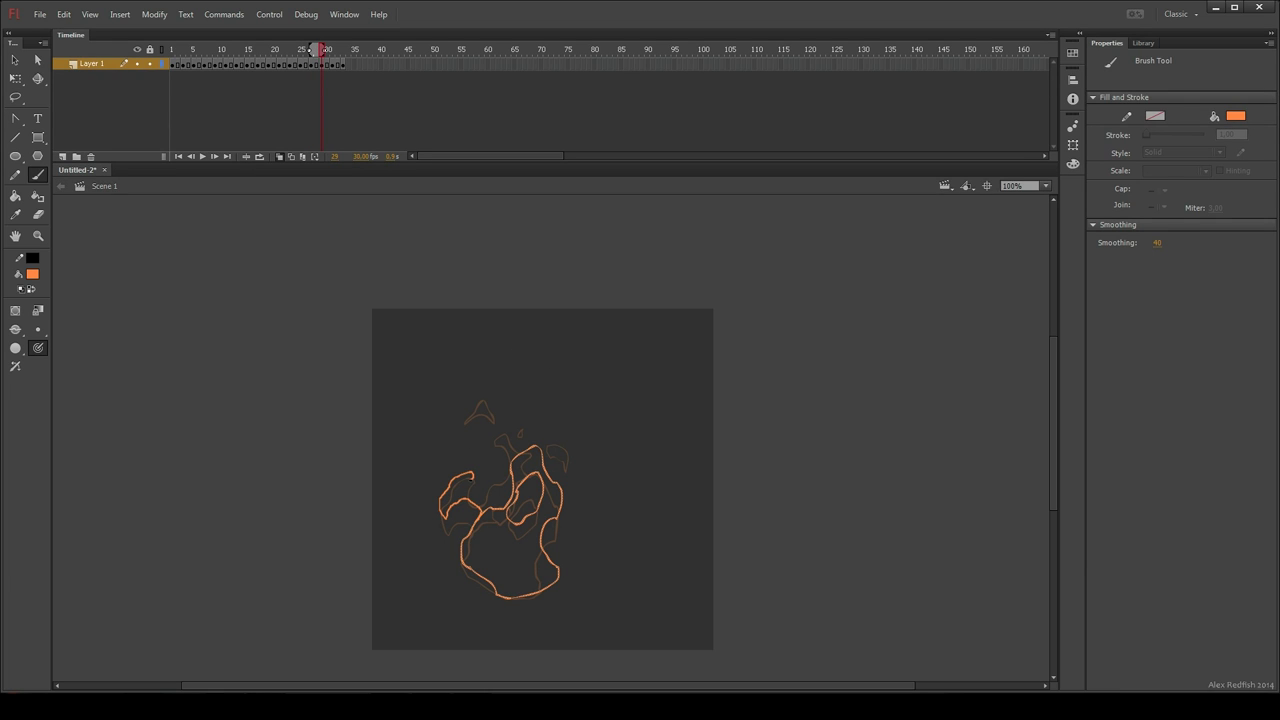
key("e")
left_click_drag(482, 497, 502, 500)
key("b")
key(".")
key("e")
key("b")
Step: Carry the detached left fragment and tiny sparks through frame 31, and draw the smaller left fragment on frame 33
key(".")
key(".")
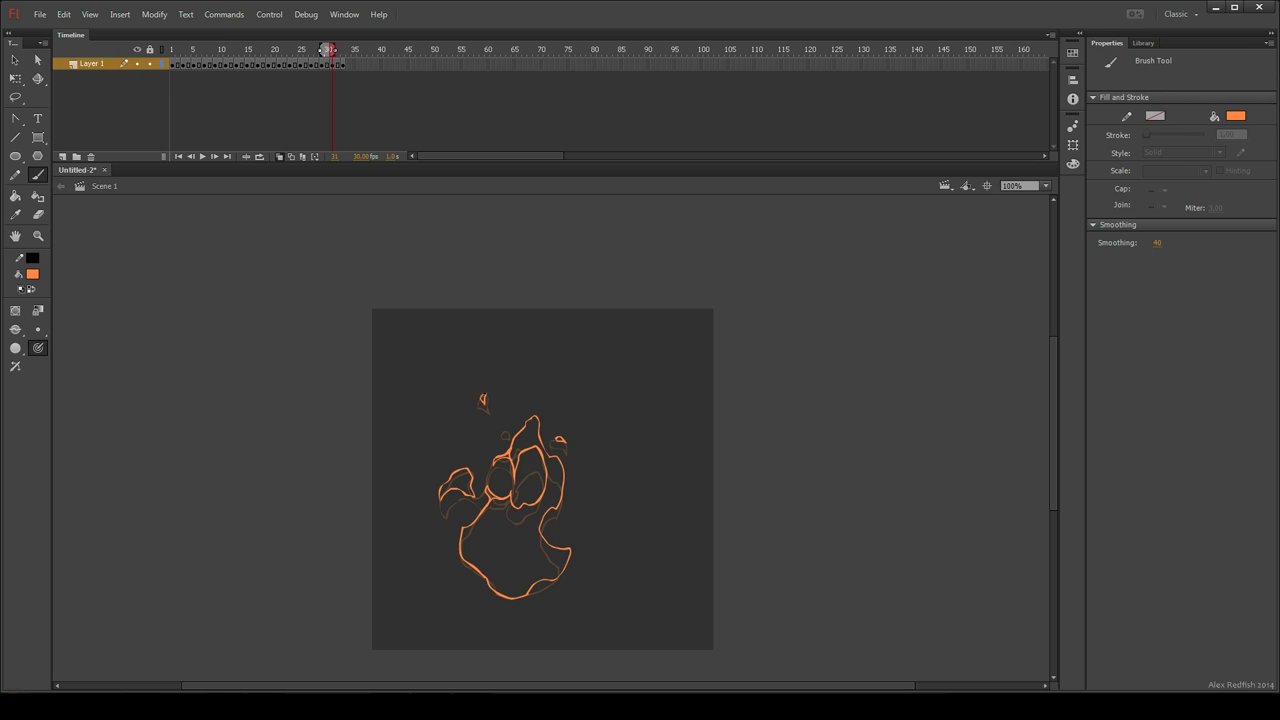
key(".")
key(".")
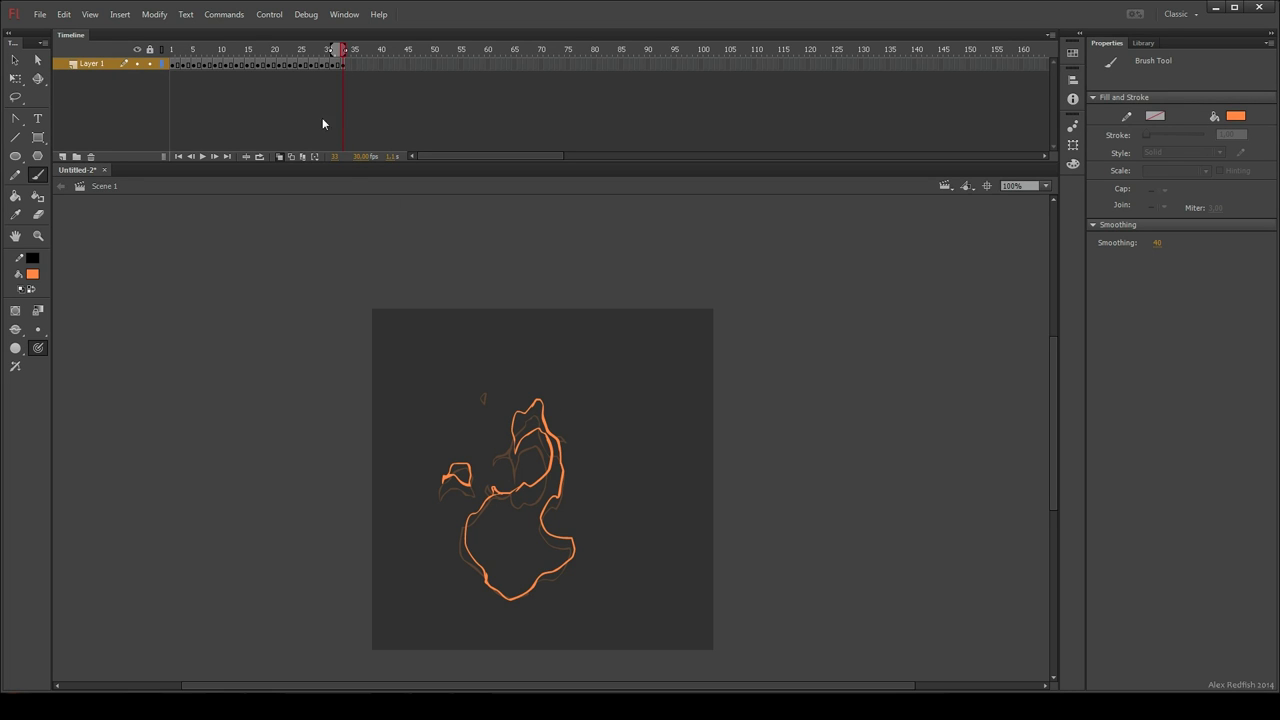
Step: Copy the complete frame 33 flame and paste it in the same position on frame 1
left_click(342, 65)
left_click(175, 66)
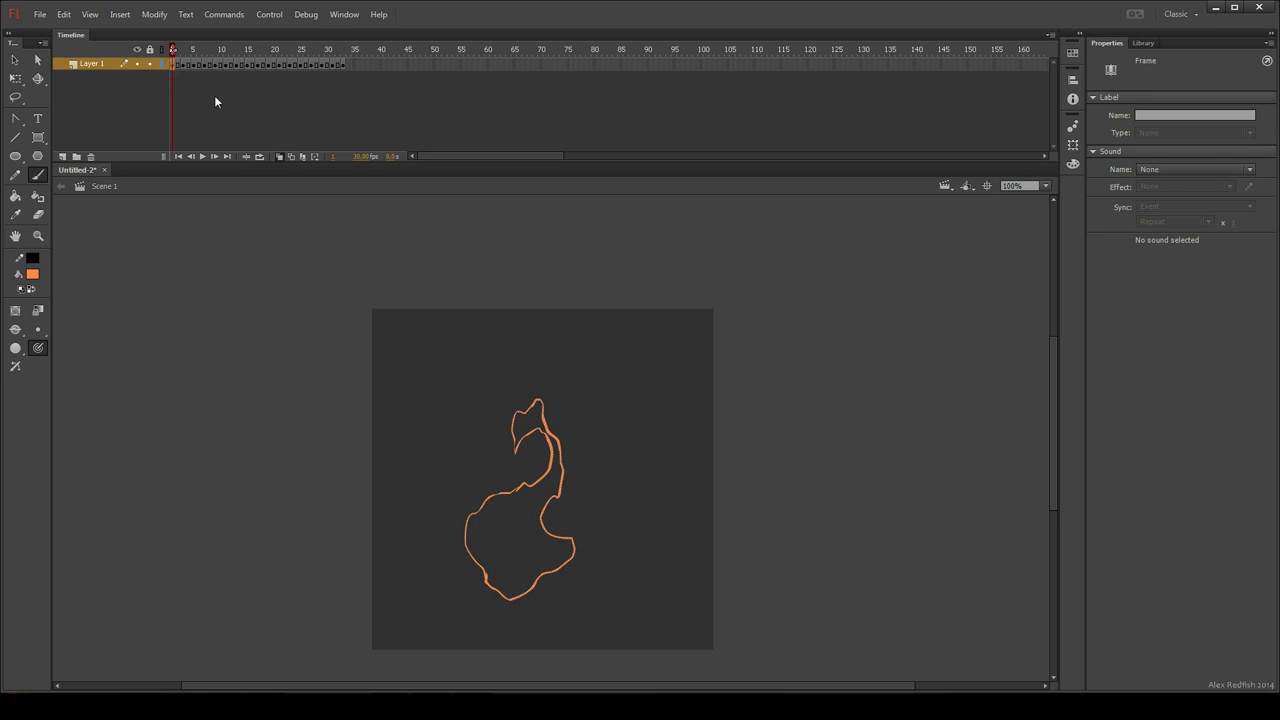
right_click(632, 382)
left_click(680, 434)
key("b")
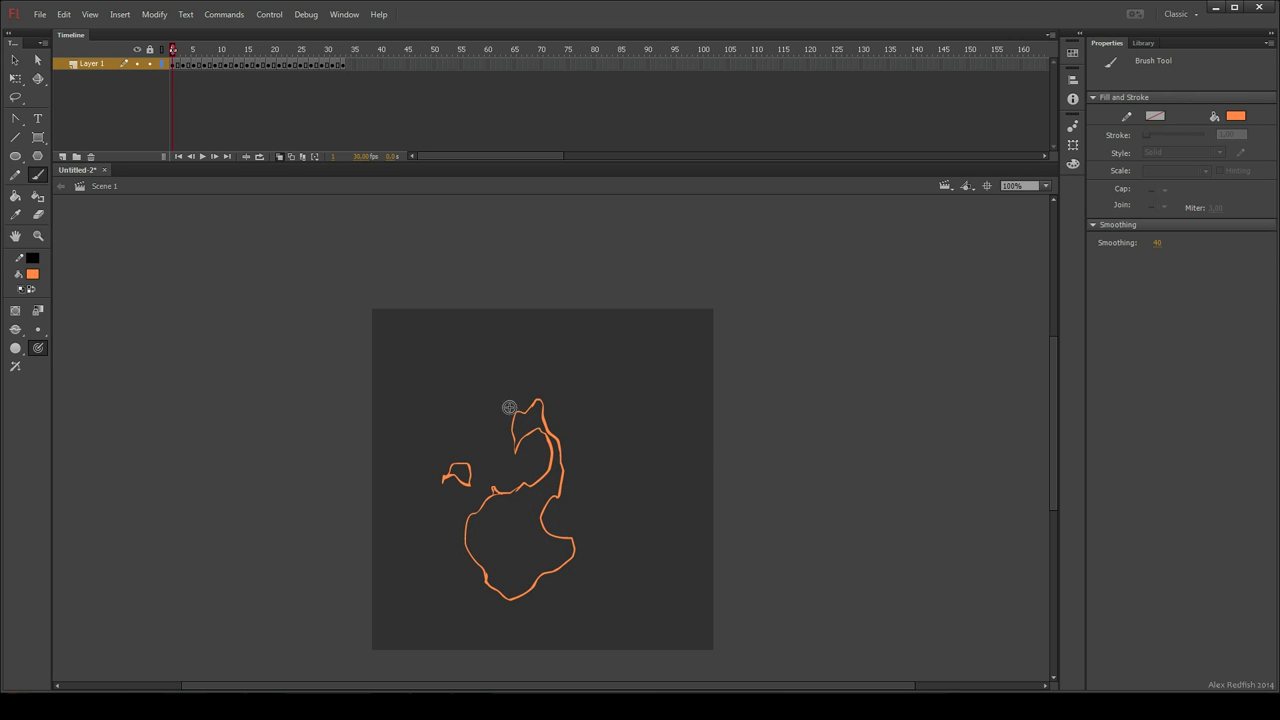
Step: Draw the left fragment progressively smaller on frames 3 and 5 so it fades out after the loop restarts
key("period")
key("period")
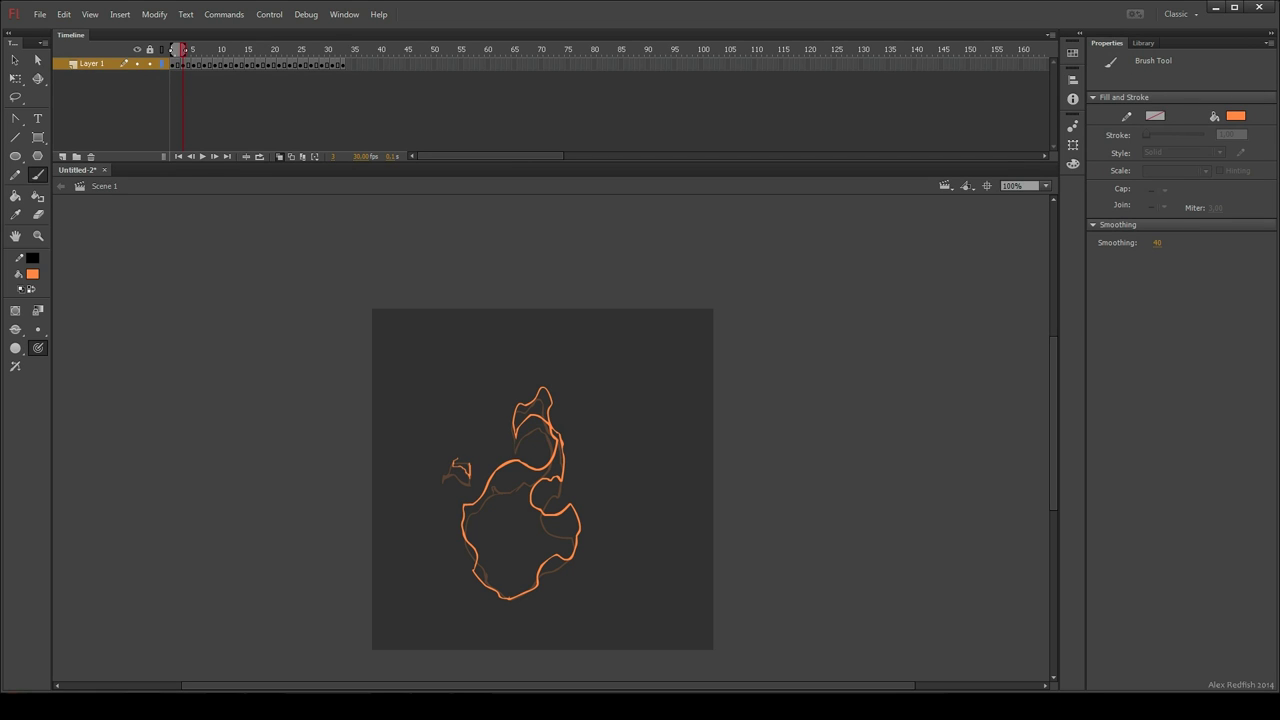
key("period")
key("period")
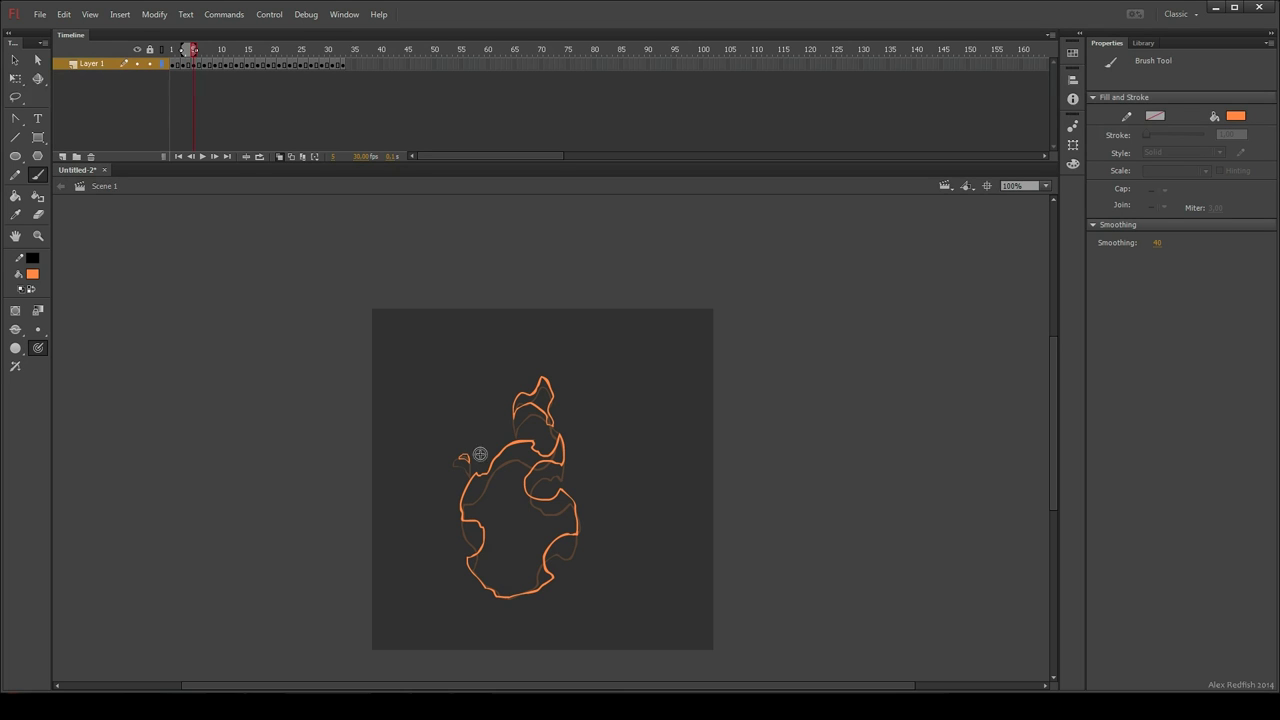
Step: Turn off onion skinning and preview the looping flame as a test movie
left_click(281, 158)
key("comma")
key("comma")
key("comma")
key("ctrl+Return")
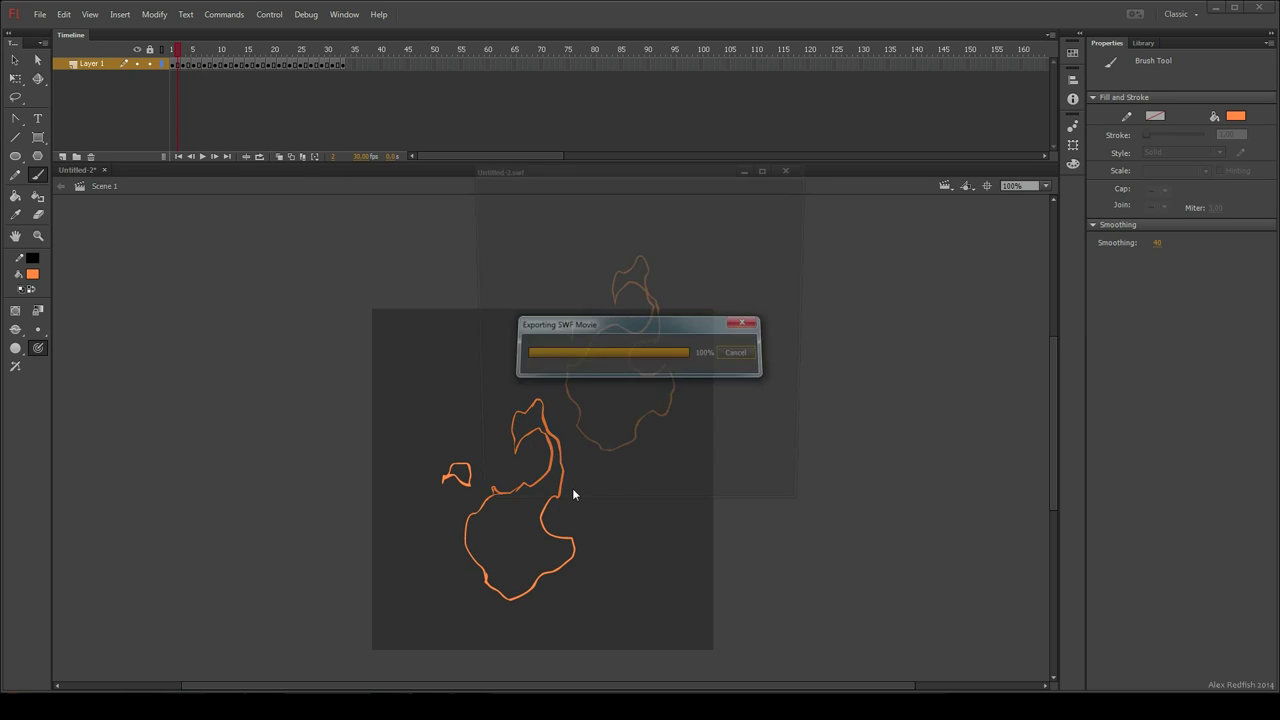
right_click(774, 435)
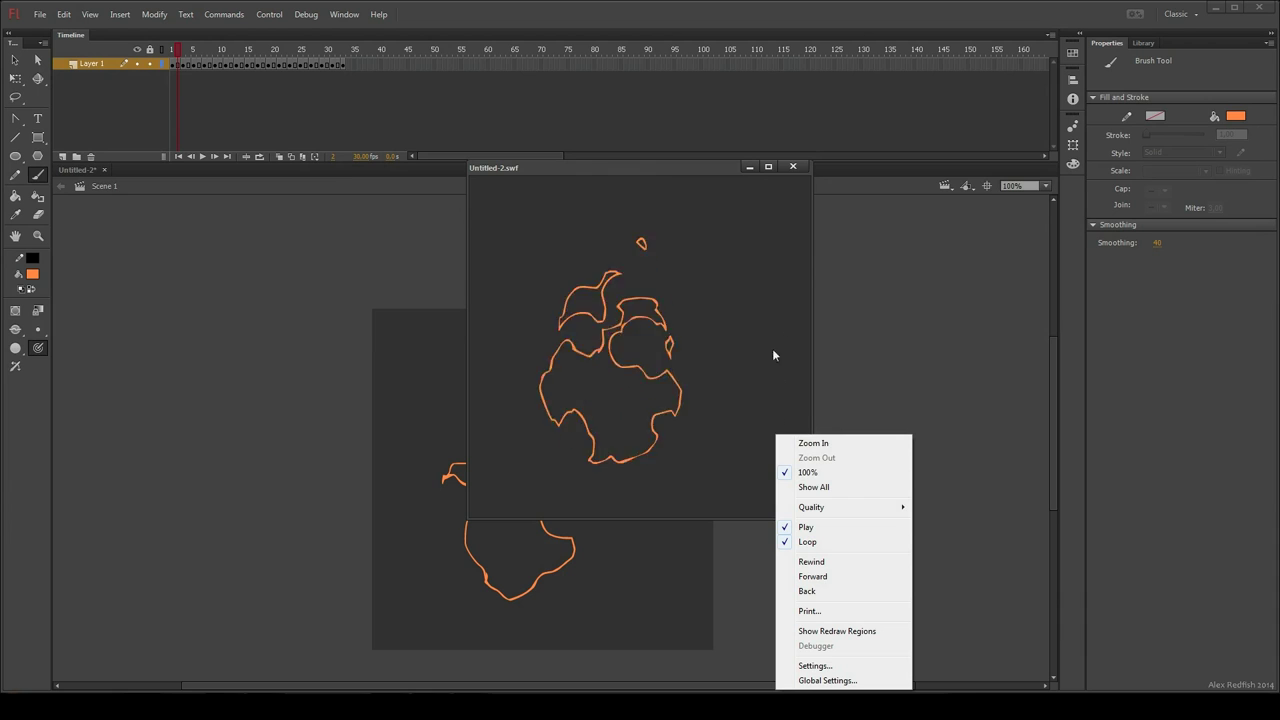
left_click(412, 85)
Step: Remove the duplicate last frame, frame 33, and test the looping movie again
right_click(341, 66)
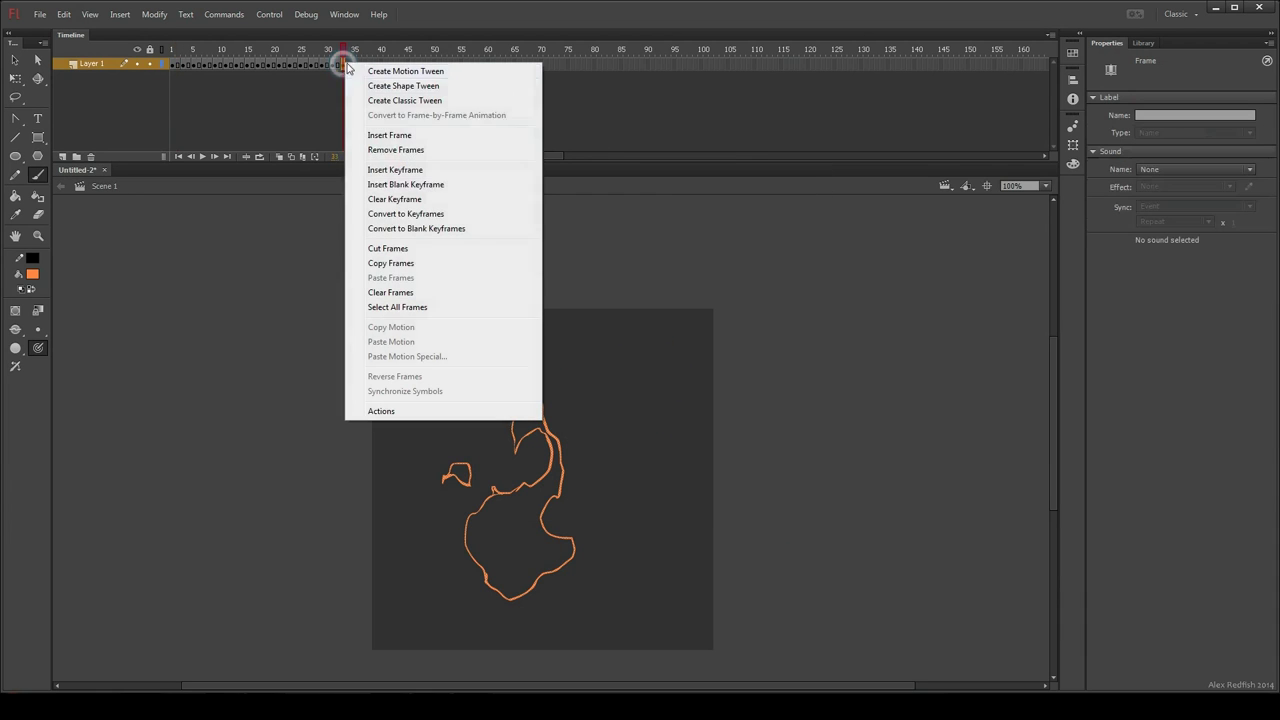
left_click(406, 150)
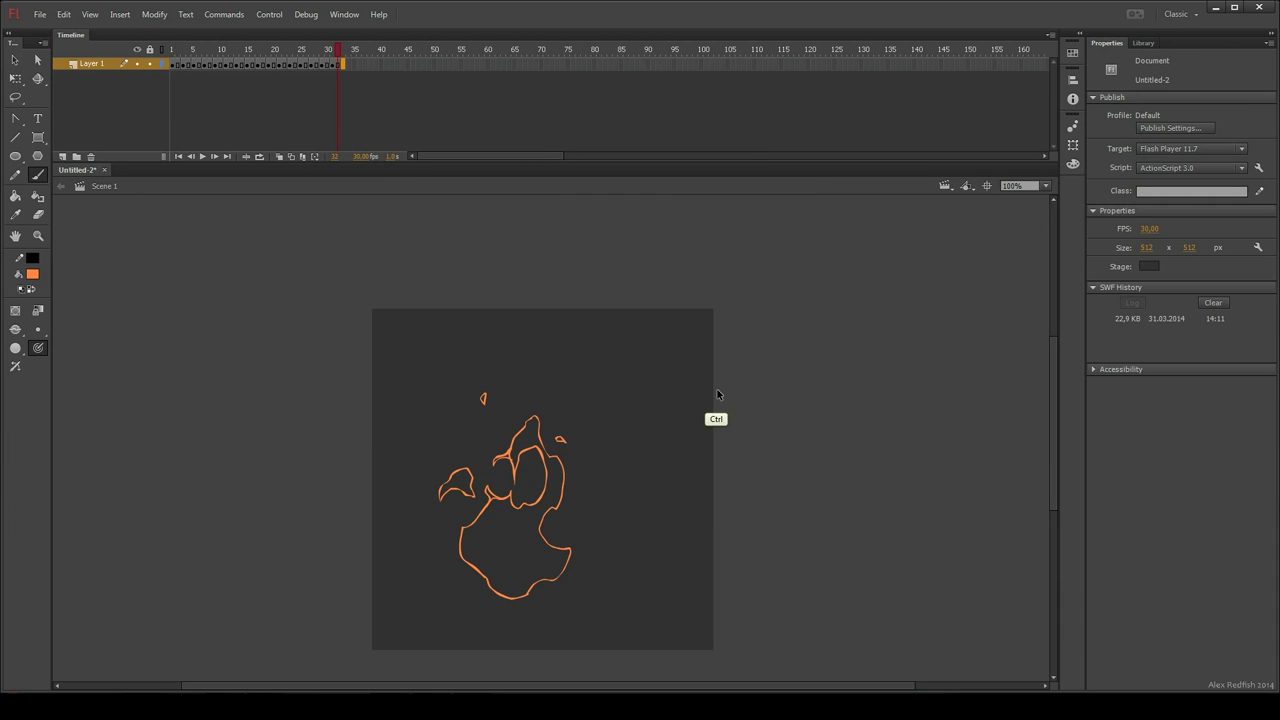
key("ctrl+Return")
right_click(757, 405)
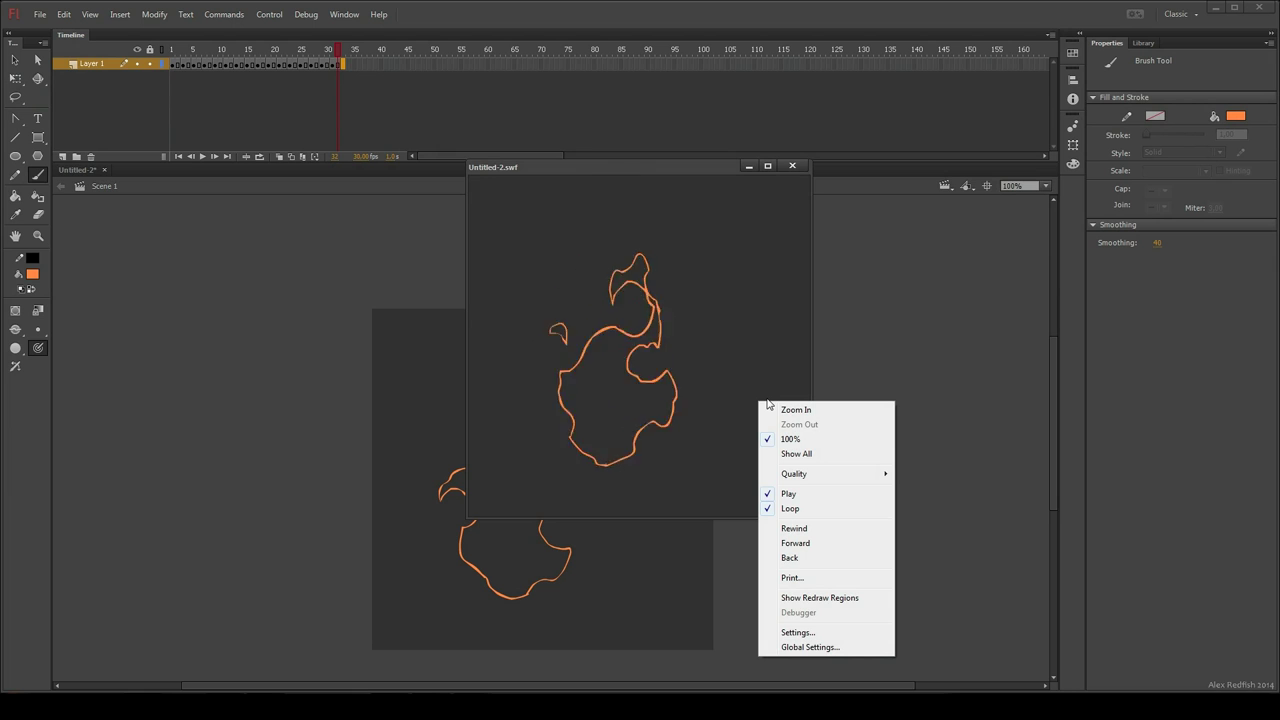
left_click(797, 167)
left_click(797, 167)
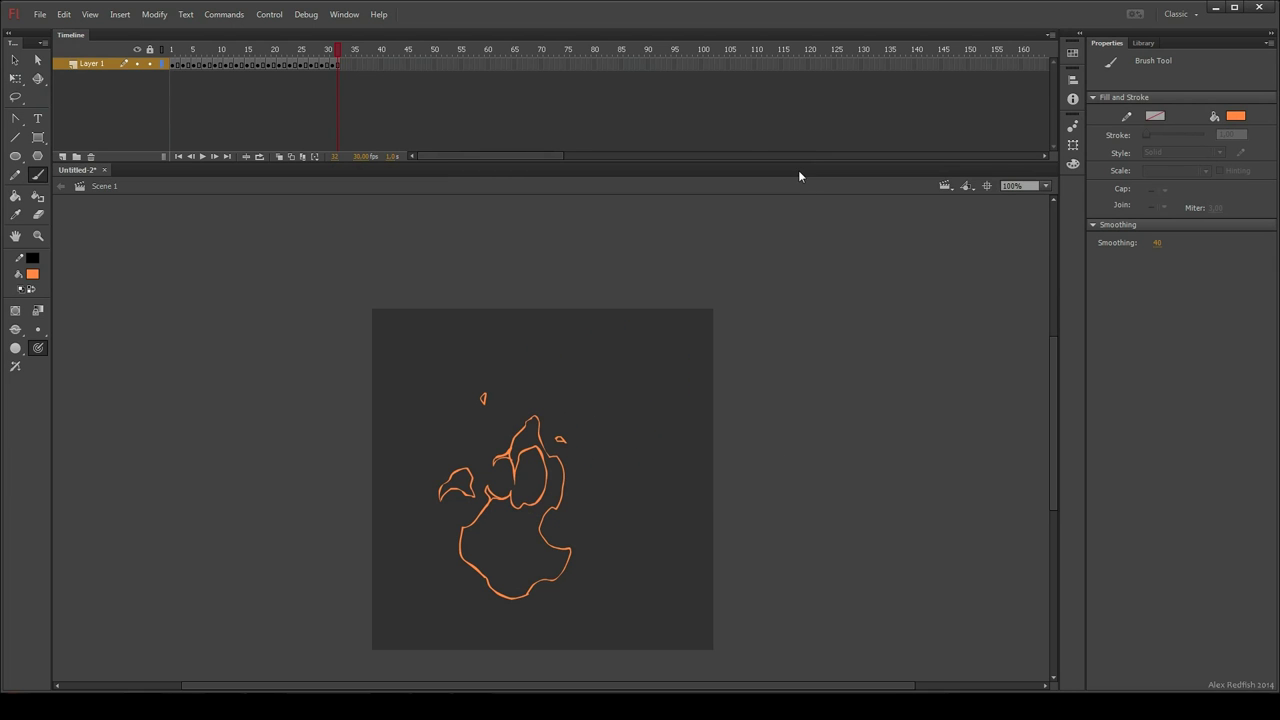
Step: Fill the flame and its detached fragment on frame 1 with orange and erase the rough edges
left_click(172, 51)
key("z")
left_click_drag(420, 421, 566, 618)
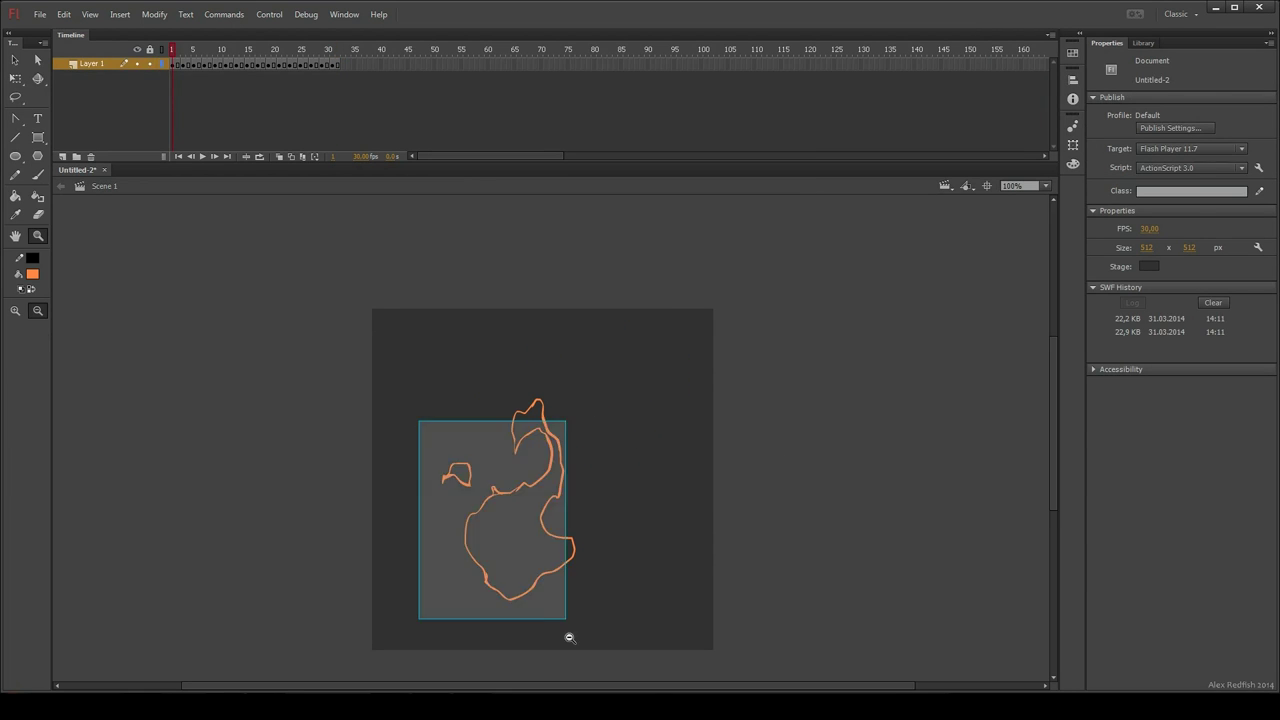
key("k")
left_click(574, 435)
left_click(562, 372)
left_click(468, 328)
key("e")
left_click_drag(440, 355, 439, 351)
mouse_move(721, 396)
left_mouse_down()
mouse_move(704, 396)
mouse_move(683, 435)
left_mouse_up()
key("space")
left_click_drag(630, 312, 602, 409)
Step: Fill the flame body, upper tip and left fragment on frame 3 with orange
key("period")
key("period")
key("k")
left_click(580, 430)
left_click(458, 405)
left_click(604, 277)
Step: Smooth the contours of the filled flame on frame 3 with eraser and brush touch-ups
key("e")
left_click_drag(594, 341, 595, 330)
left_click_drag(701, 453, 688, 439)
key("b")
left_click_drag(690, 352, 685, 338)
key("e")
left_click_drag(467, 441, 468, 439)
key("space")
left_click_drag(482, 620, 455, 512)
left_click_drag(450, 557, 454, 548)
key("space")
left_click_drag(543, 427, 520, 502)
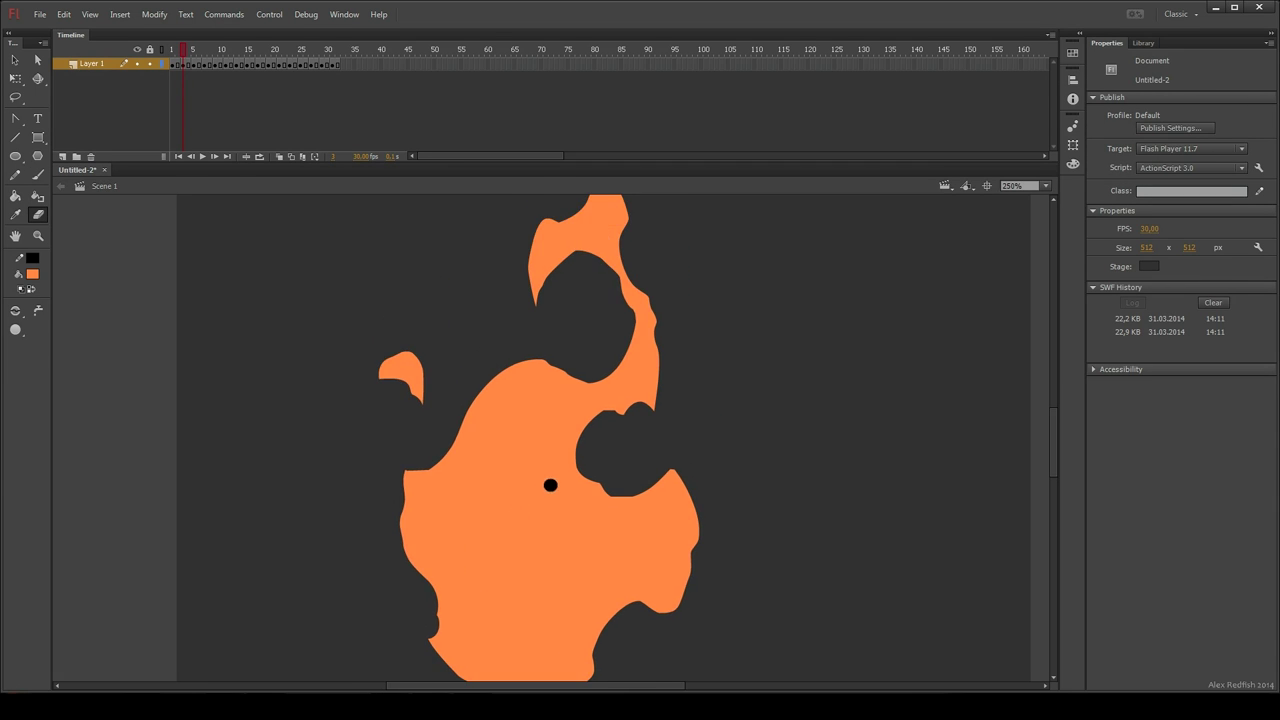
Step: Fill the flame body, separate tip and small left fragment on frame 5 with orange
key("period")
key("period")
key("k")
left_click(640, 351)
left_click(407, 357)
left_click(606, 222)
Step: Erase the bumps along the left notches and other rough edges of the filled flame on frame 5
key("e")
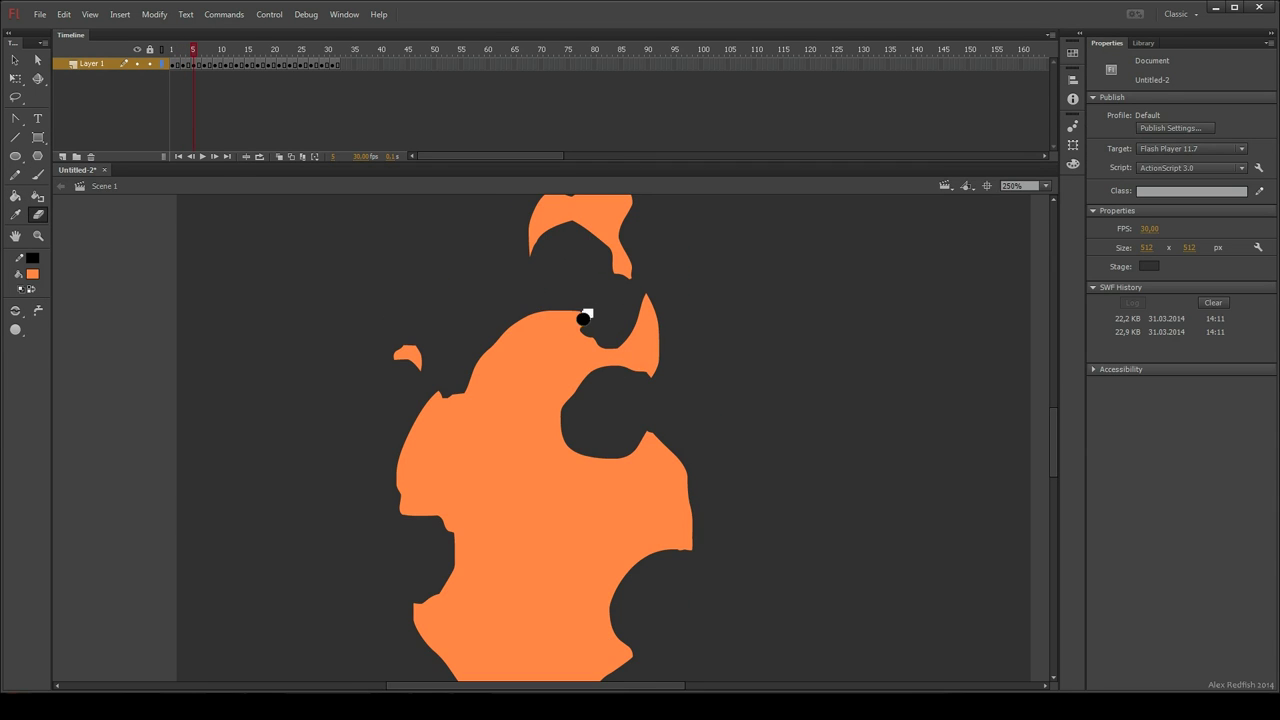
left_click_drag(447, 397, 456, 393)
left_click_drag(445, 541, 414, 518)
key("space")
left_click_drag(460, 561, 469, 479)
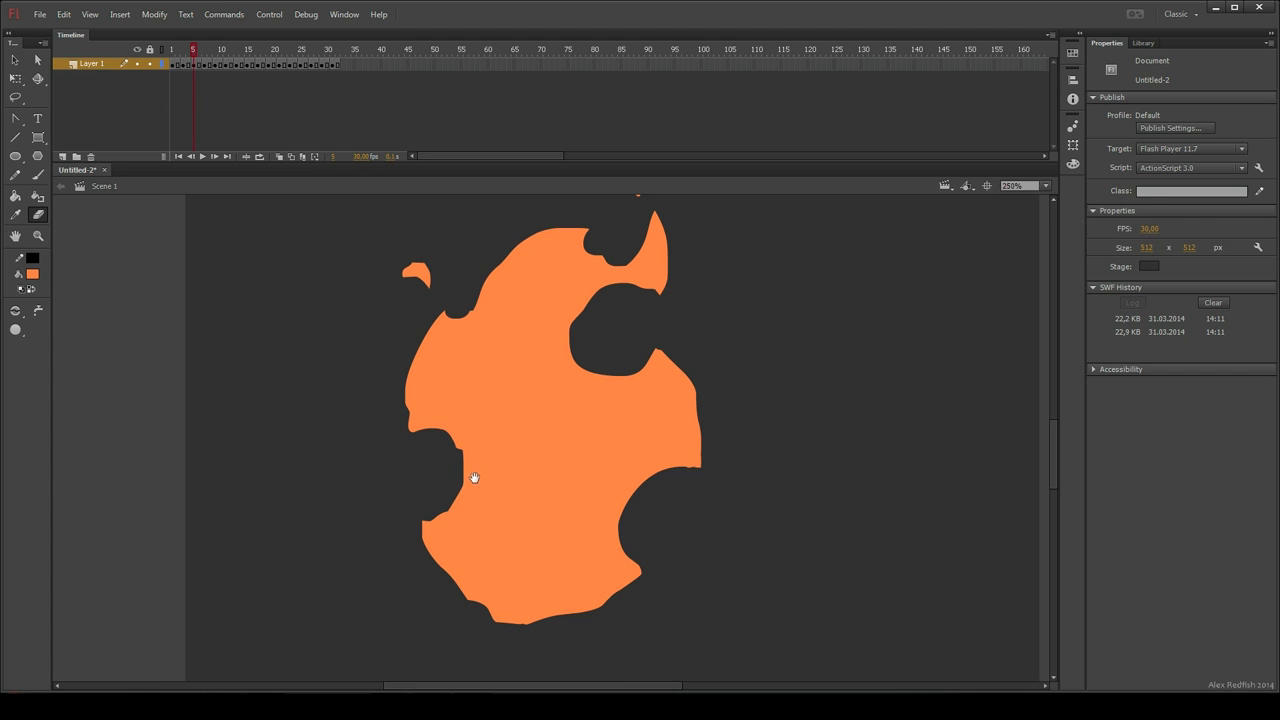
key("b")
key("e")
left_click_drag(648, 403, 648, 503)
Step: Fill the flame body and the three detached pieces on frame 7 with orange
key("period")
key("period")
key("k")
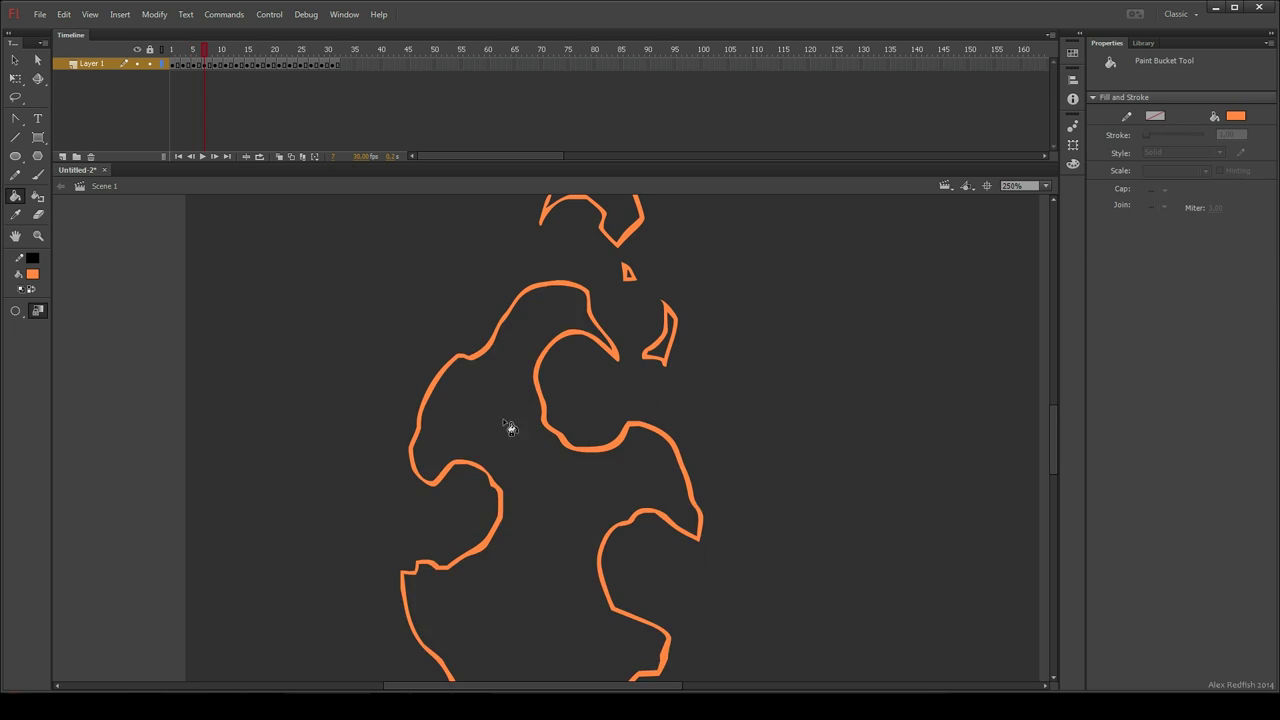
left_click(511, 426)
left_click(667, 335)
left_click(619, 222)
left_click(628, 275)
Step: Clean the points, notches and lower edge of the filled flame on frame 7 with the Eraser
key("e")
left_click_drag(658, 368, 624, 362)
left_click_drag(411, 560, 460, 558)
left_click_drag(535, 227, 534, 206)
left_click_drag(590, 528, 575, 423)
left_click_drag(641, 573, 629, 577)
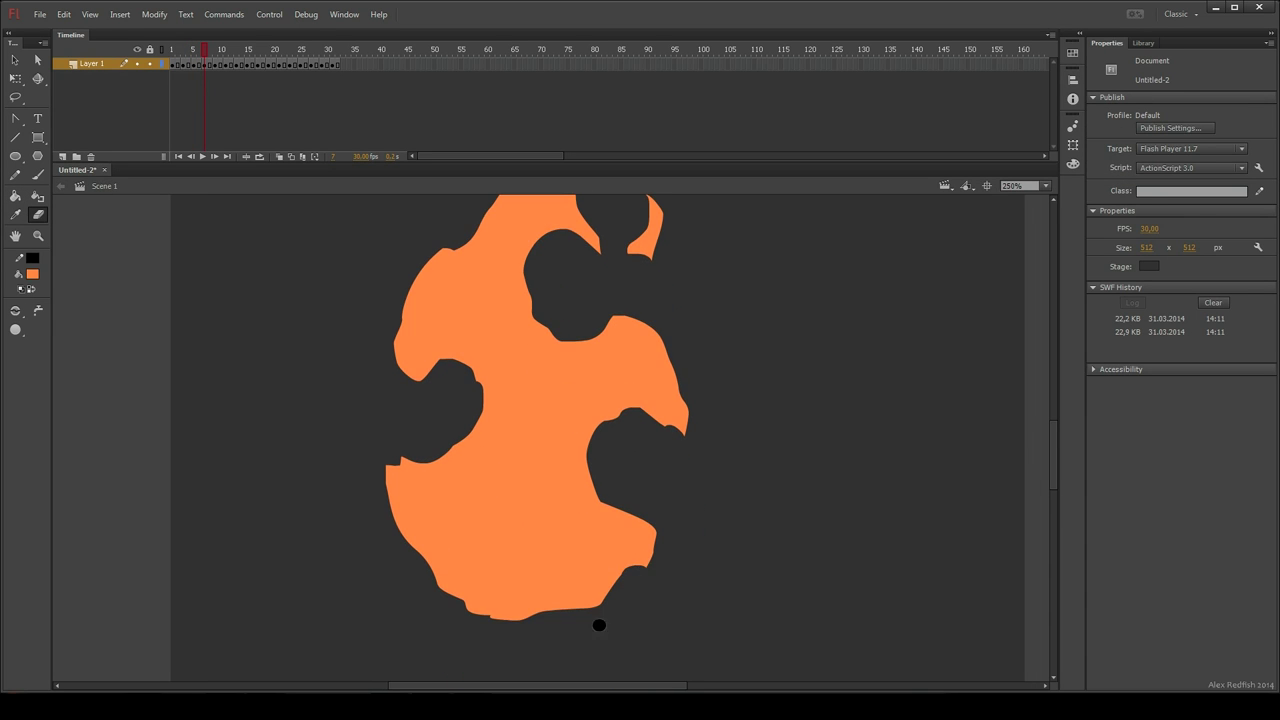
key("b")
left_click_drag(667, 304, 680, 484)
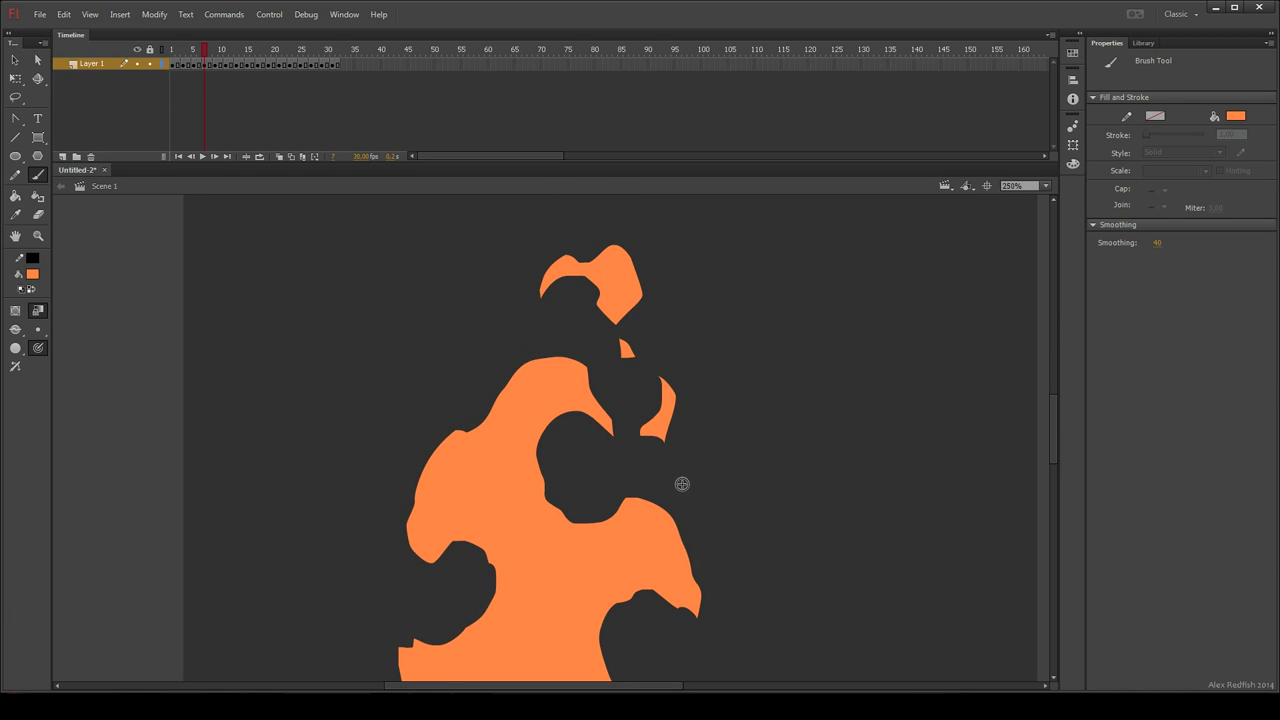
Step: Fill the detached pieces above the flame on frame 9 with orange and trim their edges
key("period")
key("period")
key("k")
left_click(667, 399)
left_click(622, 266)
left_click(567, 256)
key("e")
left_click_drag(570, 268, 578, 268)
left_click_drag(635, 294, 632, 306)
left_click_drag(632, 543, 629, 431)
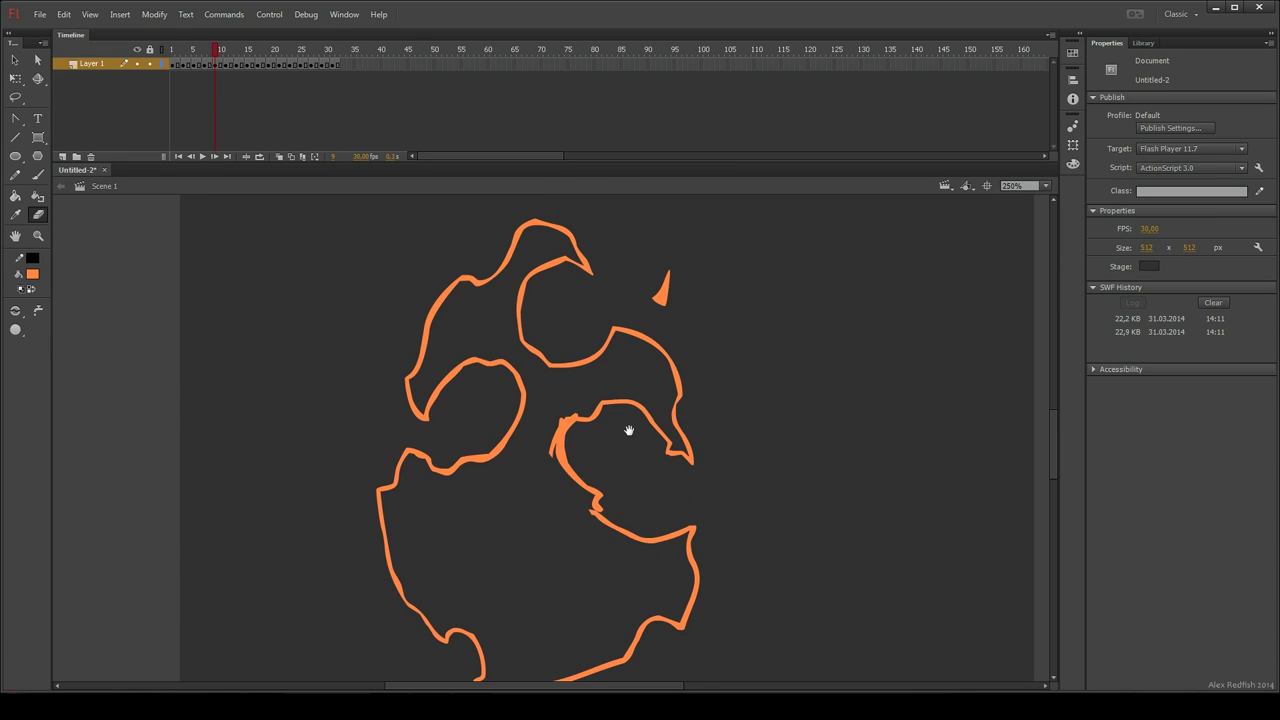
Step: Close the gap in the right inner outline on frame 9 and fill the flame body with orange
key("b")
key("k")
left_click(585, 547)
Step: Erase rough edges around the notches and base of the filled flame body on frame 9
key("e")
left_click_drag(688, 468, 671, 458)
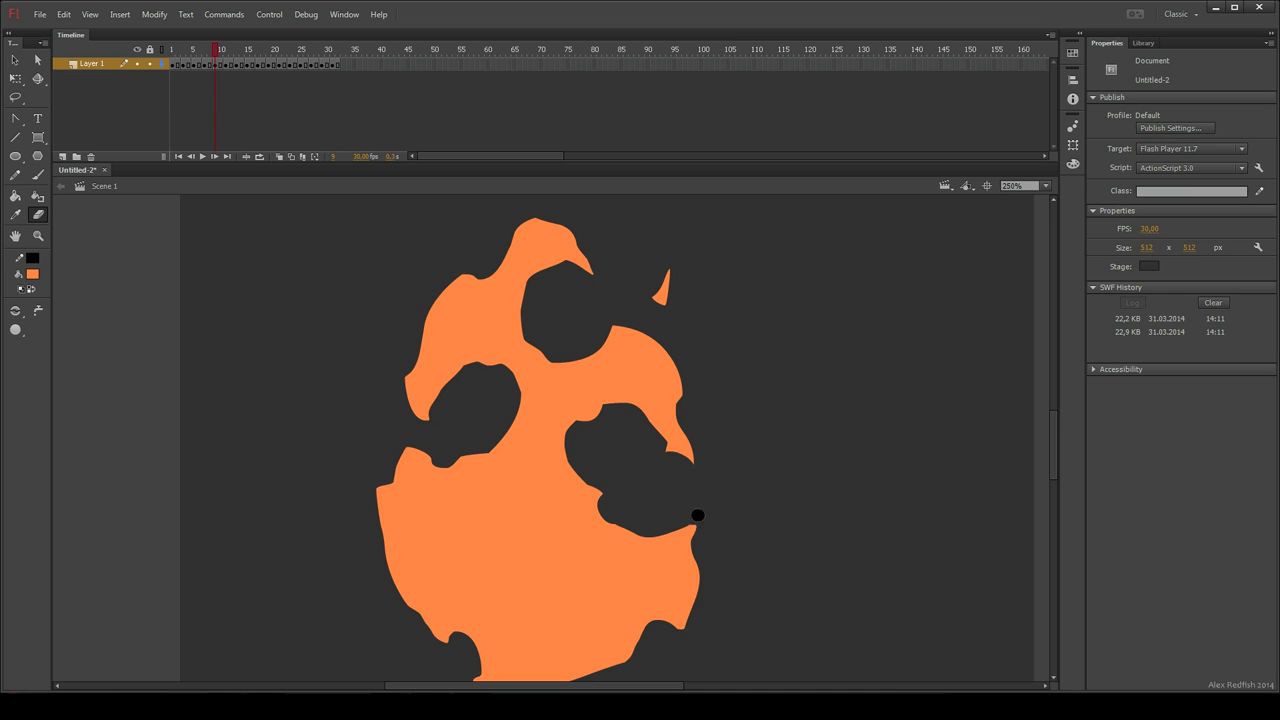
scroll(689, 591, "down", 2)
mouse_move(462, 590)
left_mouse_down()
mouse_move(466, 574)
mouse_move(470, 609)
left_mouse_up()
left_click_drag(446, 359, 460, 324)
key("b")
key("e")
mouse_move(436, 398)
left_mouse_down()
mouse_move(446, 409)
mouse_move(480, 385)
left_mouse_up()
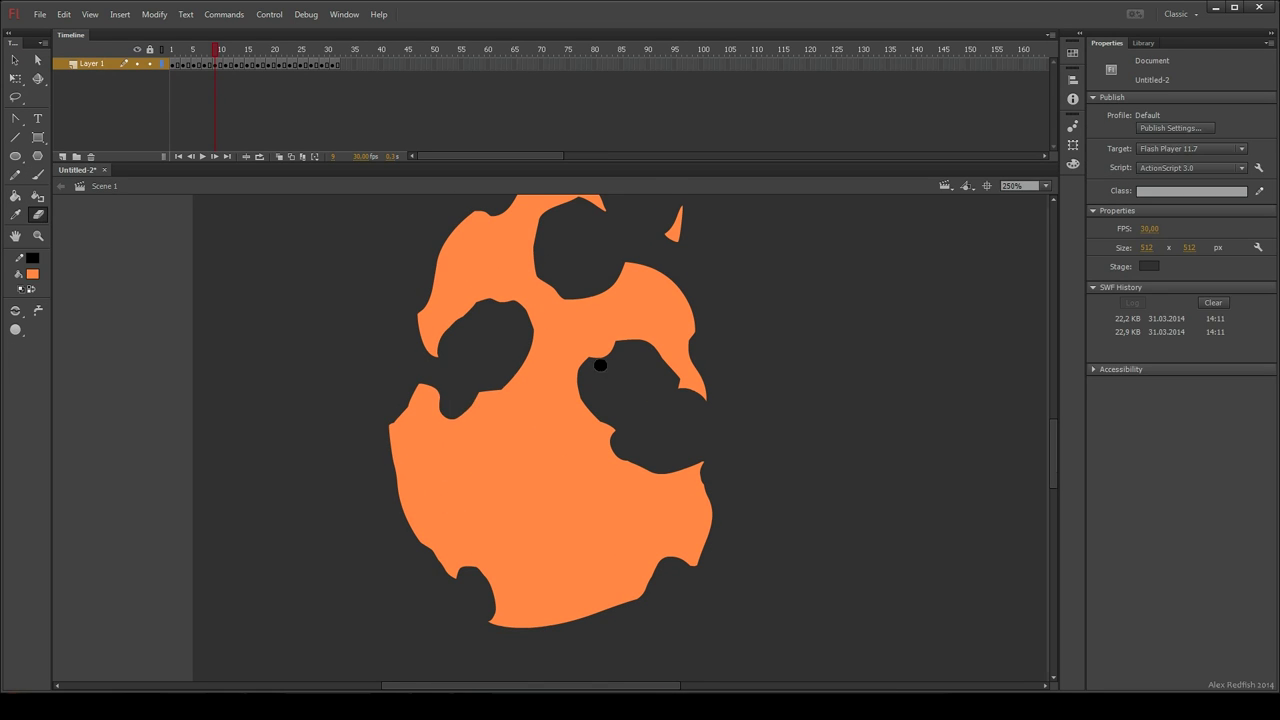
scroll(600, 363, "up", 6)
left_click_drag(602, 479, 580, 349)
Step: Fill the flame body, upper left tongue and right fragment on frame 11 with orange, and trim their edges
key("period")
key("period")
key("k")
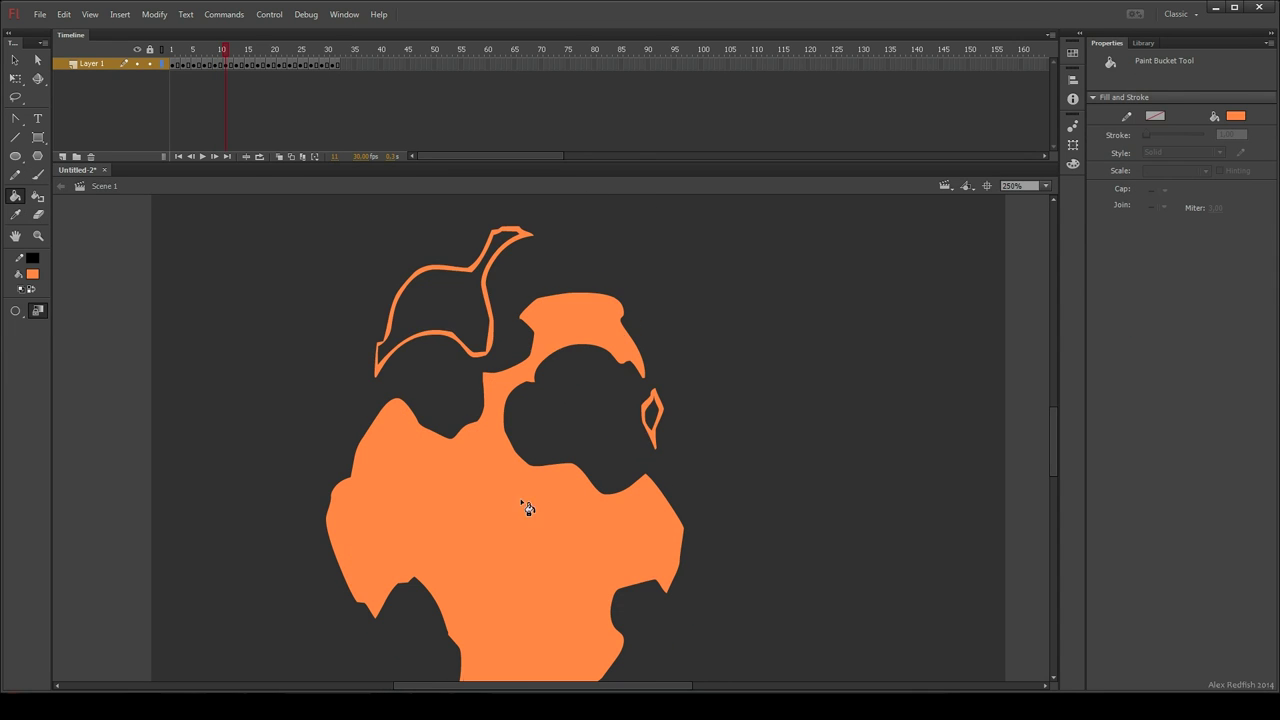
left_click(450, 310)
left_click(652, 415)
key("e")
left_click_drag(649, 451, 626, 428)
left_click_drag(639, 385, 639, 380)
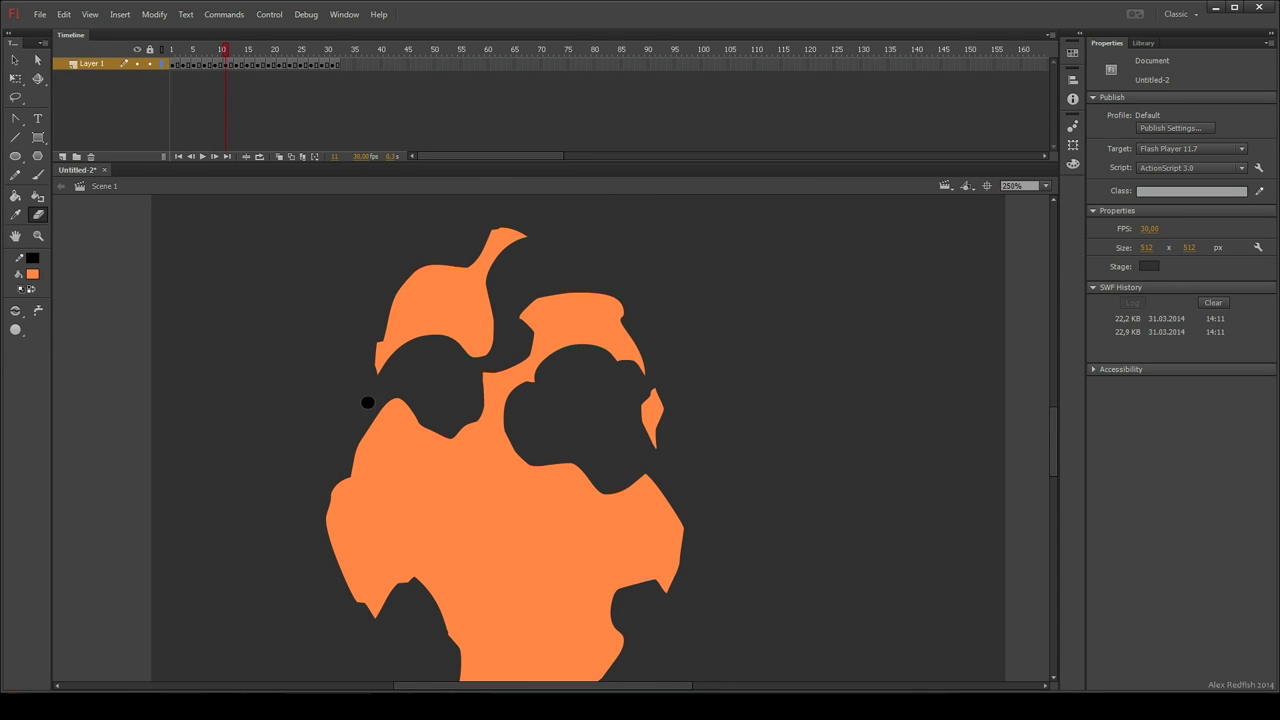
scroll(634, 509, "down", 2)
Step: Fill the flame body and all detached pieces on frame 13 with orange, and erase the body's rough edges
key("period")
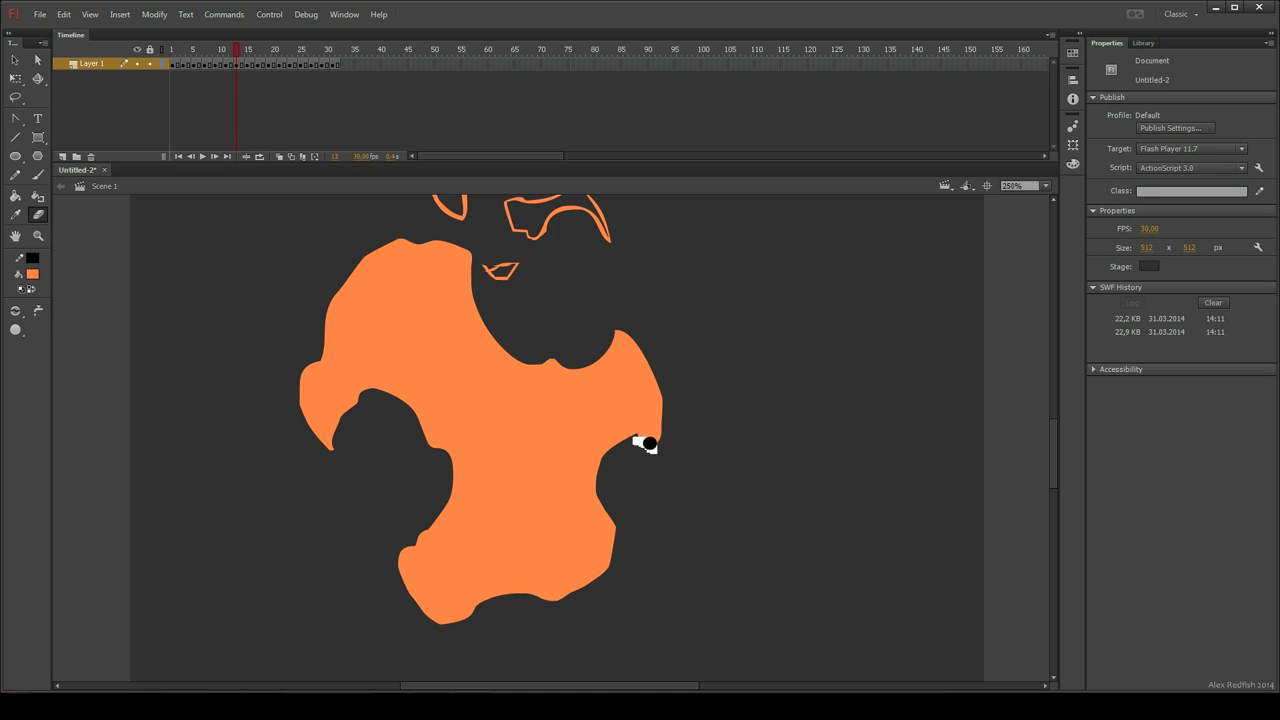
scroll(470, 500, "up", 4)
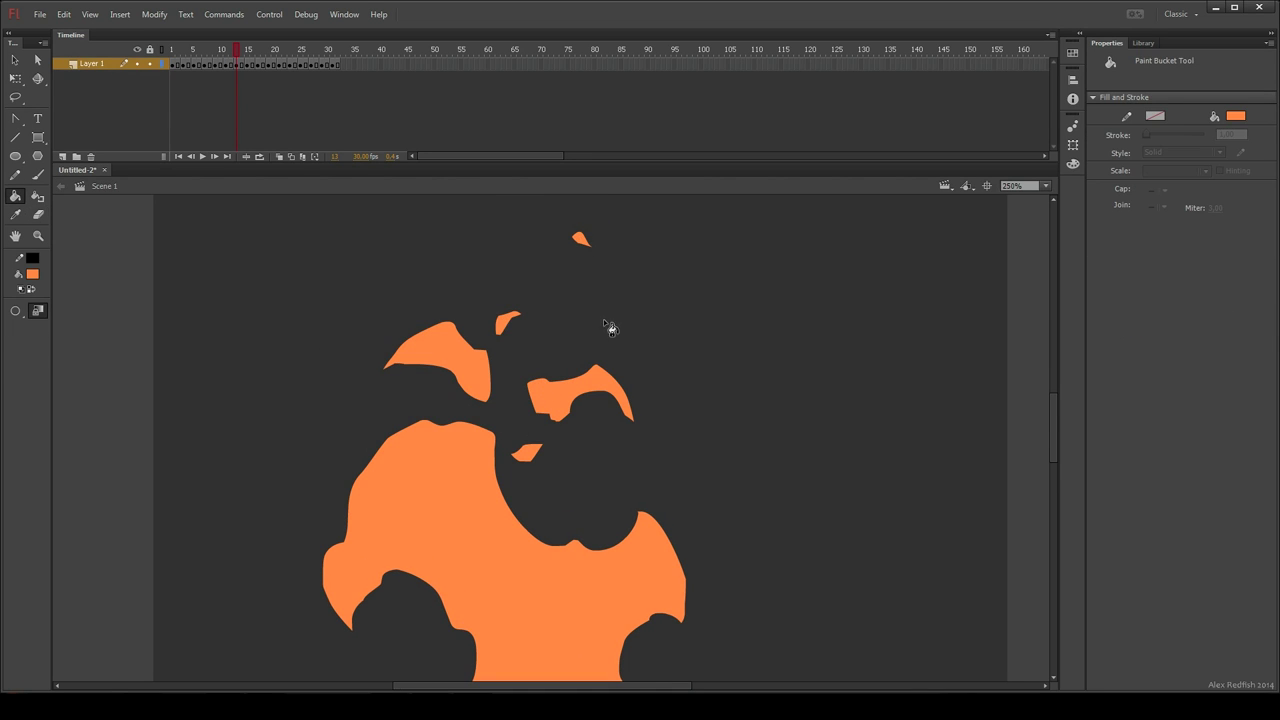
Step: Fill the flame on frame 15 with orange and erase the rough edges around its notches and base
key("period")
key("period")
key("period")
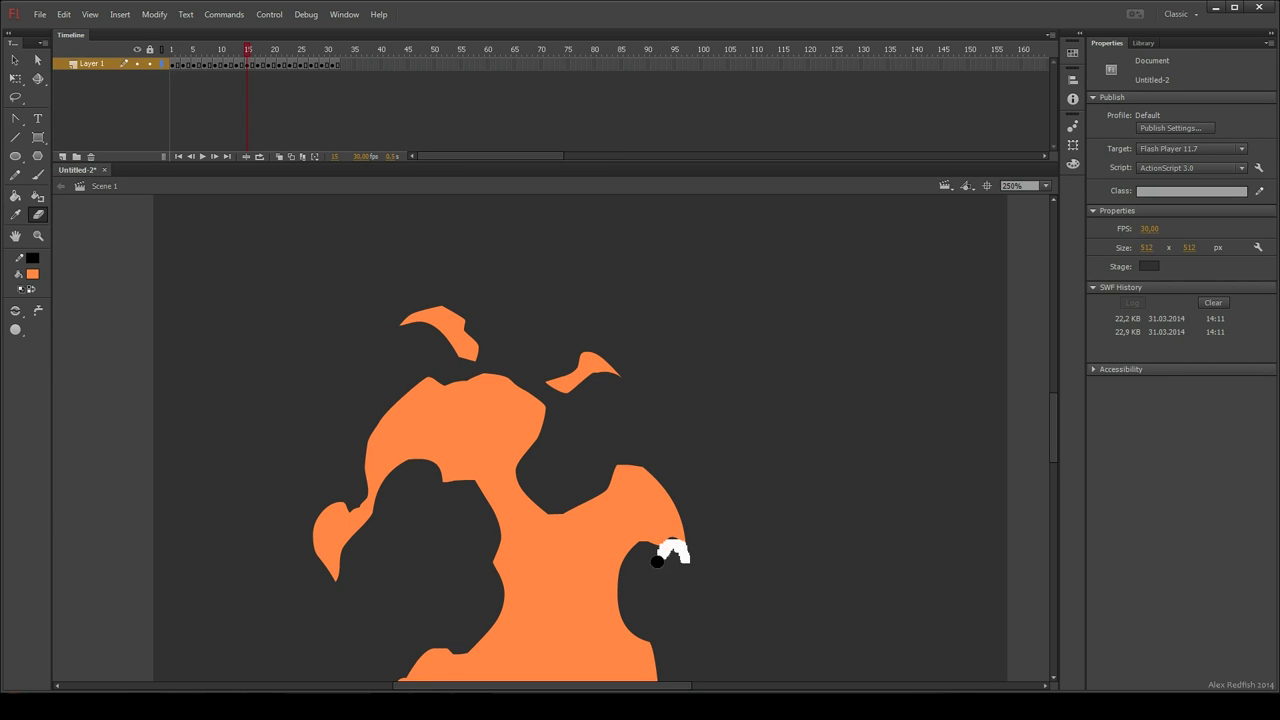
key("b")
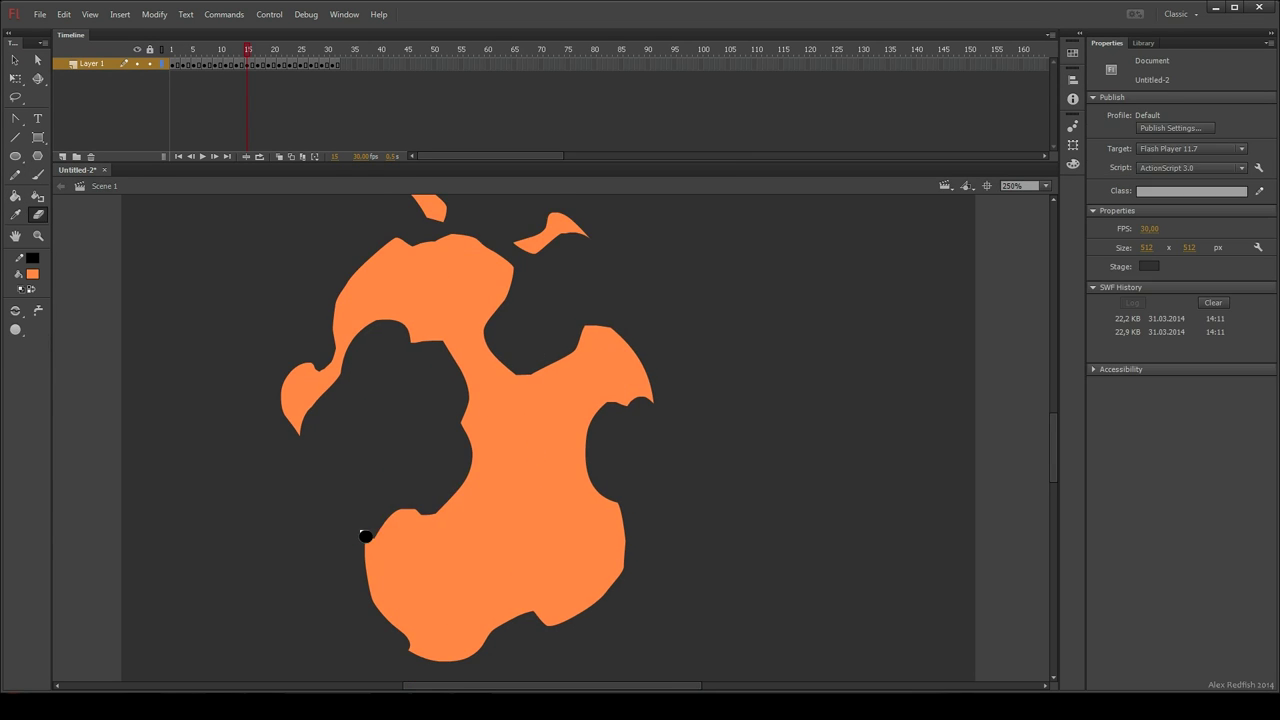
Step: Fill the flame body and detached pieces on frame 17 with orange, and trim their rough edges
key("period")
key("period")
key("e")
mouse_move(448, 321)
left_mouse_down()
mouse_move(476, 337)
mouse_move(458, 322)
left_mouse_up()
left_click_drag(643, 366, 634, 355)
key("k")
left_click(547, 223)
key("e")
left_click_drag(571, 217, 573, 209)
key("b")
key("e")
left_click_drag(300, 404, 297, 417)
key("b")
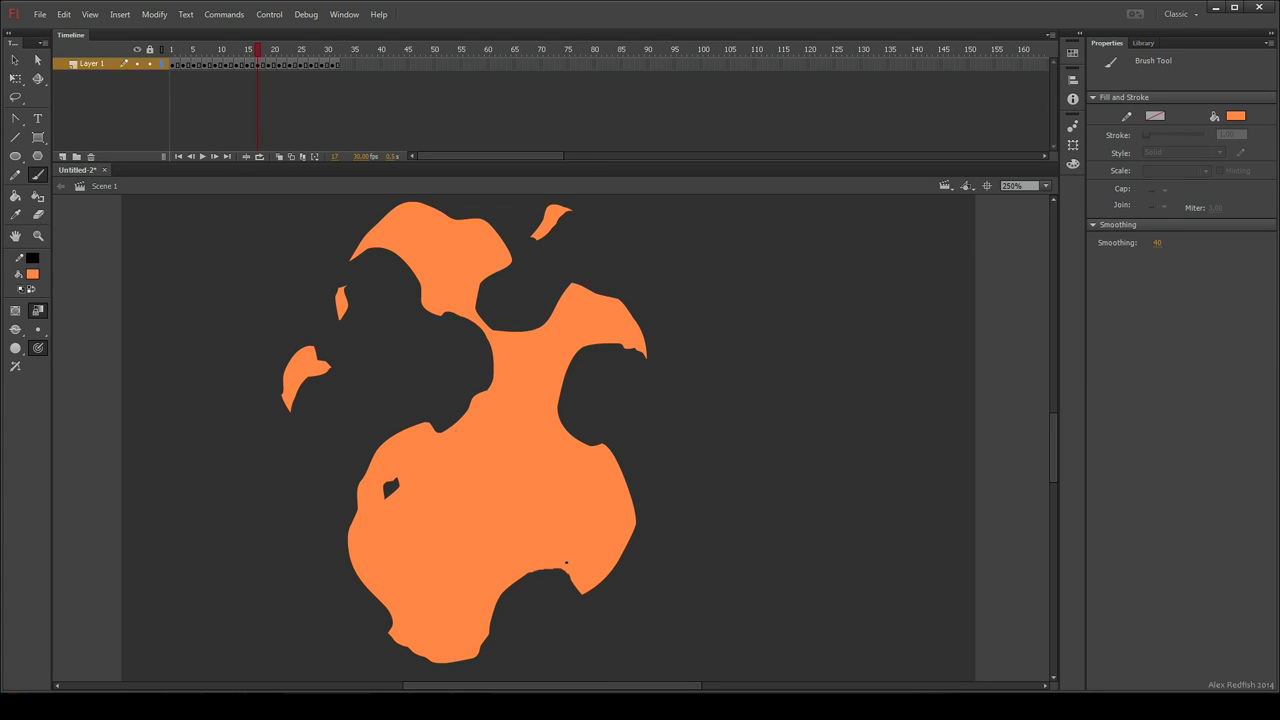
Step: Thicken the inner edge of the upper left tongue on frame 17 with brush strokes and fill the added area
left_click_drag(536, 384, 538, 480)
left_click_drag(404, 247, 409, 263)
key("k")
left_click(417, 264)
key("e")
key("b")
Step: Fill the flame body, upper piece and left fragment on frame 19 with orange, and clean up their edges
key("period")
key("period")
key("n")
key("k")
left_click(438, 382)
left_click(296, 451)
left_click(608, 388)
key("e")
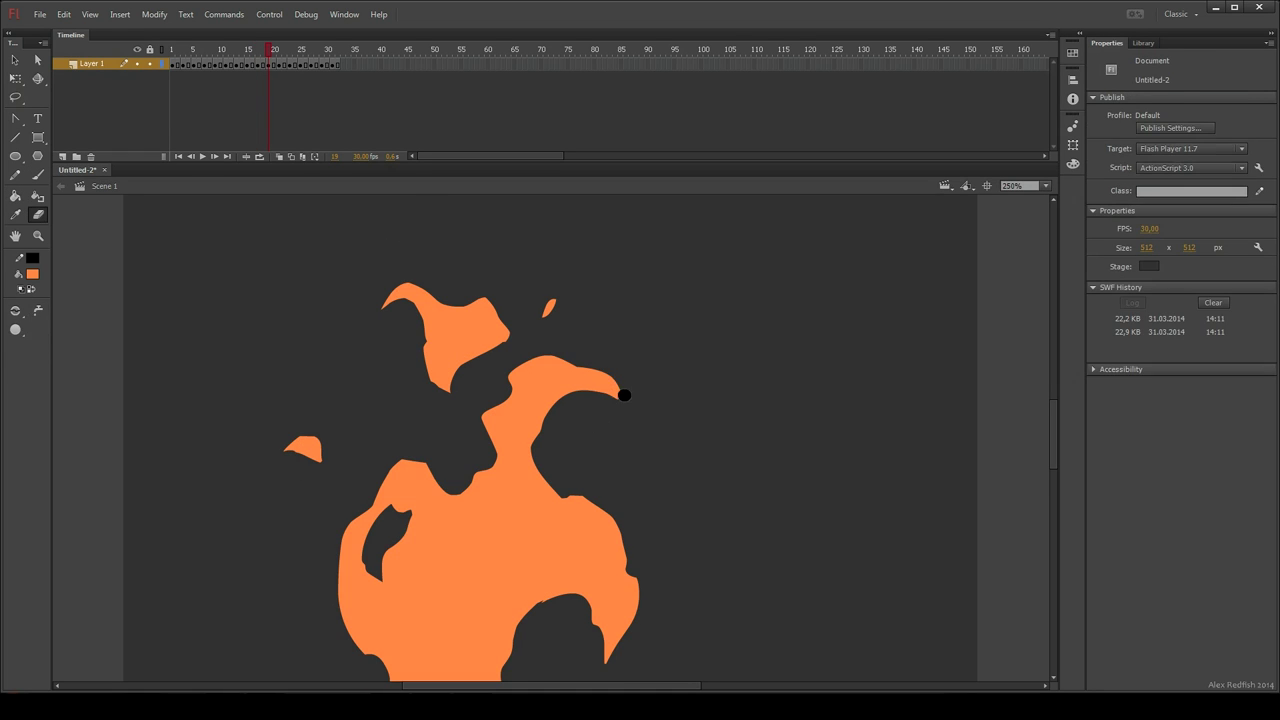
scroll(657, 509, "down", 3)
key("b")
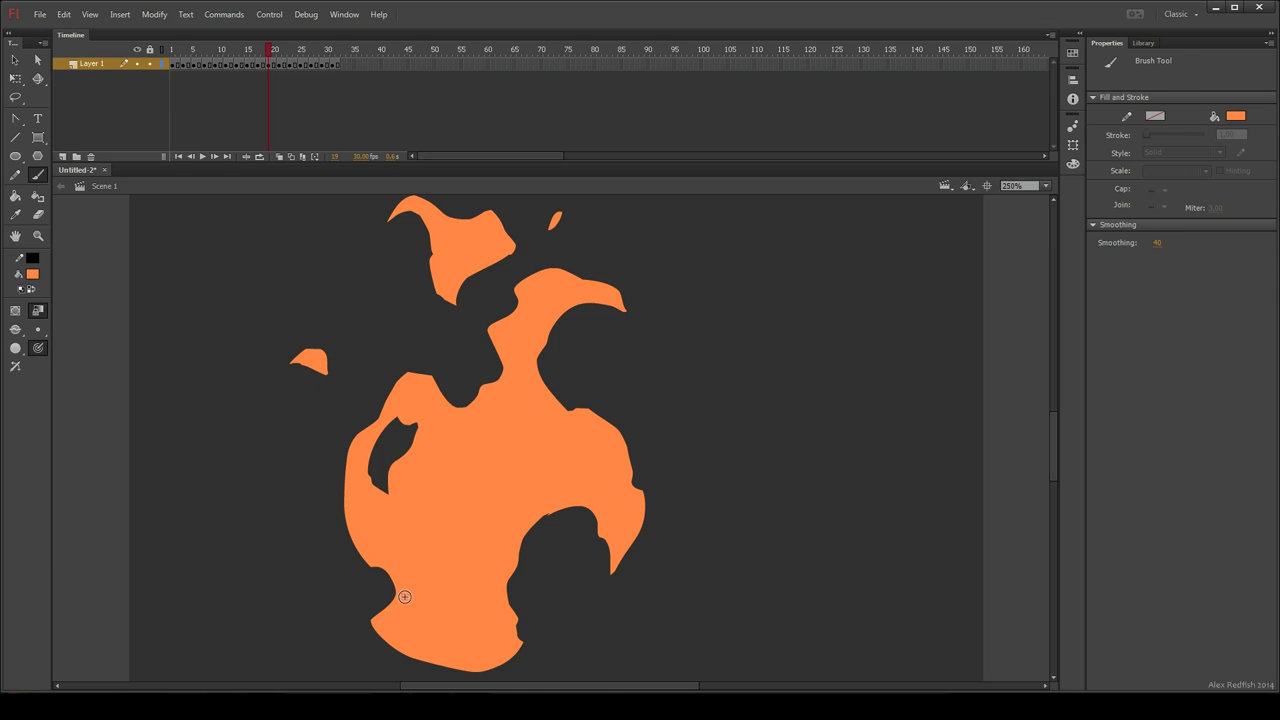
key("e")
key("b")
Step: Fill the flame body and its upper parts on frame 21 with orange, and erase rough edges along the left side
key("period")
key("period")
key("k")
left_click(499, 362)
left_click(518, 288)
left_click(473, 239)
key("e")
left_click_drag(381, 277, 418, 384)
Step: Fill the flame body and detached upper pieces on frame 23 with orange, and trim the rough tips
key("period")
key("period")
left_click(515, 318)
left_click(571, 366)
key("b")
key("k")
left_click(444, 509)
left_click_drag(443, 512, 423, 385)
key("e")
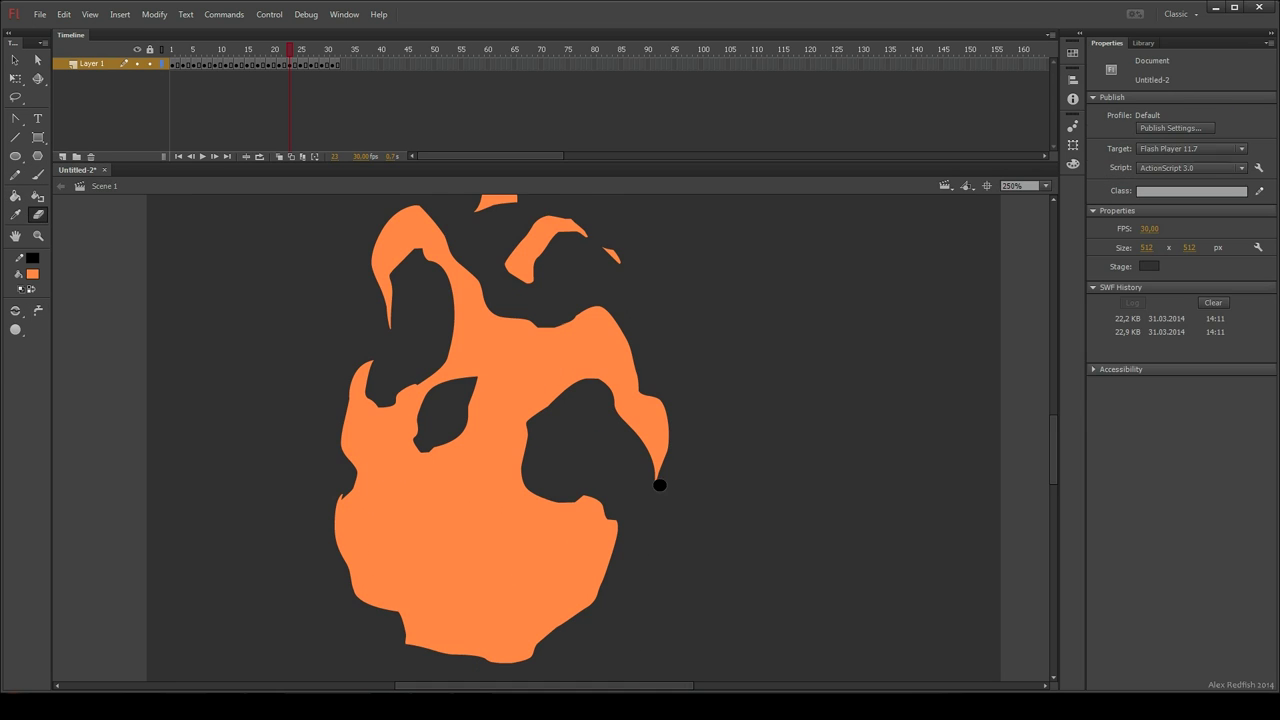
Step: Fill the flame body, right fragment, upper teardrop and small inner gap on frame 25 with orange
key("period")
key("period")
key("k")
left_click(512, 384)
left_click(658, 412)
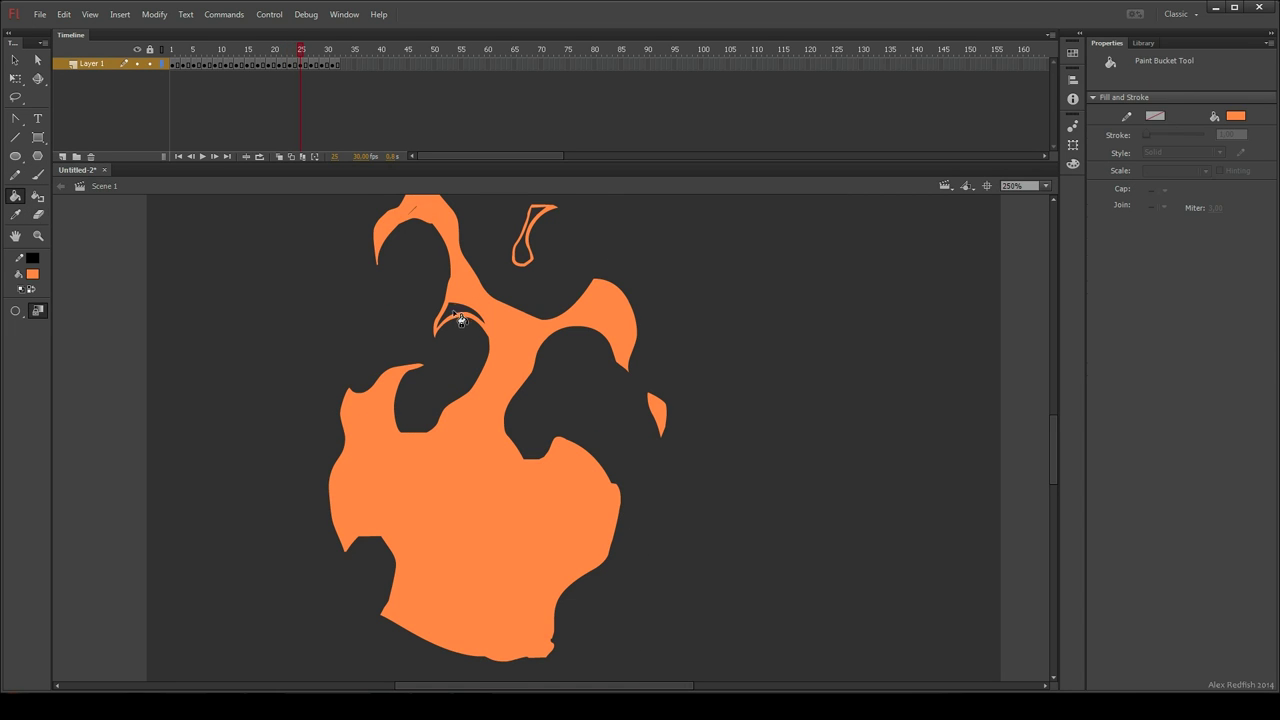
left_click(451, 320)
left_click(536, 234)
key("b")
key("e")
Step: Fill the flame body and the detached pieces above it on frame 27 with orange
key("period")
key("period")
key("k")
left_click(582, 466)
left_click_drag(598, 318, 631, 467)
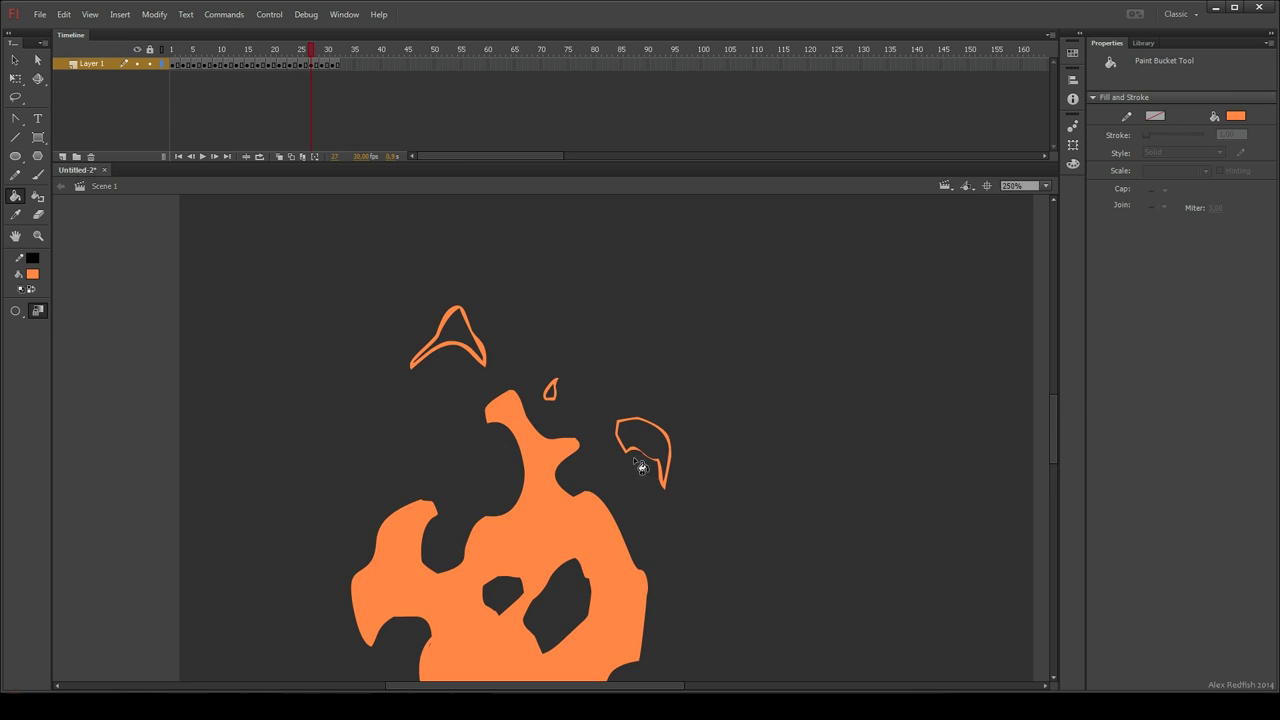
left_click(643, 438)
left_click(453, 338)
key("e")
Step: Fill the flame body and detached pieces on frame 29 with orange, and erase the rough right edge
key("period")
key("period")
key("k")
left_click(458, 318)
left_click(484, 574)
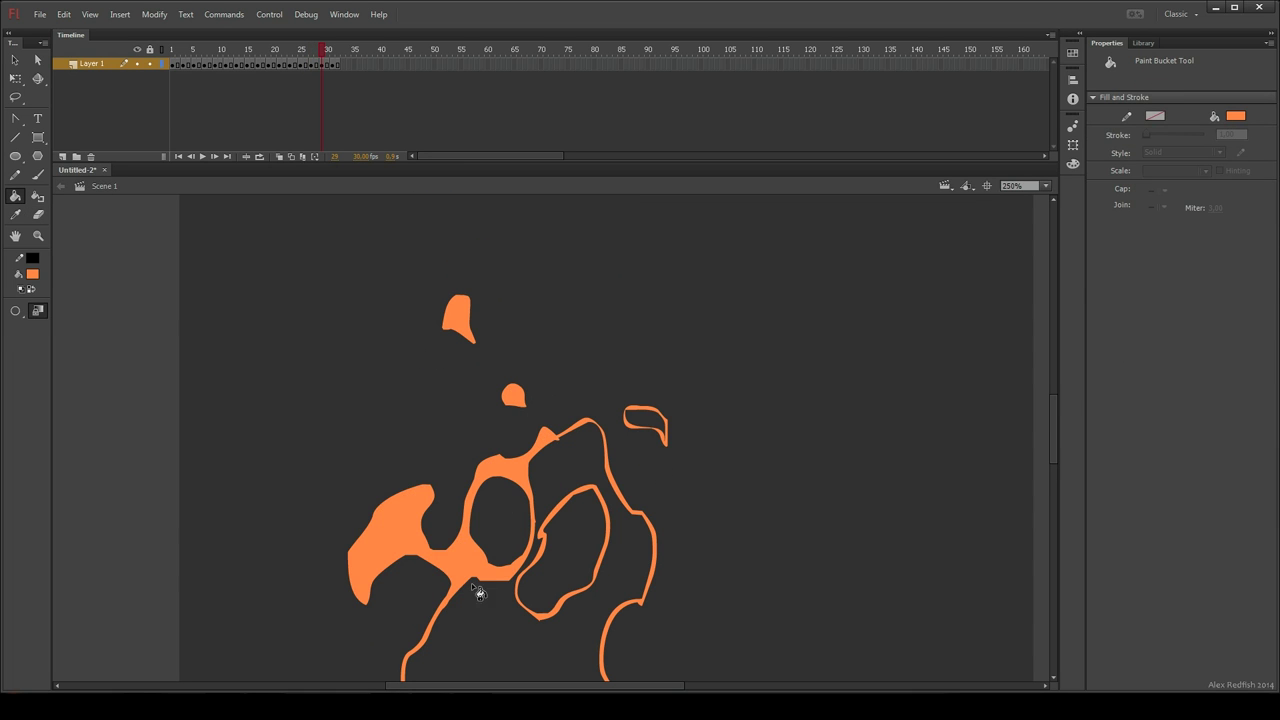
left_click(652, 424)
key("e")
left_click_drag(661, 596, 648, 471)
key("l")
key("k")
left_click(528, 556)
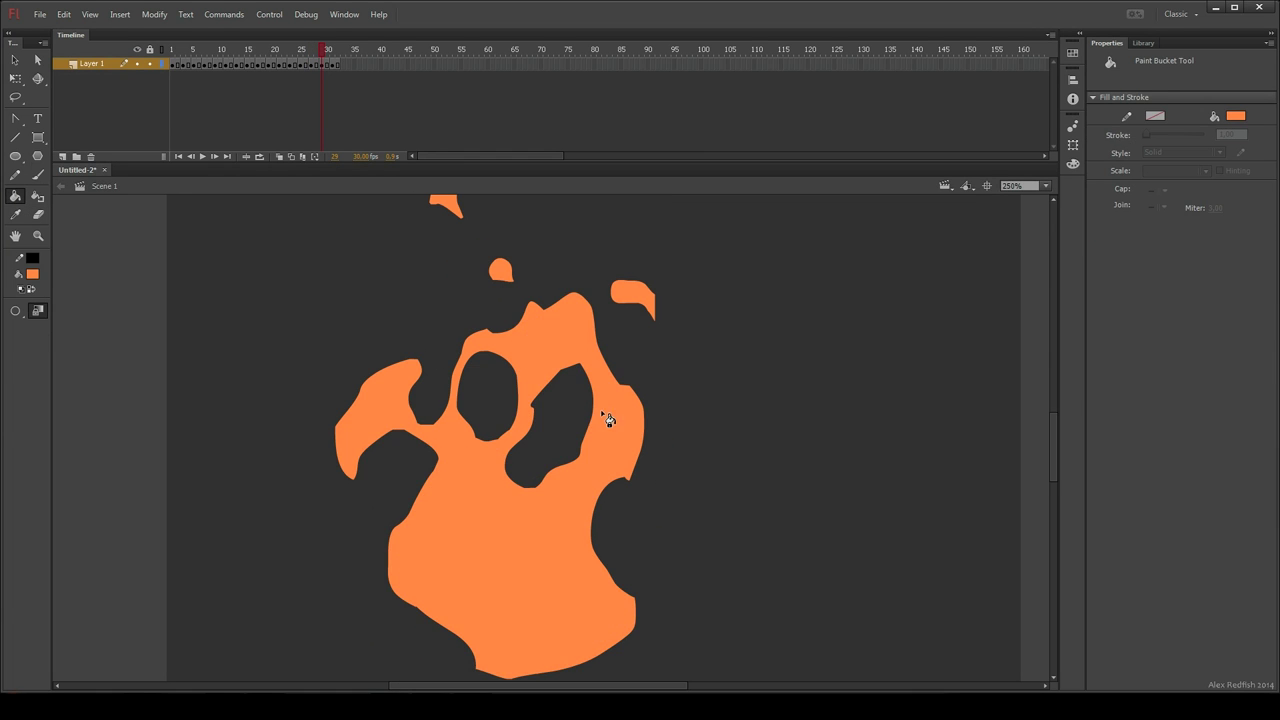
key("v")
Step: Fill the flame body, left piece and small right fragment on frame 31 with orange, and trim the inner opening
key("period")
key("period")
key("k")
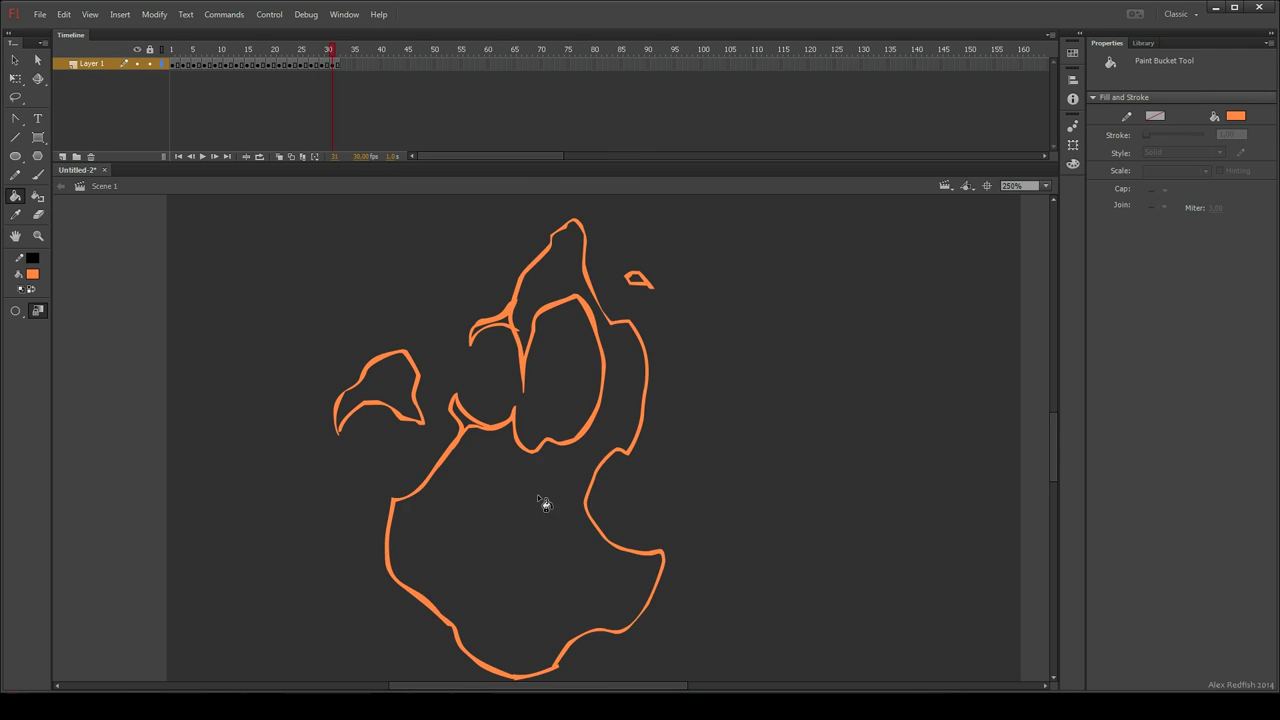
left_click(540, 498)
left_click(371, 391)
left_click(634, 278)
key("e")
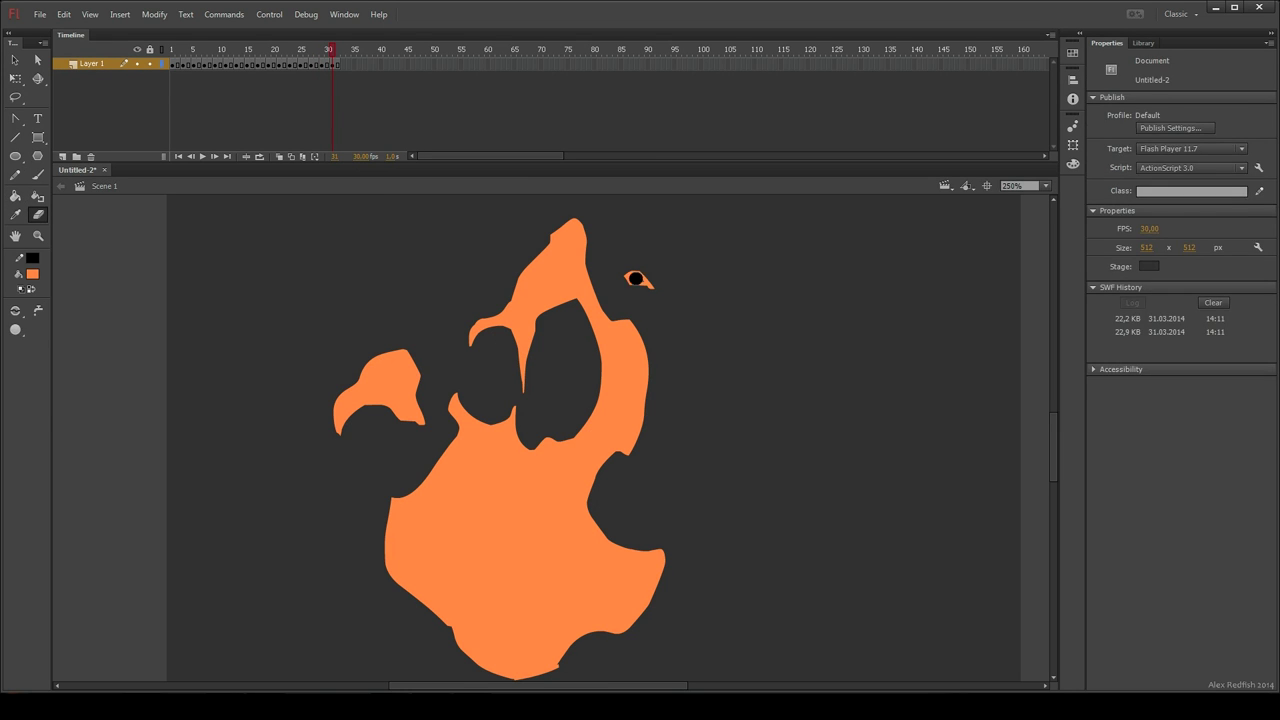
left_click_drag(527, 386, 556, 308)
Step: Set the view to 100%, preview the flame animation as a test movie, and close the preview
key("period")
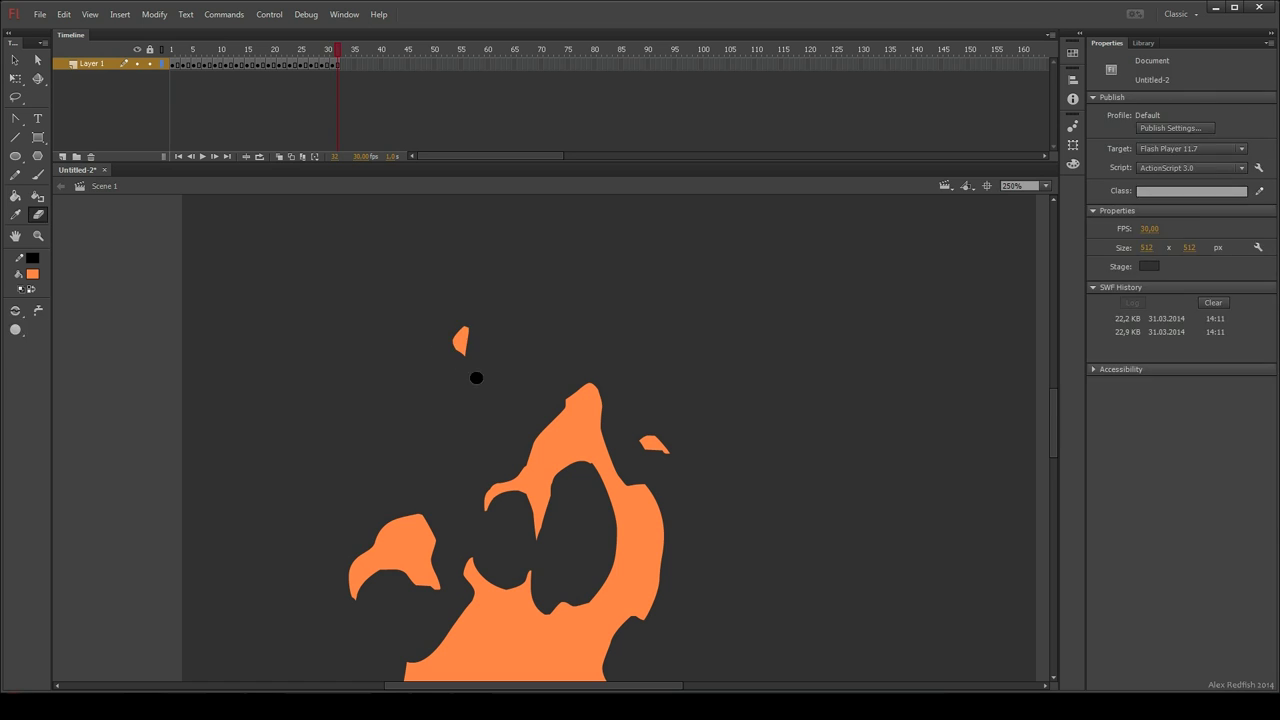
key("k")
key("ctrl+1")
key("ctrl+Return")
key("ctrl+w")
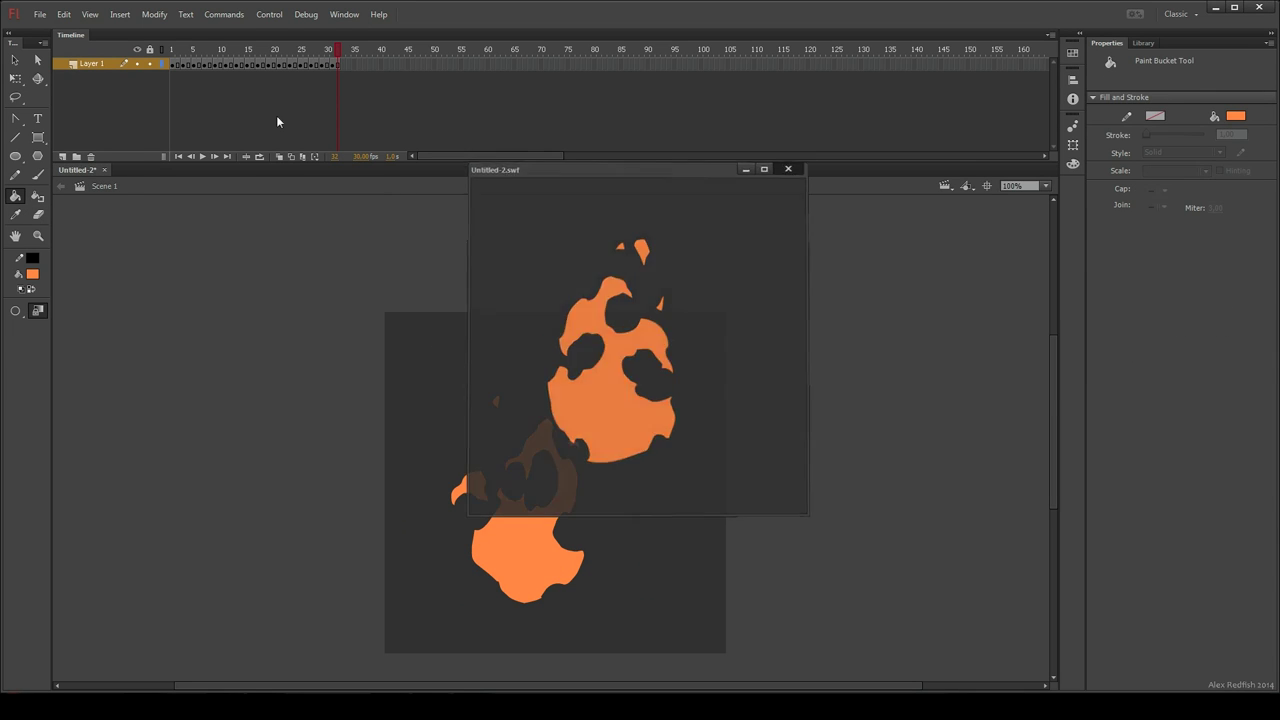
Step: Return to the drawing around frame 13 and erase a rough area of the flame at close range
left_click_drag(226, 52, 237, 60)
key("period")
left_click(557, 380)
key("z")
double_click(556, 410)
key("e")
left_click_drag(594, 326, 565, 307)
key("ctrl+1")
Step: Check the following frames one by one up to frame 27, and fill a missed flame piece with orange
key("period")
key("period")
key("period")
key("period")
key("period")
key("period")
key("period")
key("period")
key("period")
key("period")
key("period")
key("period")
key("period")
key("period")
key("k")
left_click(531, 440)
key("period")
key("period")
key("period")
key("period")
key("period")
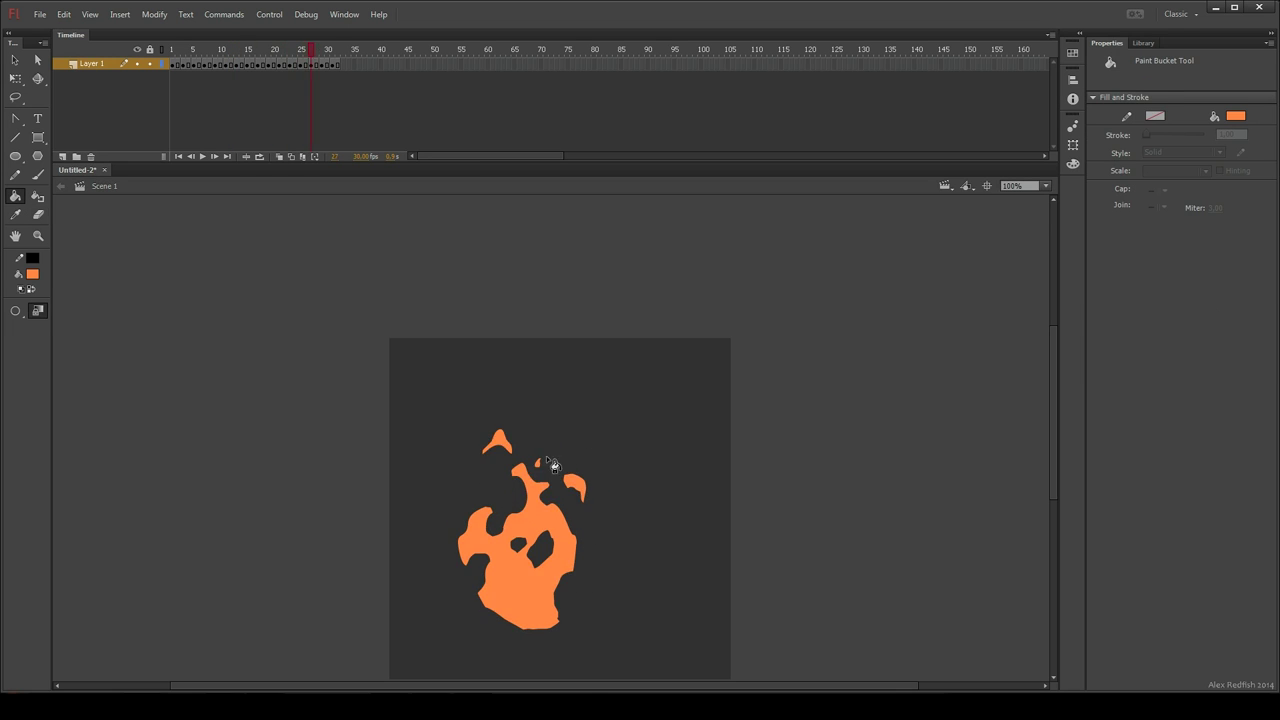
Step: Reshape the upper flame after frame 27 with orange brush strokes, fill the added areas, and erase the excess
key("period")
key("z")
left_click_drag(563, 458, 452, 599)
key("b")
mouse_move(567, 421)
left_mouse_down()
mouse_move(622, 418)
mouse_move(594, 405)
left_mouse_up()
key("k")
left_click(600, 417)
key("b")
key("e")
mouse_move(608, 391)
left_mouse_down()
mouse_move(655, 464)
mouse_move(738, 393)
left_mouse_up()
key("b")
key("k")
left_click(708, 443)
key("ctrl+1")
Step: Thicken the spike between the two inner openings on the last drawing with a brush stroke, and trim its edge
key("z")
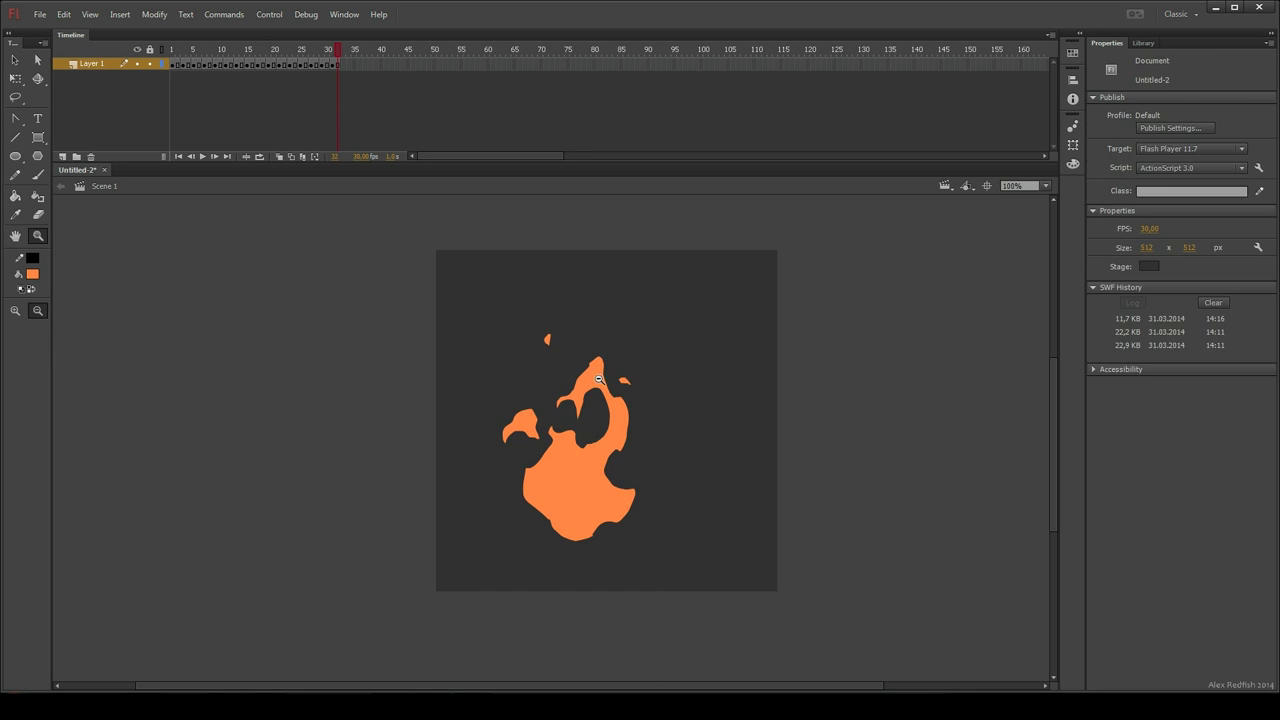
left_click_drag(485, 290, 630, 469)
key("b")
left_click_drag(616, 525, 685, 491)
key("k")
key("comma")
key("e")
left_click_drag(613, 550, 640, 519)
Step: Thicken the top of the small hooked tongue on frame 31 with a brush-drawn bump, and fill it with orange
key("ctrl+1")
key("z")
left_click(590, 390, "alt")
left_click_drag(326, 449, 368, 501)
key("b")
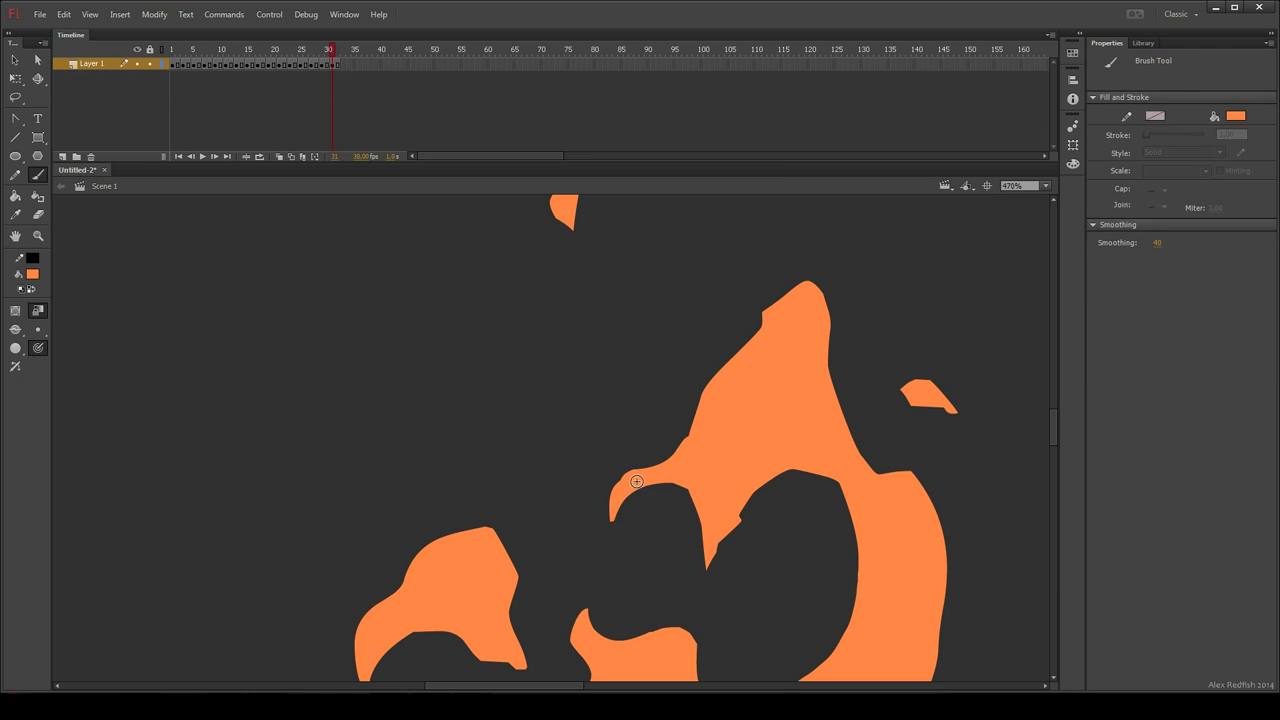
left_click_drag(656, 462, 670, 457)
key("k")
left_click(634, 463)
Step: Thicken the underside of the hooked tongue and spike on frame 31, and smooth the right opening's upper rim with the Eraser
key("b")
left_click_drag(616, 512, 637, 500)
left_click_drag(706, 558, 705, 560)
key("k")
left_click(690, 512)
key("e")
mouse_move(834, 491)
left_mouse_down()
mouse_move(789, 466)
mouse_move(746, 513)
mouse_move(774, 465)
left_mouse_up()
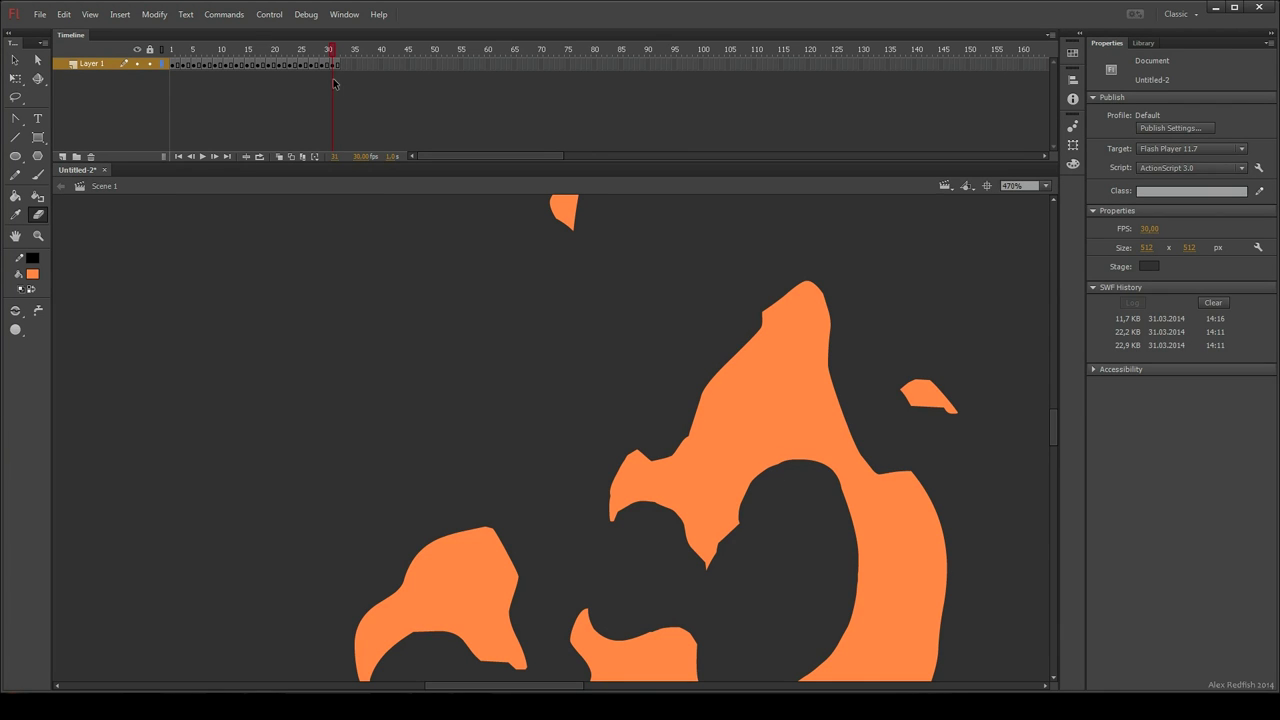
Step: Copy the frame 1 flame, paste it into a new blank keyframe at frame 33, and turn on onion skinning
left_click(174, 65)
right_click(410, 331)
left_click(450, 403)
key("ctrl+c")
left_click(342, 65)
key("F7")
right_click(417, 303)
left_click(470, 355)
left_click(280, 157)
Step: Draw a small detached flame piece beside the upper flame on frame 33 with the Brush, and fill it orange
key("b")
left_click_drag(643, 427, 610, 467)
key("k")
left_click(629, 444)
Step: Transfer the edited drawing from frame 33 to frame 1, and remove the extra frame 33
left_click(342, 65)
left_click(173, 65)
right_click(218, 246)
left_click(271, 298)
right_click(342, 65)
left_click(173, 65)
Step: Draw the small detached flame piece on frames 3 and 5 with the Brush, and fill it orange
left_click(184, 66)
key("b")
mouse_move(610, 439)
left_mouse_down()
mouse_move(642, 439)
mouse_move(611, 440)
left_mouse_up()
key("k")
left_click(627, 428)
key("period")
key("period")
key("b")
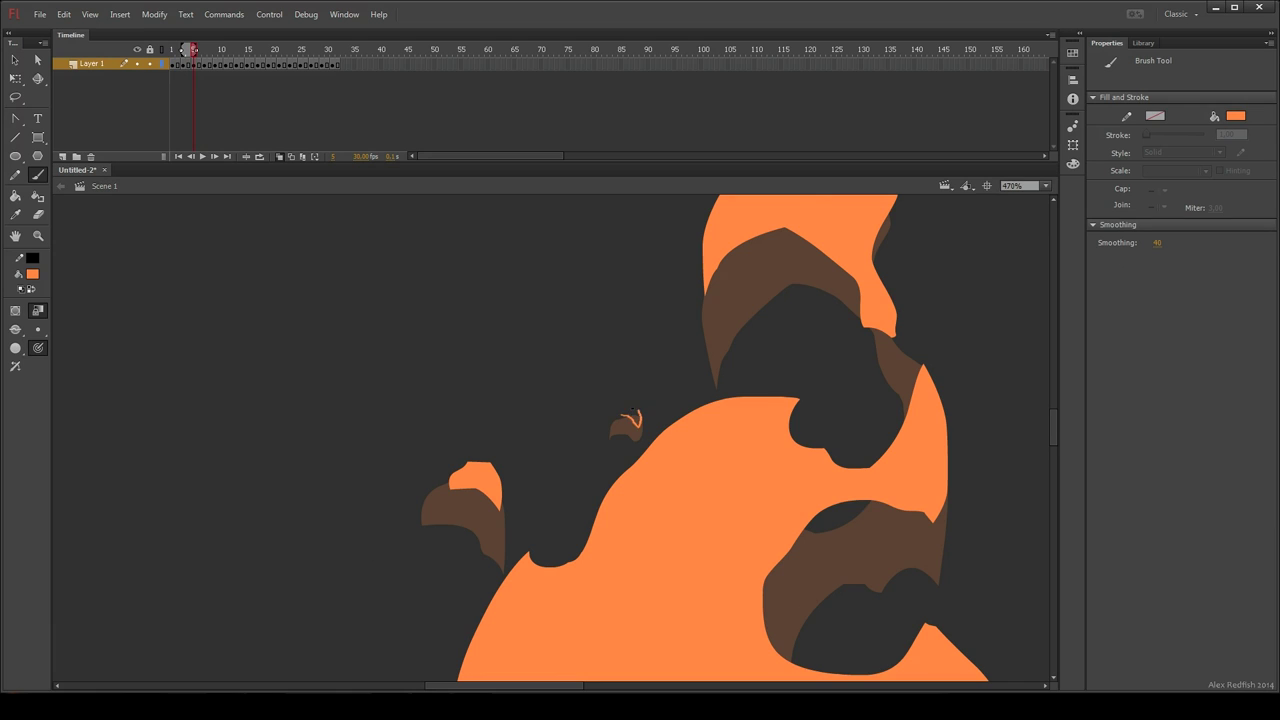
key("k")
Step: Fit the view to 100%, preview the looping flame animation, and close the preview
key("ctrl+1")
key("ctrl+Return")
right_click(747, 383)
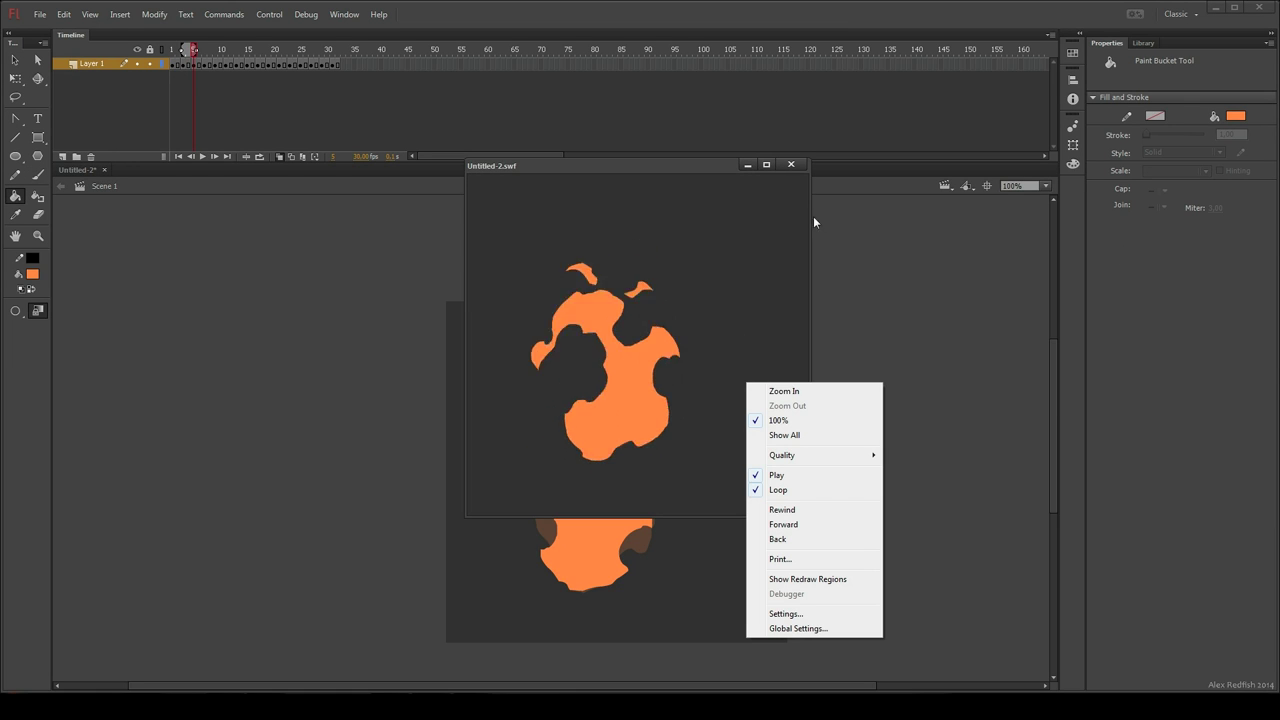
left_click(791, 164)
Step: Step through the flame drawings from frame 3 to frame 32 with onion skinning to check the motion between them
key("b")
key("comma")
key("comma")
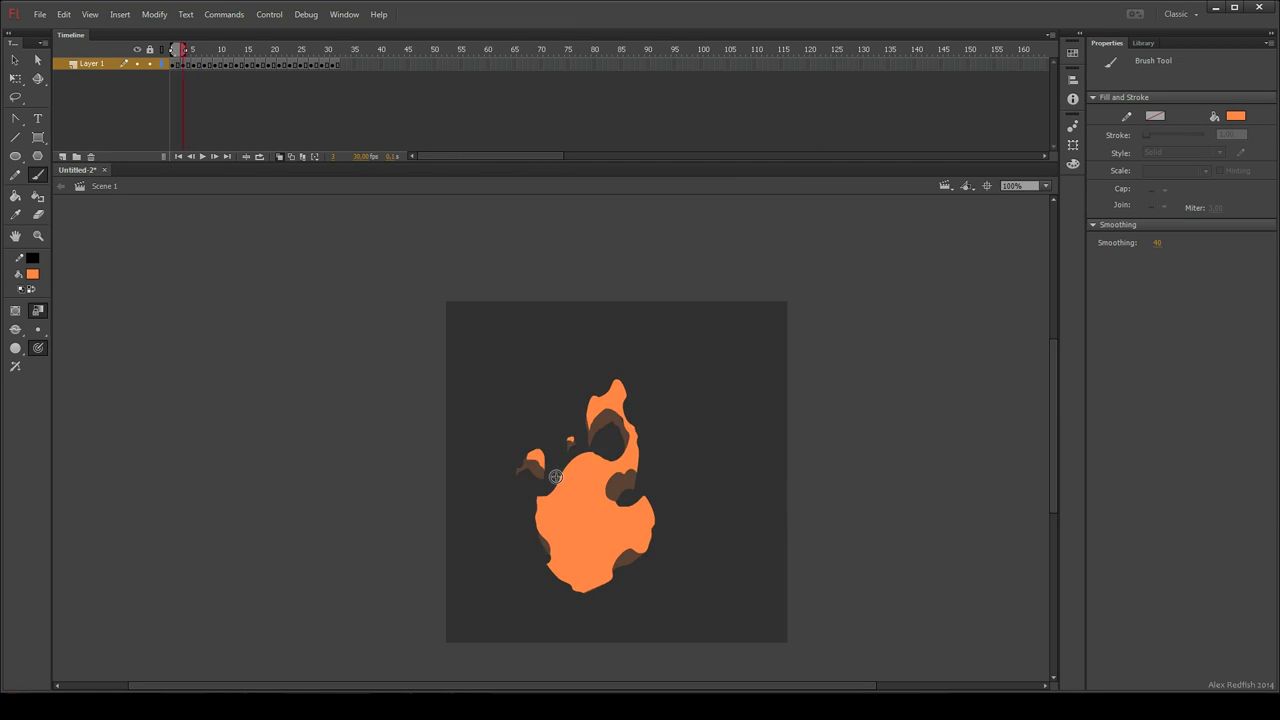
key("period")
key("period")
key("period")
key("period")
key("period")
key("period")
key("period")
key("period")
key("period")
key("period")
key("period")
key("period")
key("period")
key("period")
key("period")
key("period")
key("period")
key("period")
key("period")
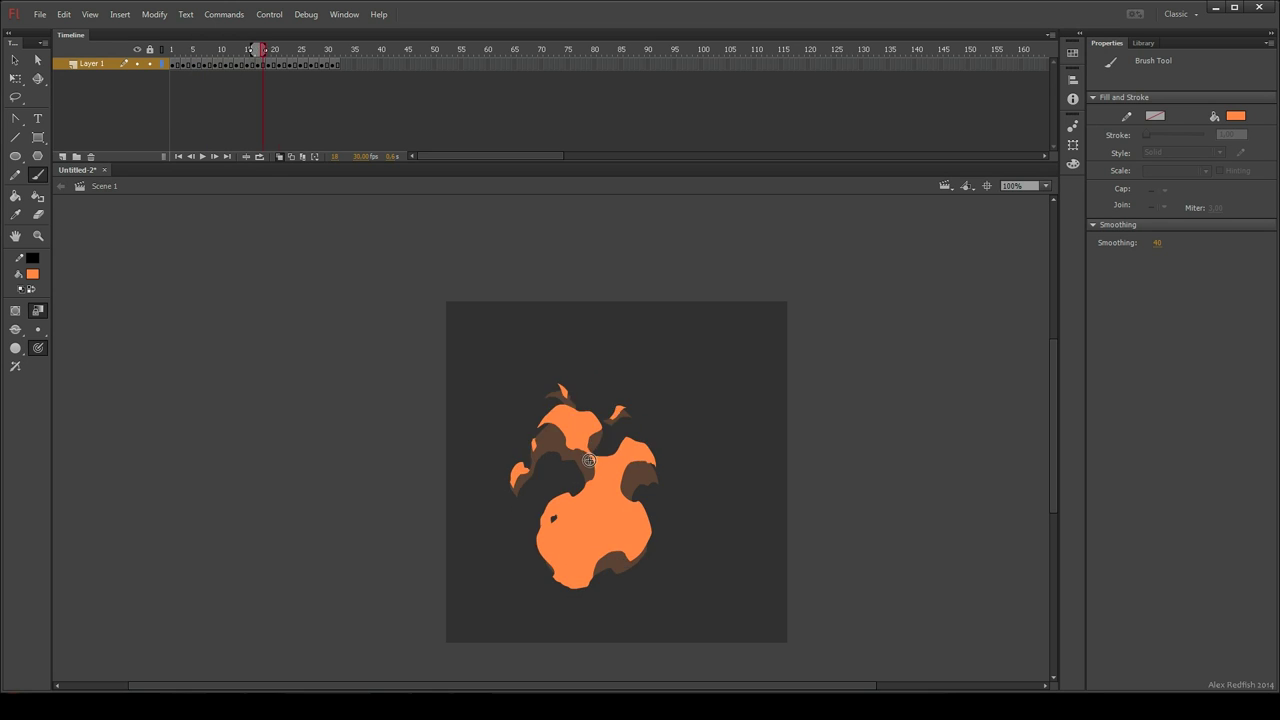
key("period")
key("period")
key("period")
key("period")
key("period")
key("period")
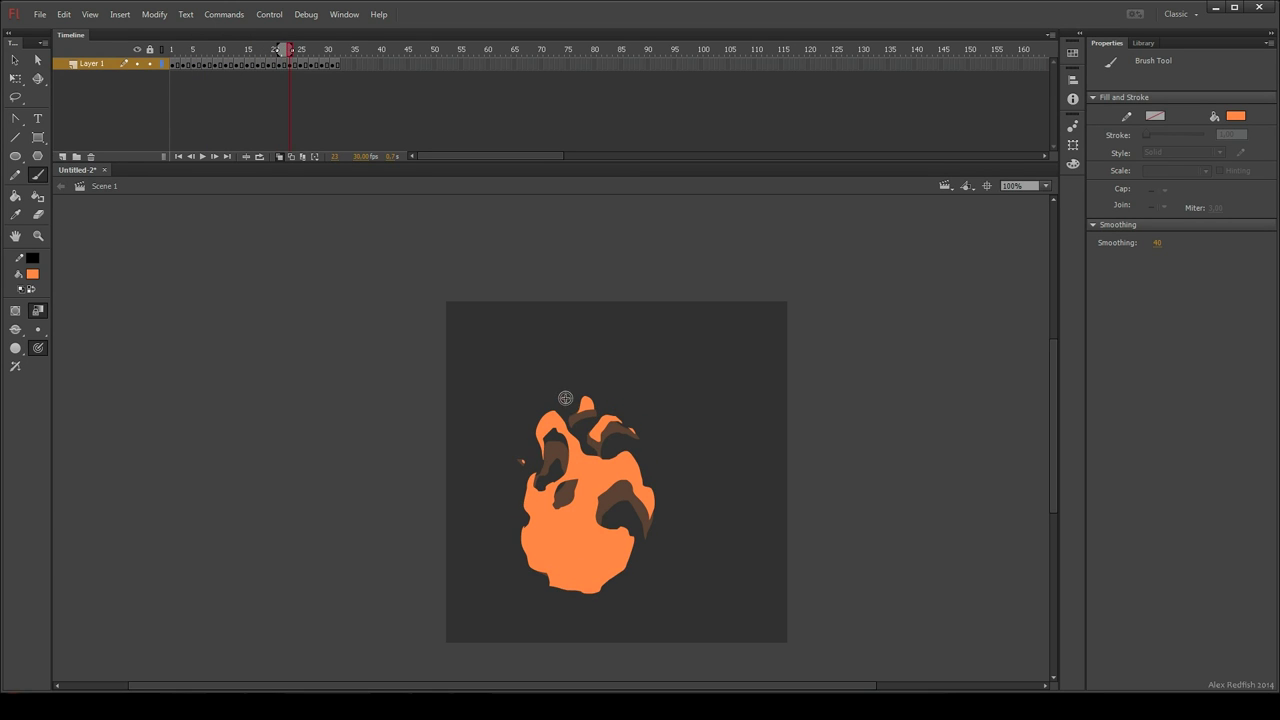
key("period")
key("comma")
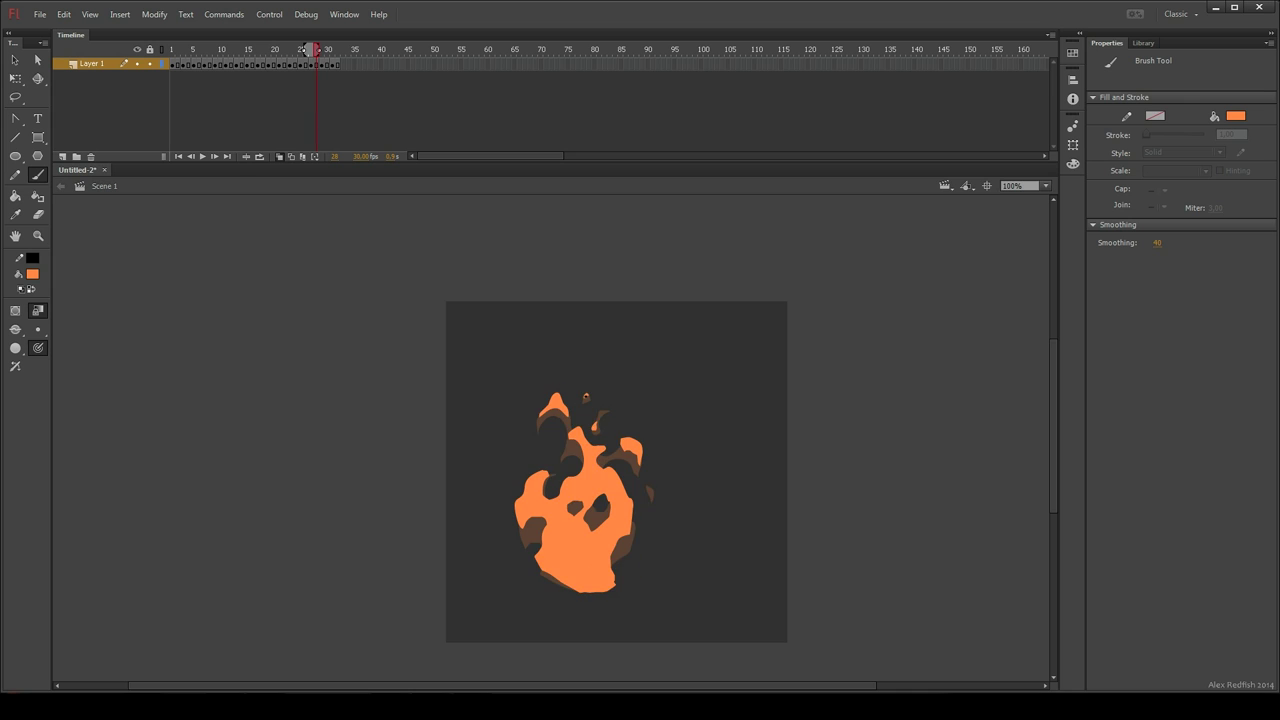
key("period")
key("period")
key("period")
key("period")
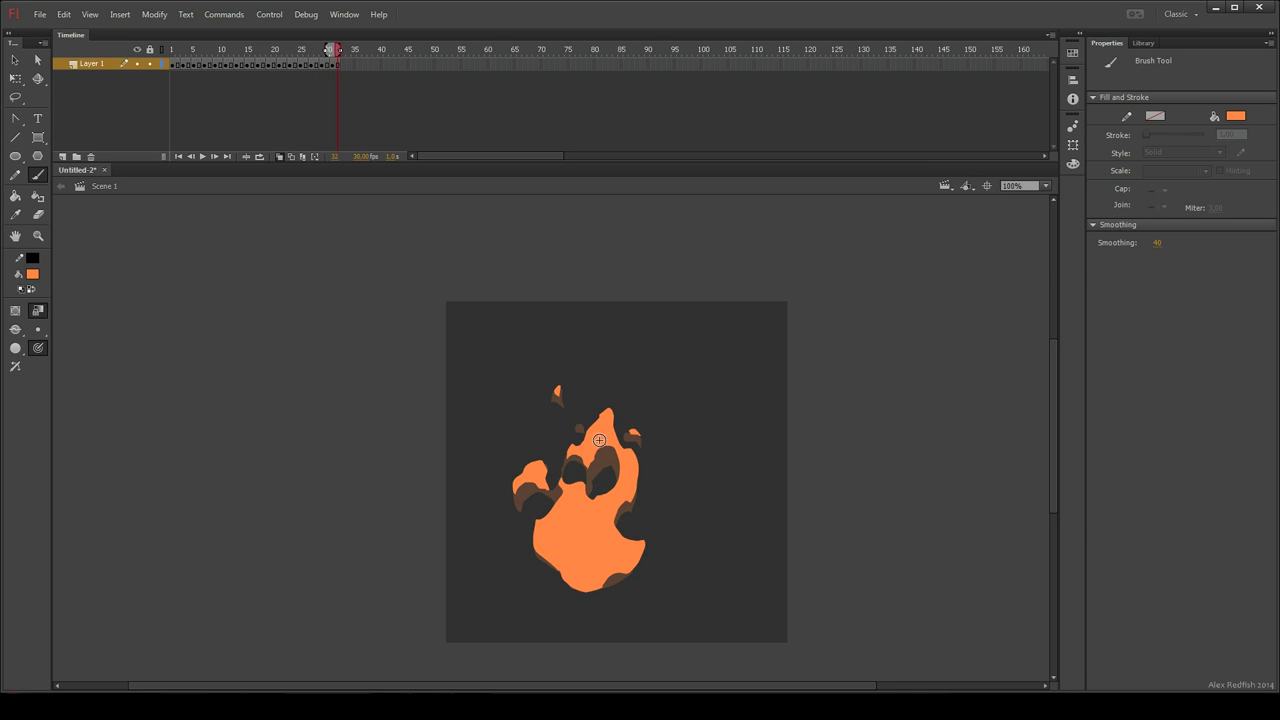
Step: Change the Paint Bucket fill on frame 1 to a linear gradient, and set its first color stop to light orange
left_click(174, 50)
key("v")
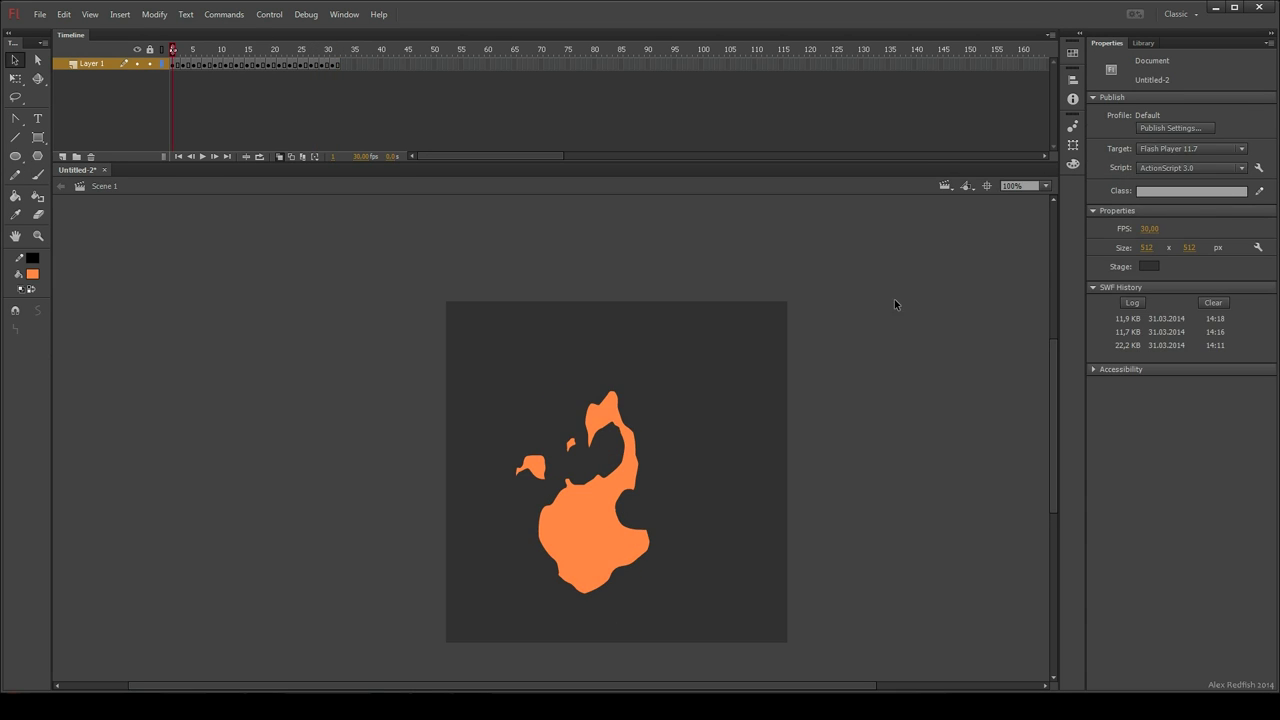
key("k")
left_click(1072, 163)
left_click(971, 132)
left_click(976, 178)
left_click(968, 176)
left_click(956, 240)
double_click(873, 287)
left_click(1062, 373)
left_click(930, 182)
Step: Set the gradient's second color stop to a deep red-orange
double_click(1004, 287)
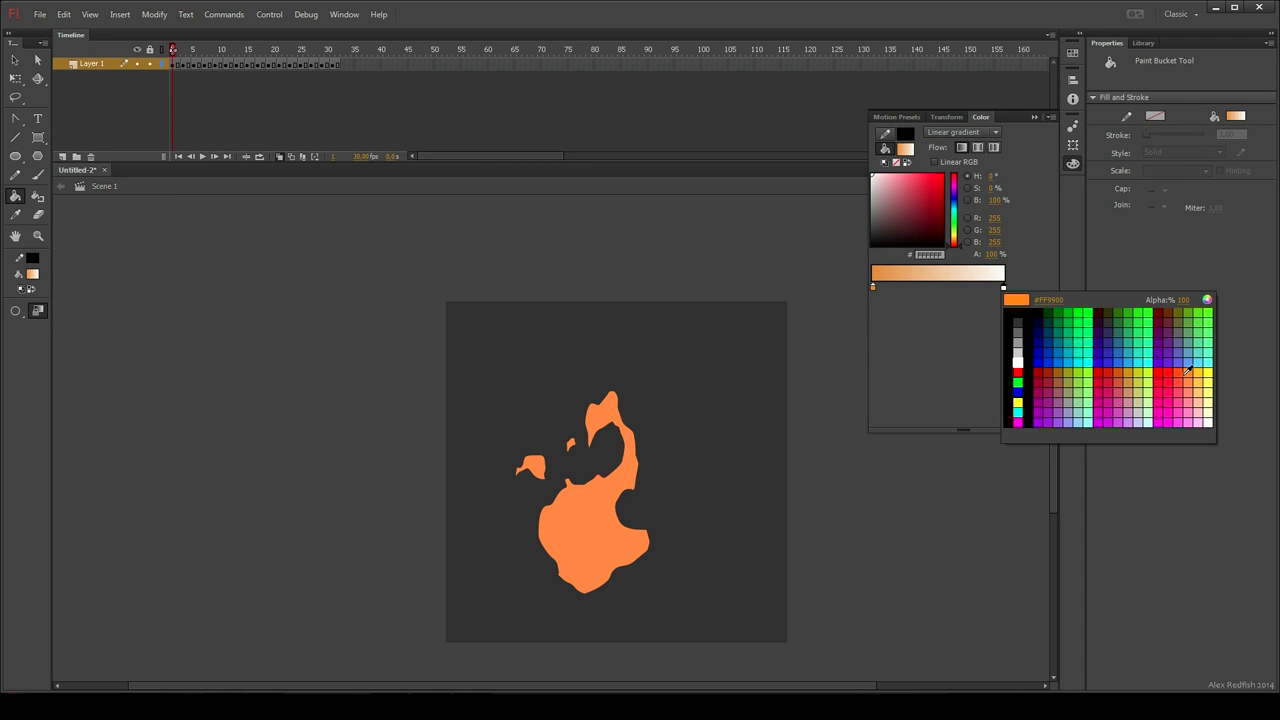
left_click(1179, 372)
left_click_drag(930, 192, 931, 186)
Step: Turn off Lock Fill, and apply the gradient from the flame's base up to its tip on frames 1 and 3
left_click(39, 310)
key("ctrl+a")
left_click_drag(586, 592, 592, 402)
key("period")
key("period")
key("ctrl+a")
left_click_drag(585, 597, 585, 392)
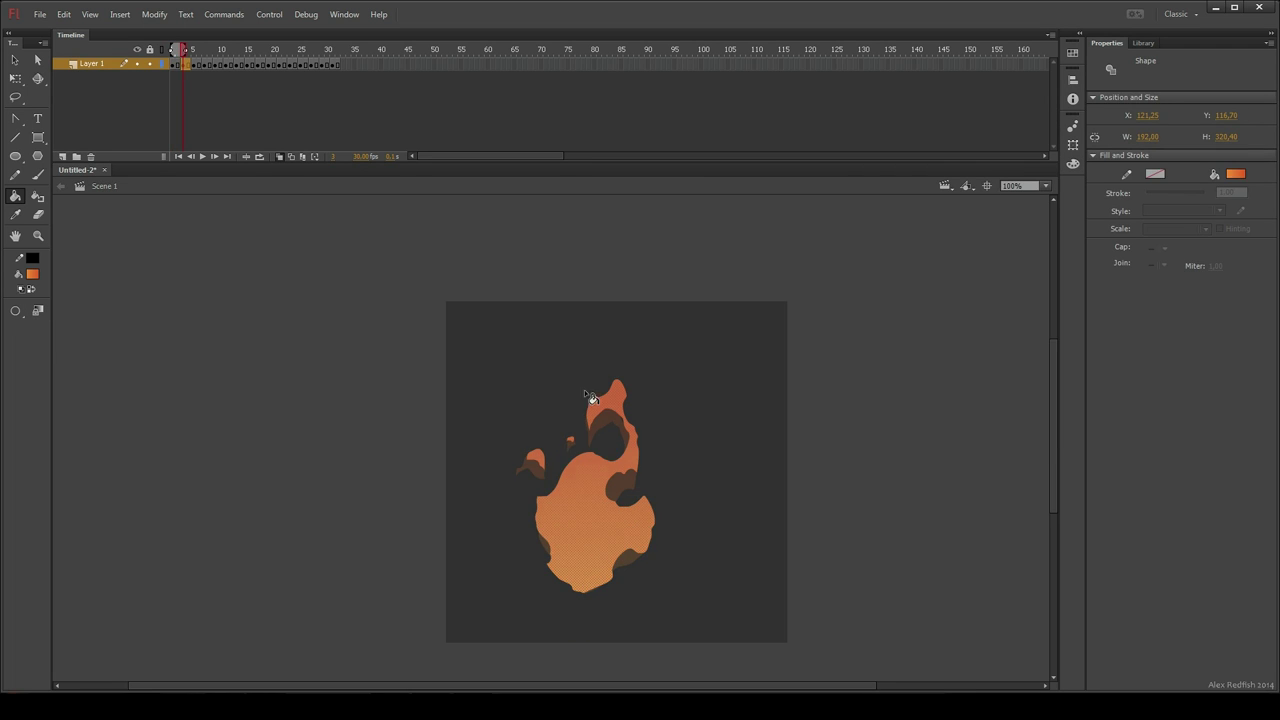
Step: Apply the vertical orange gradient from base to tip on the flame drawings of frames 5 to 11
key("period")
key("period")
key("ctrl+a")
left_click_drag(583, 593, 592, 372)
key("period")
key("period")
key("ctrl+a")
key("period")
key(".")
key(".")
key(".")
left_click_drag(586, 597, 588, 375)
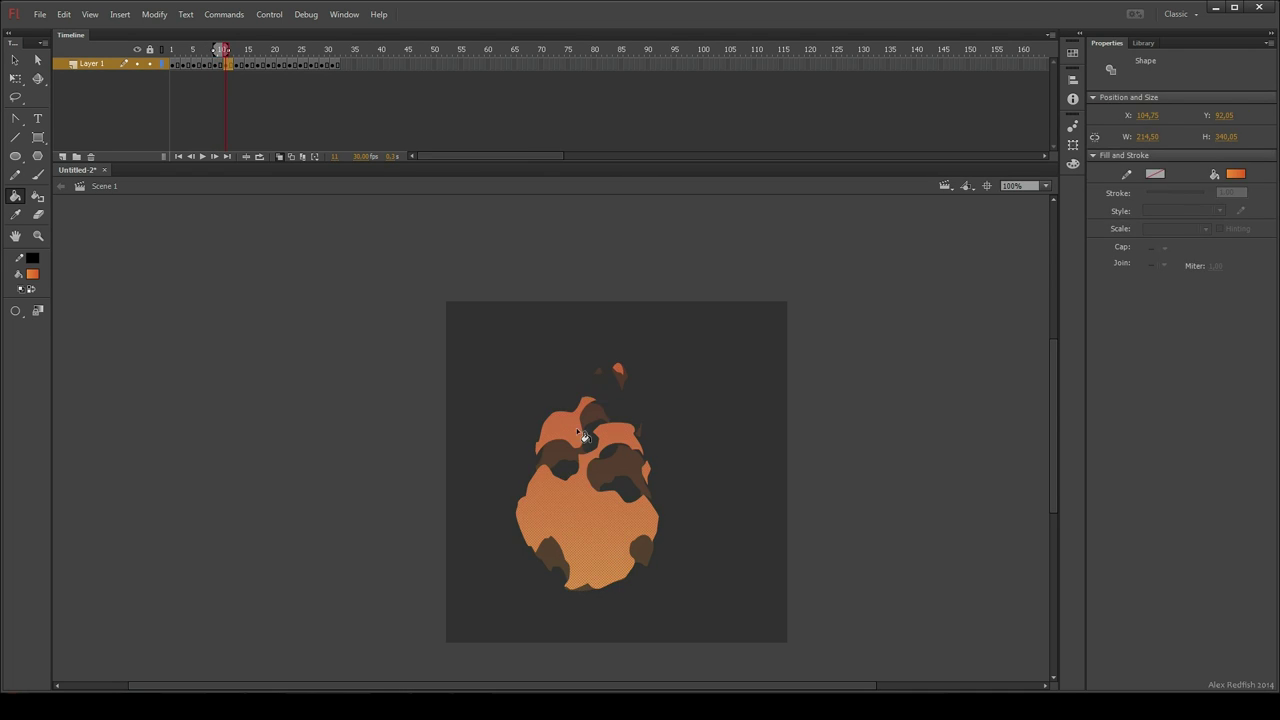
Step: Apply the vertical orange gradient from base to tip on the flame drawings of frames 13 to 17
key(".")
key(".")
left_click_drag(580, 597, 580, 400)
key(".")
key(".")
key(".")
key(".")
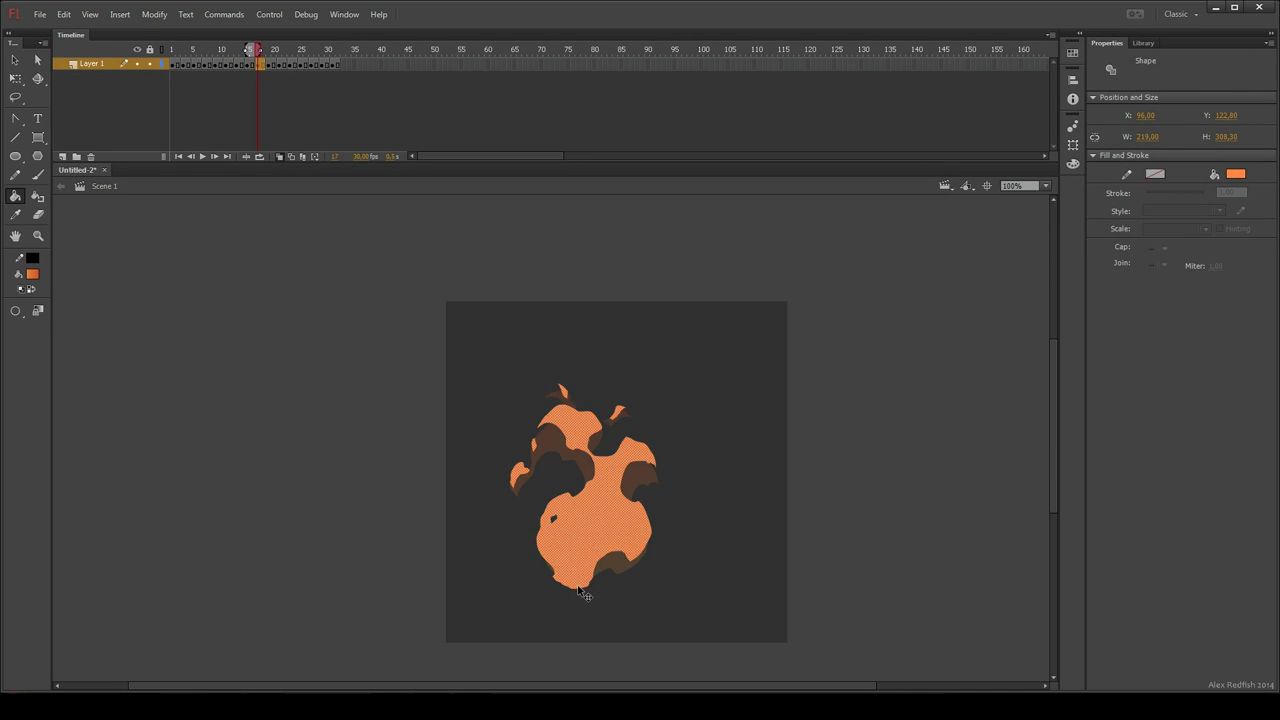
left_click_drag(585, 596, 588, 380)
Step: Apply the vertical orange gradient from base to tip on the flame drawings of frames 19 to 23
key(".")
key(".")
key(".")
key(".")
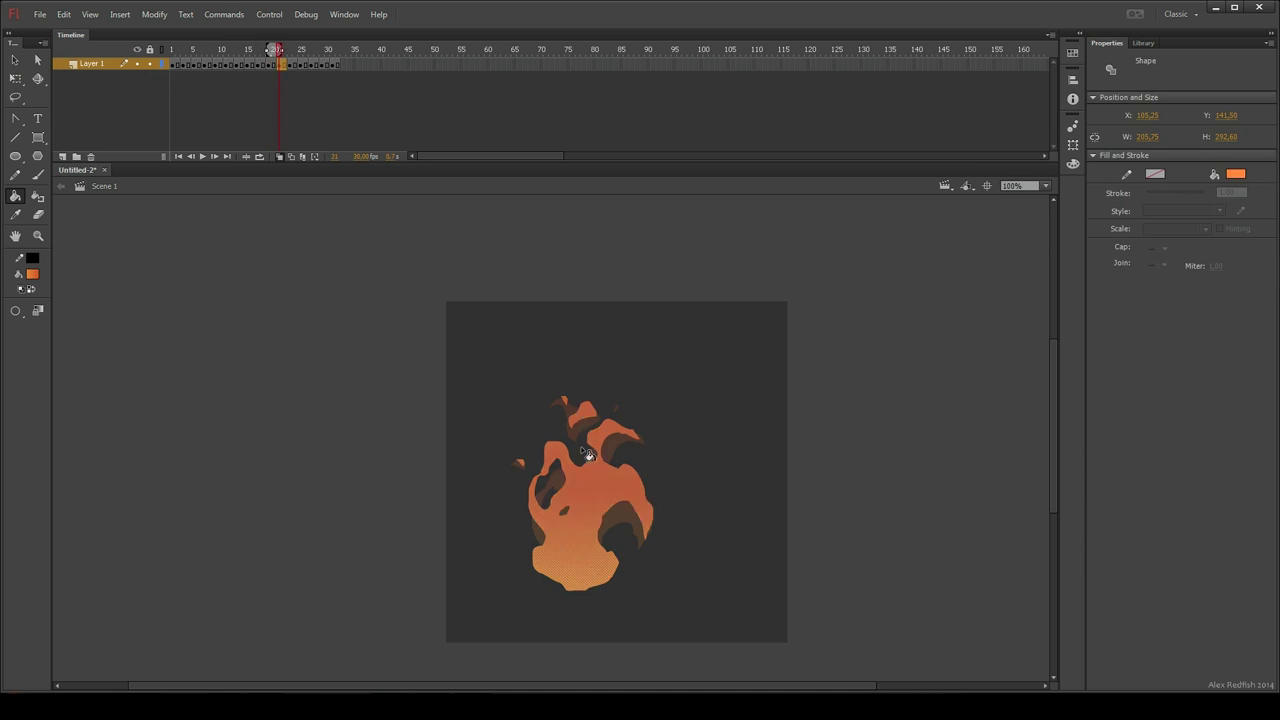
key(".")
key(".")
left_click_drag(584, 583, 590, 412)
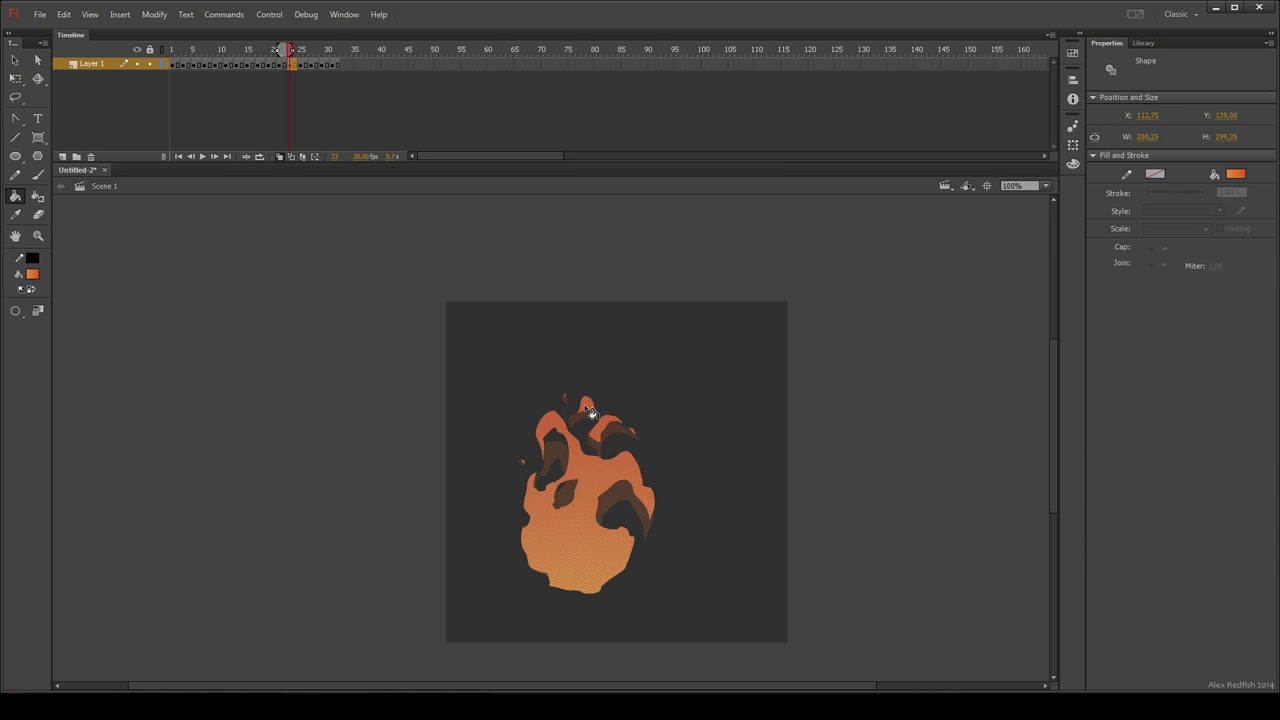
Step: Apply the vertical orange gradient from base to tip on the flame drawings of frames 25 and 27
key(".")
key(".")
left_click_drag(591, 597, 593, 420)
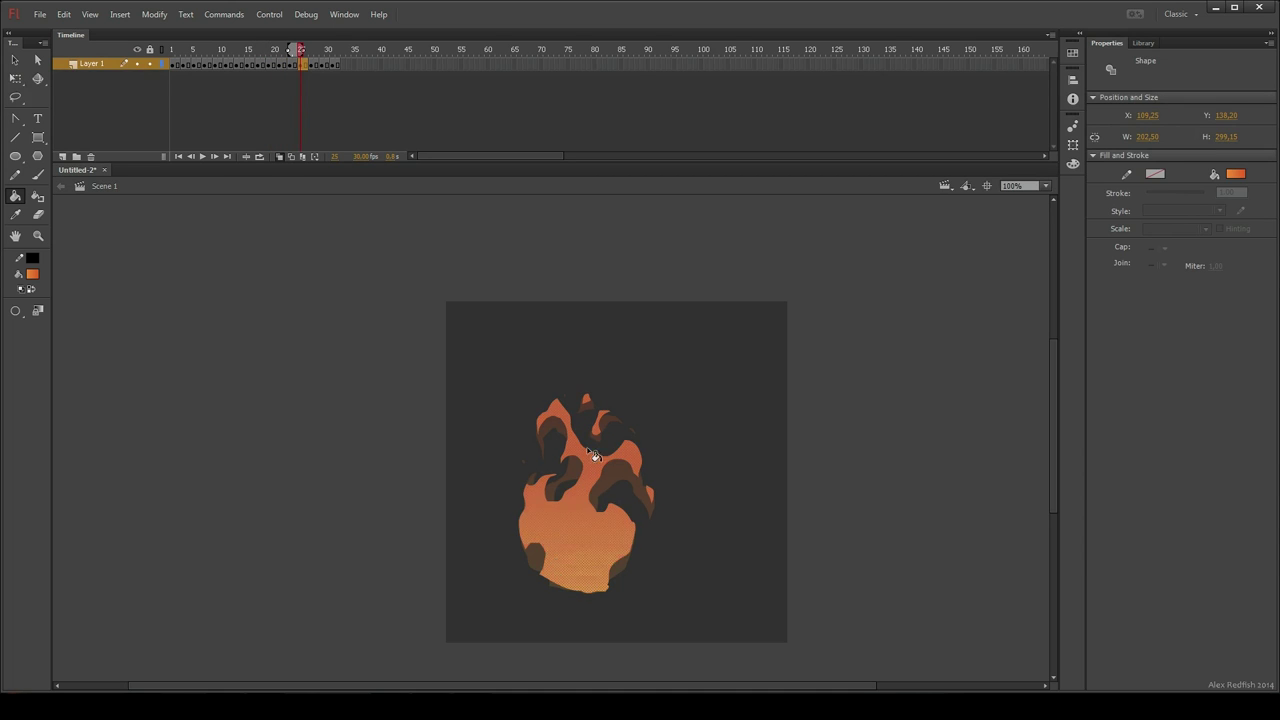
key(".")
key(".")
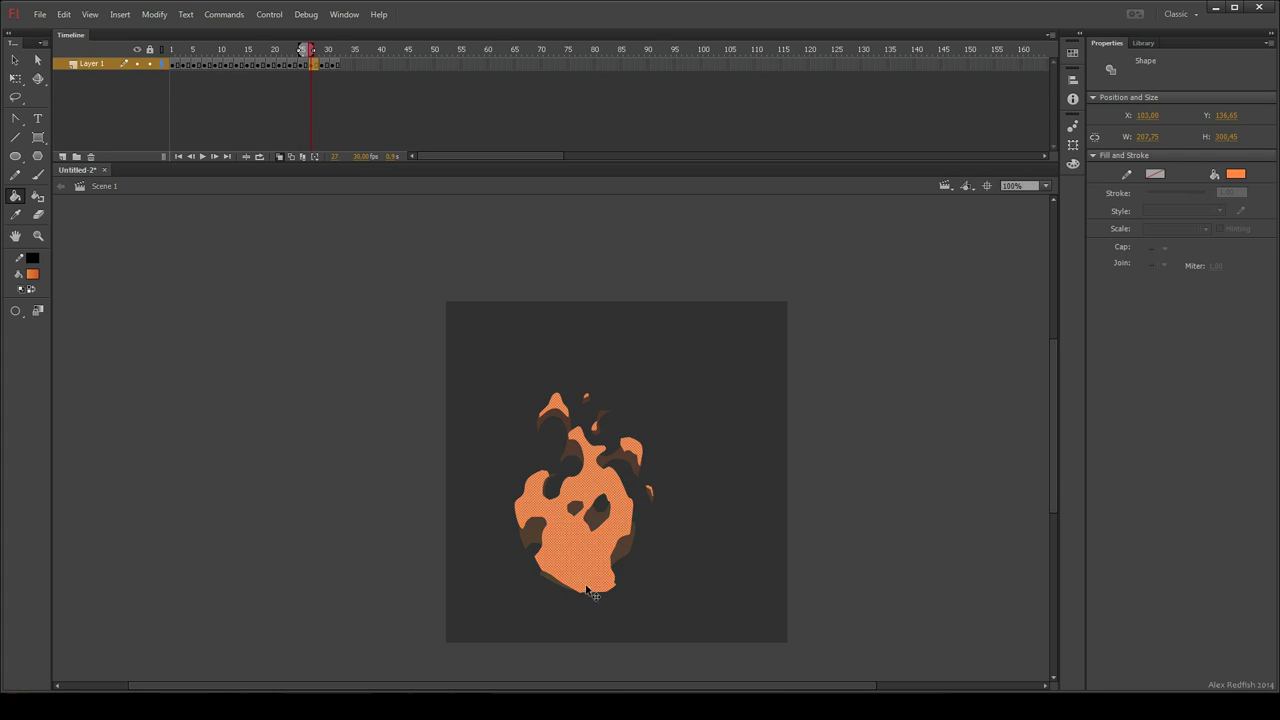
left_click_drag(594, 596, 587, 437)
Step: Apply the vertical orange gradient from base to tip on the flame drawings of frames 29 and 31
key(".")
key(".")
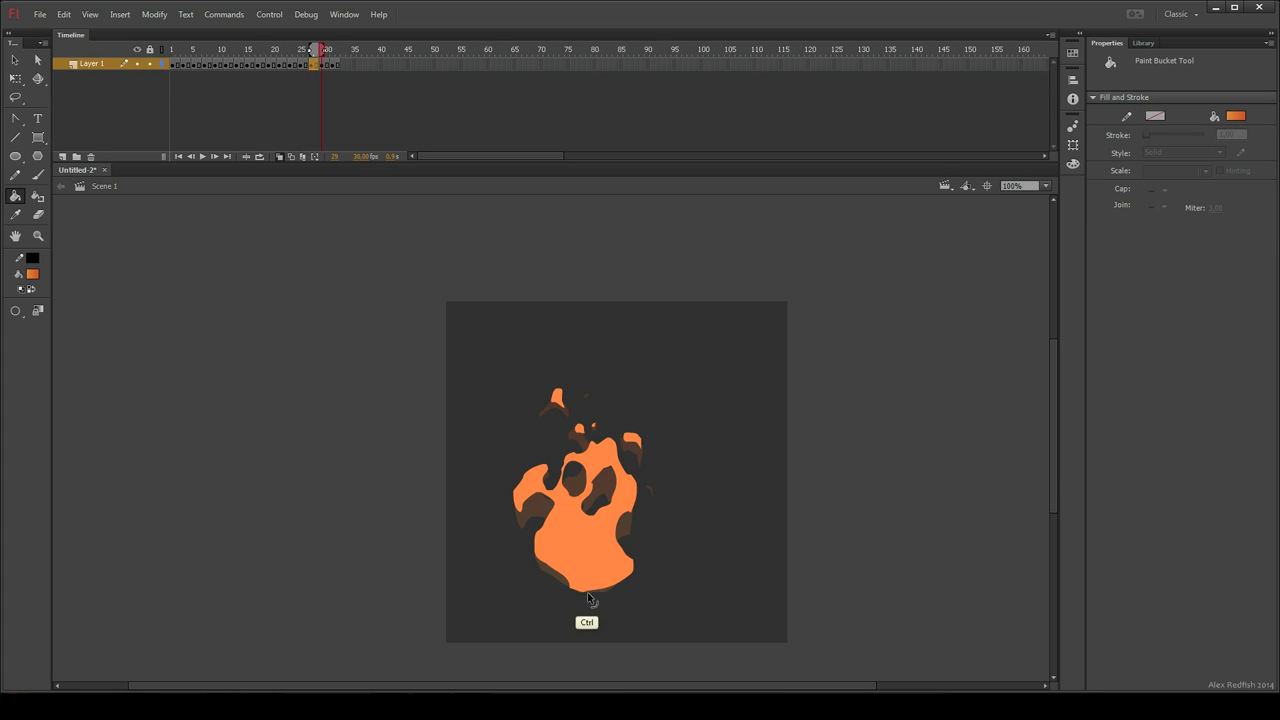
left_click_drag(588, 593, 580, 402)
key(".")
key(".")
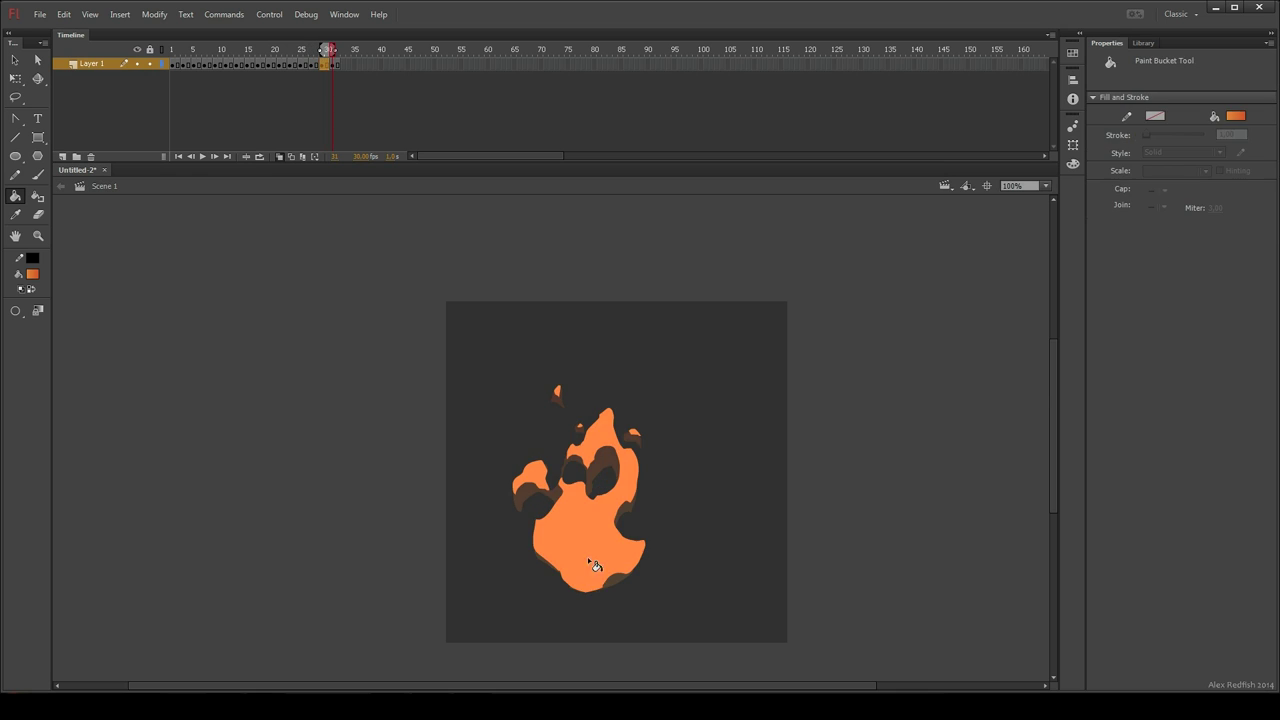
left_click_drag(586, 594, 585, 398)
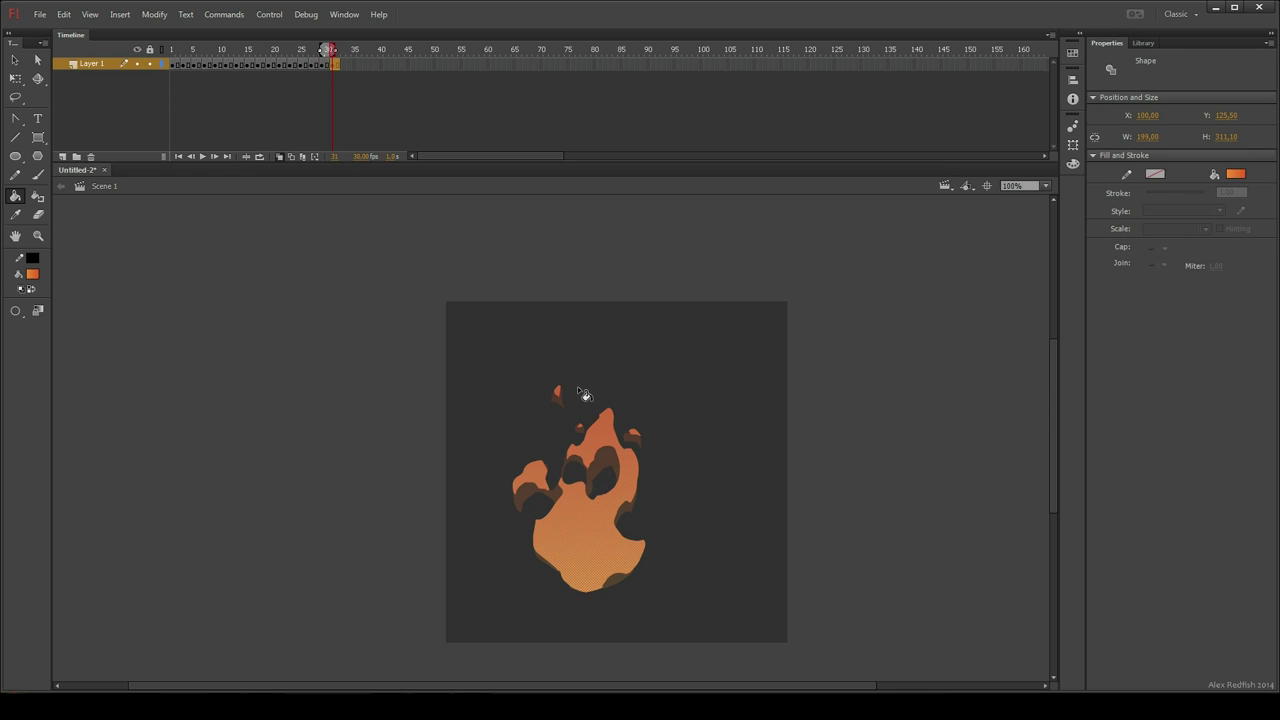
Step: Preview the gradient-filled flame animation as a looping movie, and close the preview
key("ctrl+Return")
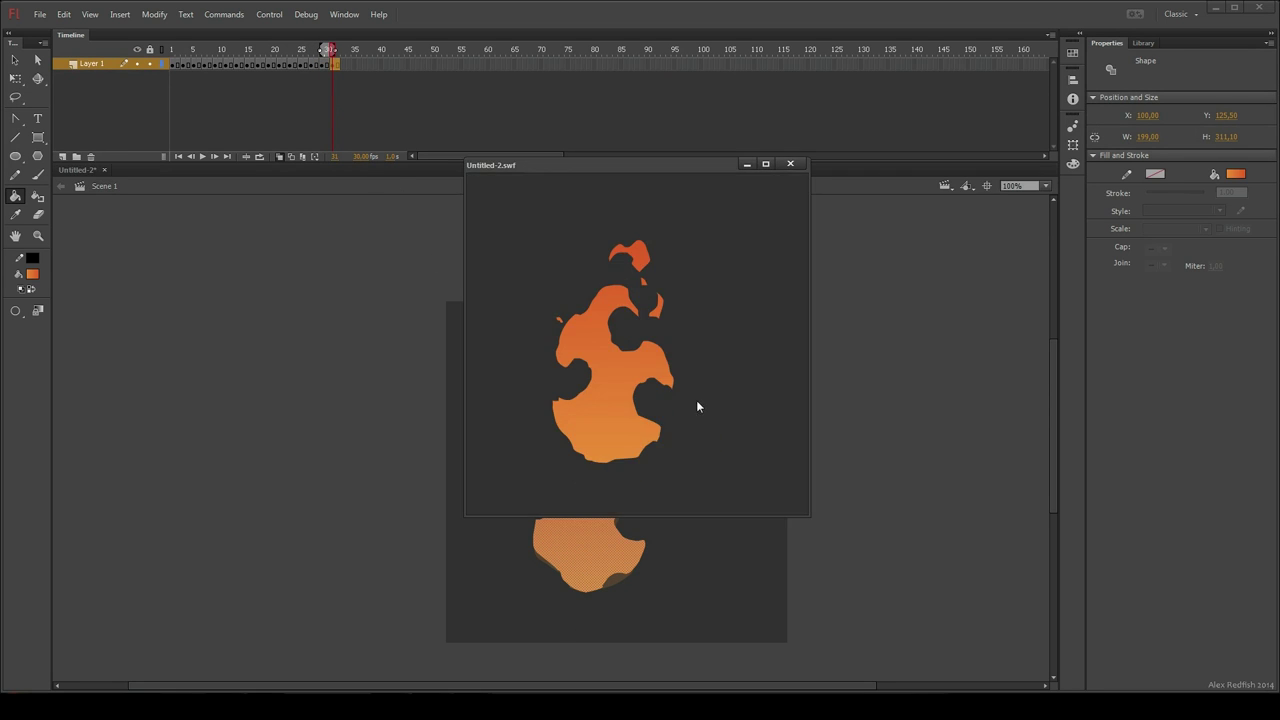
right_click(698, 404)
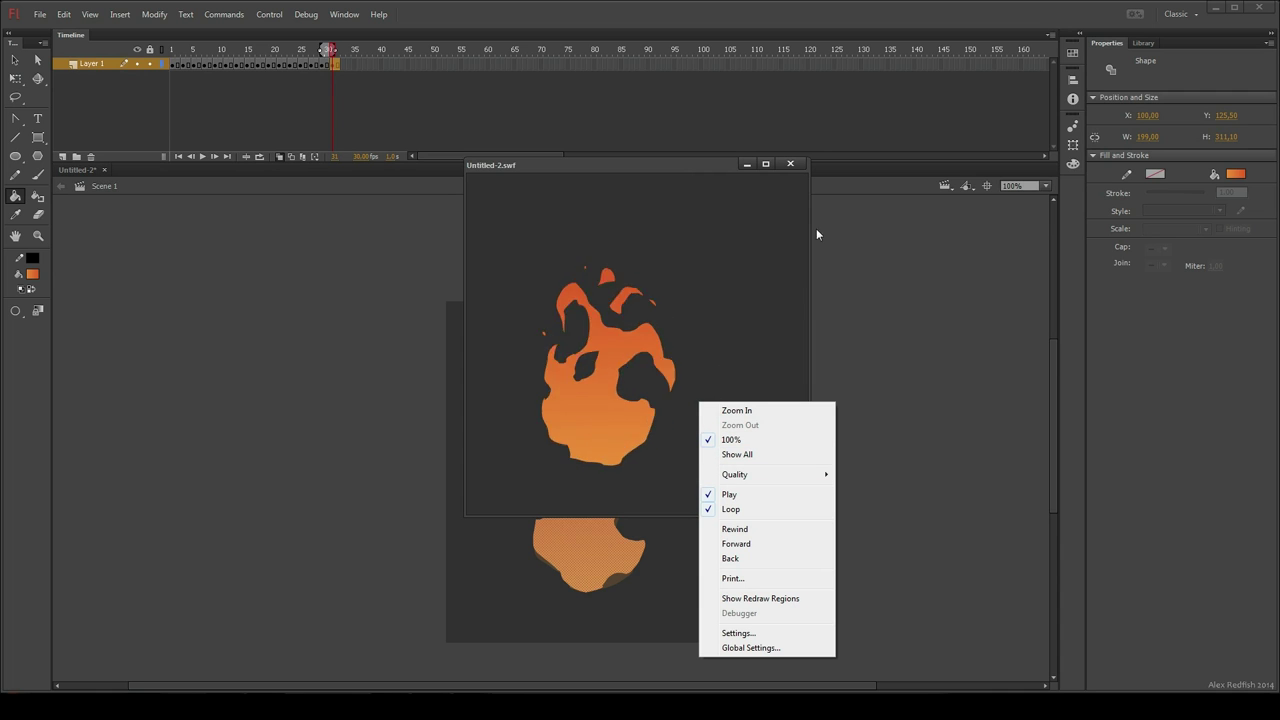
left_click(797, 165)
left_click(797, 165)
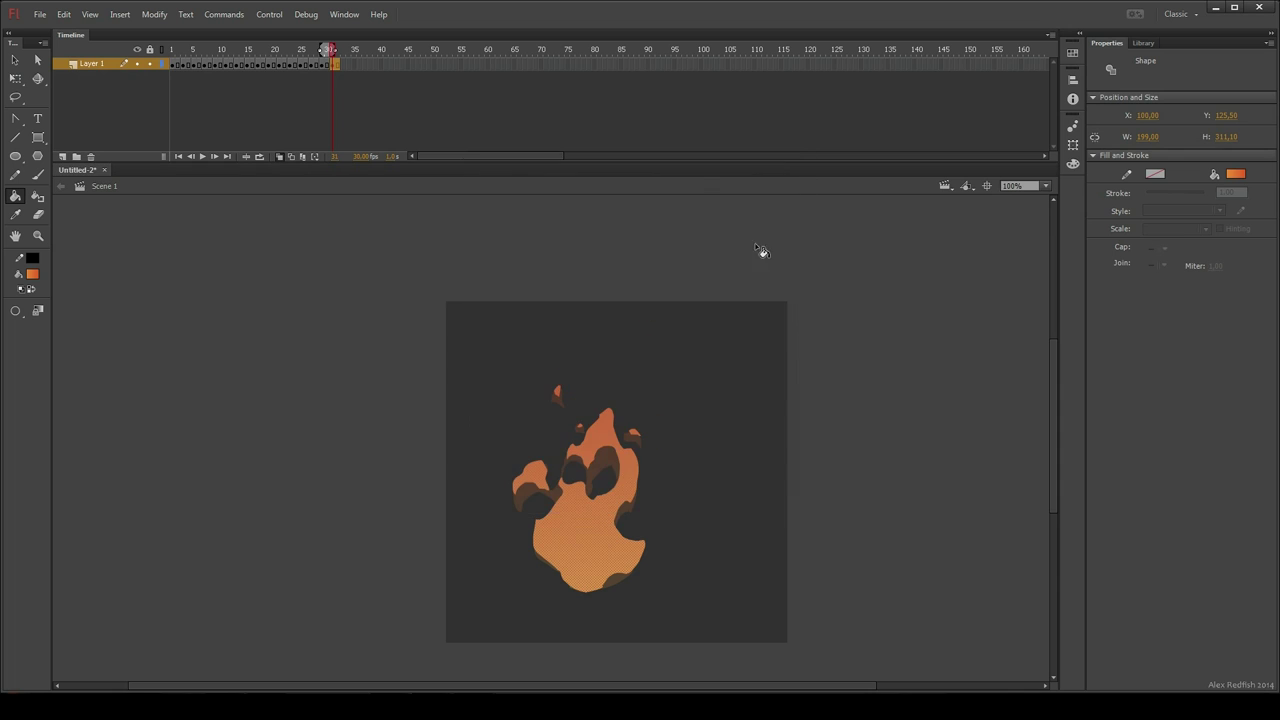
Step: Add a layer above the locked flame layer, and set the Brush fill to a solid light yellow-orange on frame 1
left_click(164, 51)
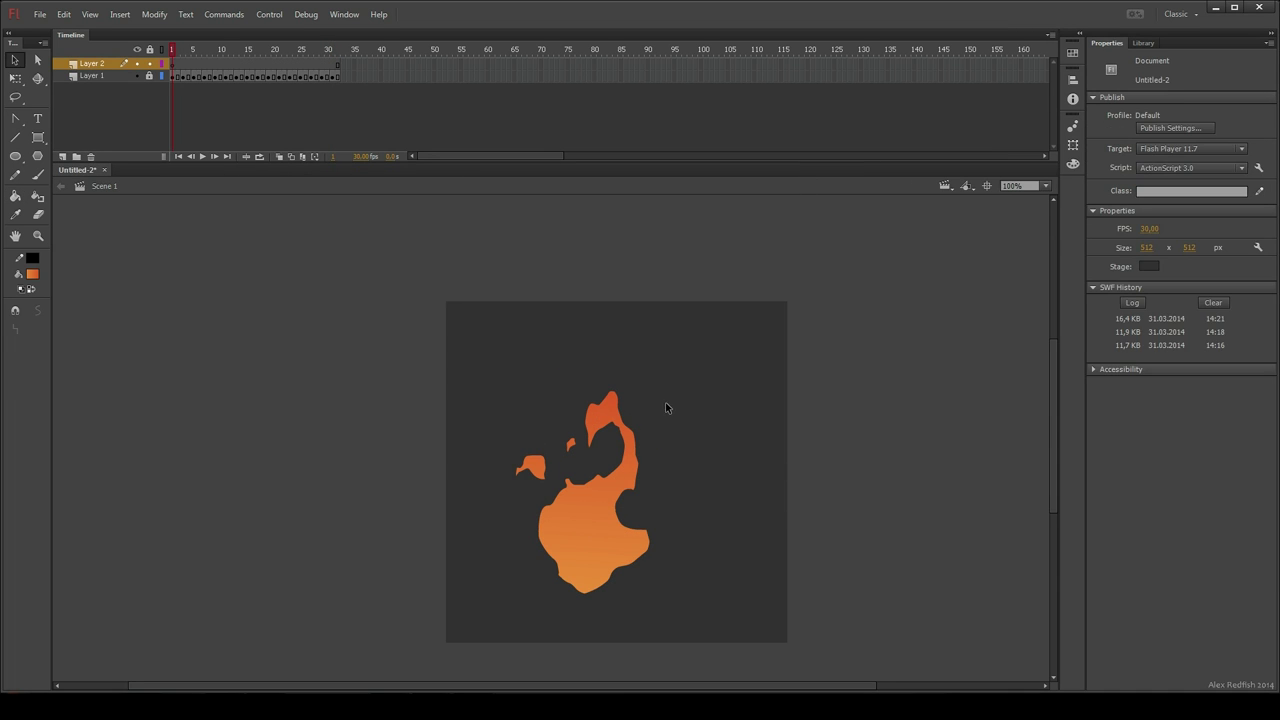
left_click(1073, 163)
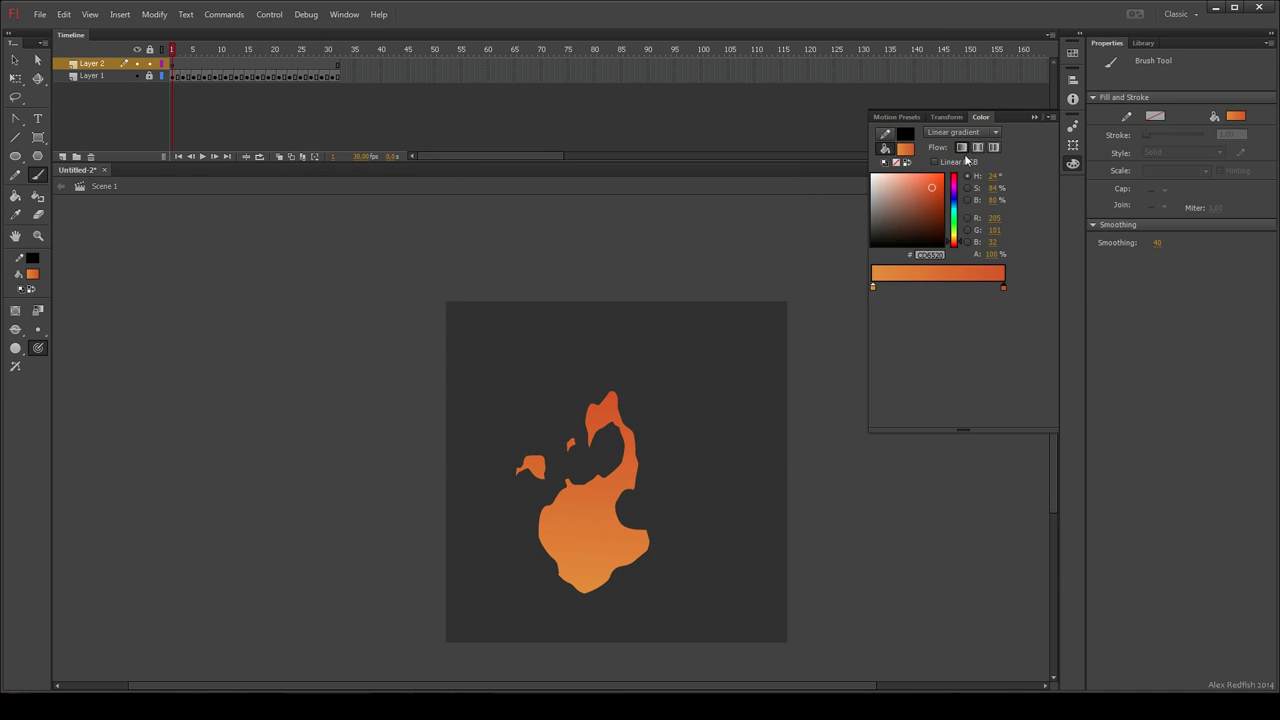
left_click(953, 226)
left_click(920, 176)
Step: Outline a curved inner highlight inside the frame 1 flame body on the new layer, and fill it yellow
left_click_drag(671, 392, 456, 616)
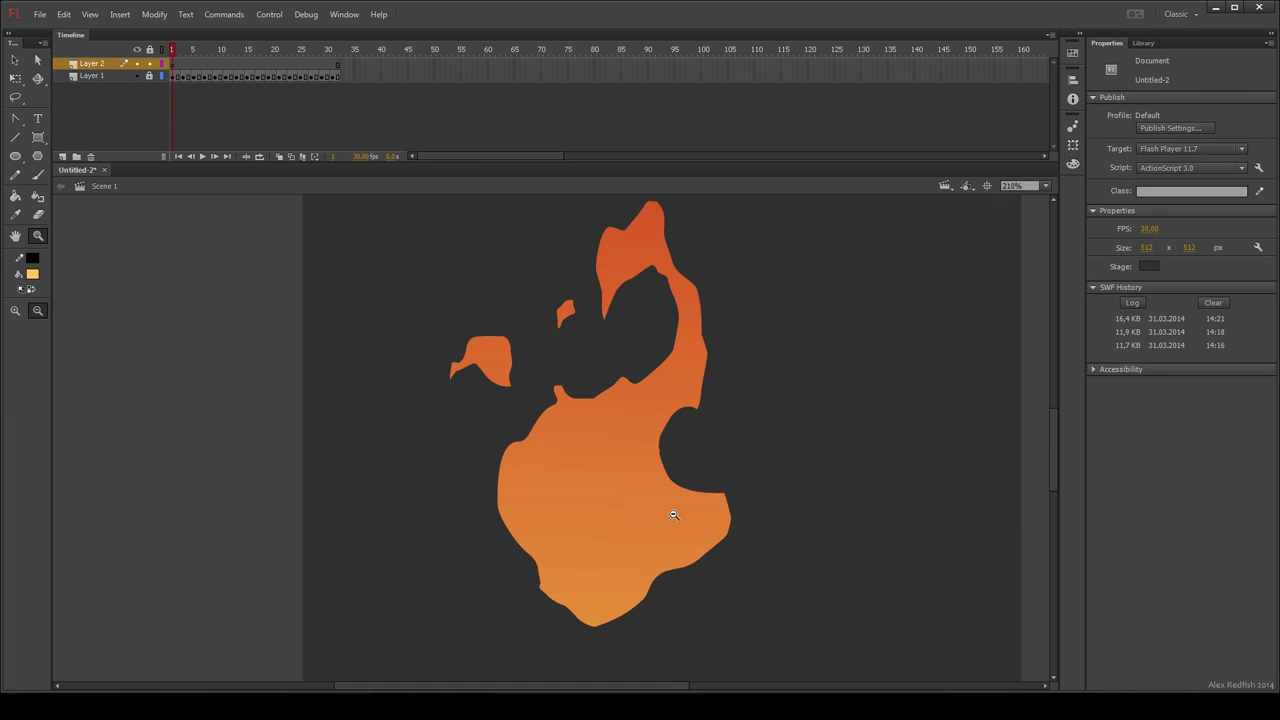
left_click_drag(671, 514, 634, 482)
mouse_move(535, 524)
left_mouse_down()
mouse_move(555, 495)
mouse_move(539, 431)
left_mouse_up()
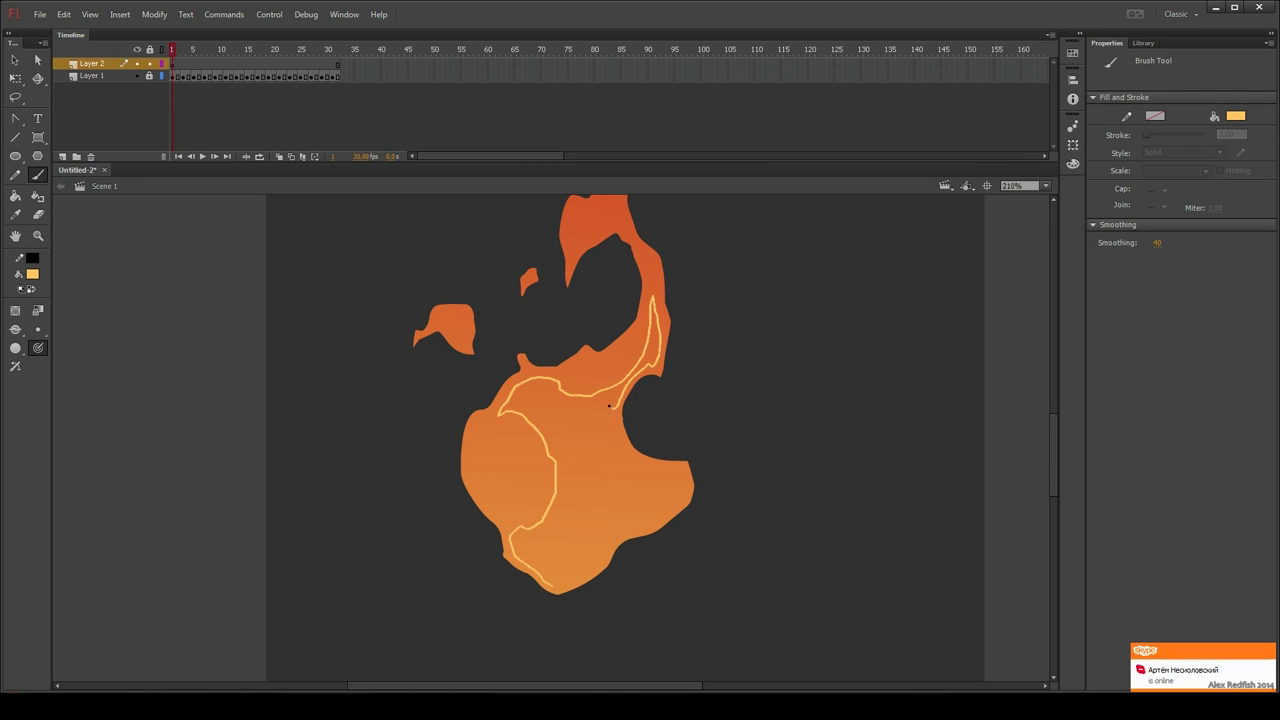
mouse_move(592, 470)
left_mouse_down()
mouse_move(648, 472)
mouse_move(676, 498)
left_mouse_up()
mouse_move(587, 575)
left_mouse_down()
mouse_move(558, 587)
mouse_move(603, 523)
left_mouse_up()
key("k")
key("b")
key("k")
left_click(542, 425)
Step: Narrow the lower-right notch of the yellow highlight with a brush stroke, and trim its upper edge with the Eraser
key("e")
key("b")
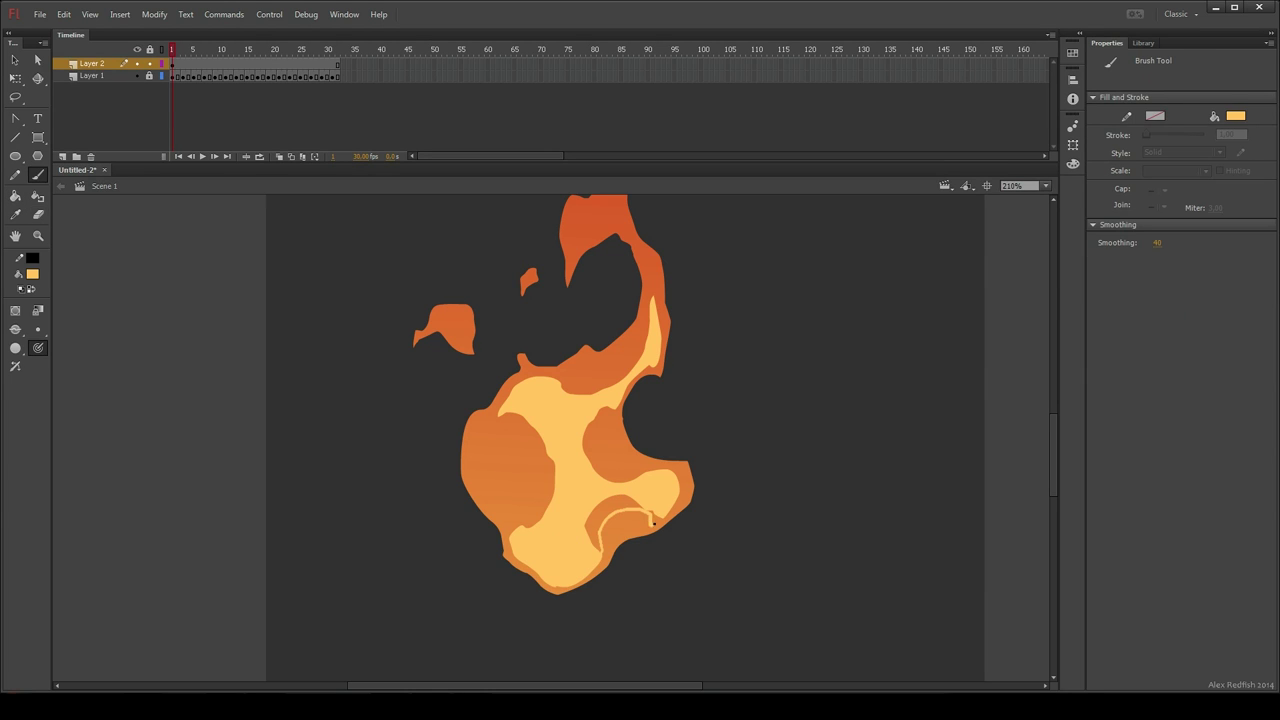
key("ctrl+z")
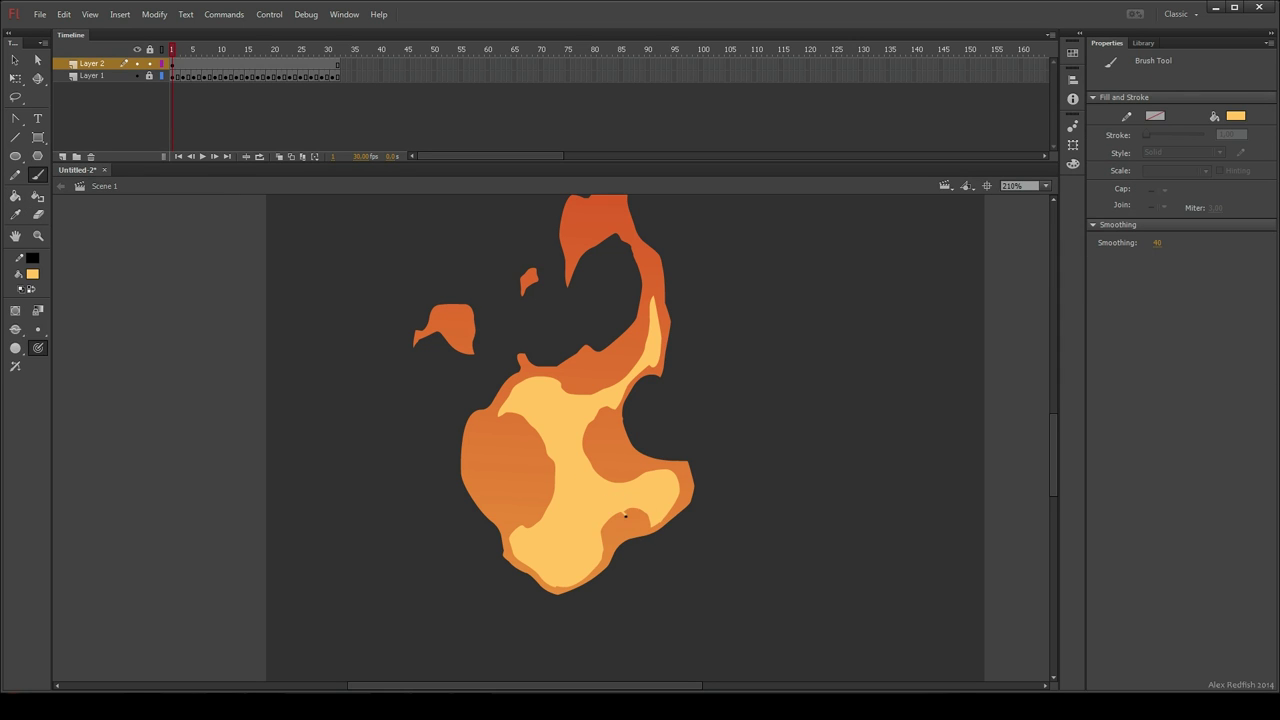
key("e")
mouse_move(643, 506)
left_mouse_down()
mouse_move(651, 545)
mouse_move(636, 504)
left_mouse_up()
Step: Widen the lower-right notch of the frame 1 yellow highlight by trimming its edge with the Eraser
key("b")
key("e")
mouse_move(632, 540)
left_mouse_down()
mouse_move(592, 554)
mouse_move(584, 575)
left_mouse_up()
mouse_move(592, 590)
left_mouse_down()
mouse_move(635, 586)
mouse_move(636, 523)
left_mouse_up()
key("b")
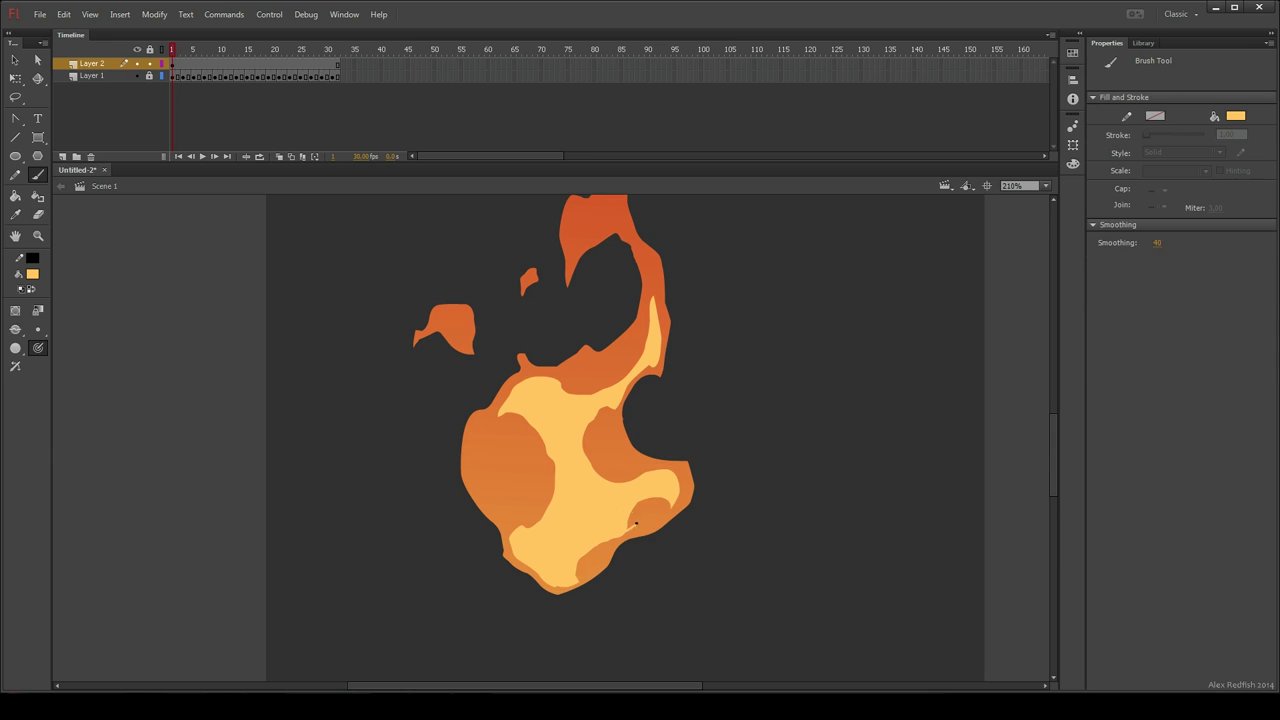
key("e")
key("ctrl+1")
left_click_drag(540, 493, 563, 479)
Step: Extend the lower-left edge of the frame 1 highlight with a brushed outline, and fill the enclosed gap yellow
key("z")
left_click(563, 512, "alt")
left_click_drag(318, 452, 410, 540)
key("b")
left_click_drag(537, 444, 524, 459)
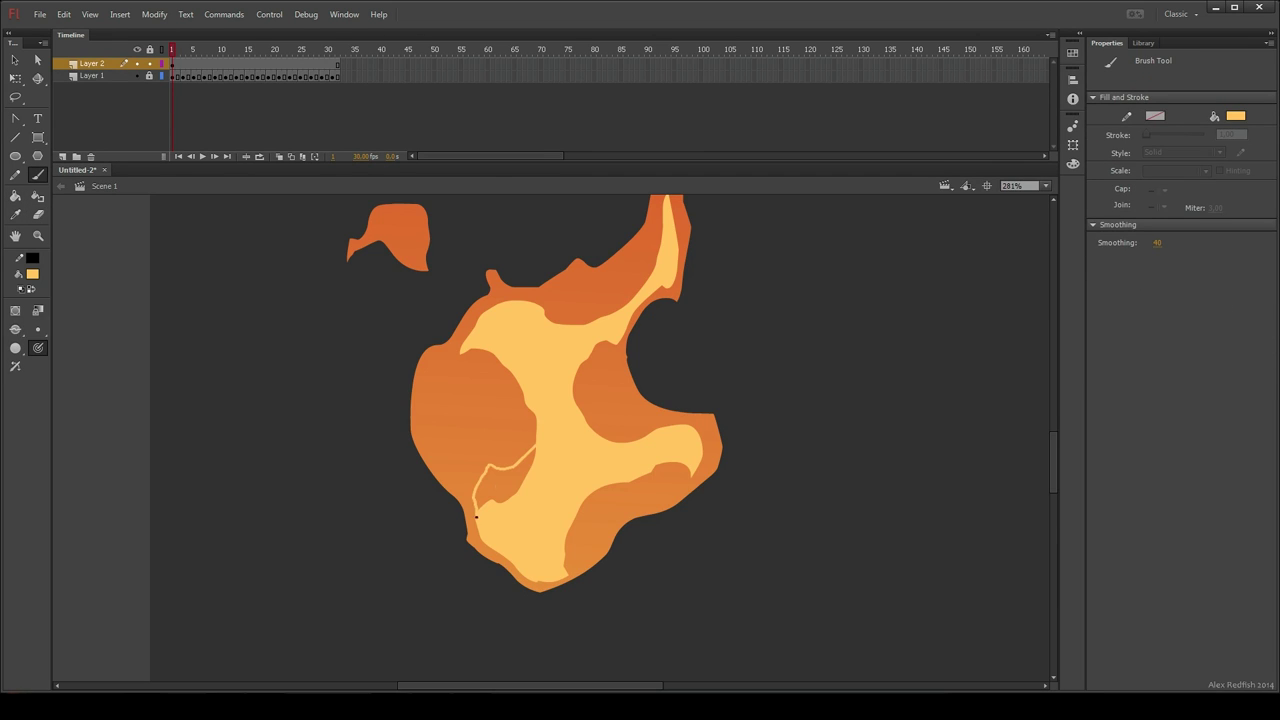
left_click_drag(476, 517, 479, 520)
key("k")
left_click(504, 484)
Step: Outline a separate curved highlight inside the upper tip of the frame 1 flame, and fill it yellow
left_click_drag(600, 300, 619, 498)
key("b")
mouse_move(574, 337)
left_mouse_down()
mouse_move(577, 287)
mouse_move(638, 289)
left_mouse_up()
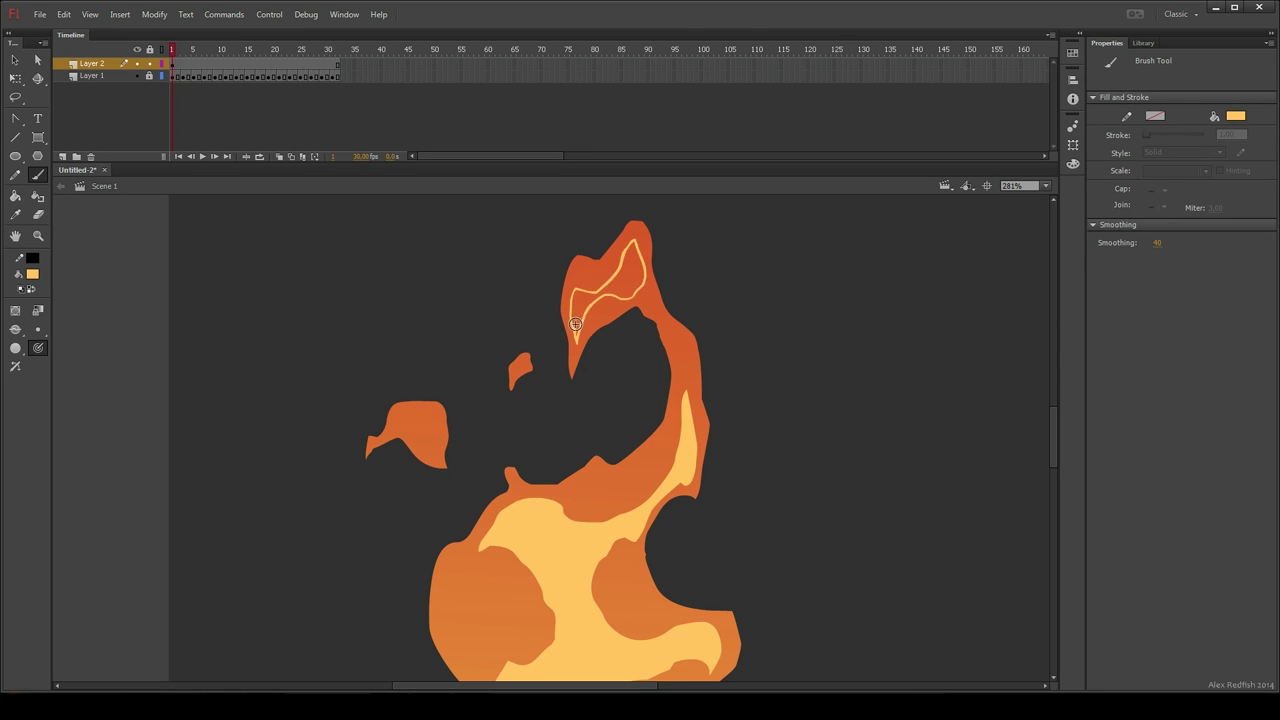
left_click_drag(575, 324, 576, 322)
key("k")
left_click(683, 344)
Step: Insert a blank keyframe at frame 3 of Layer 2, and turn on onion skinning
key("period")
key("period")
key("F7")
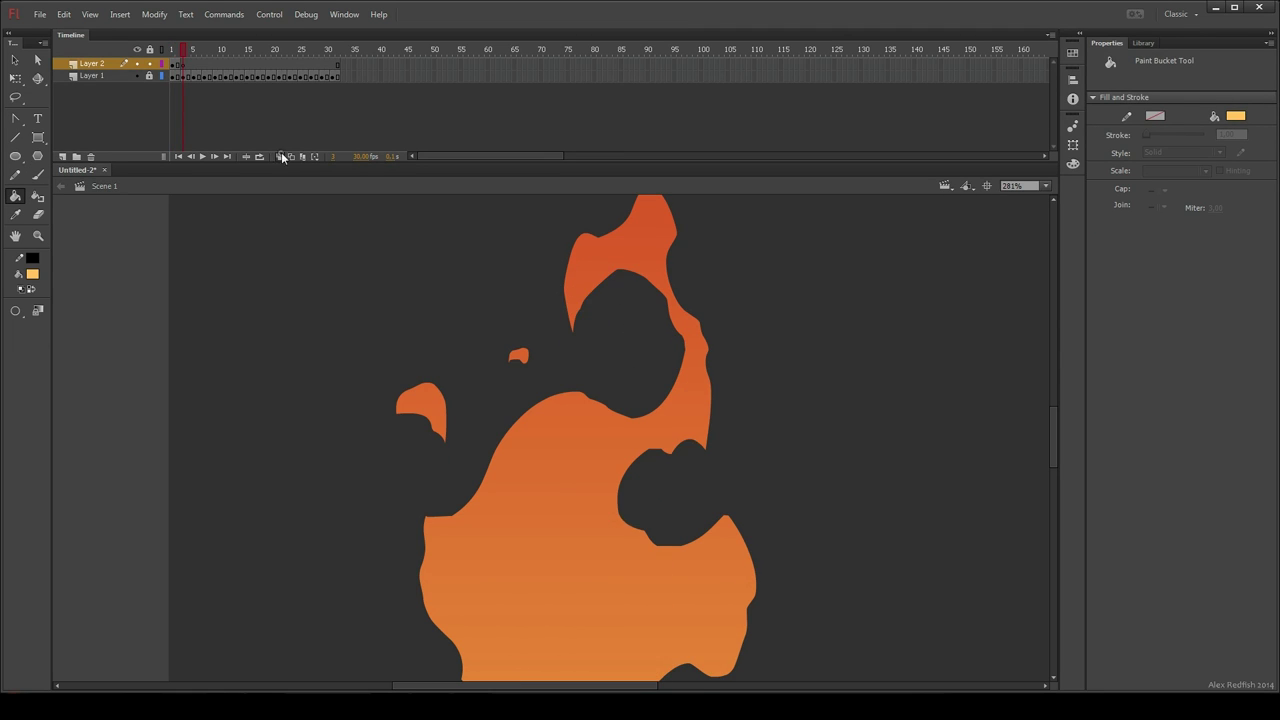
left_click(280, 156)
Step: Brush the outline of the main inner highlight through the frame 3 flame body, and make it solid yellow
key("b")
left_click_drag(698, 369, 702, 402)
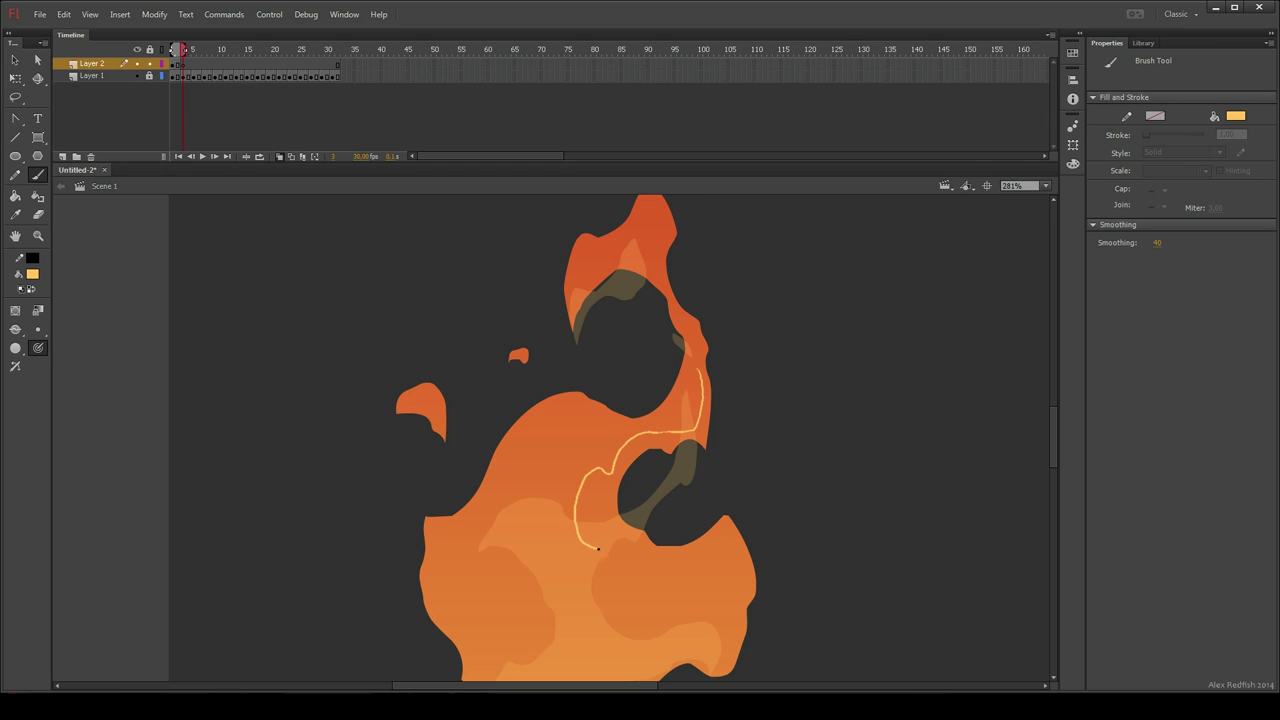
mouse_move(737, 570)
left_mouse_down()
mouse_move(706, 459)
mouse_move(677, 497)
mouse_move(612, 512)
mouse_move(597, 627)
left_mouse_up()
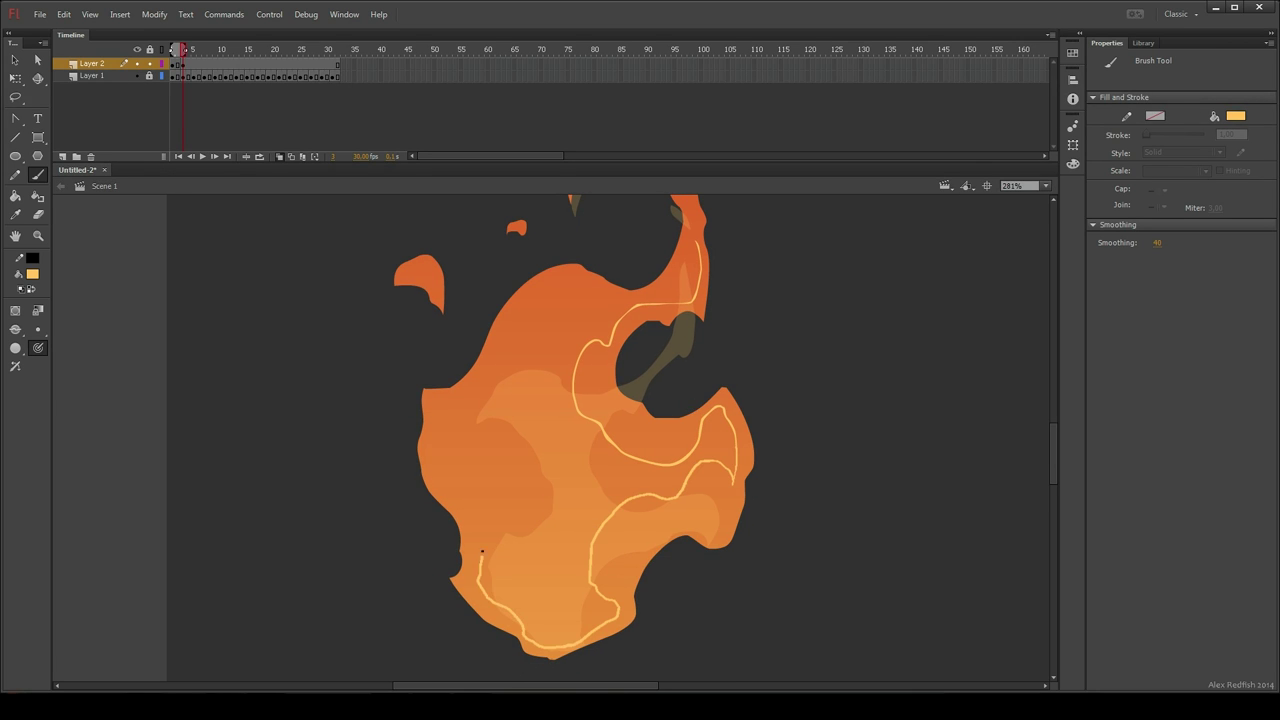
left_click_drag(489, 354, 585, 292)
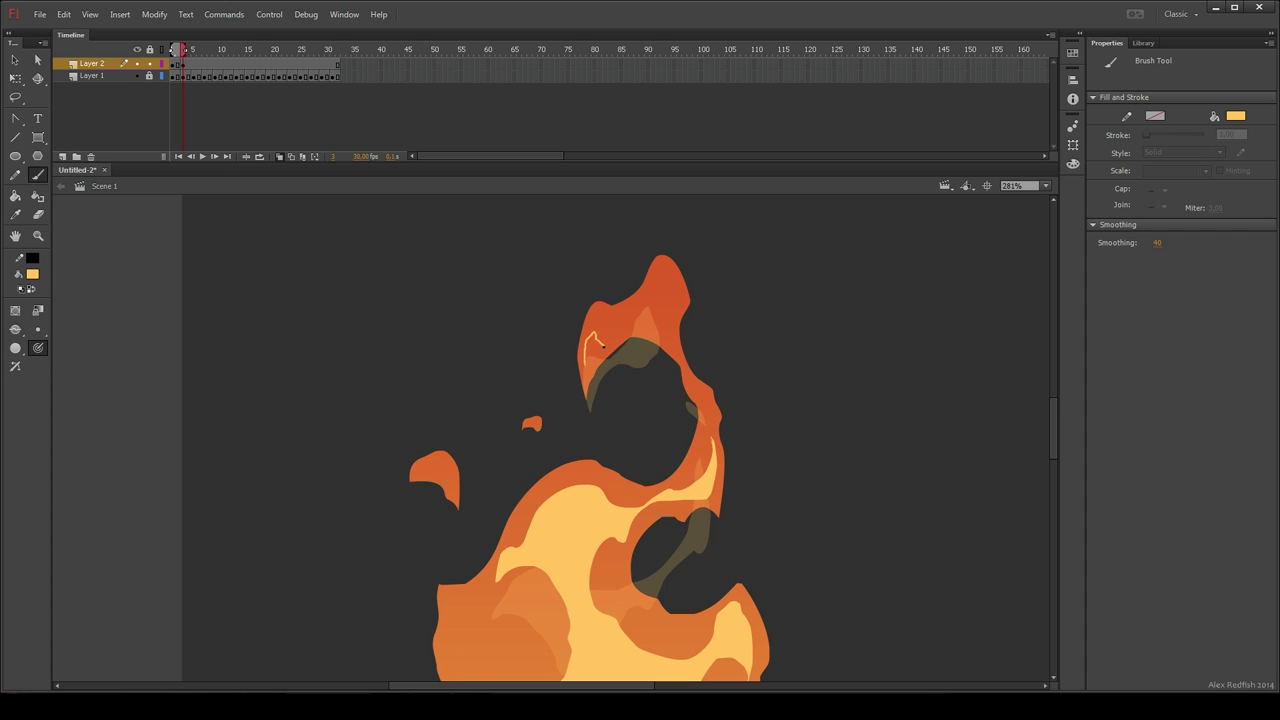
Step: Add small yellow highlights inside the upper tip and the narrow neck of the frame 3 flame
left_click_drag(603, 346, 596, 350)
mouse_move(625, 330)
left_mouse_down()
mouse_move(654, 284)
mouse_move(663, 308)
mouse_move(628, 332)
left_mouse_up()
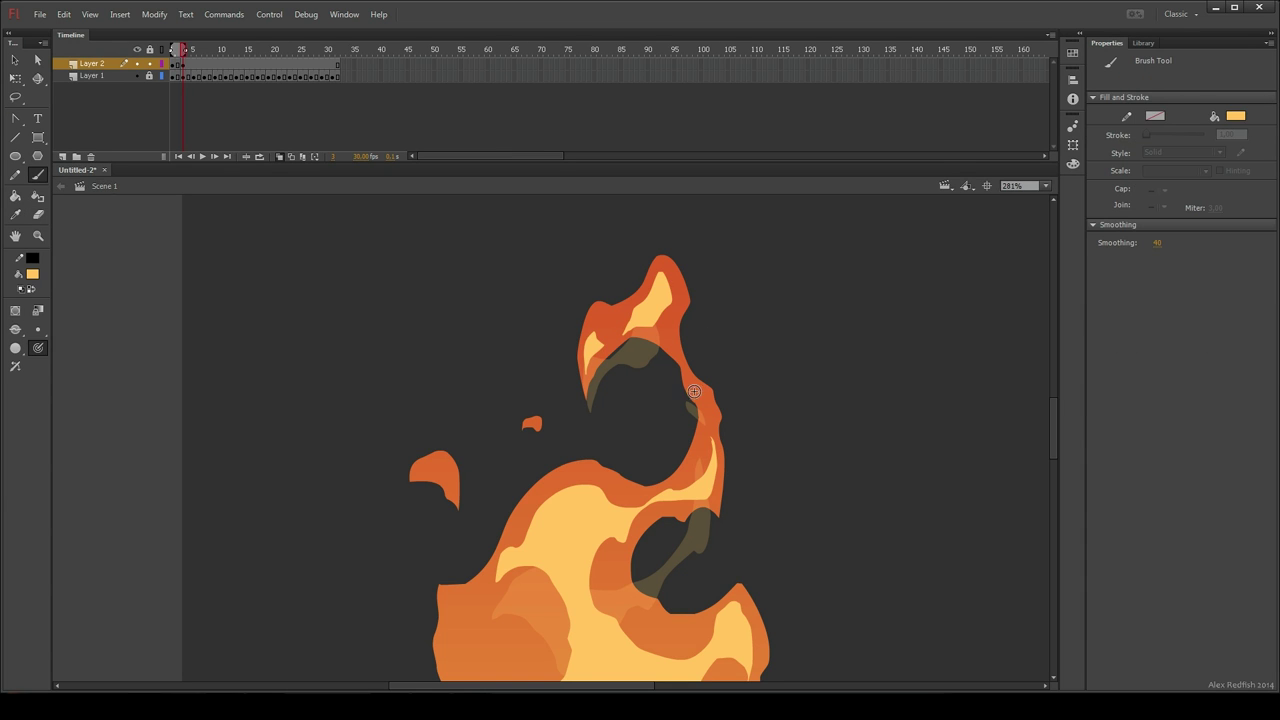
left_click_drag(694, 391, 702, 401)
key("k")
key("b")
key("k")
key("b")
Step: Insert a blank keyframe at frame 5 of Layer 2, and draw filled yellow highlights in the flame's upper tip
key("period")
key("period")
key("F7")
mouse_move(584, 320)
left_mouse_down()
mouse_move(630, 289)
mouse_move(657, 243)
mouse_move(669, 285)
mouse_move(627, 295)
mouse_move(666, 283)
left_mouse_up()
key("k")
scroll(681, 350, "down", 4)
key("b")
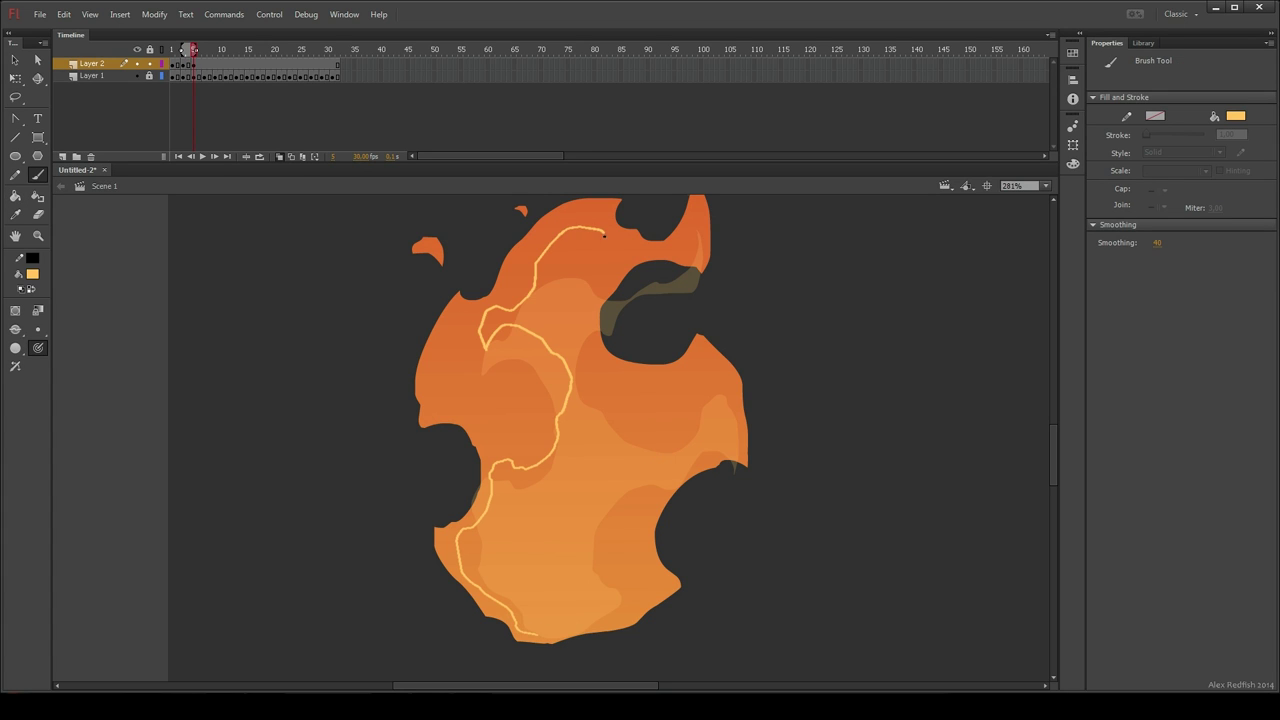
Step: Draw the main body highlight on frame 5 plus smaller ones in the right lobe and upper horn, filled yellow
mouse_move(620, 433)
left_mouse_down()
mouse_move(592, 474)
mouse_move(611, 541)
left_mouse_up()
left_click_drag(581, 626, 548, 634)
left_click_drag(740, 413, 716, 372)
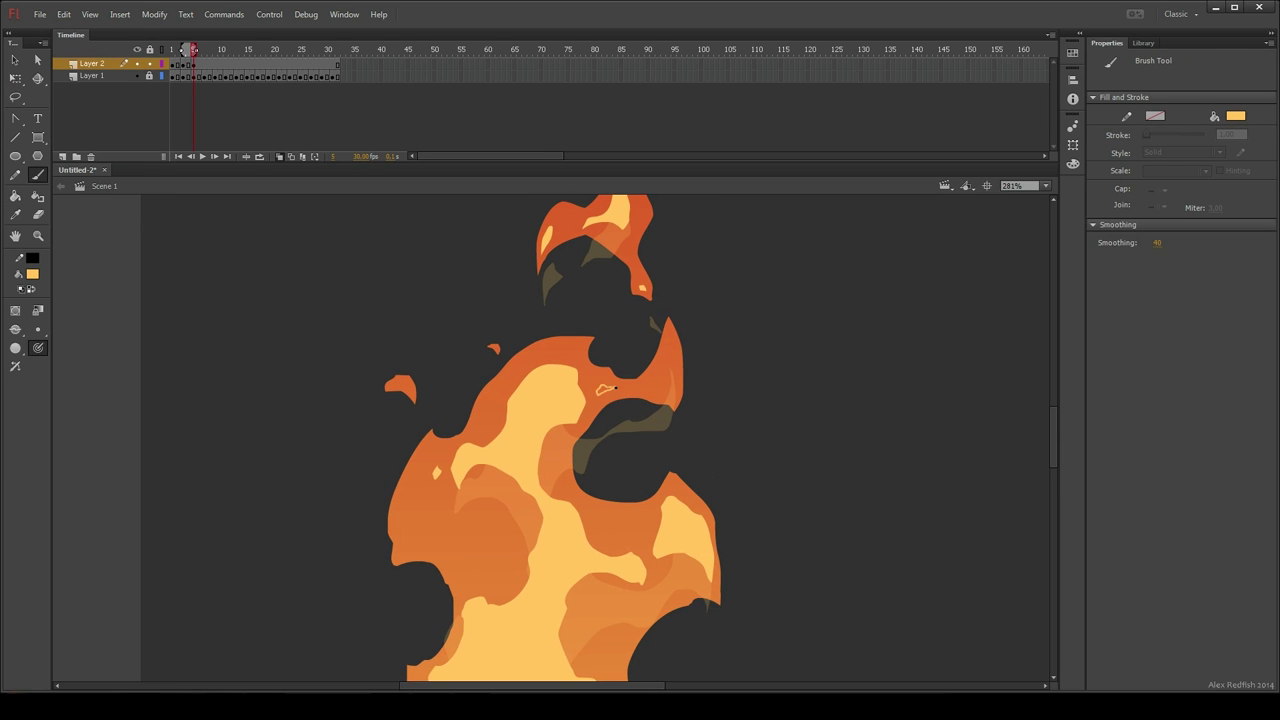
left_click_drag(672, 385, 671, 350)
key("k")
left_click(670, 375)
left_click_drag(667, 578, 681, 437)
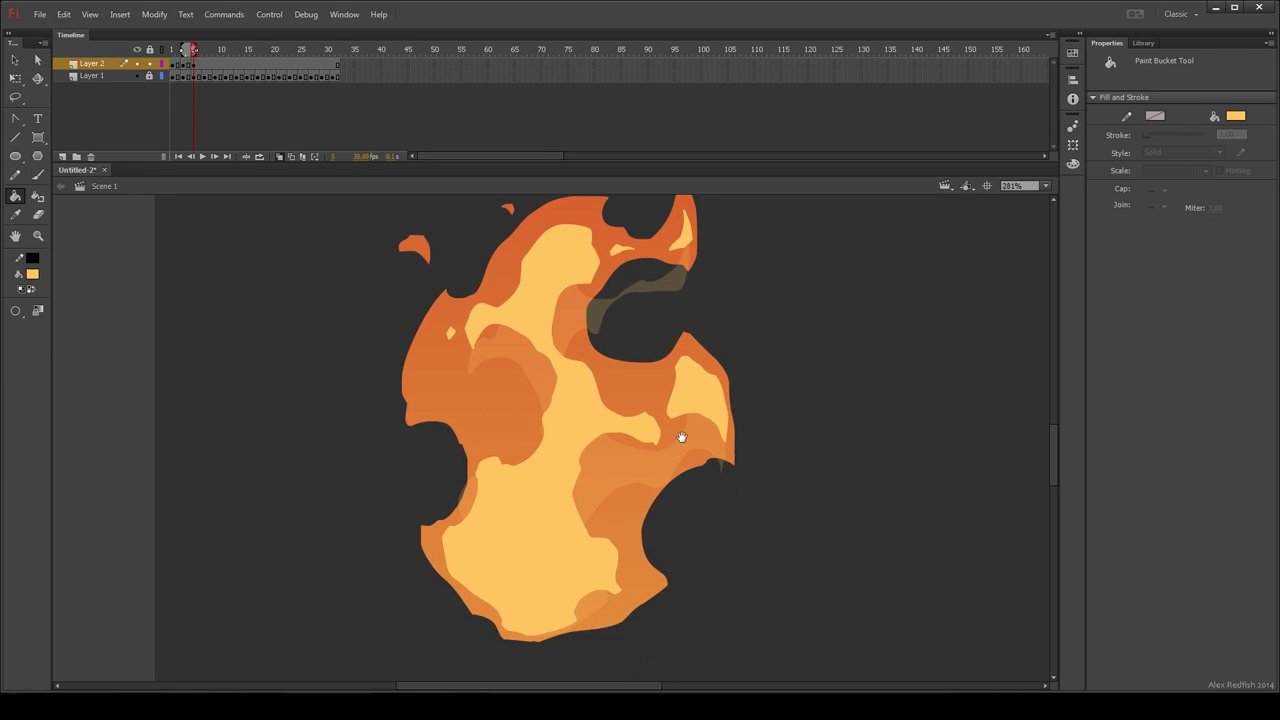
Step: Insert a blank keyframe at frame 7 of Layer 2, and draw yellow highlights in the flame's body and lobes
key("period")
key("period")
key("F7")
key("b")
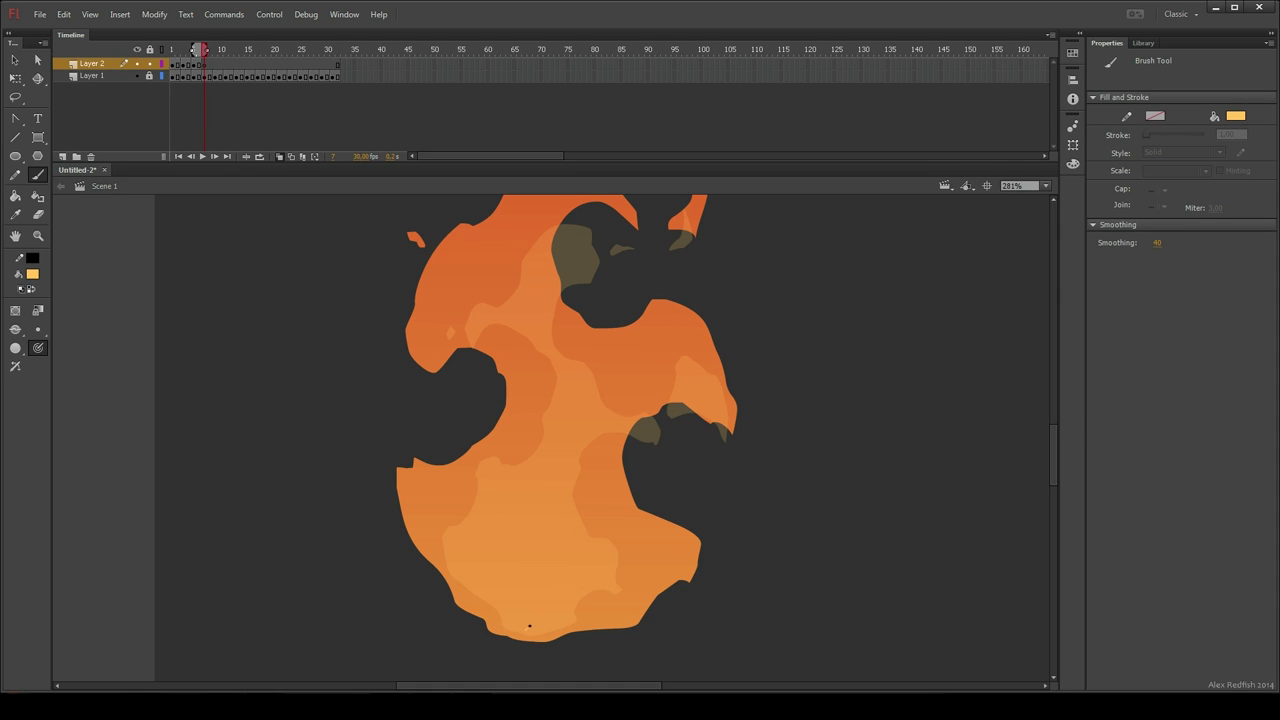
key("ctrl+z")
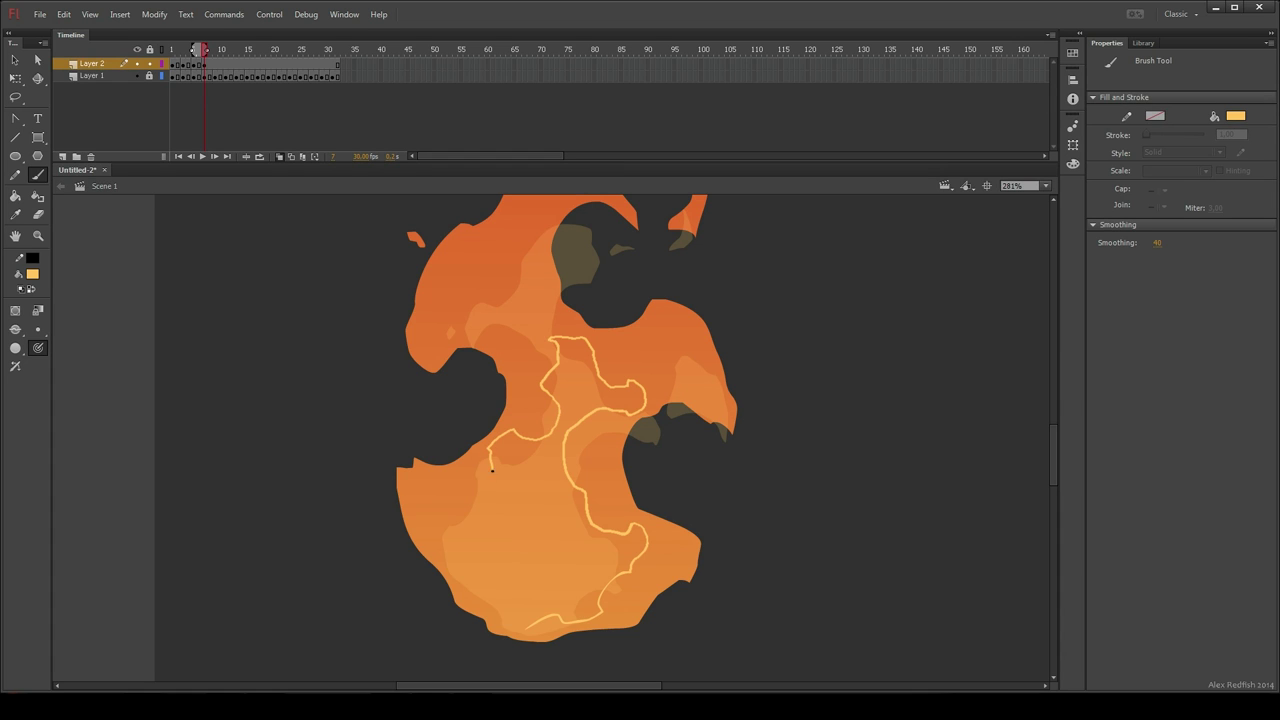
left_click_drag(493, 609, 549, 632)
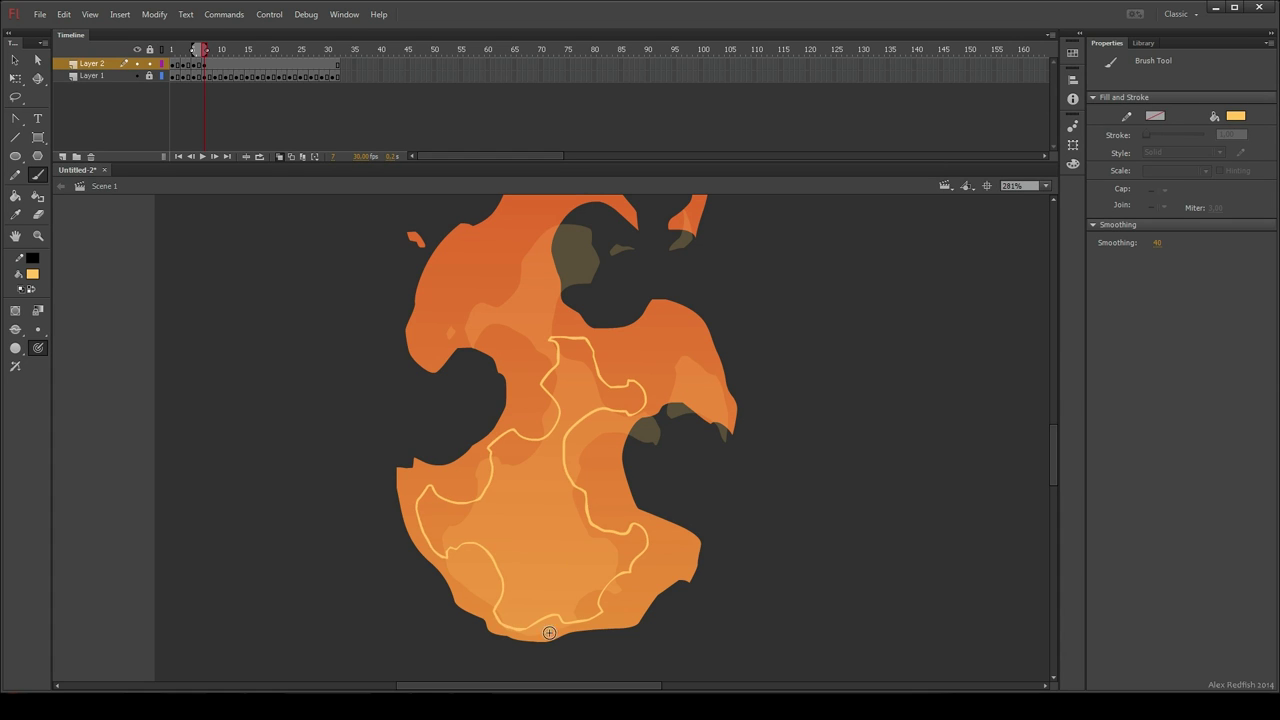
left_click_drag(470, 458, 550, 382)
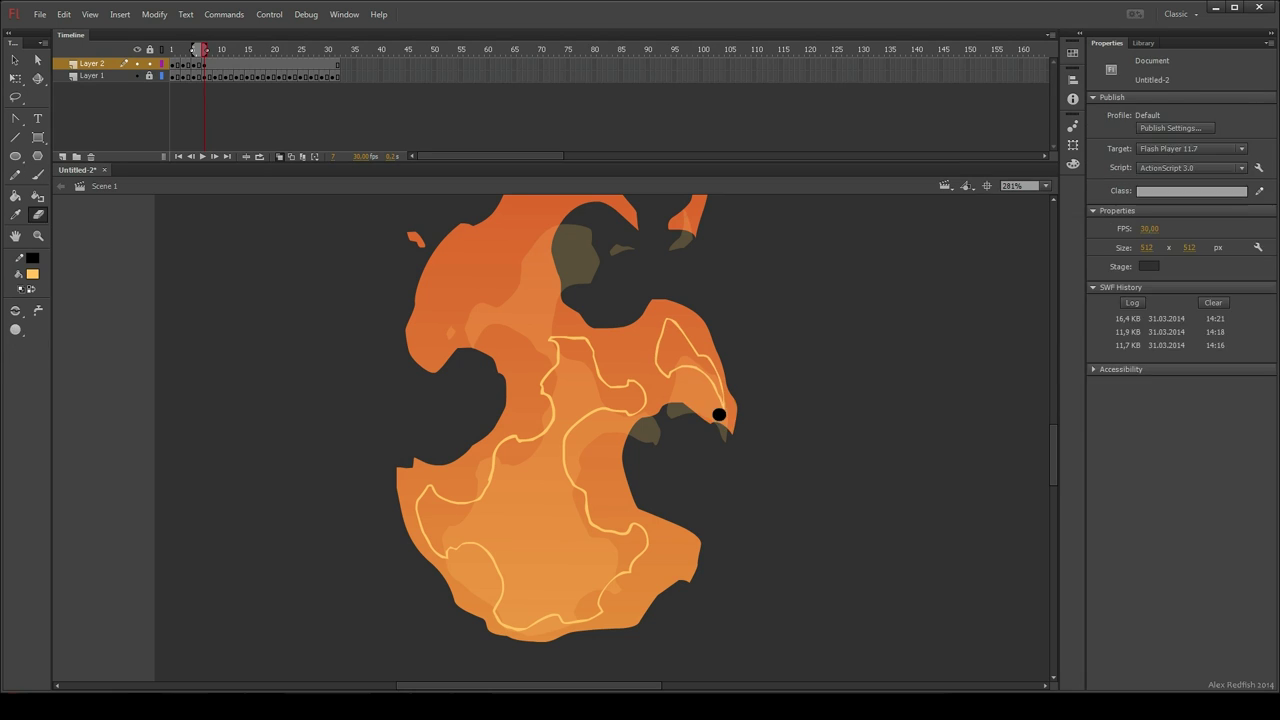
left_click_drag(542, 315, 555, 437)
left_click_drag(502, 403, 544, 305)
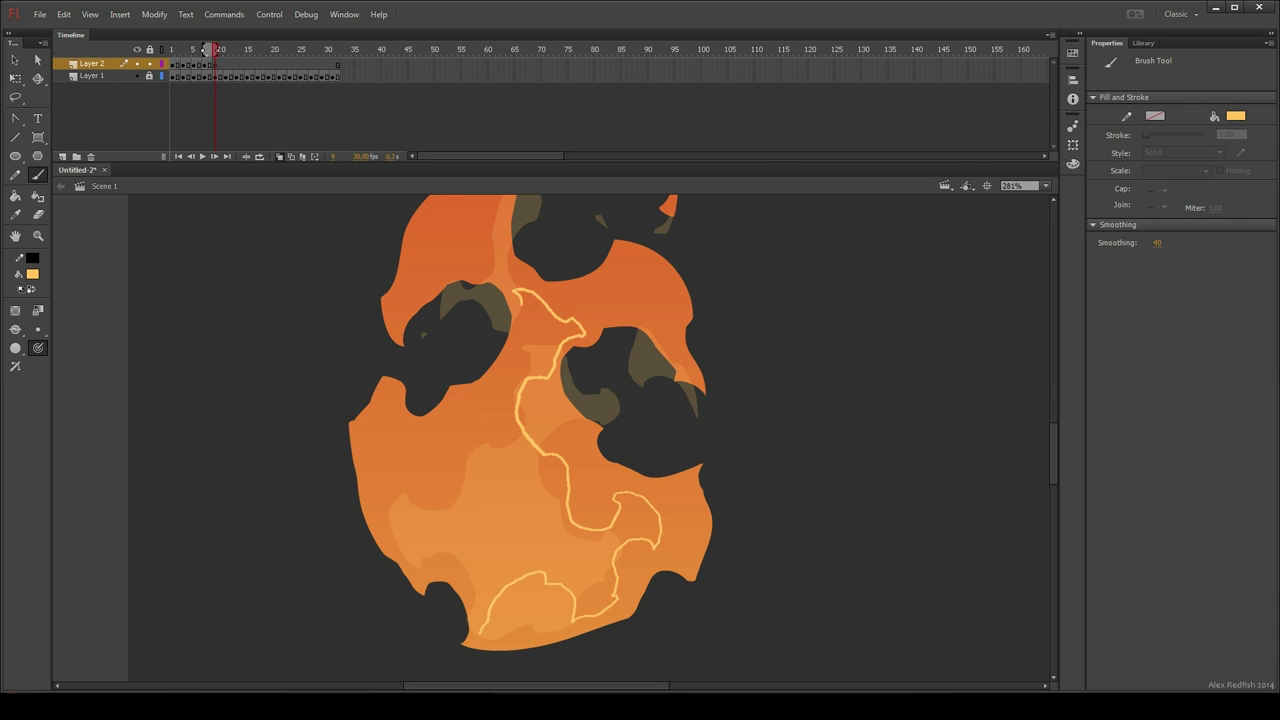
Step: Outline the branching main highlight on frame 9 from its narrow top to the base, and fill both sections yellow
left_click_drag(517, 395, 530, 347)
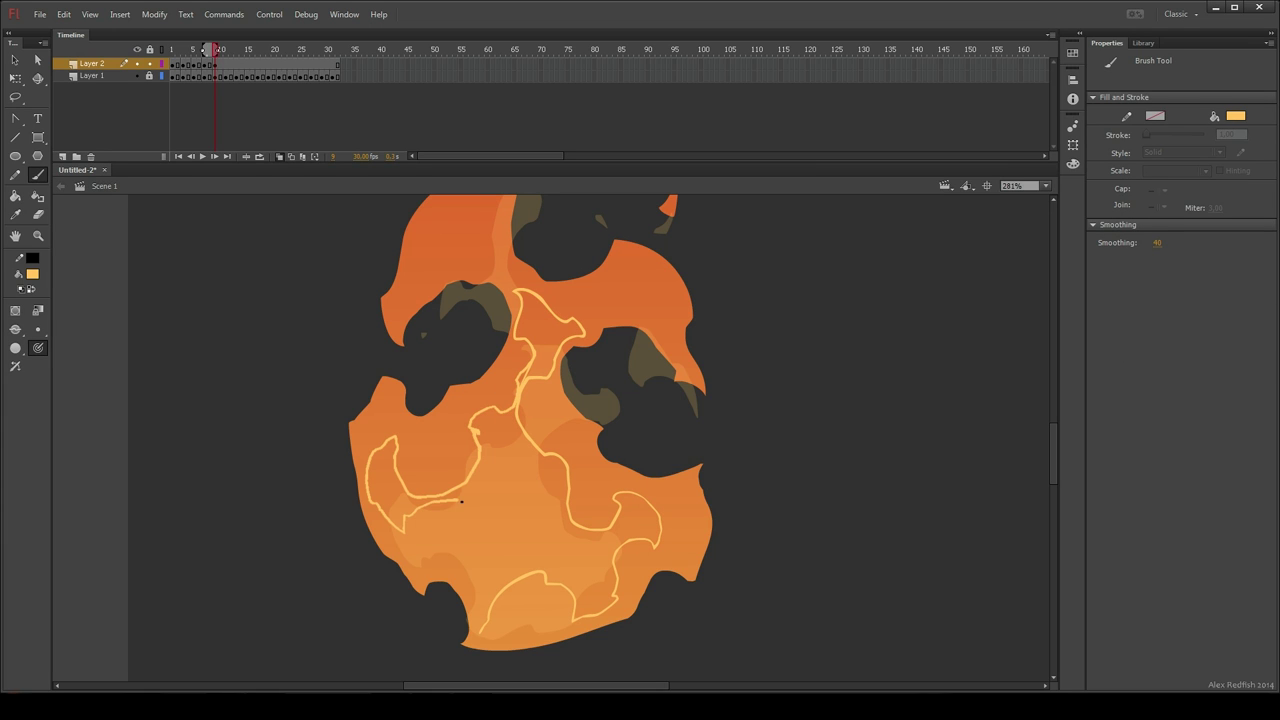
left_click_drag(478, 631, 478, 628)
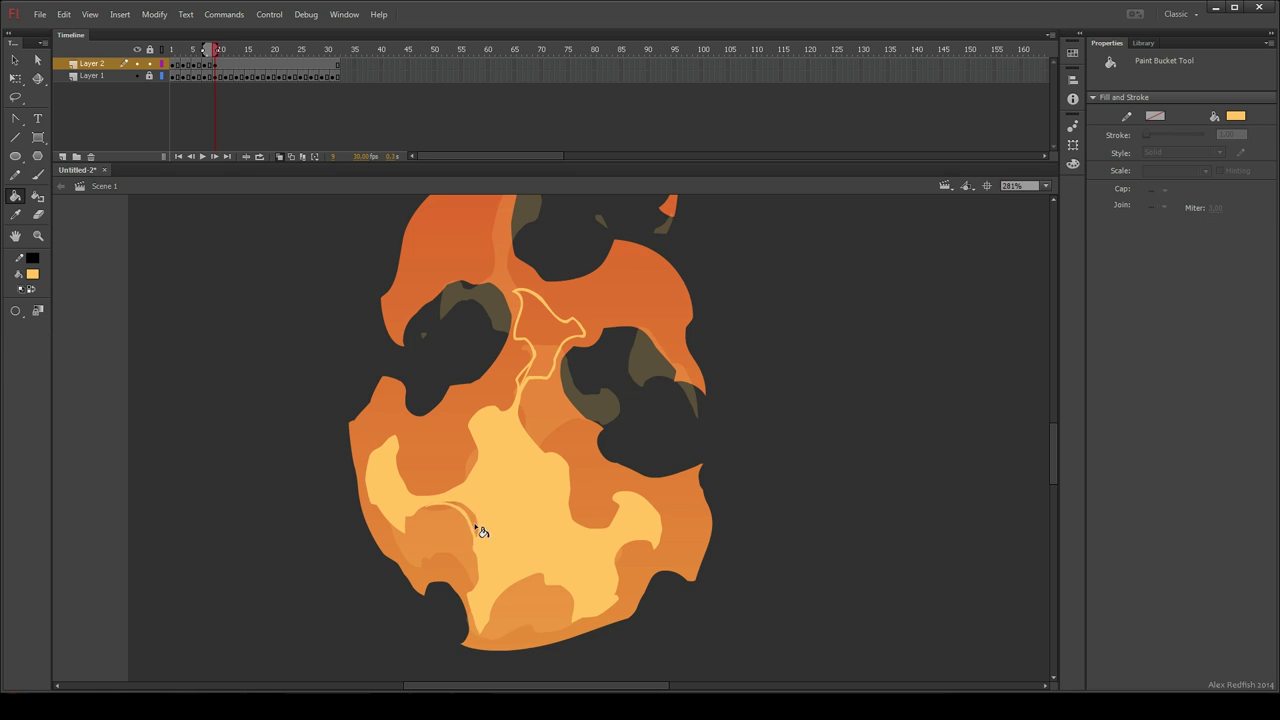
key("e")
key("k")
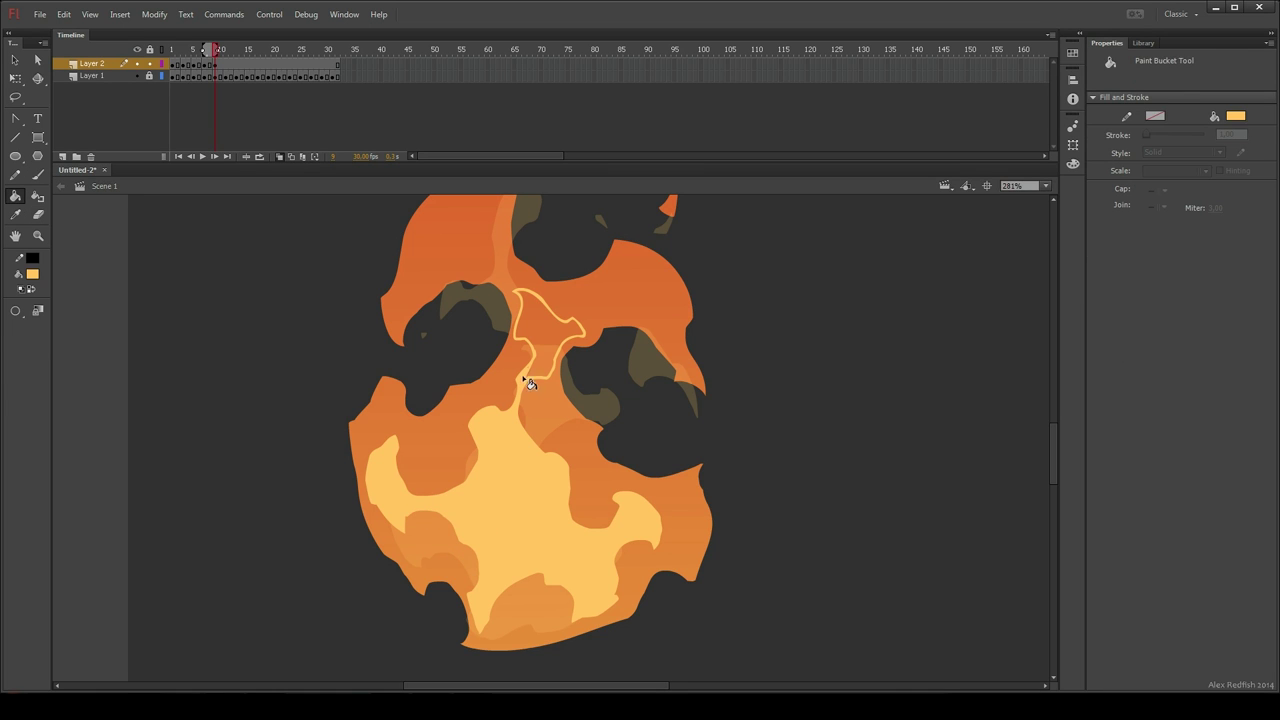
left_click(540, 362)
Step: Draw yellow highlights in the right lobe, the upper-left arm and the detached pieces of the frame 9 flame
key("b")
mouse_move(681, 366)
left_mouse_down()
mouse_move(687, 350)
mouse_move(687, 487)
left_mouse_up()
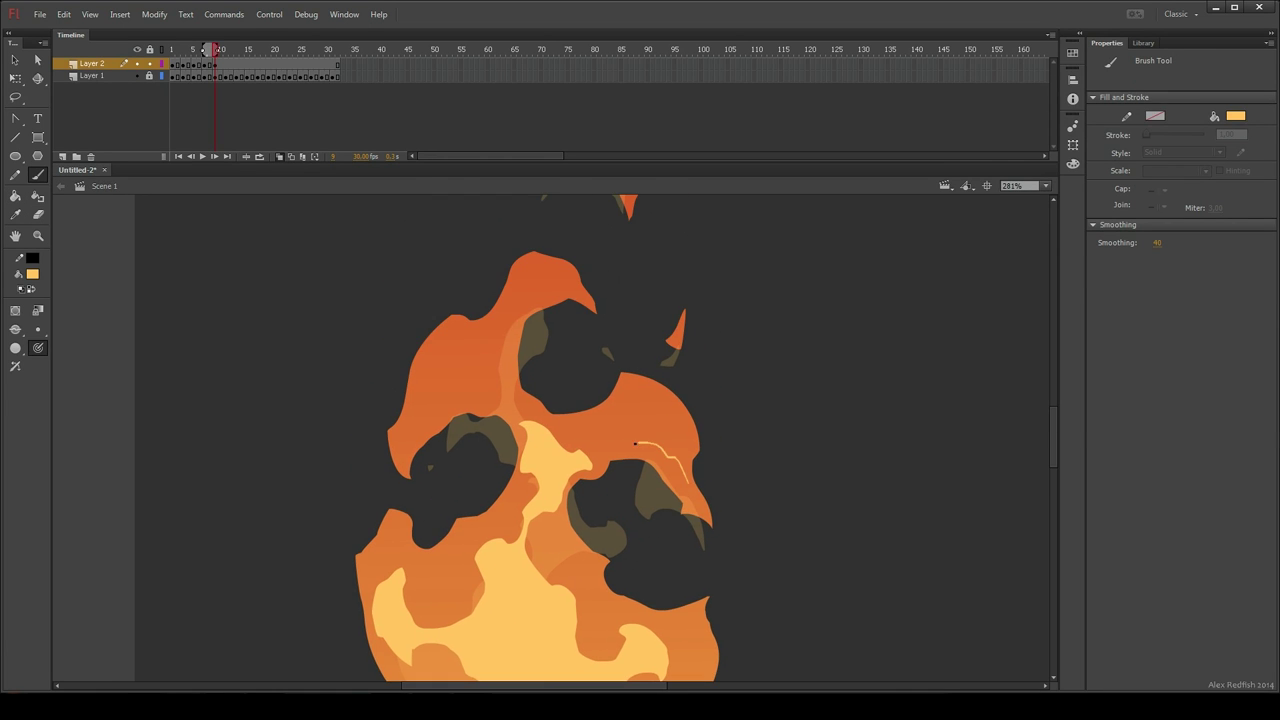
left_click_drag(663, 430, 672, 438)
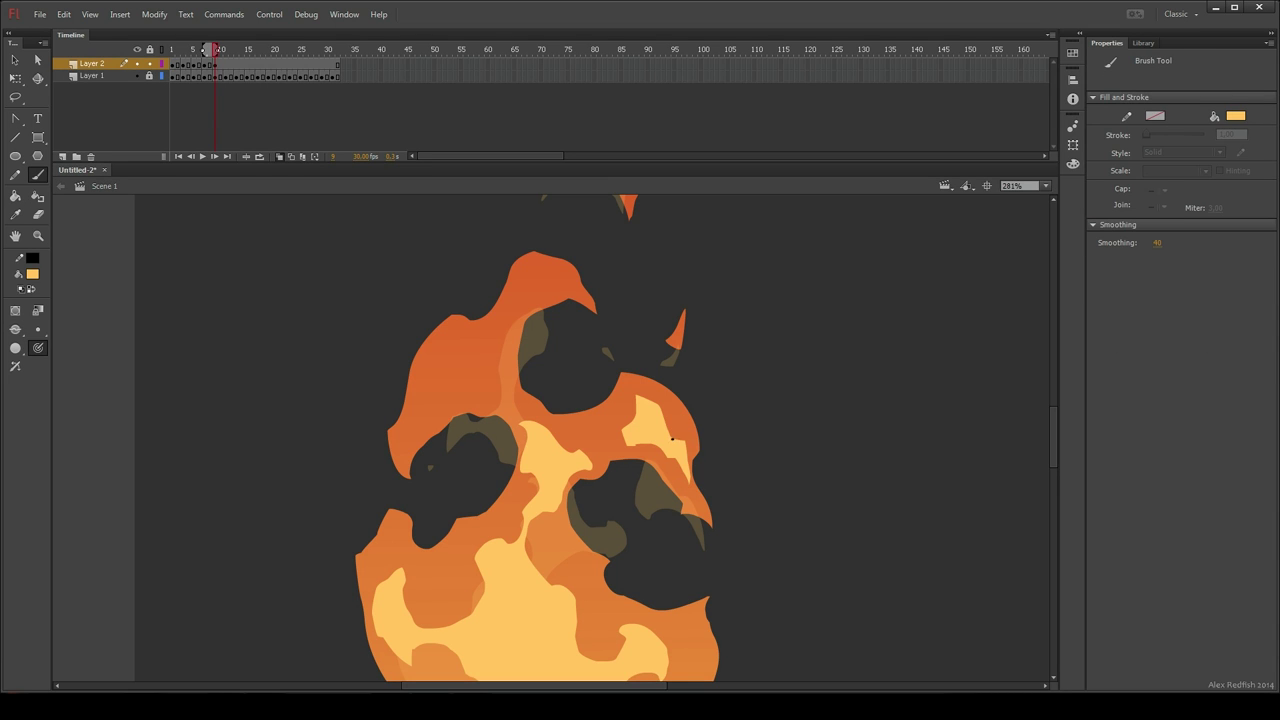
mouse_move(447, 382)
left_mouse_down()
mouse_move(528, 282)
mouse_move(502, 392)
left_mouse_up()
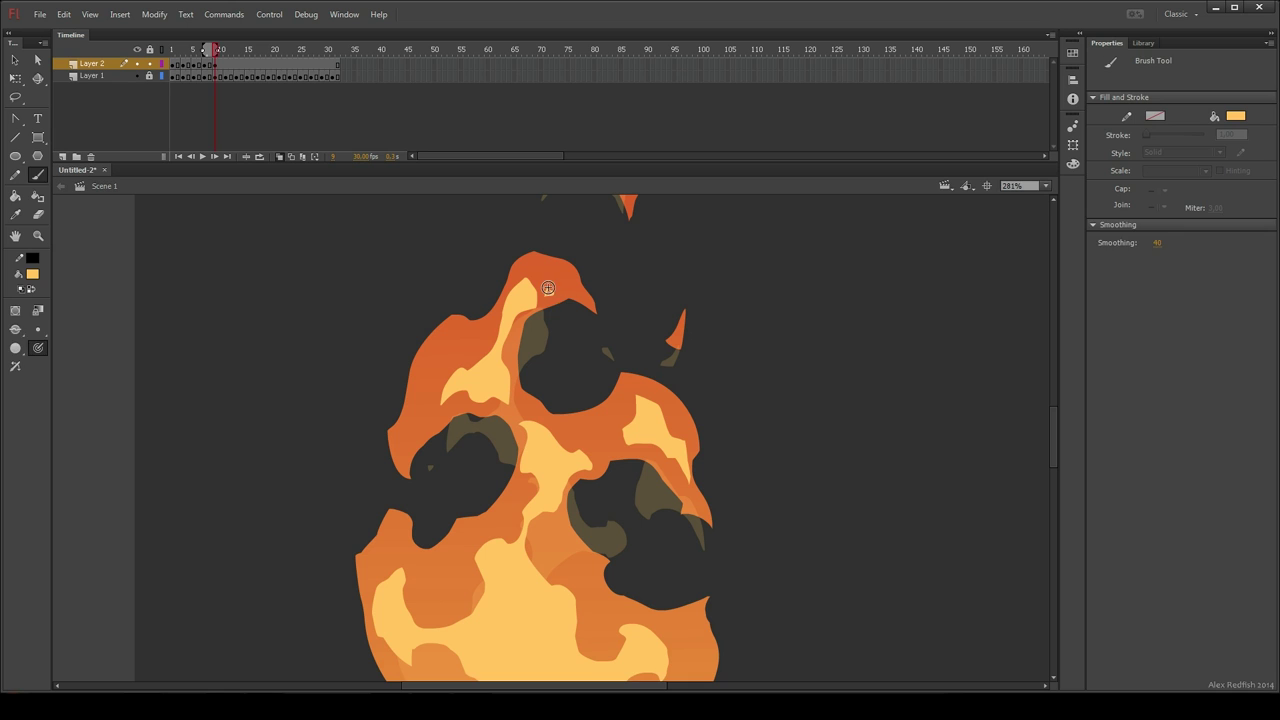
scroll(667, 304, "up", 2)
key("k")
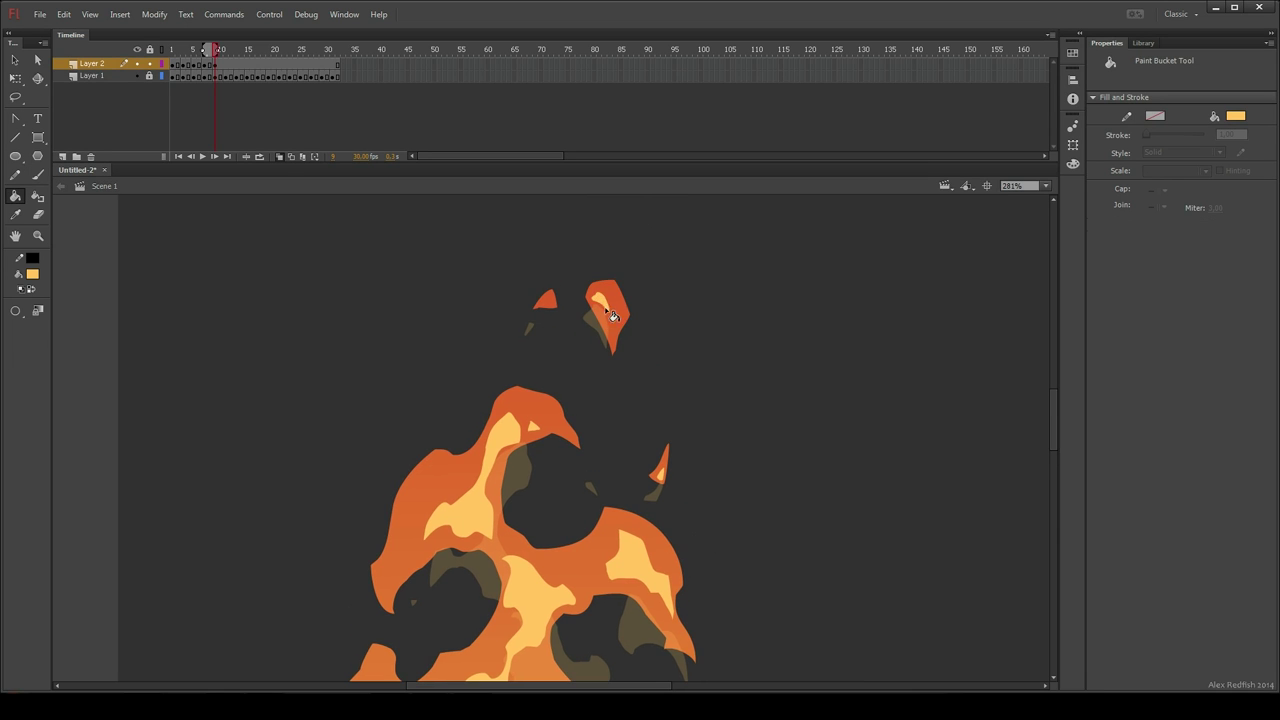
Step: Insert a blank keyframe at frame 11 of Layer 2
key("ctrl+1")
key("period")
key("period")
key("F7")
key("z")
left_click_drag(430, 463, 601, 550)
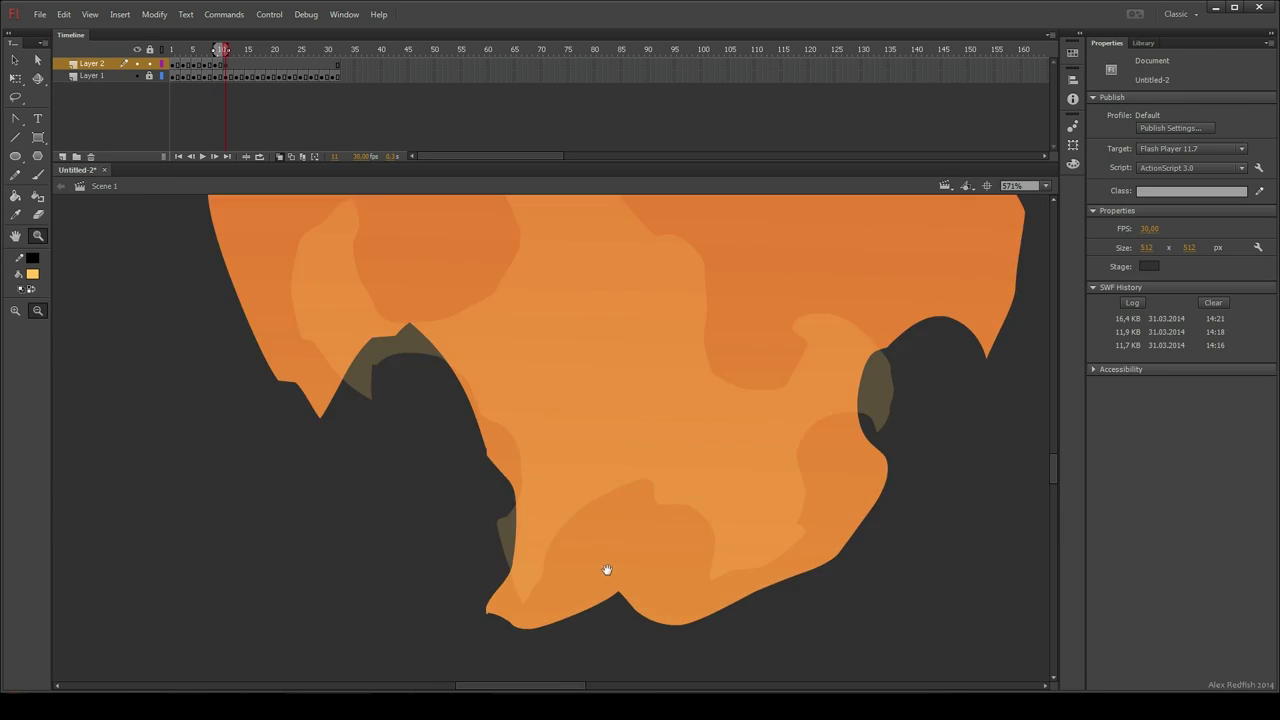
key("ctrl+1")
left_click_drag(626, 466, 636, 482)
left_click_drag(474, 560, 619, 318)
Step: Outline the main highlight inside the frame 11 flame body with the Brush, and fill it yellow
key("b")
left_click_drag(568, 497, 550, 458)
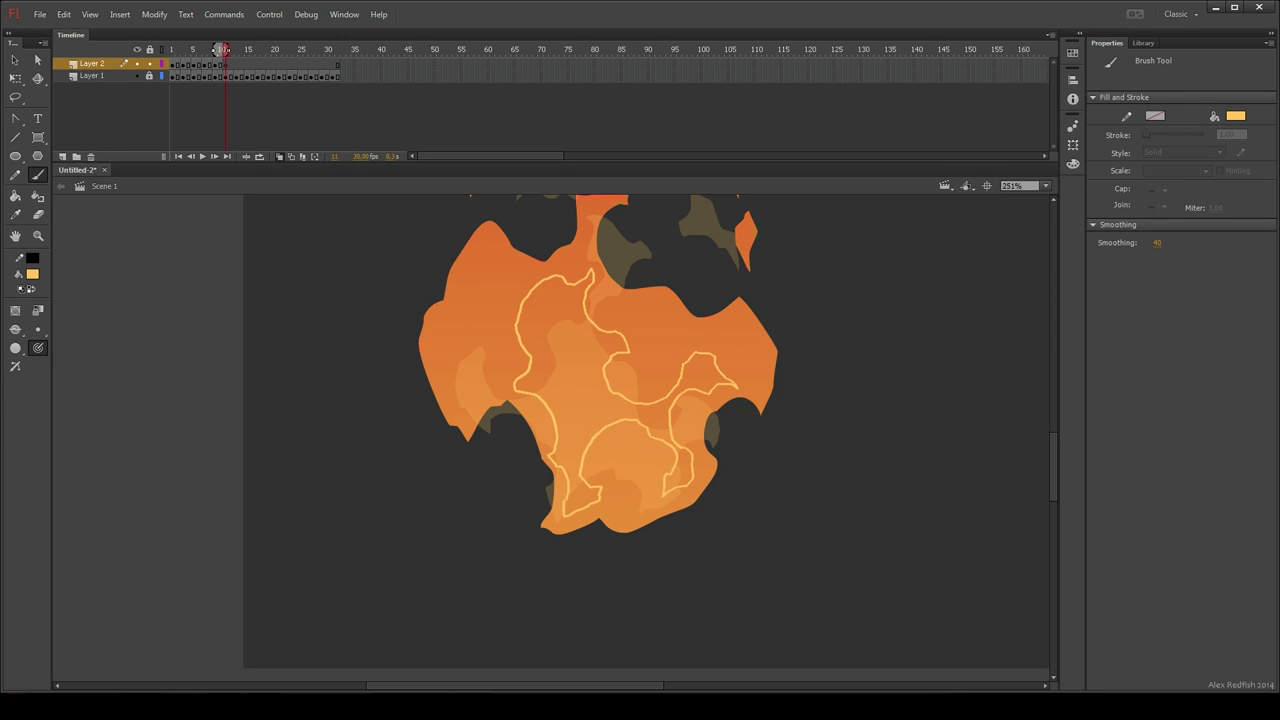
key("k")
left_click(600, 390)
key("e")
key("b")
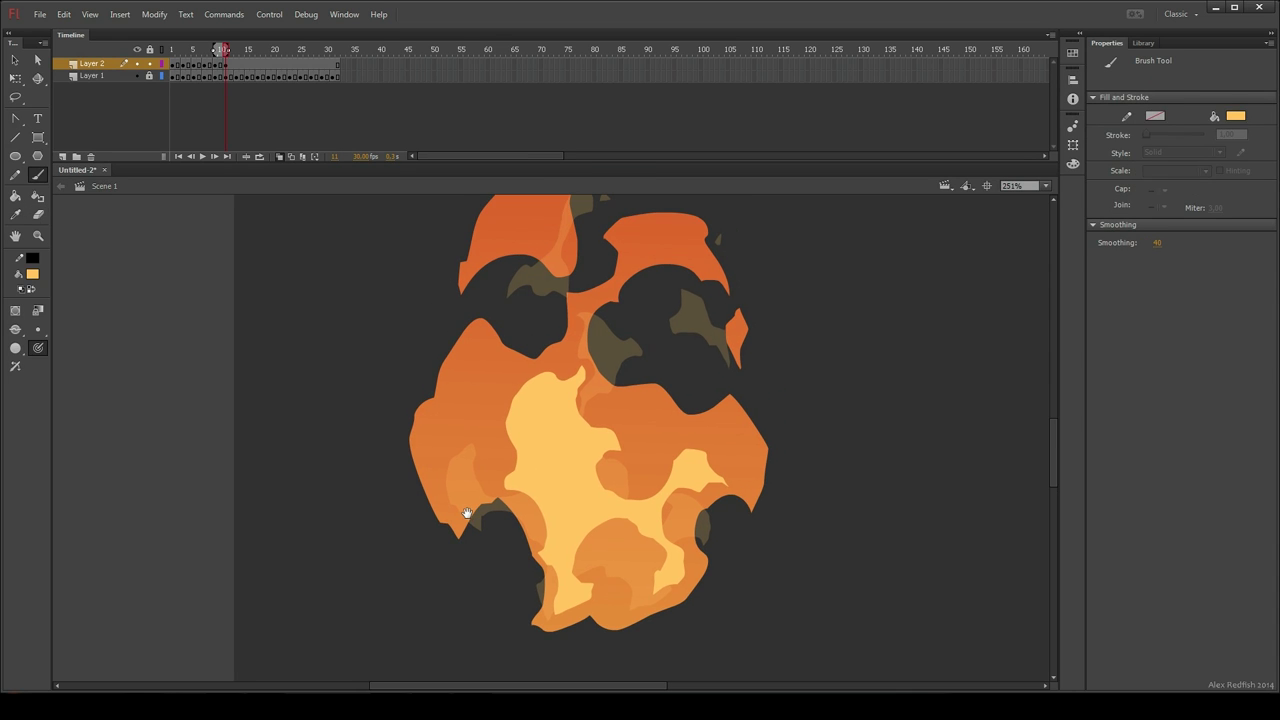
Step: Redraw the lower stem of the frame 11 highlight with brush strokes, and fill its gaps yellow
key("v")
key("b")
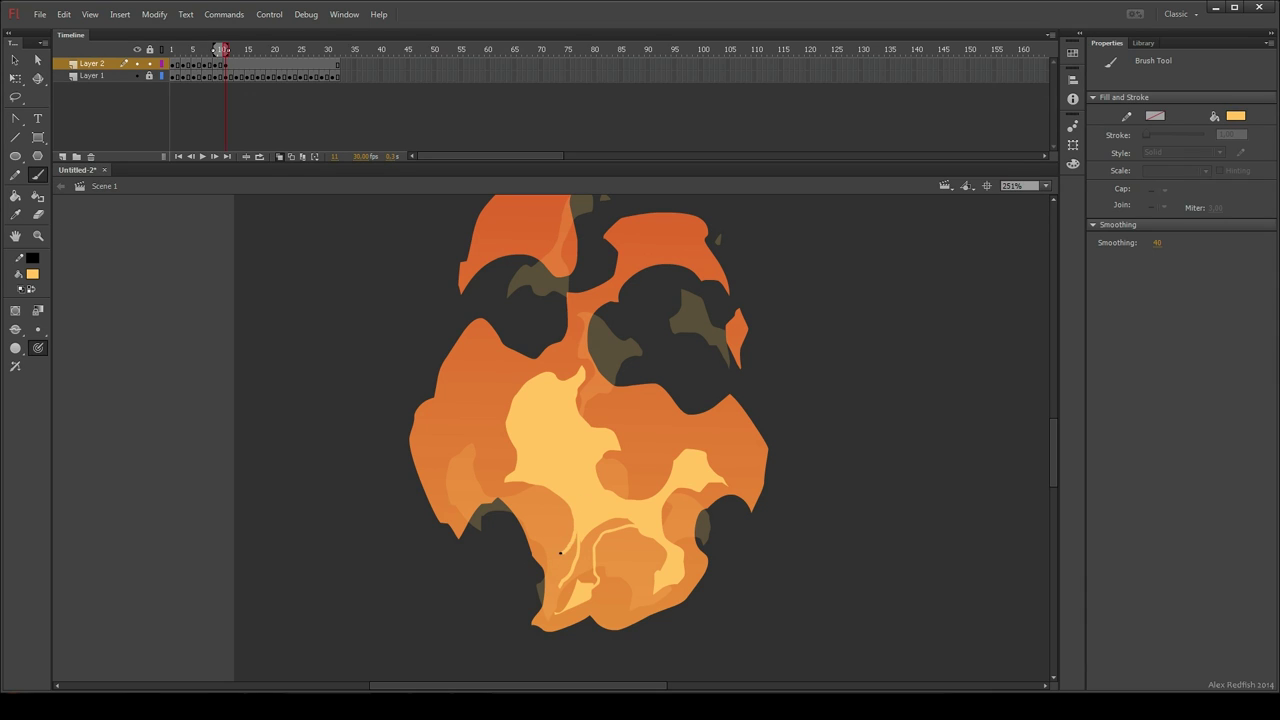
key("k")
left_click(574, 583)
left_click(564, 562)
key("e")
Step: Outline a small highlight inside the left lobe of the frame 11 flame, and fill it yellow
key("b")
mouse_move(463, 497)
left_mouse_down()
mouse_move(434, 451)
mouse_move(472, 430)
mouse_move(460, 492)
left_mouse_up()
key("k")
left_click(450, 472)
key("e")
Step: Draw a thin highlight and a small spot in the central neck of the frame 11 flame, filled yellow
key("b")
mouse_move(576, 298)
left_mouse_down()
mouse_move(582, 330)
mouse_move(605, 293)
left_mouse_up()
key("k")
left_click(580, 311)
key("b")
key("k")
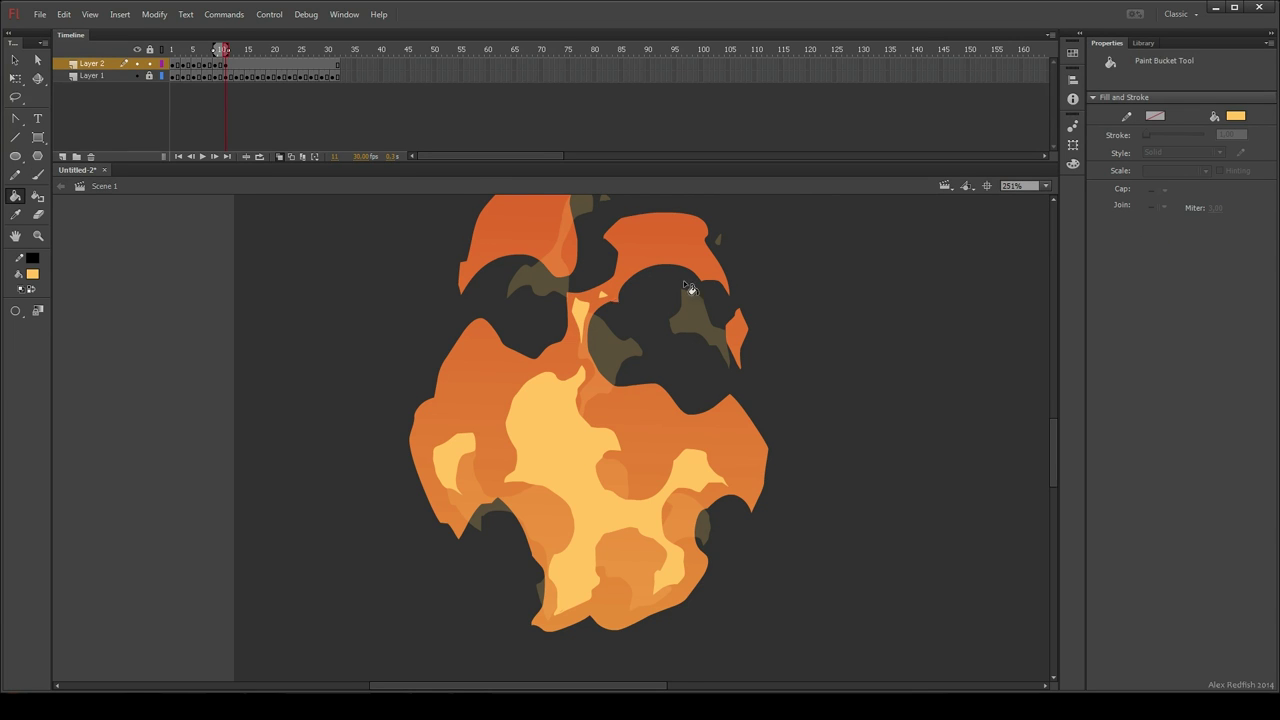
Step: Add yellow highlights inside the upper-right arch and the upper-left lobe of the frame 11 flame
key("b")
left_click_drag(687, 286, 683, 376)
left_click_drag(680, 320, 710, 358)
mouse_move(488, 336)
left_mouse_down()
mouse_move(560, 317)
mouse_move(549, 340)
mouse_move(512, 328)
mouse_move(489, 340)
mouse_move(584, 252)
left_mouse_up()
key("k")
left_click(538, 323)
Step: Touch up the upper highlights on frame 11, and add one inside the detached piece beside the right arch
key("e")
key("b")
key("k")
key("b")
key("b")
left_click_drag(730, 415, 706, 328)
key("v")
key("ctrl+a")
left_click(657, 345)
key("b")
Step: Insert a blank keyframe at frame 13 of Layer 2, and outline and fill the main body highlight in yellow
key("period")
key("period")
key("F7")
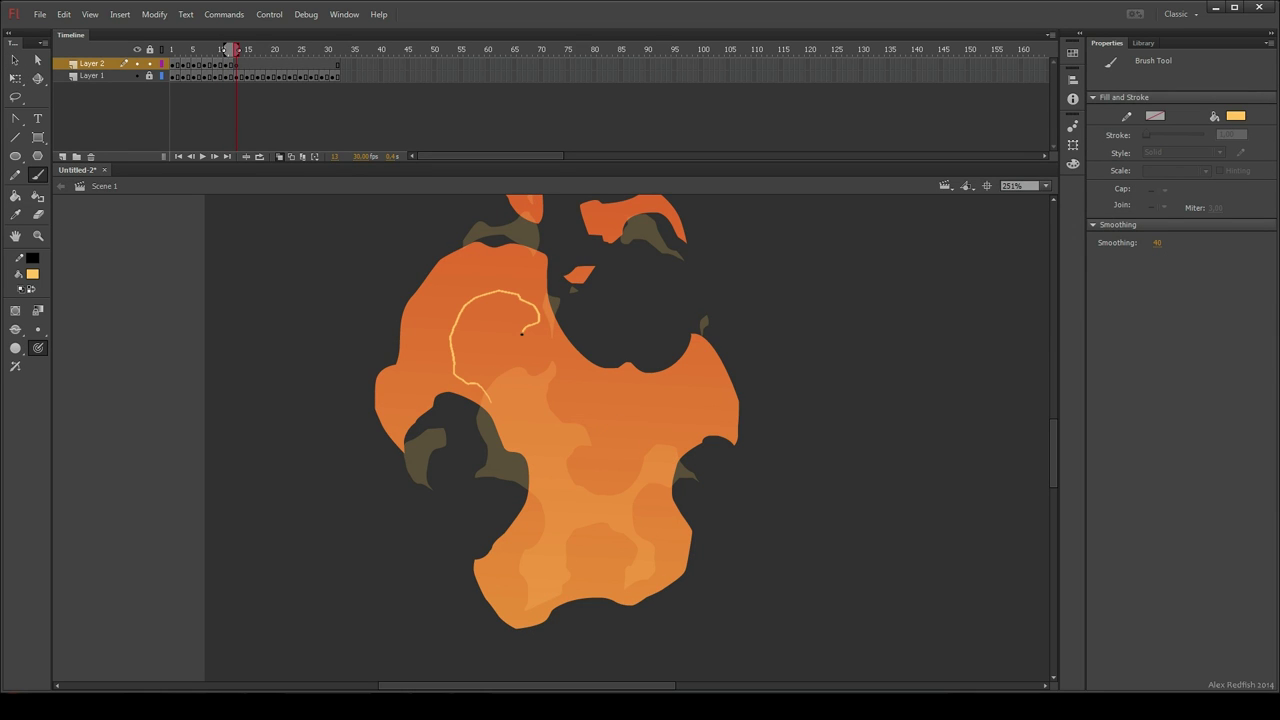
left_click_drag(584, 392, 583, 391)
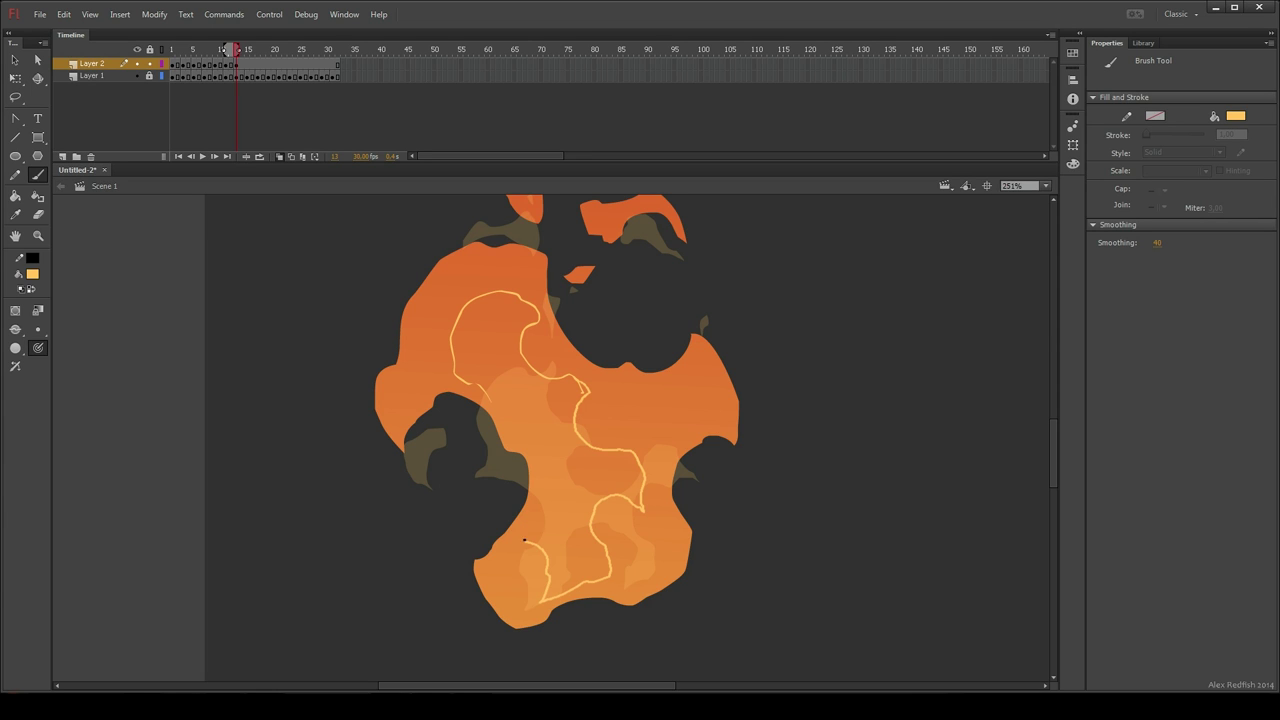
left_click_drag(474, 386, 467, 383)
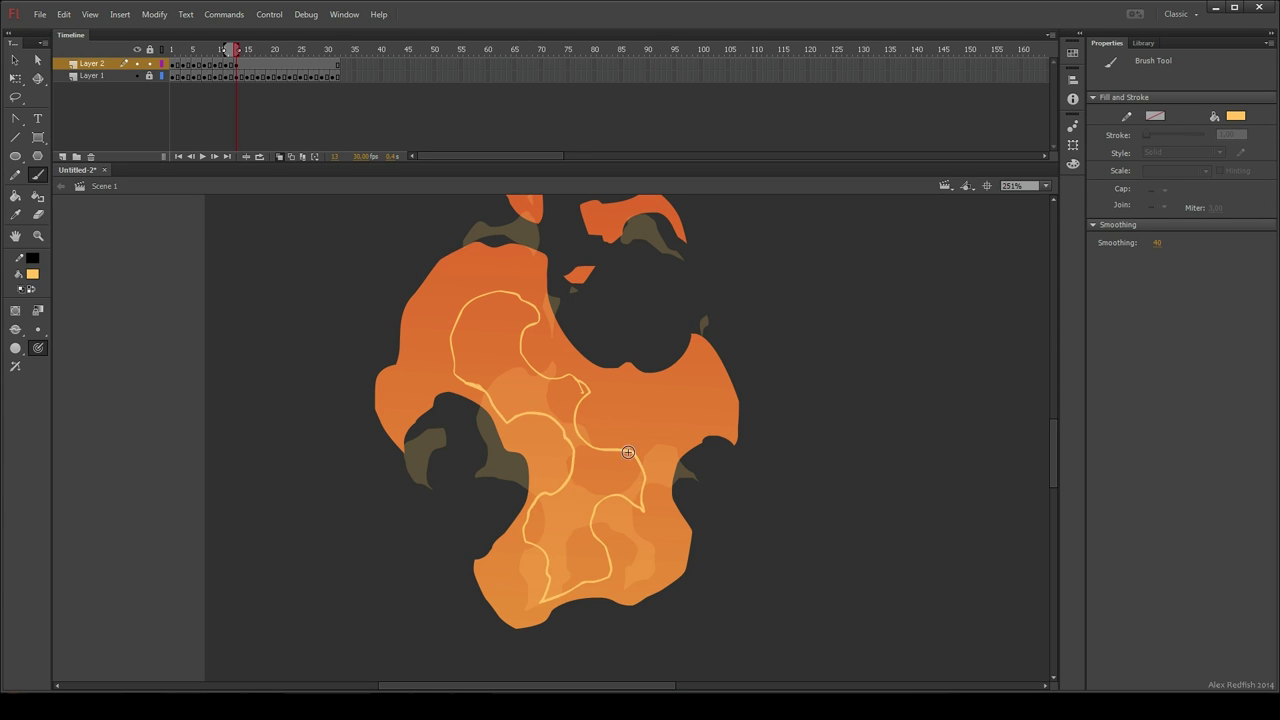
key("k")
left_click(606, 483)
Step: Cut out the middle neck section of the frame 13 highlight, and delete it
key("ctrl+1")
key("z")
left_click_drag(427, 326, 629, 521)
key("e")
key("v")
left_click(596, 421)
key("Delete")
Step: Redraw the middle neck of the frame 13 highlight with a narrower brushed outline, and fill it yellow
mouse_move(626, 429)
left_mouse_down()
mouse_move(620, 492)
mouse_move(630, 418)
mouse_move(593, 453)
left_mouse_up()
key("b")
left_click_drag(580, 393, 613, 466)
key("k")
left_click(589, 438)
Step: Join the two halves of the frame 13 highlight at the neck, and trim its upper-right tip with the Eraser
key("b")
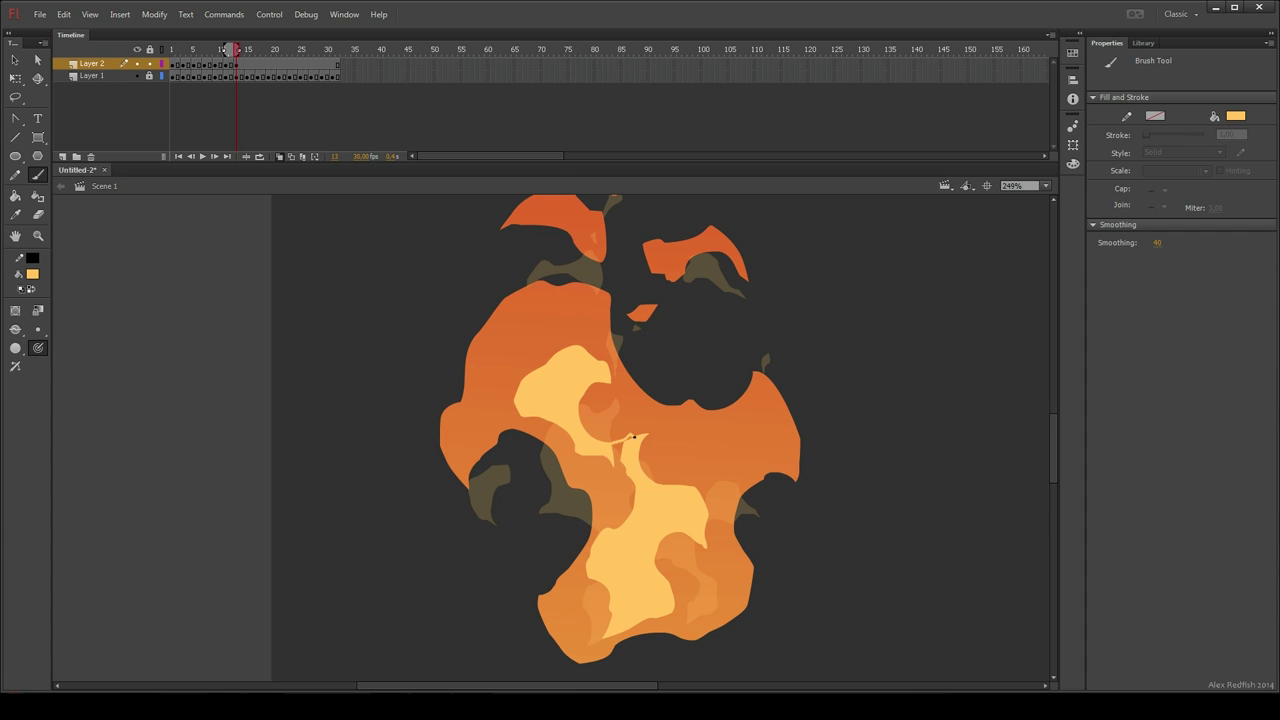
key("k")
key("e")
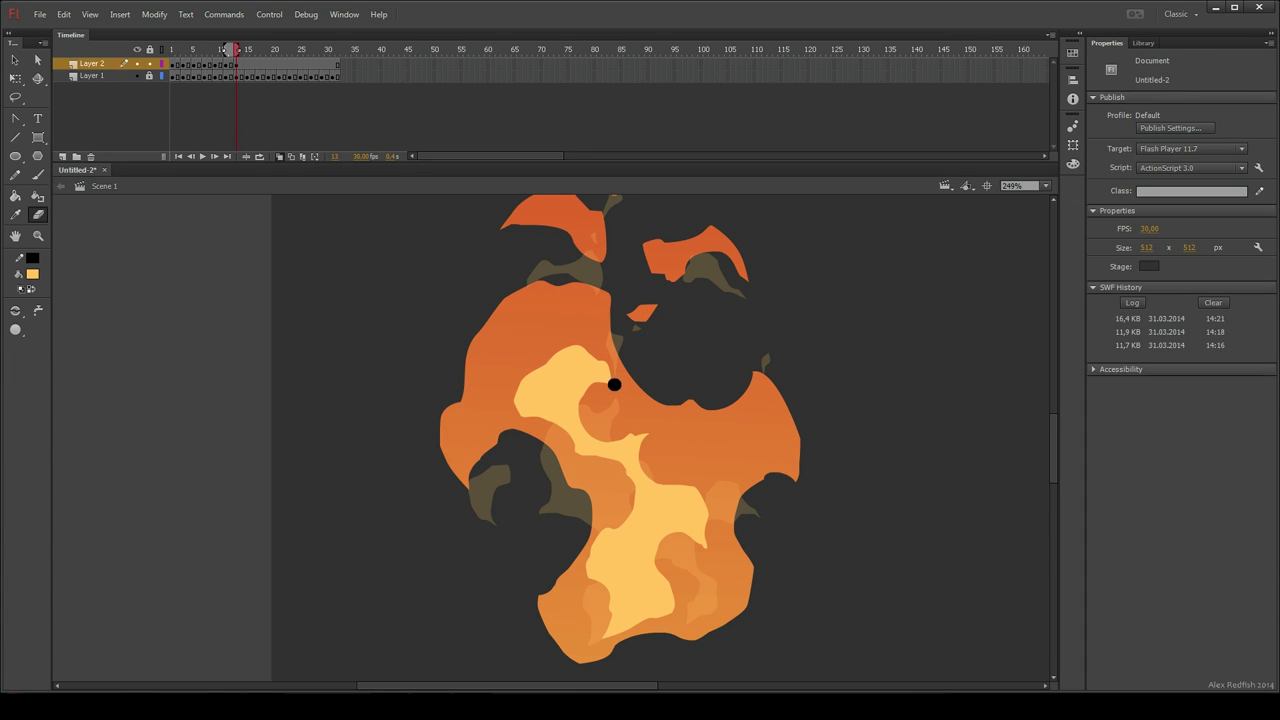
Step: Draw a small hooked yellow highlight inside the left lobe of the frame 13 flame
key("b")
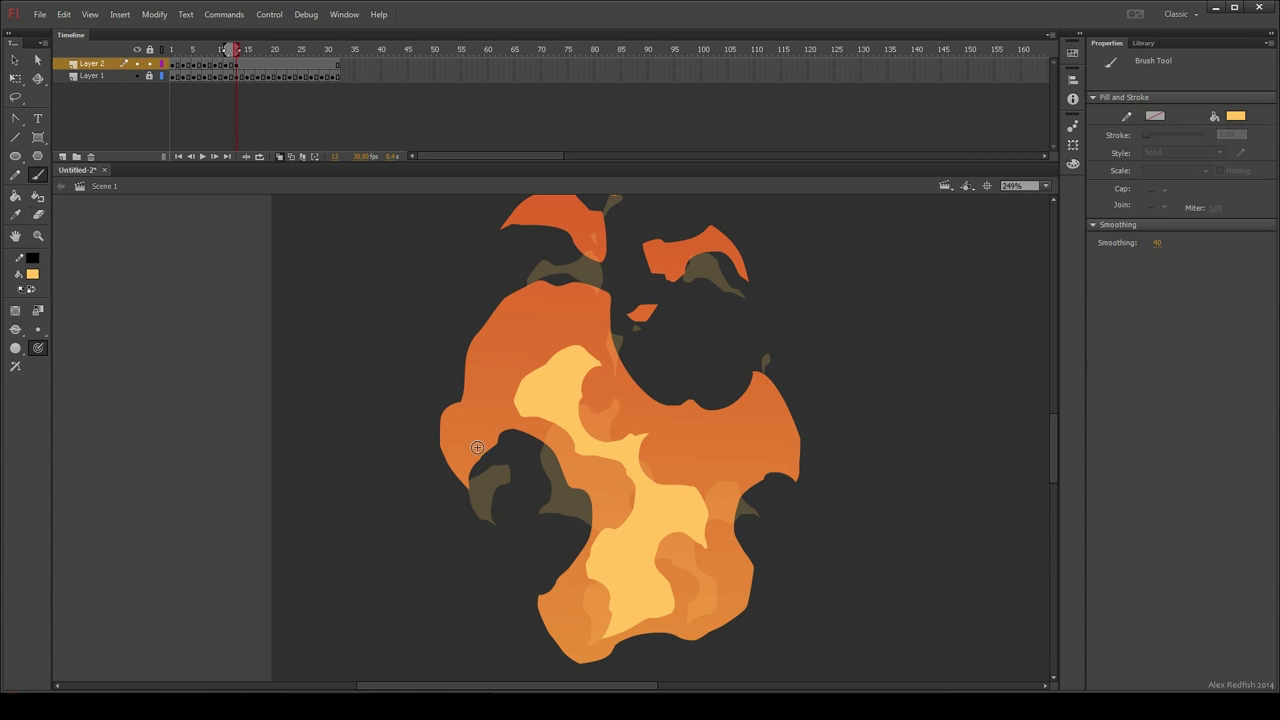
left_click_drag(452, 468, 470, 424)
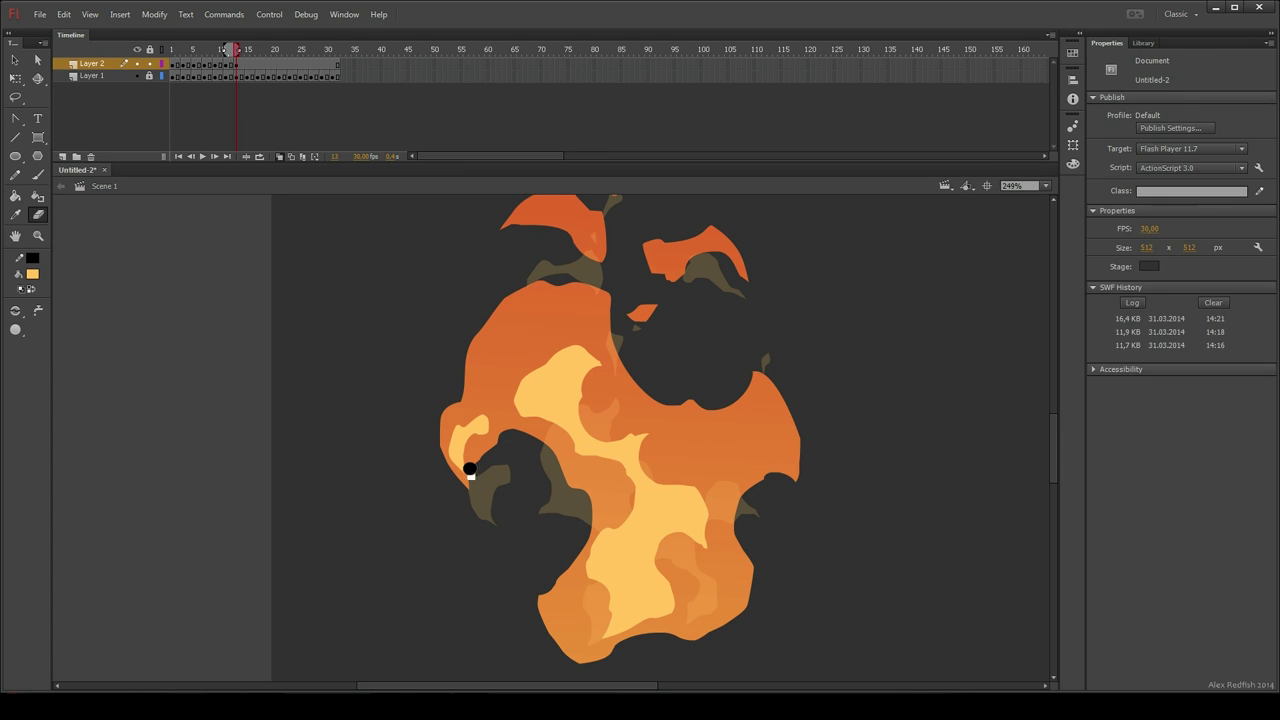
Step: Add small yellow highlights near the upper centre and lower right of the frame 13 flame, and a branch toward its right lobe
left_click_drag(600, 313, 604, 340)
left_click_drag(716, 556, 711, 601)
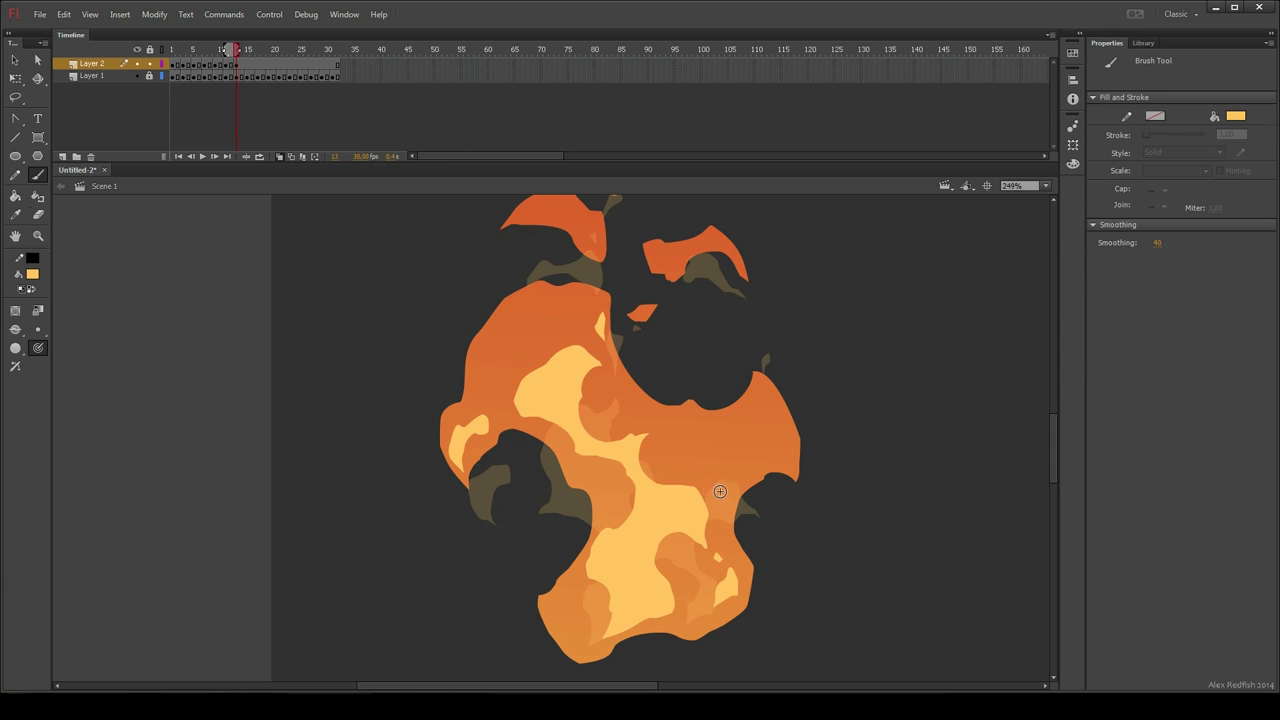
left_click_drag(723, 479, 707, 496)
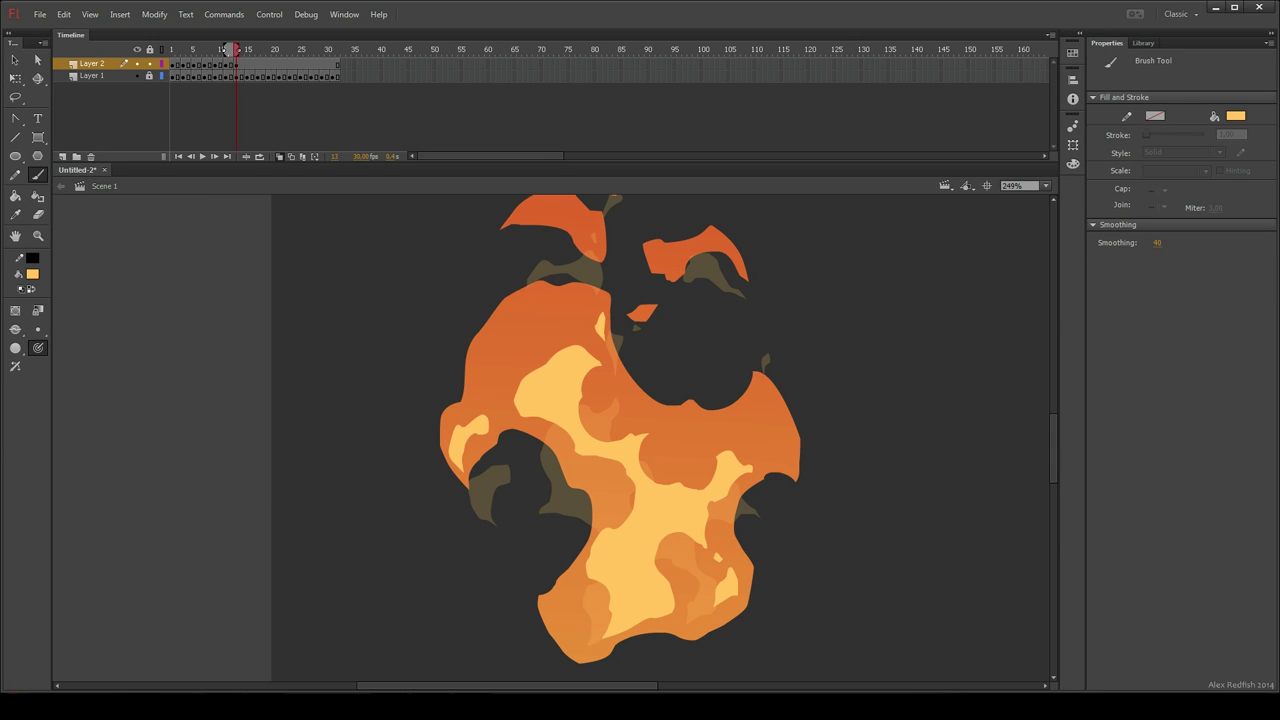
Step: Go back to the frame 9 drawing and add a small pointed yellow highlight near its lower-right edge
key("comma")
key("comma")
key("comma")
key("comma")
key("comma")
key("comma")
key("comma")
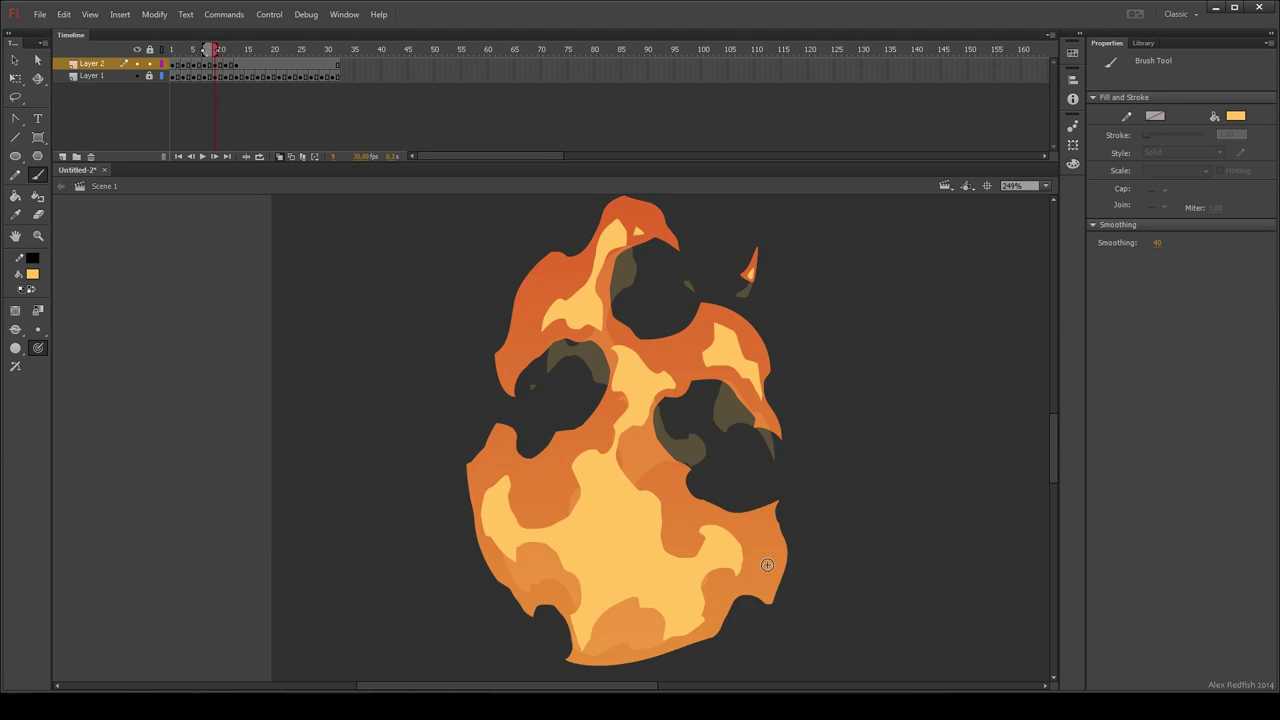
key("period")
key("period")
key("period")
key("period")
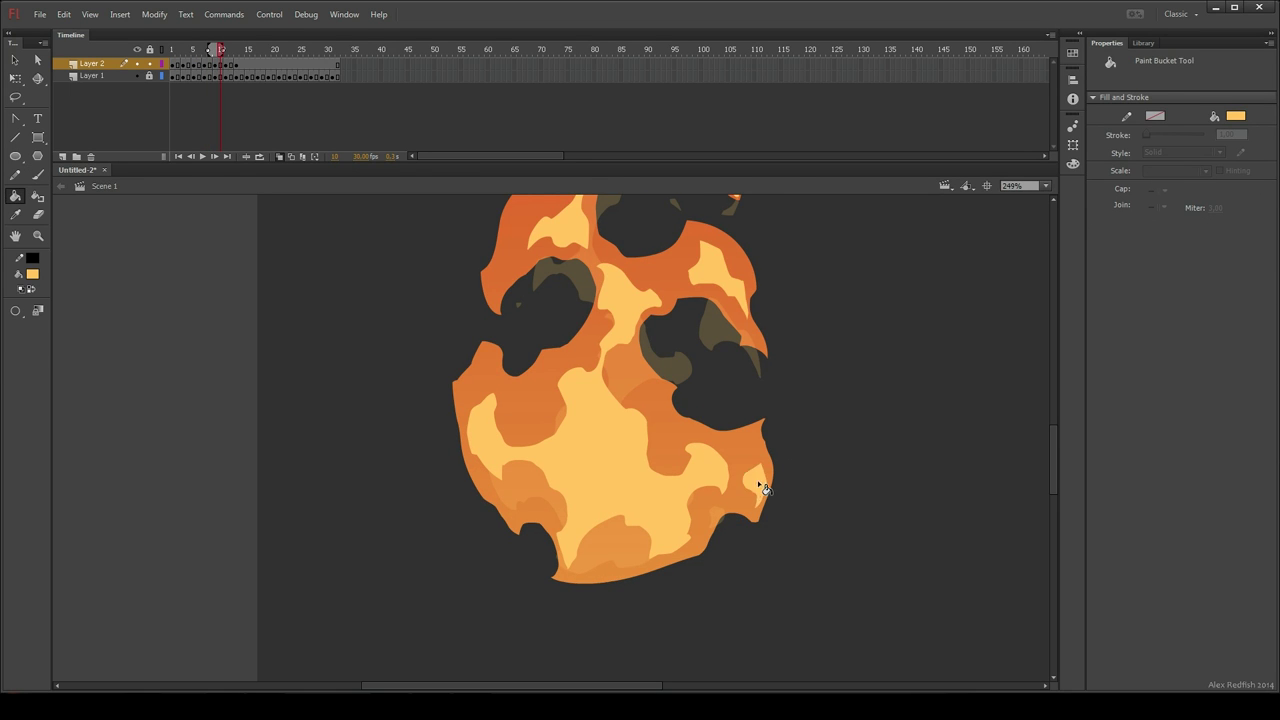
Step: Outline a yellow highlight on the right side of the frame 11 flame and fill it
key("period")
key("period")
key("k")
left_click_drag(777, 398, 773, 533)
left_click(769, 413)
Step: Outline a curved highlight inside the right lobe of the frame 13 flame and fill it yellow
key("period")
key("b")
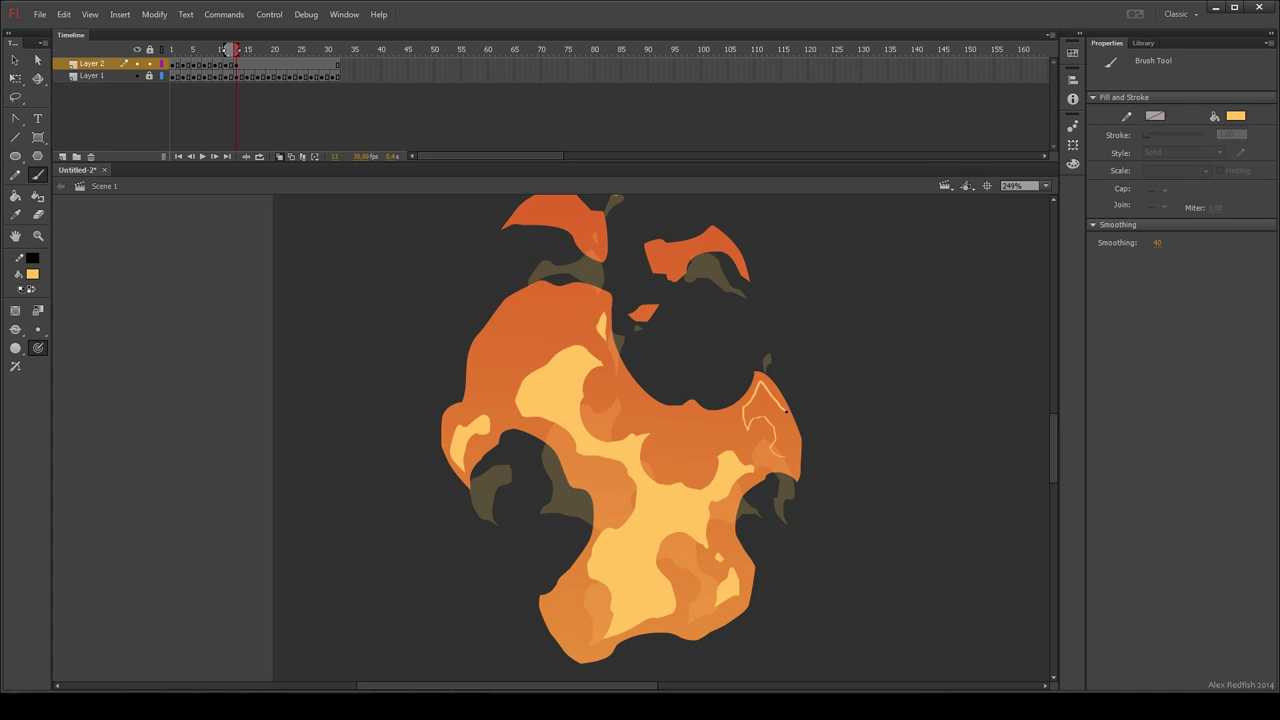
left_click_drag(787, 411, 785, 454)
key("k")
left_click(783, 432)
Step: Draw and fill yellow highlights in the detached pieces above the frame 13 flame
key("period")
key("period")
key("comma")
left_click_drag(632, 408, 638, 470)
key("b")
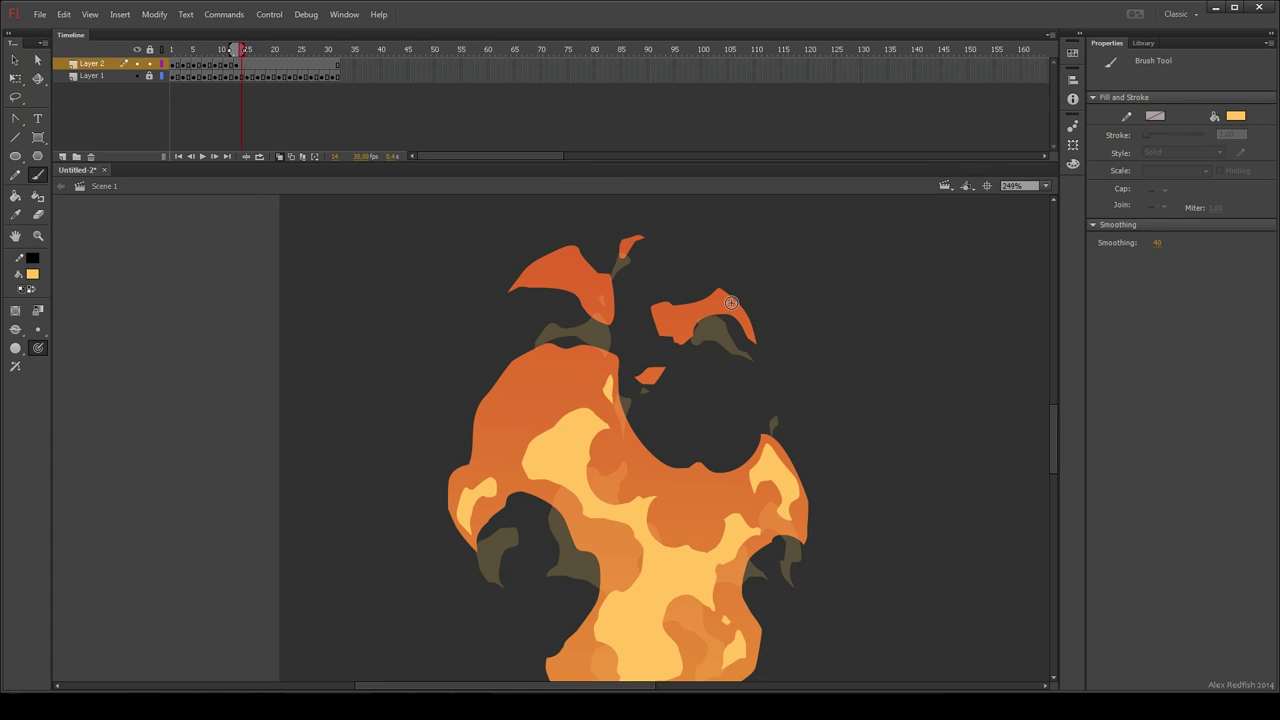
left_click_drag(716, 302, 666, 321)
left_click_drag(600, 285, 530, 280)
key("k")
left_click(542, 278)
key("b")
left_click_drag(627, 243, 583, 265)
key("k")
Step: Insert a blank keyframe at frame 15 on Layer 2, and draw small yellow highlights in its detached top pieces
key("period")
key("period")
key("comma")
key("F7")
key("b")
key("l")
key("k")
left_click(587, 269)
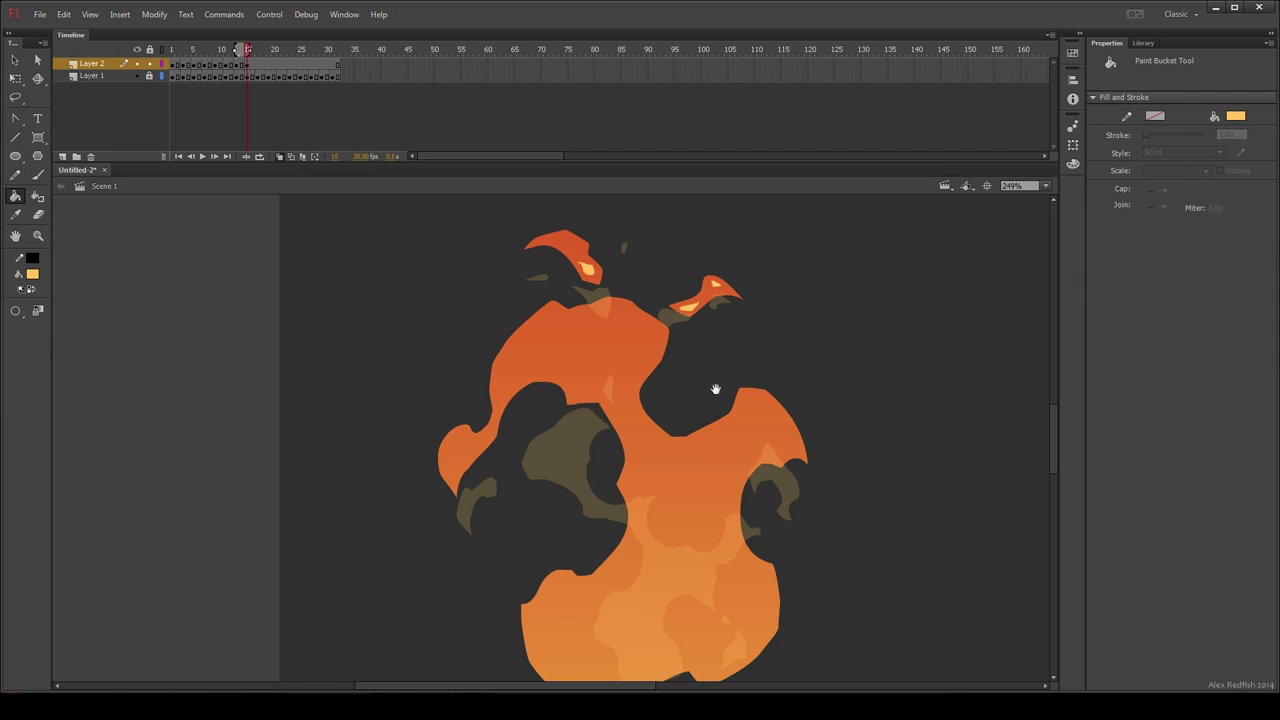
Step: Outline the large curved highlight in the lower body of the frame 15 flame, and fill it yellow
scroll(650, 500, "down", 2)
mouse_move(573, 600)
left_mouse_down()
mouse_move(599, 584)
mouse_move(621, 504)
left_mouse_up()
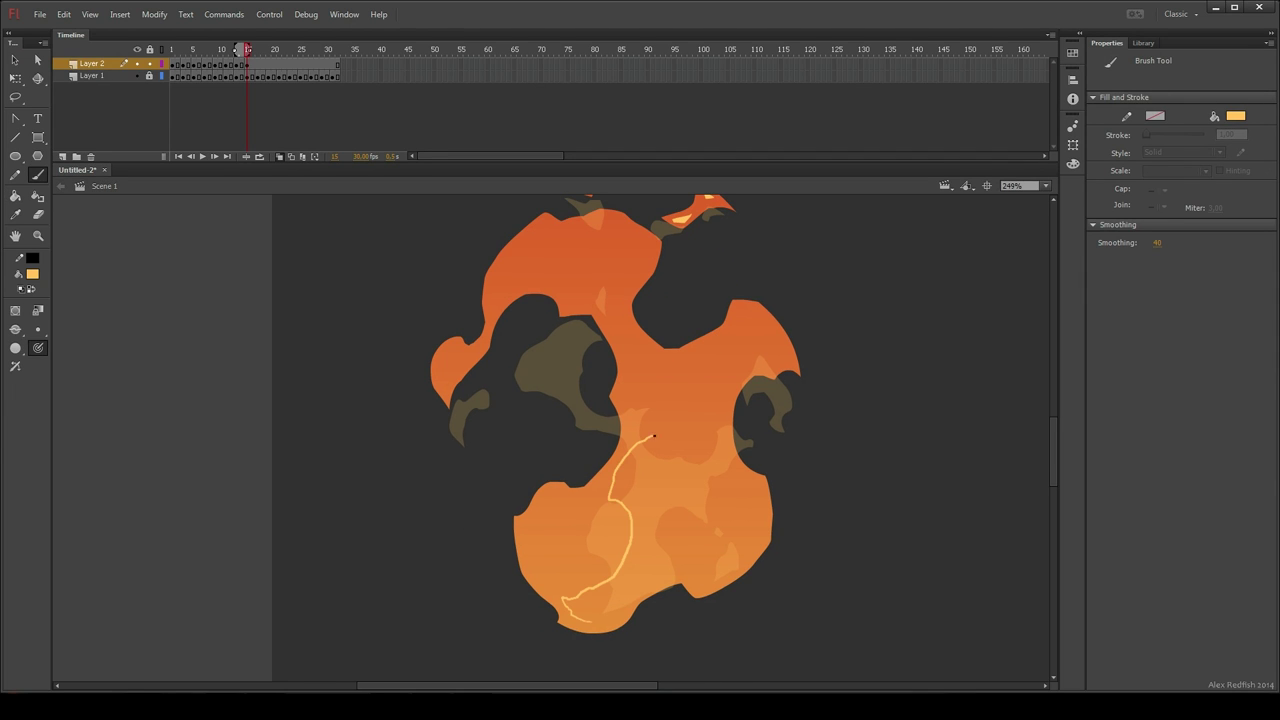
mouse_move(713, 484)
left_mouse_down()
mouse_move(688, 460)
mouse_move(657, 514)
left_mouse_up()
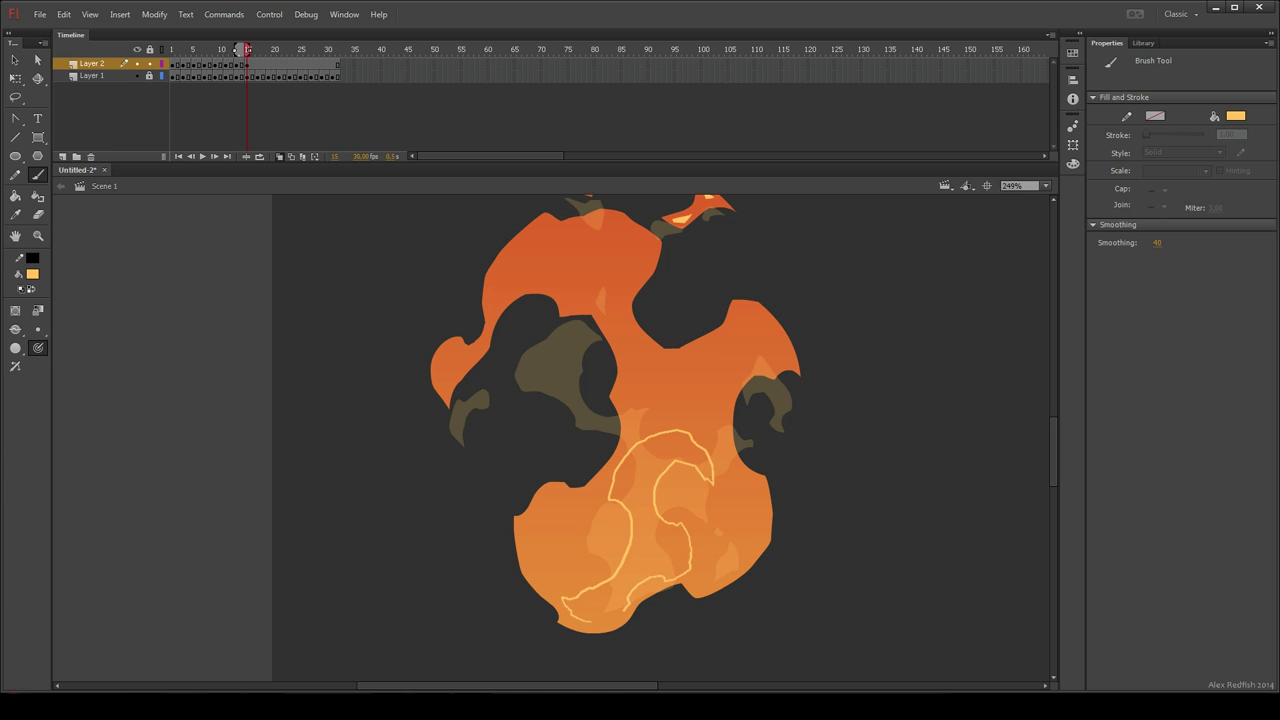
left_click_drag(624, 606, 598, 616)
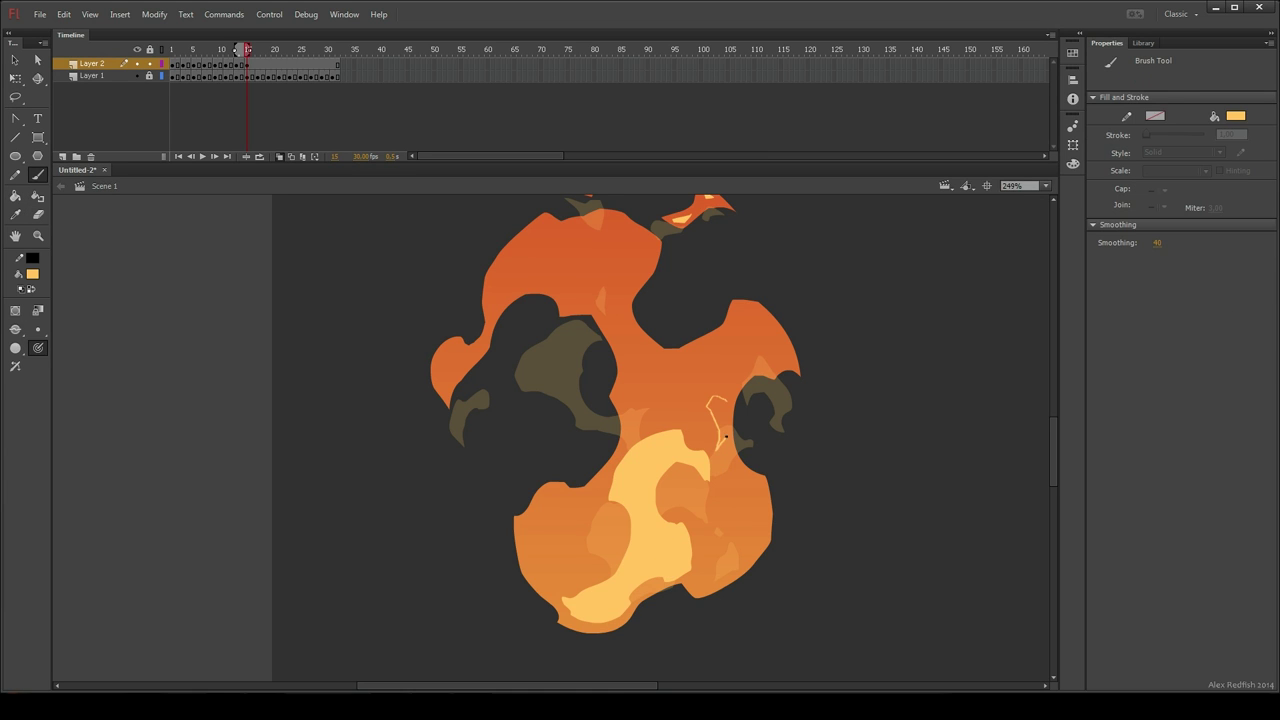
Step: Add small yellow highlights along the right side of the frame 15 flame's lower body
left_click_drag(727, 438, 716, 446)
mouse_move(730, 564)
left_mouse_down()
mouse_move(740, 531)
mouse_move(727, 573)
left_mouse_up()
key("e")
key("k")
key("b")
key("k")
left_click(737, 549)
key("e")
key("b")
left_click_drag(708, 486, 706, 504)
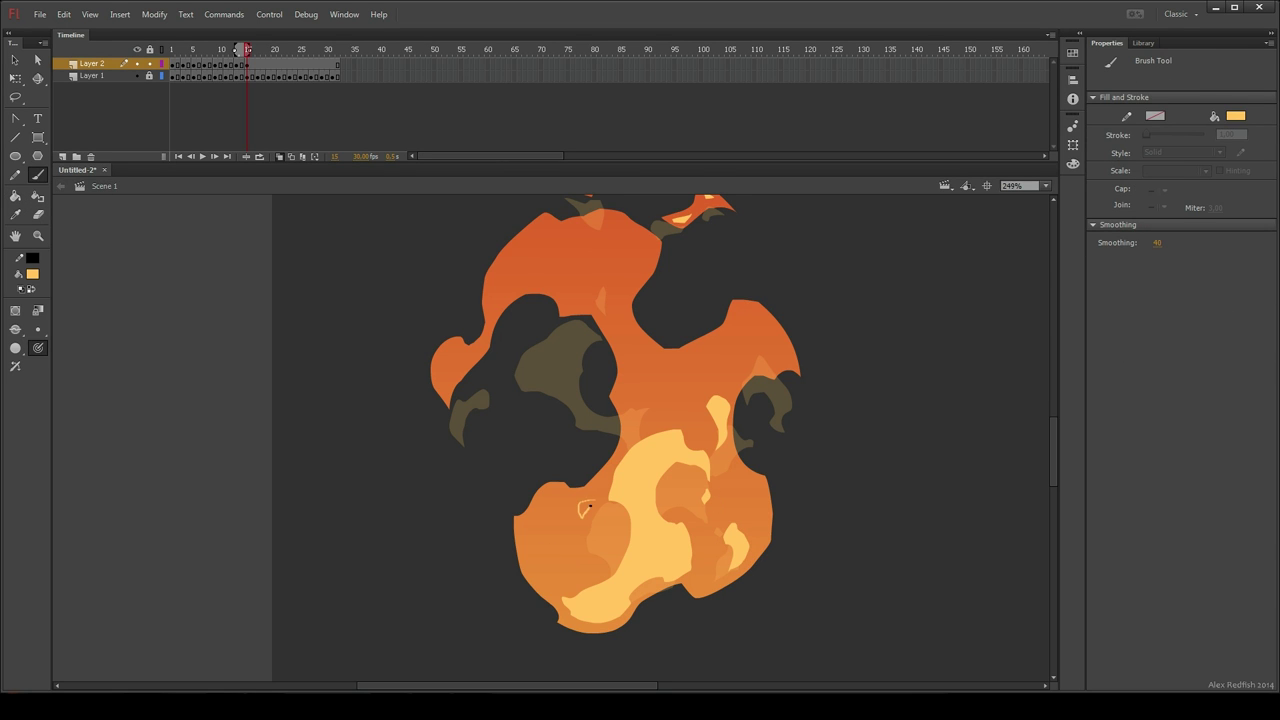
Step: Add a small highlight to the left of the frame 15 main highlight, and extend the main highlight's lower-left end into a point
key("comma")
key("comma")
key("period")
key("period")
left_click_drag(604, 576, 600, 578)
key("e")
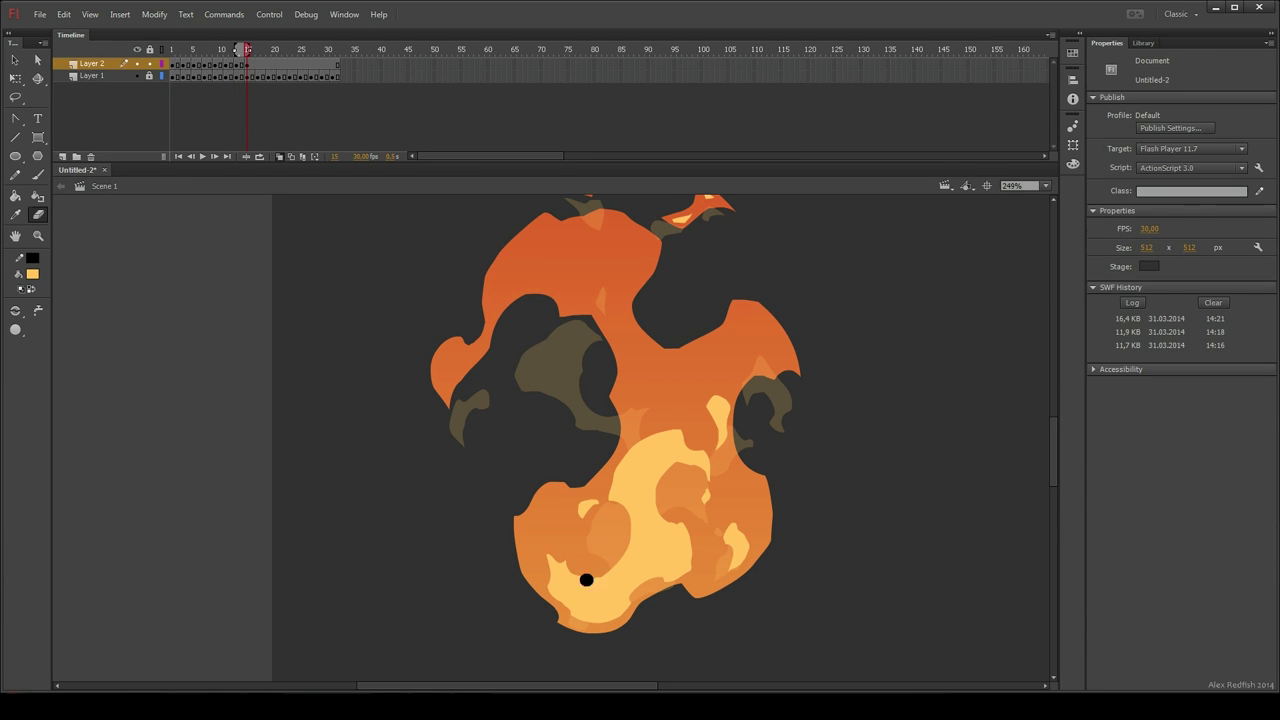
key("b")
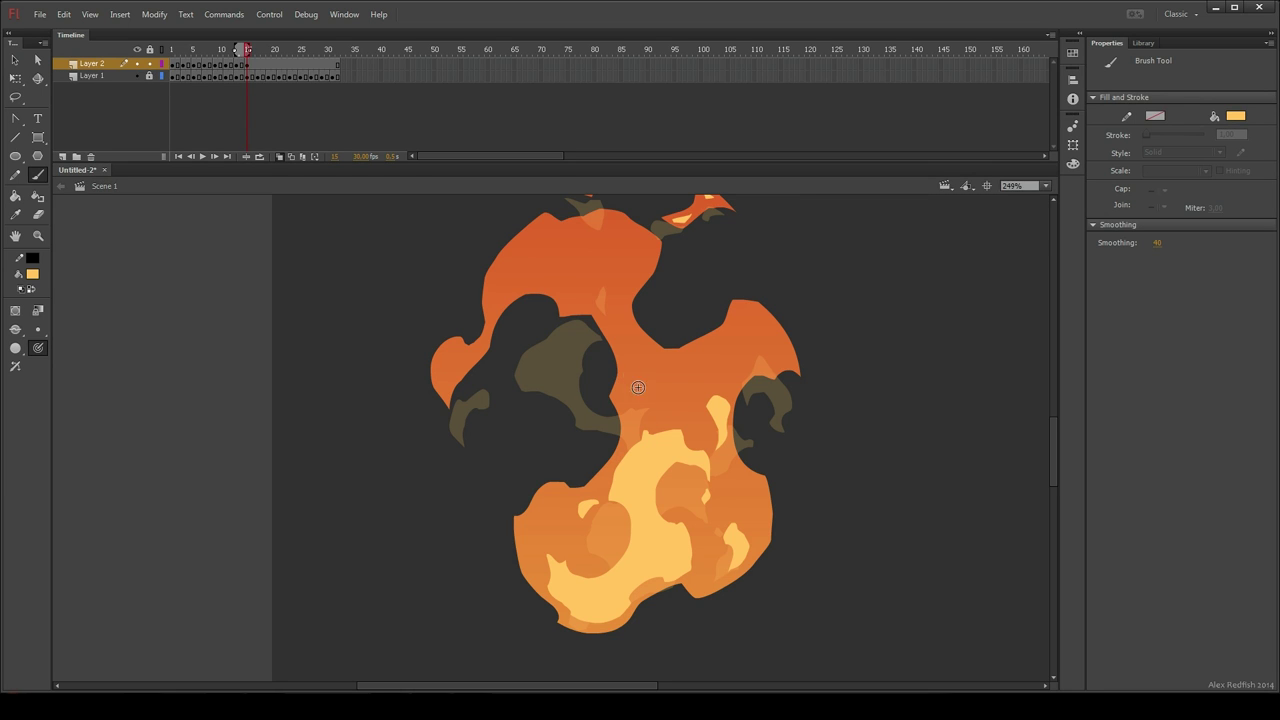
Step: Draw a yellow highlight in the neck of the frame 15 flame with a tiny one above it
key("k")
mouse_move(634, 367)
left_mouse_down()
mouse_move(642, 400)
mouse_move(628, 351)
left_mouse_up()
left_click(637, 390)
key("b")
key("k")
left_click(626, 349)
Step: Draw and fill yellow highlights in the upper-left lobe, left curl and right tip of the frame 15 flame
key("b")
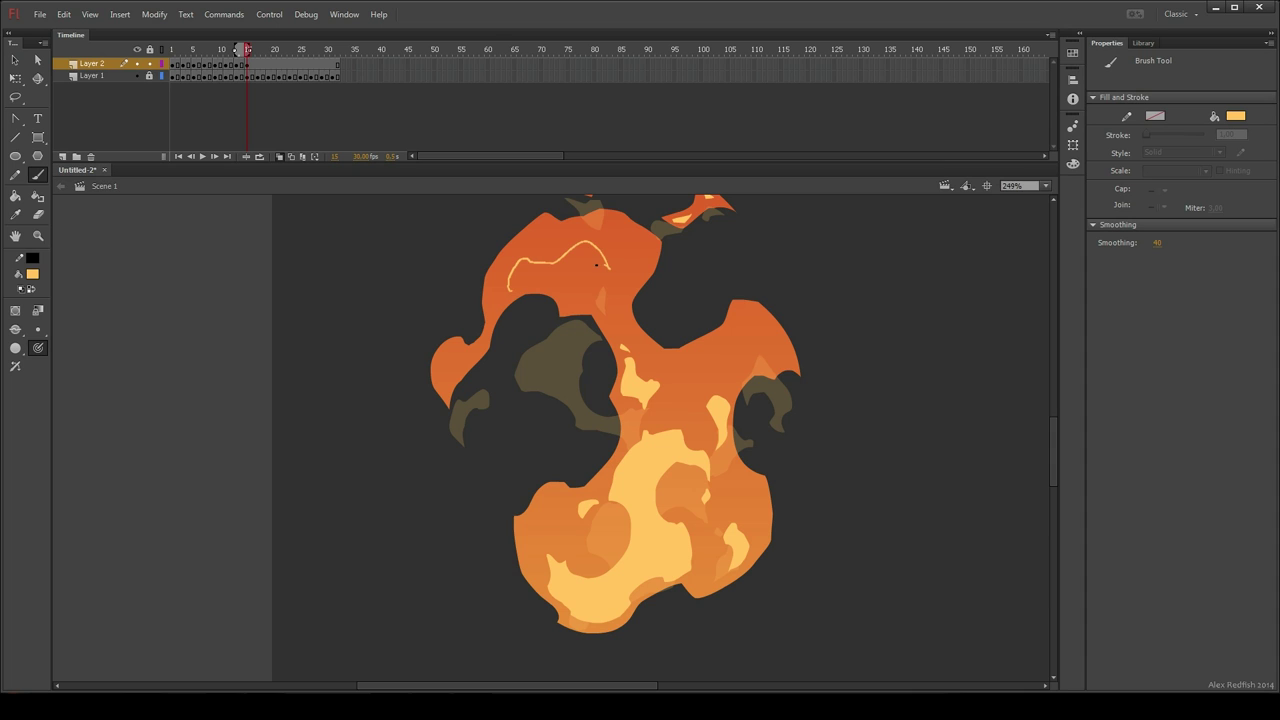
left_click_drag(612, 256, 615, 253)
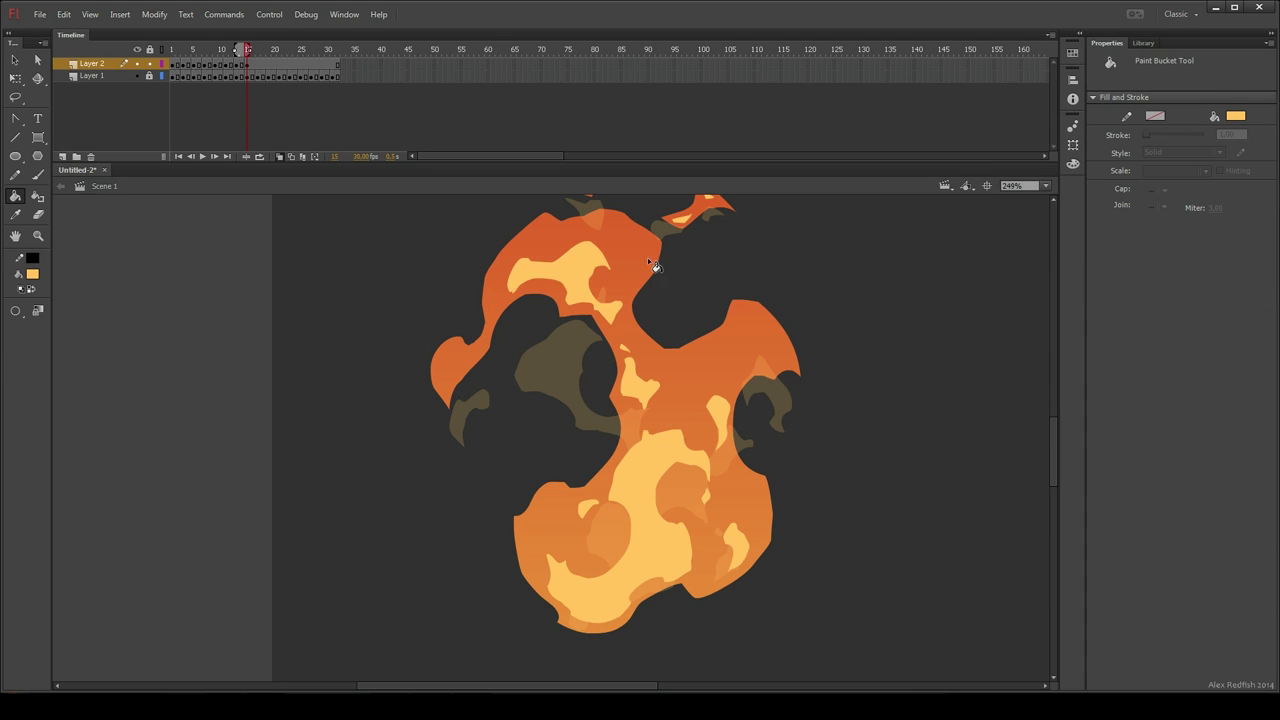
left_click_drag(439, 394, 446, 356)
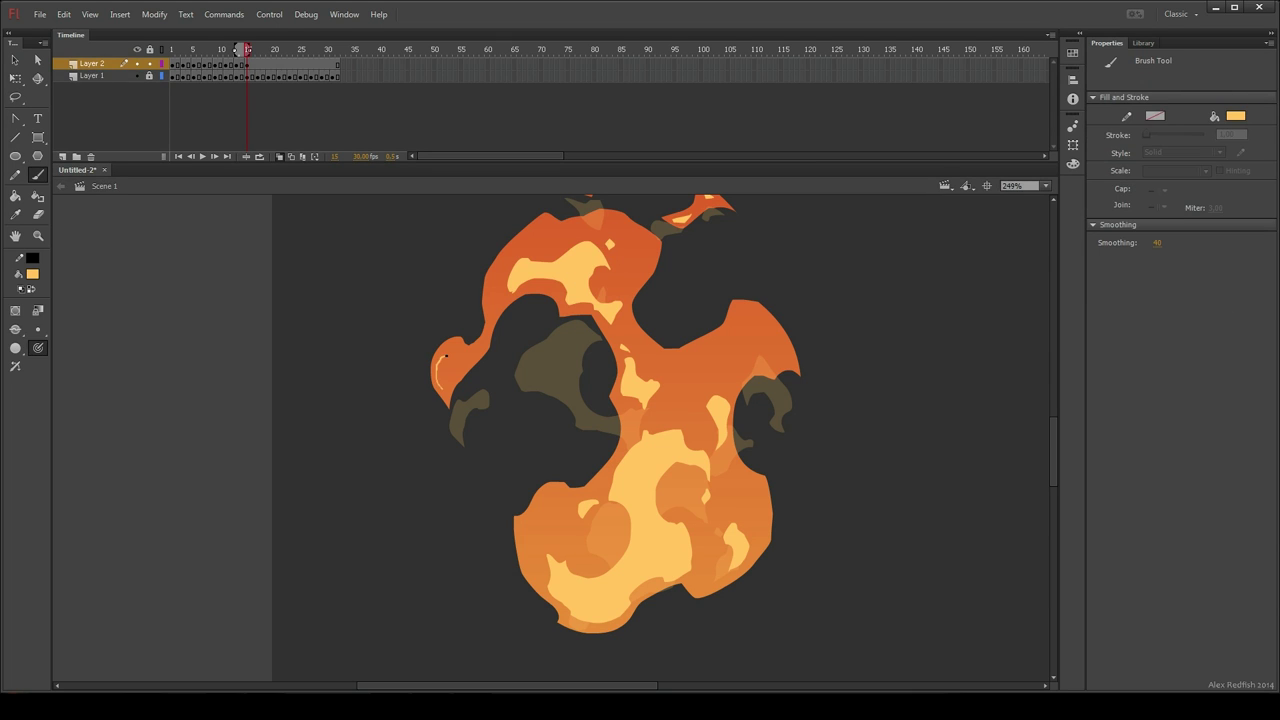
mouse_move(741, 361)
left_mouse_down()
mouse_move(745, 324)
mouse_move(783, 359)
mouse_move(737, 364)
left_mouse_up()
key("k")
left_click(760, 344)
key("e")
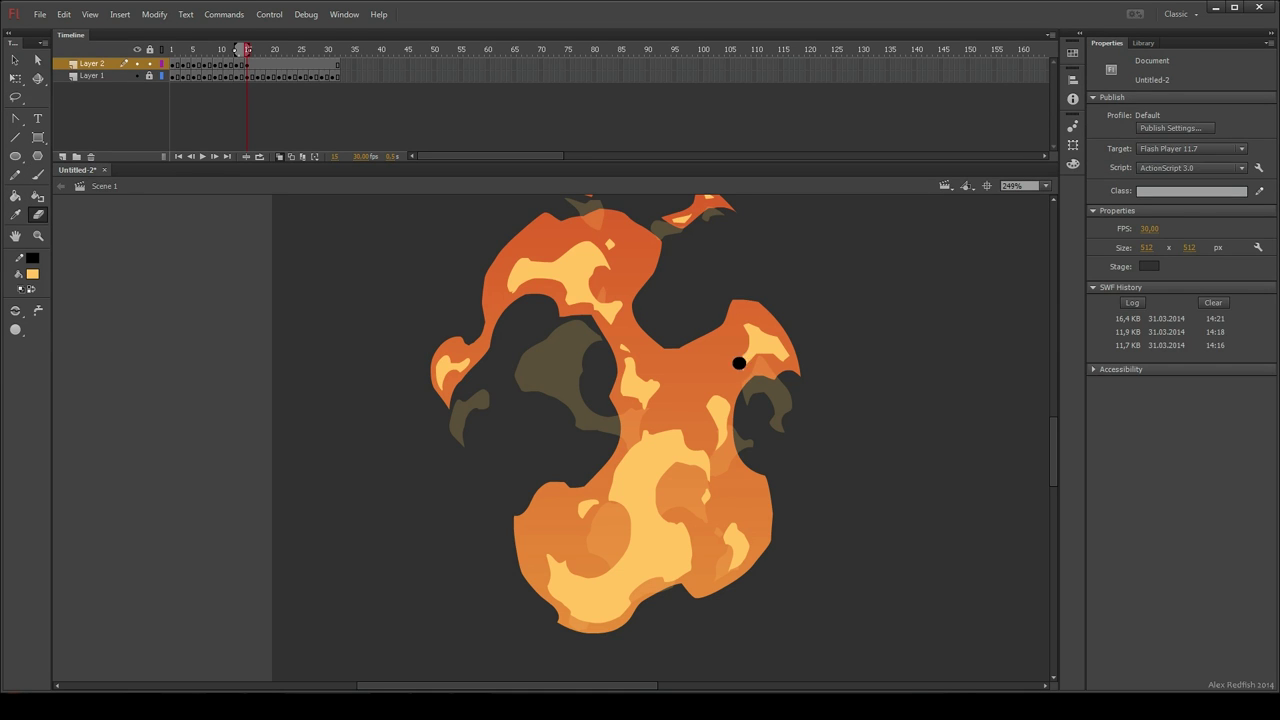
Step: Outline the main S-shaped highlight in the body of the frame 17 flame, and fill it yellow
key("b")
key("period")
key("period")
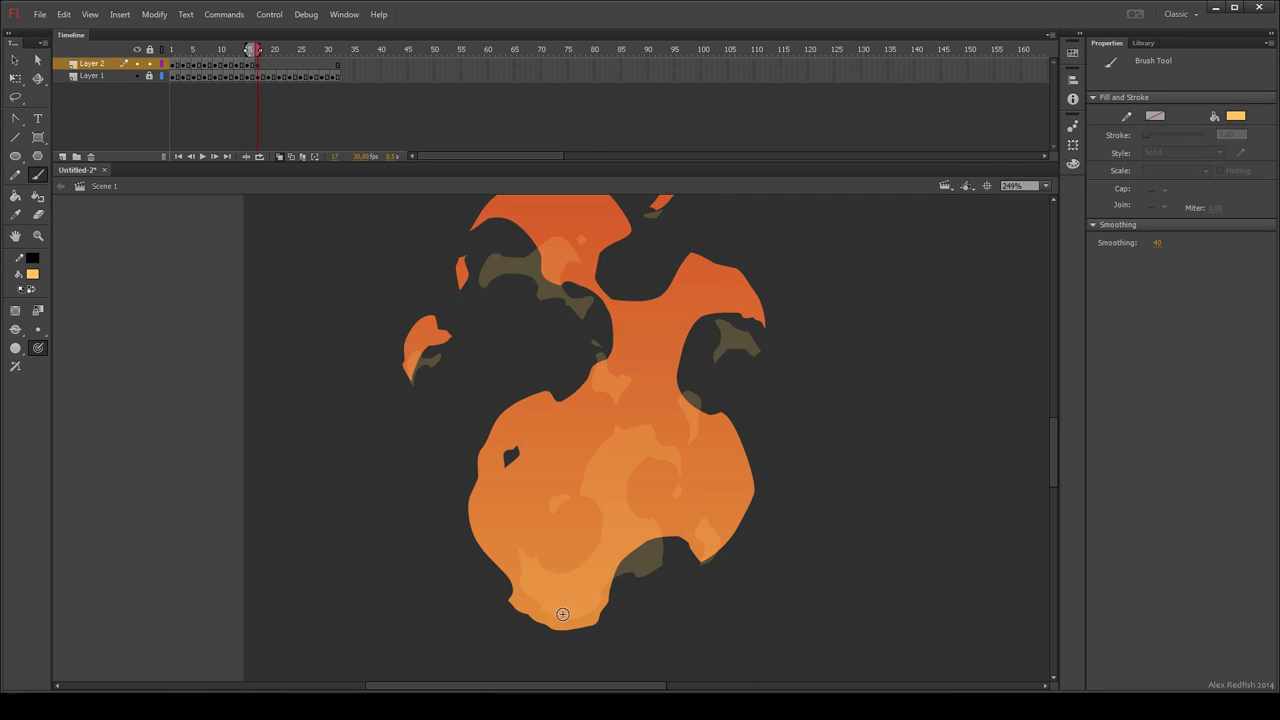
mouse_move(539, 525)
left_mouse_down()
mouse_move(563, 549)
mouse_move(603, 513)
mouse_move(590, 452)
mouse_move(574, 442)
mouse_move(597, 382)
mouse_move(665, 418)
mouse_move(624, 460)
mouse_move(658, 485)
left_mouse_up()
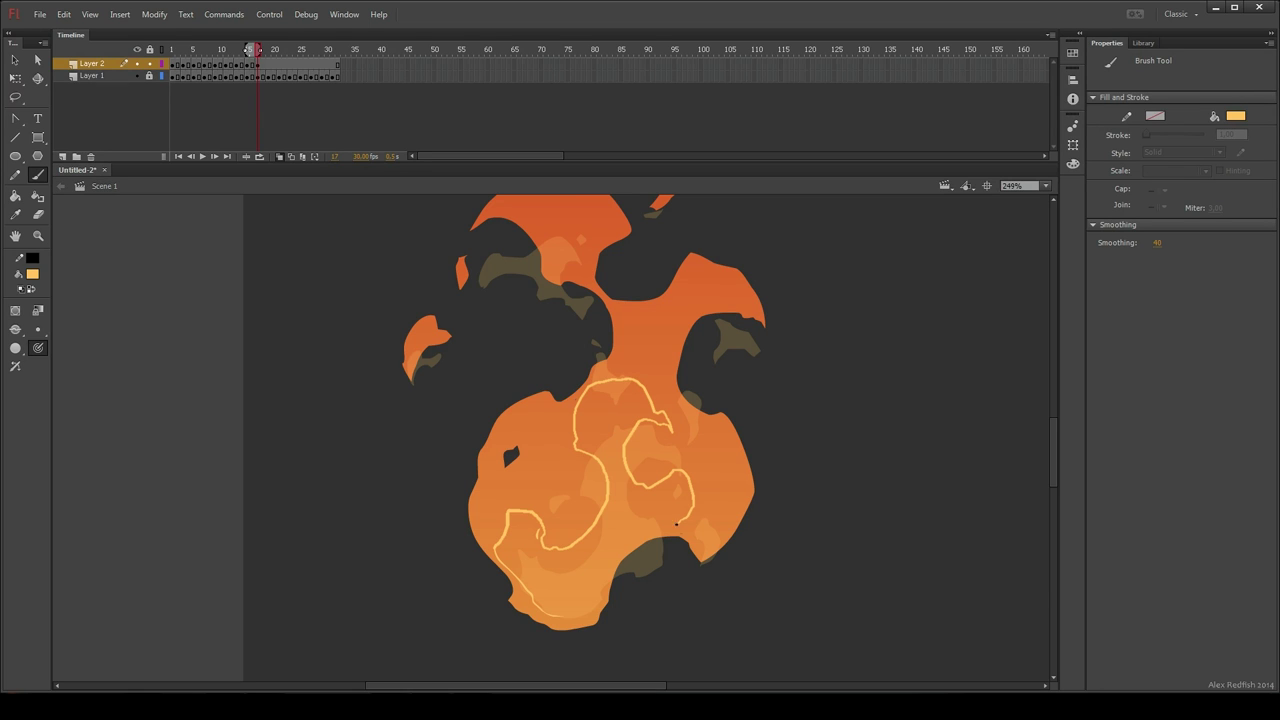
left_click_drag(598, 602, 561, 615)
Step: Add small yellow highlights at the lower right, upper left and base of the neck of the frame 17 flame
left_click_drag(703, 508, 720, 511)
left_click_drag(666, 376, 678, 404)
key("comma")
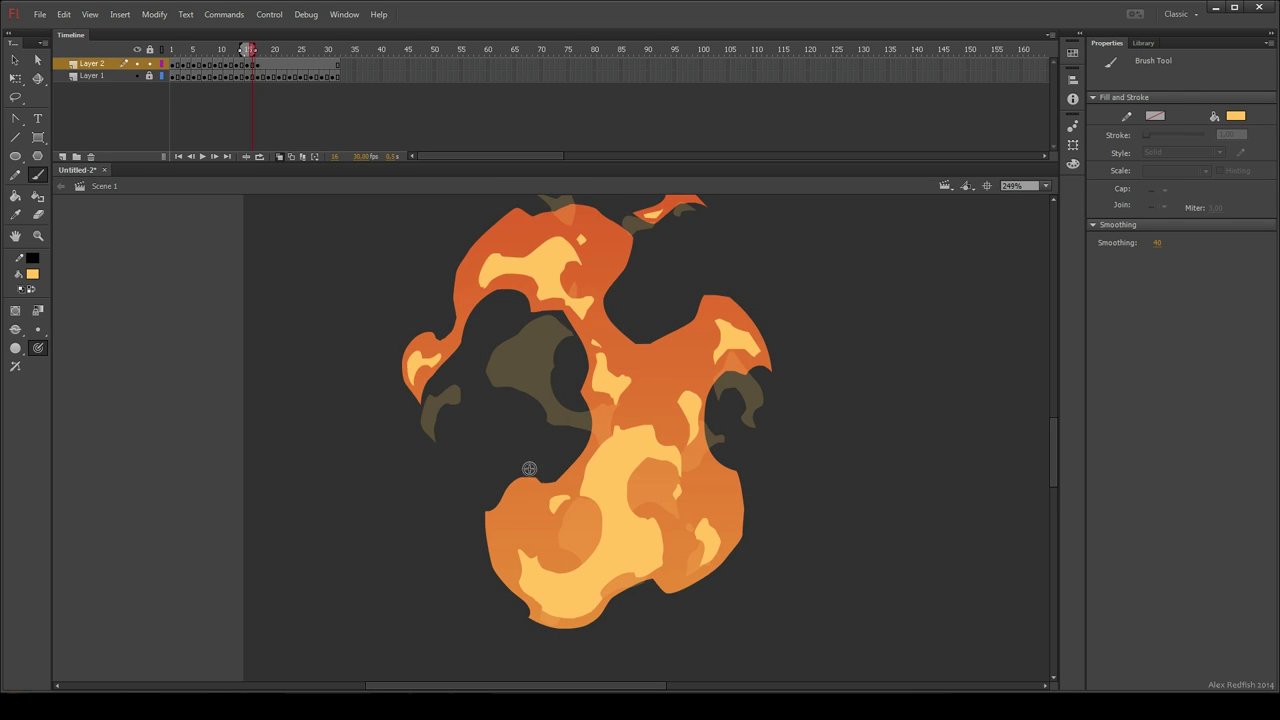
key("period")
key("z")
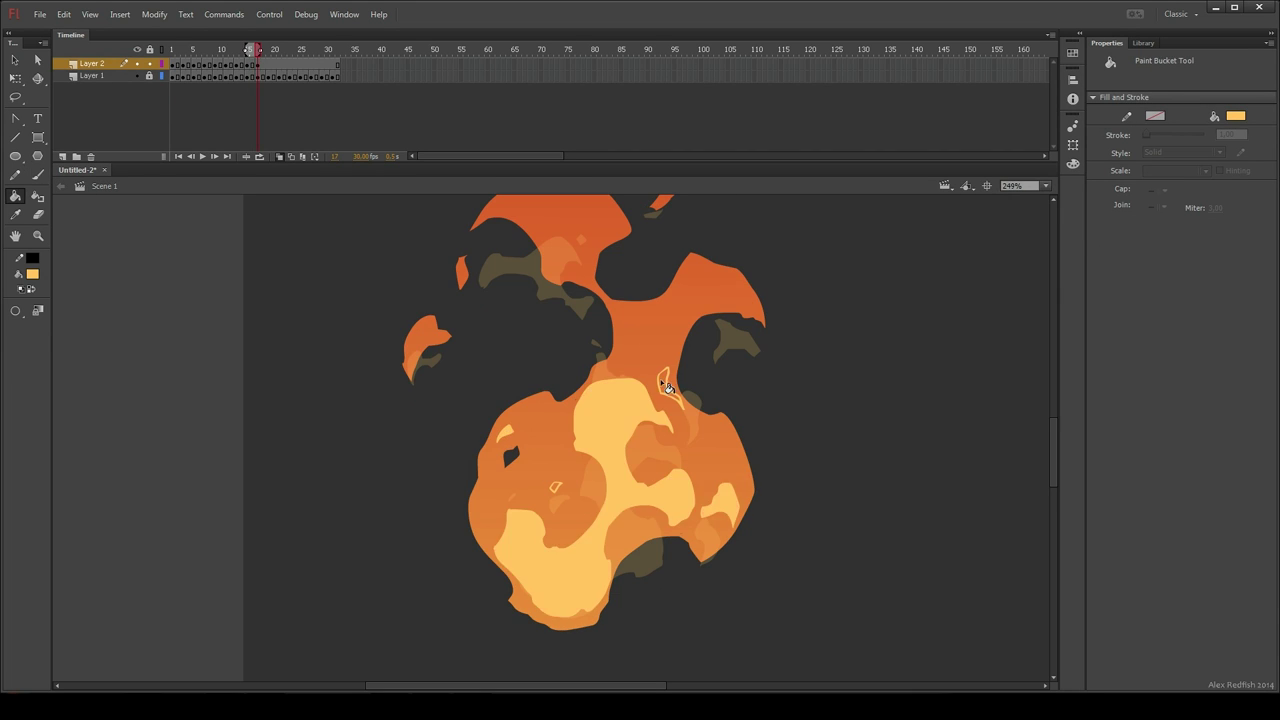
left_click(660, 382, "alt")
Step: Draw a yellow highlight in the right upper lobe of the frame 17 flame, plus tiny ones below it and on the neck
key("b")
left_click_drag(673, 326, 680, 330)
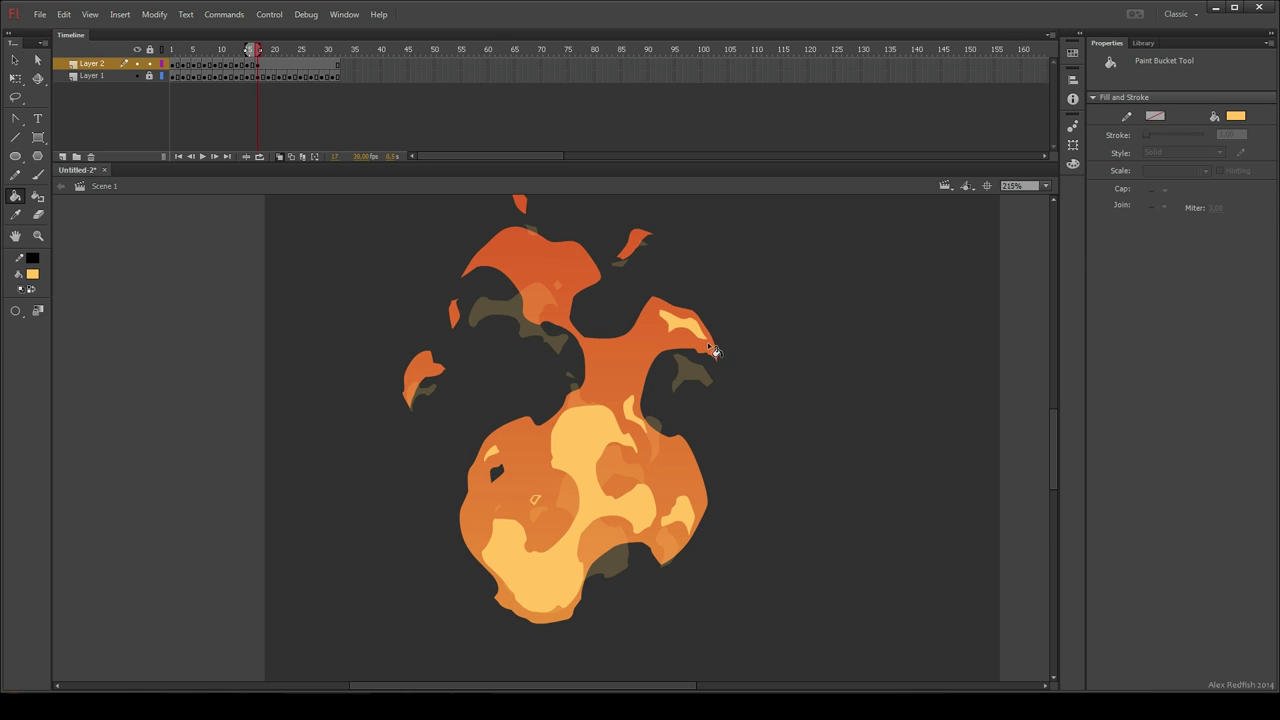
left_click_drag(594, 384, 594, 380)
key("k")
left_click(592, 382)
key("b")
left_click_drag(660, 337, 660, 341)
key("k")
left_click(659, 340)
Step: Draw yellow highlights in the upper-left lobe and the detached pieces of the frame 17 flame
key("b")
left_click_drag(482, 256, 516, 292)
key("k")
key("b")
key("k")
left_click(500, 260)
key("e")
key("b")
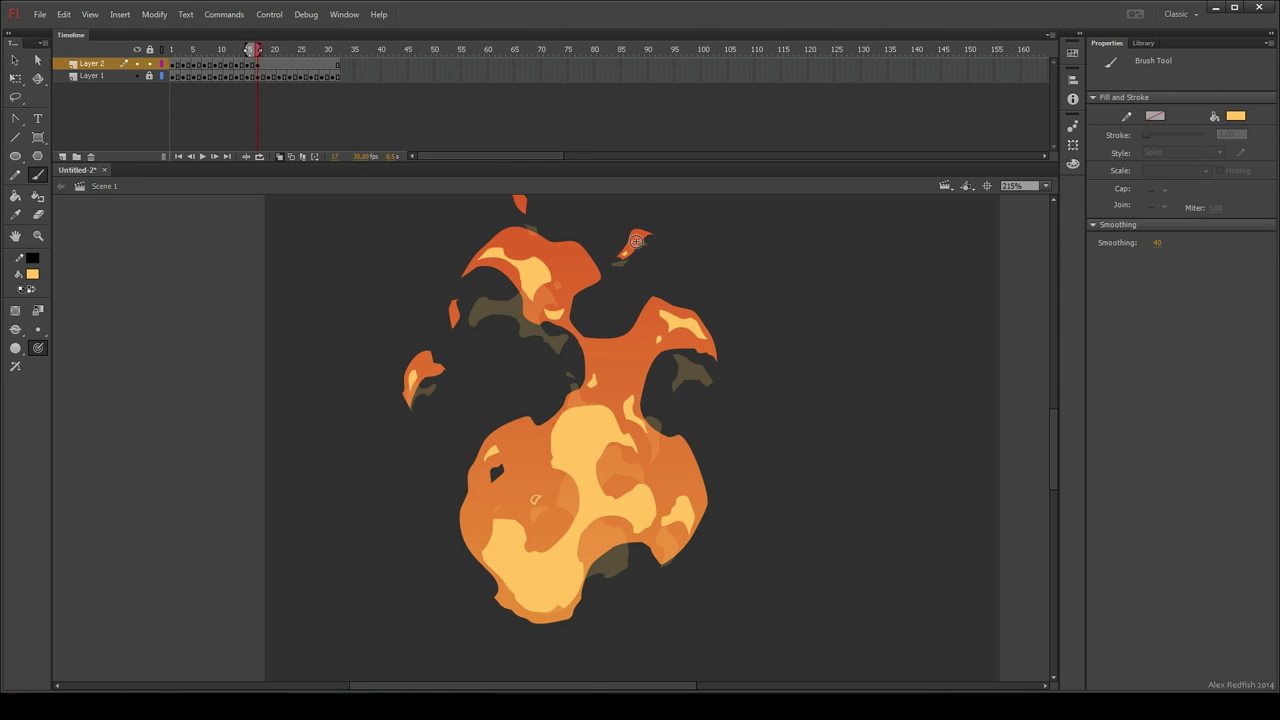
left_click_drag(627, 281, 637, 358)
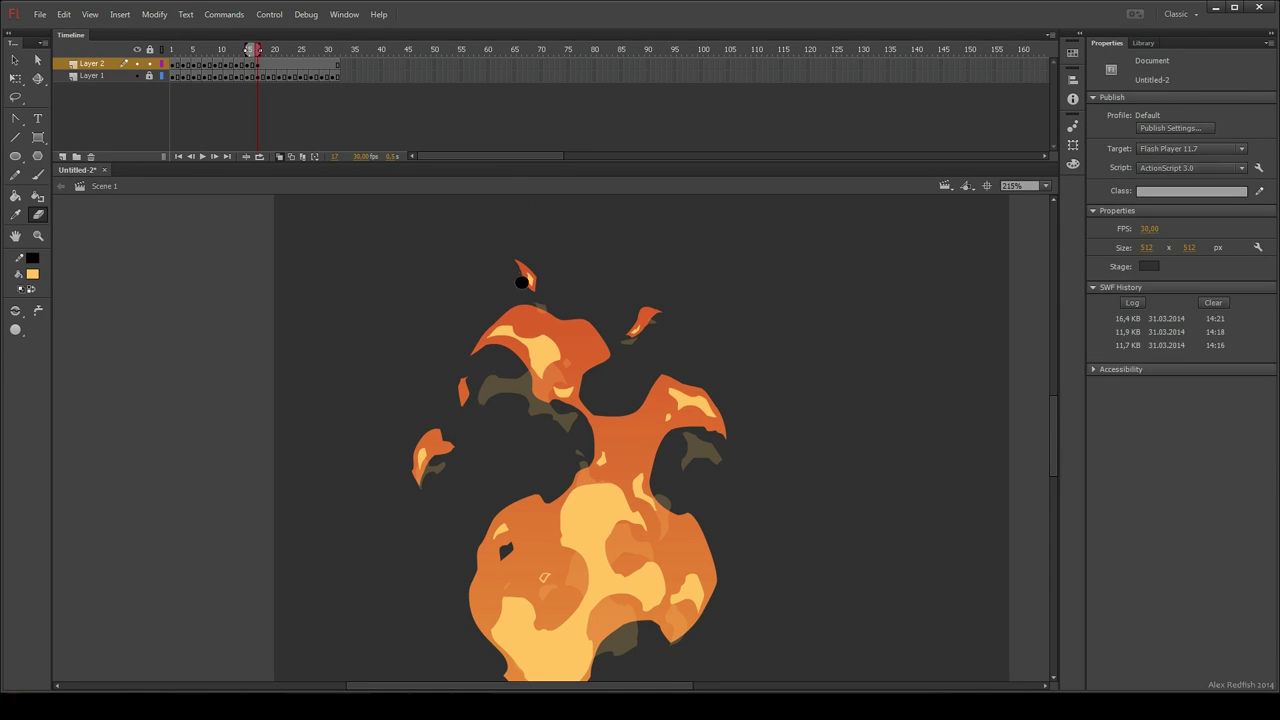
Step: Draw small yellow highlights in the detached pieces and the right upper lobe of the frame 19 flame
key("period")
key("period")
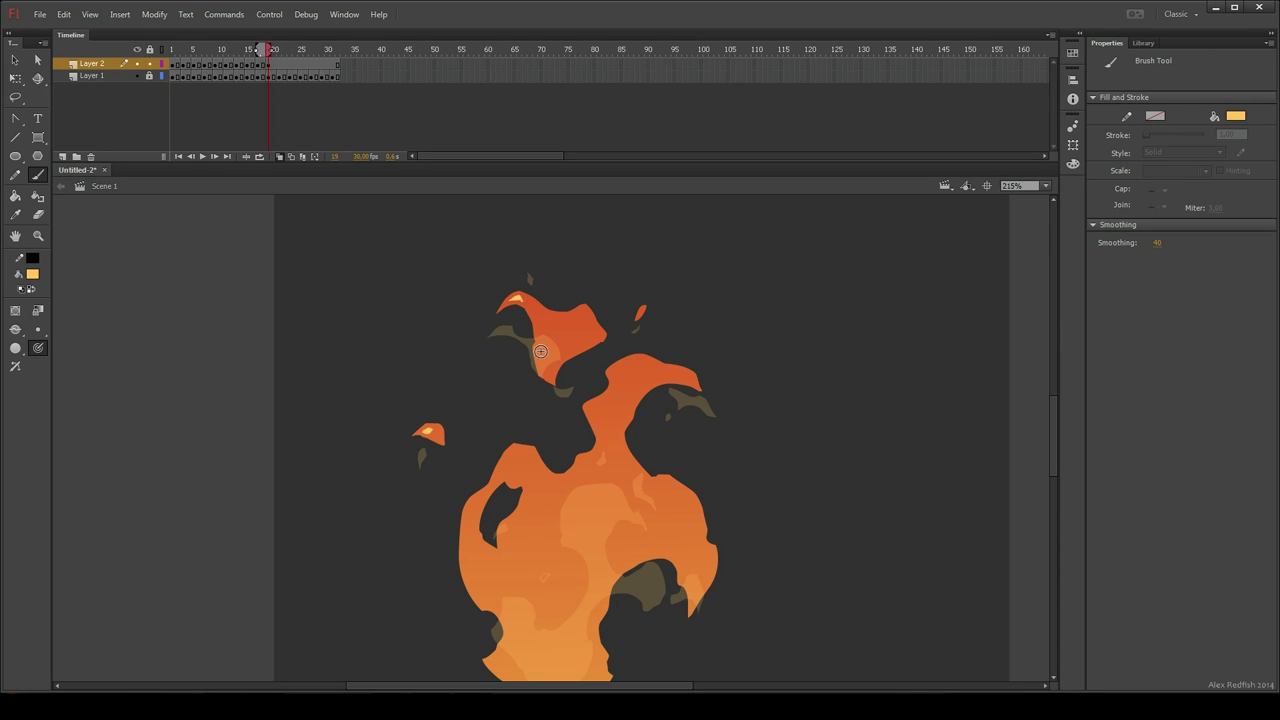
left_click_drag(562, 331, 552, 372)
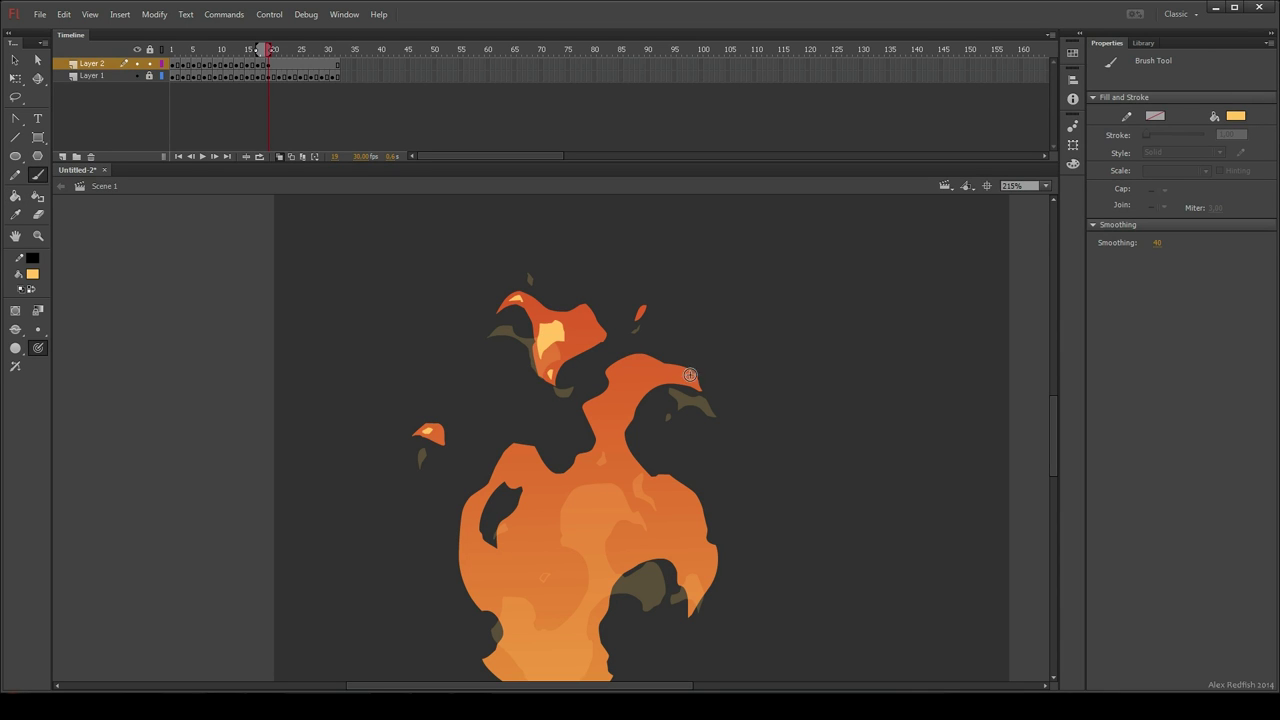
left_click_drag(676, 376, 677, 283)
key("e")
key("b")
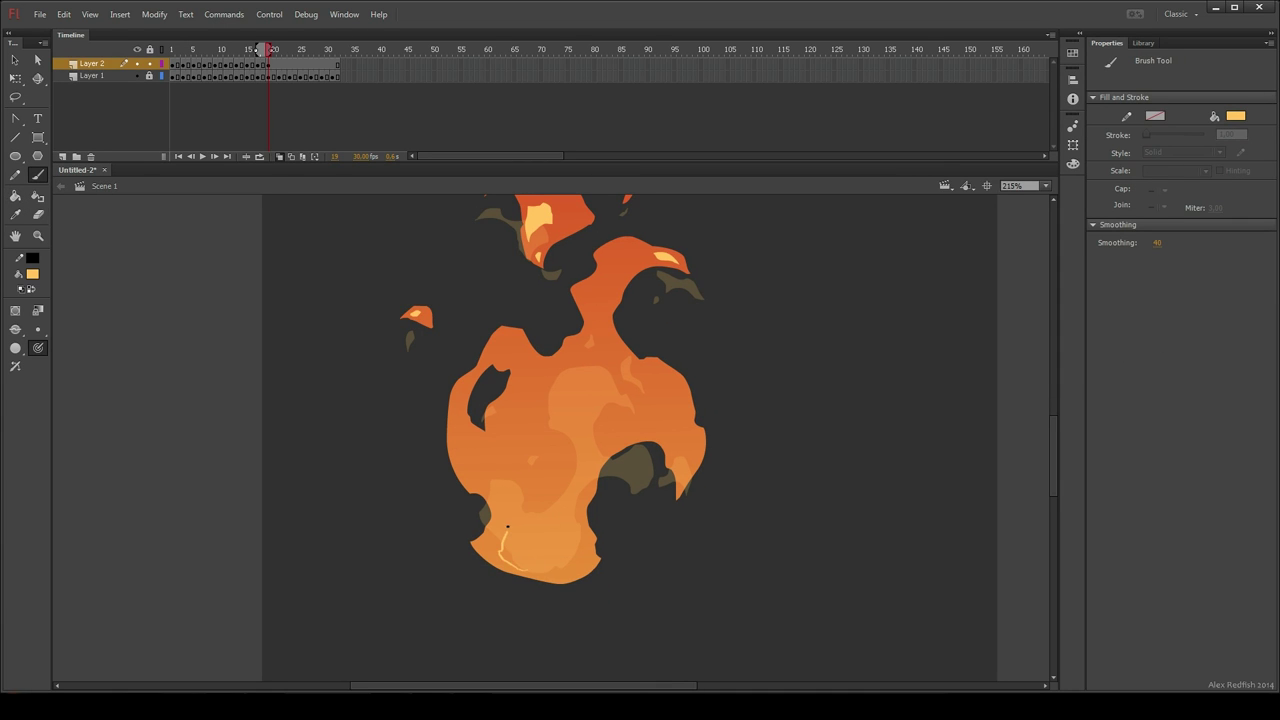
Step: Outline the main winding highlight in the body of the frame 19 flame, and fill it yellow
mouse_move(548, 485)
left_mouse_down()
mouse_move(580, 446)
mouse_move(548, 392)
left_mouse_up()
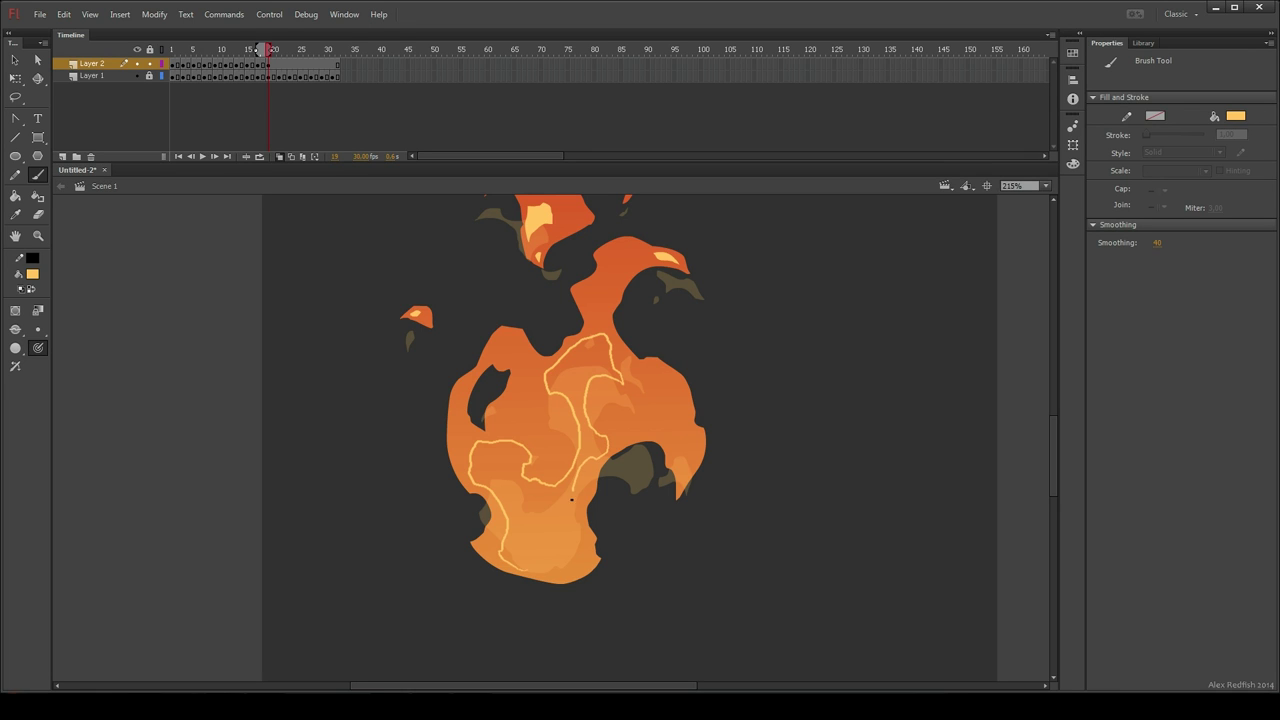
key("k")
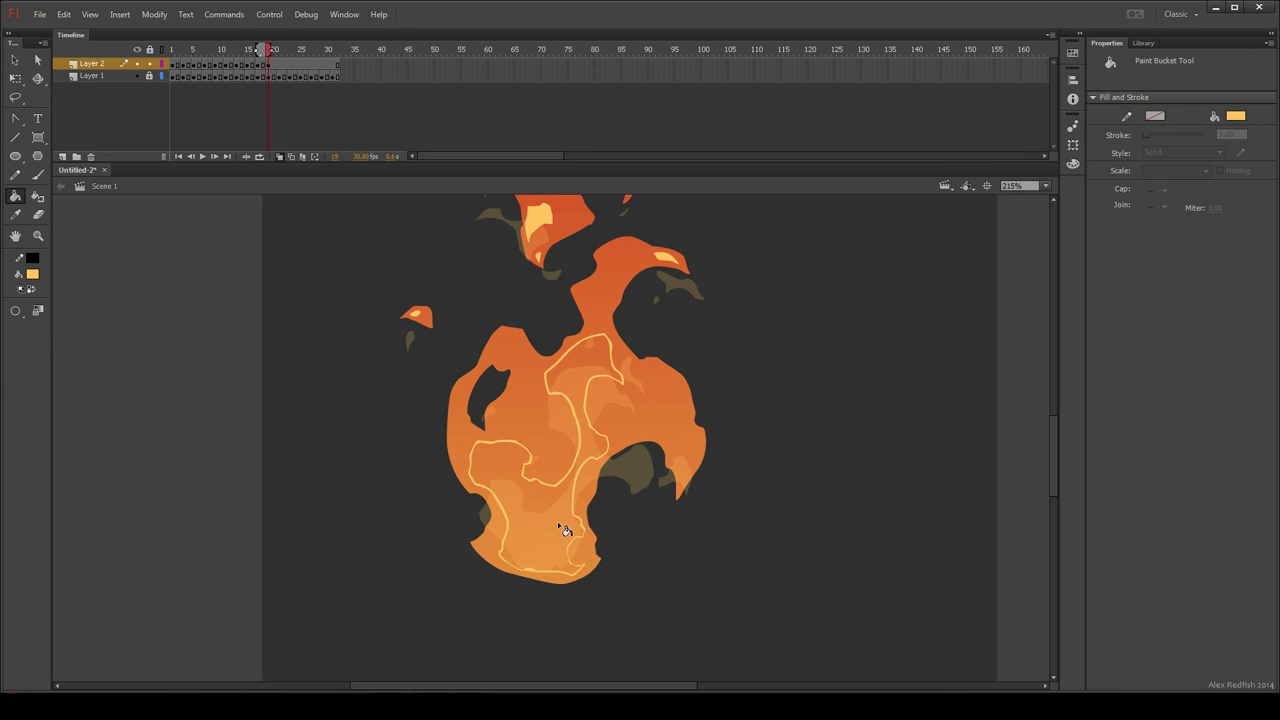
left_click(571, 500)
key("e")
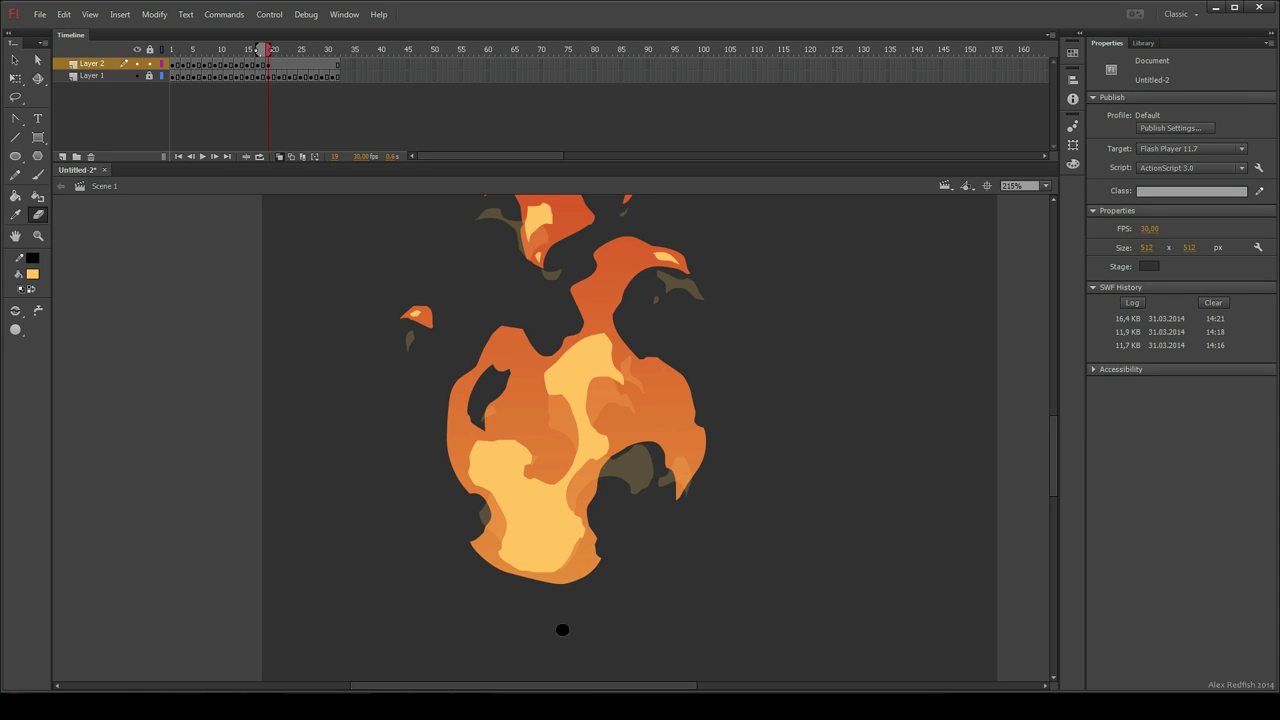
Step: Add a small yellow highlight at the lower-right base of the frame 19 flame
key("b")
key("k")
left_click(572, 571)
Step: Draw and fill two small yellow highlights beside and above the hole on the left of the frame 19 flame
key("b")
left_click_drag(475, 378, 473, 379)
key("k")
left_click(467, 384)
key("b")
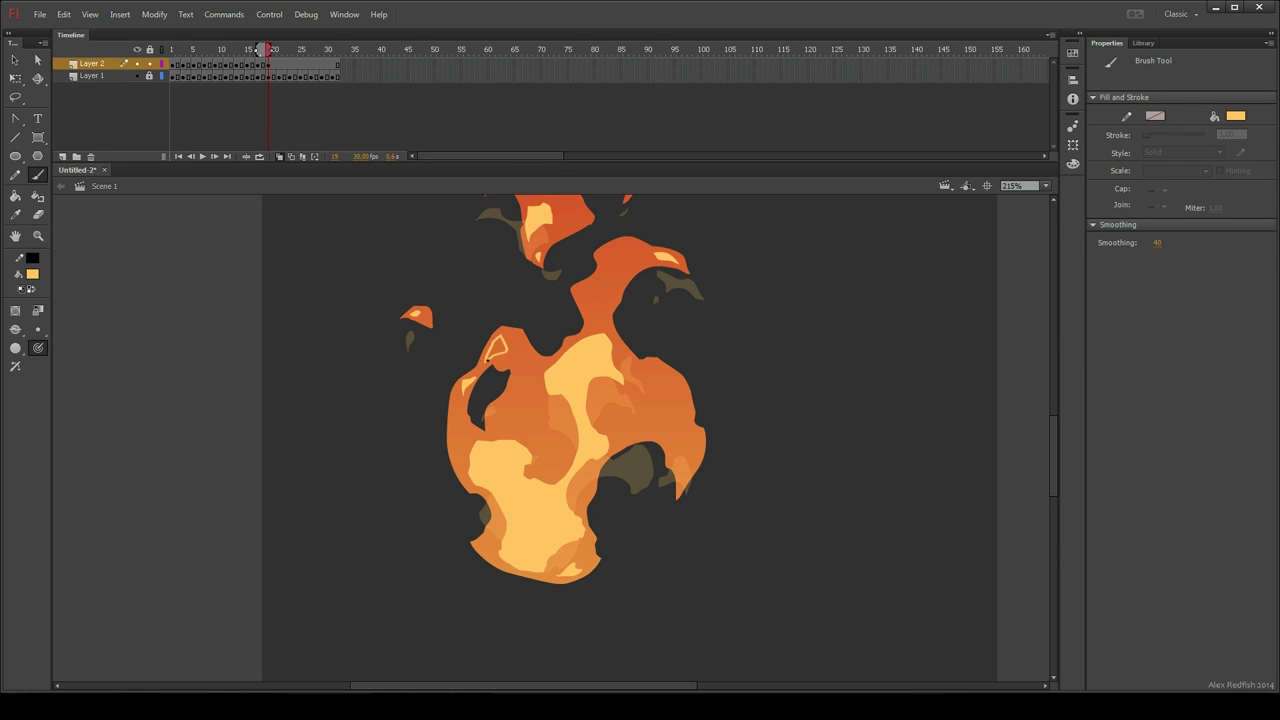
scroll(499, 351, "up", 1)
key("k")
key("n")
key("b")
Step: Add yellow highlights in the right tip, upper centre and right body of the frame 19 flame
left_click_drag(672, 487, 683, 477)
key("k")
left_click(685, 470)
key("b")
left_click_drag(624, 386, 618, 374)
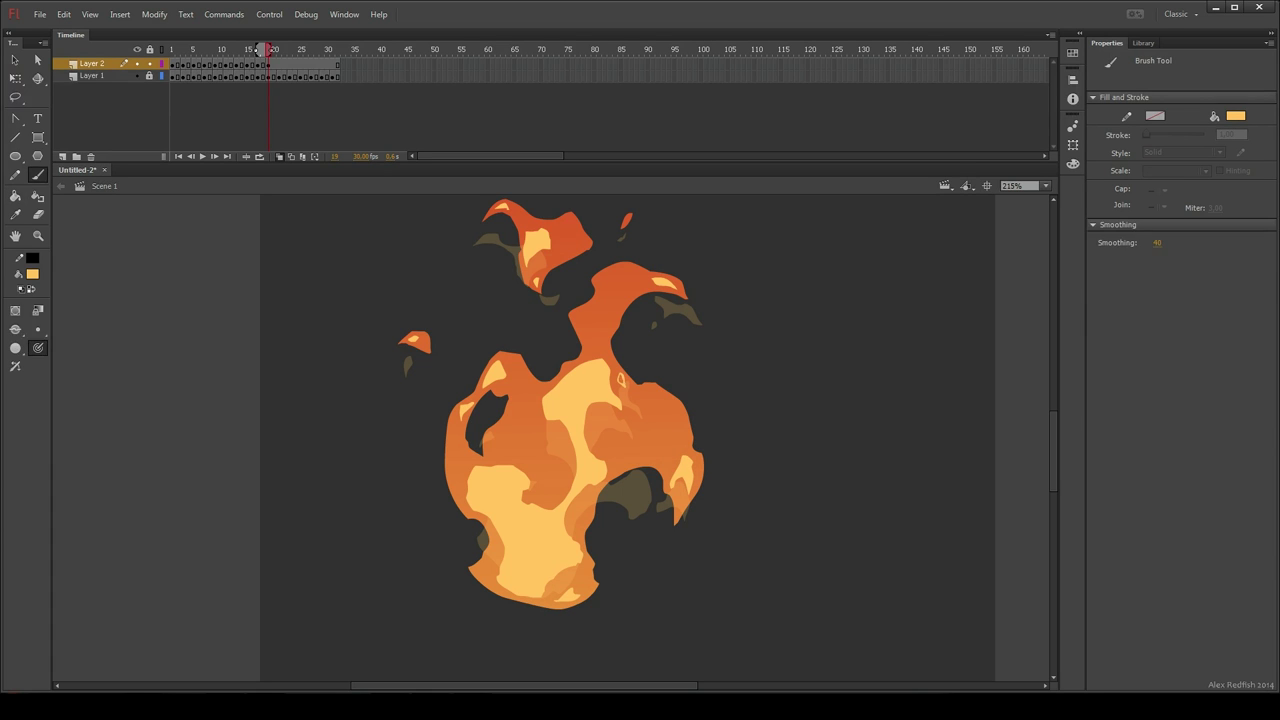
left_click_drag(666, 437, 666, 437)
scroll(665, 400, "up", 4)
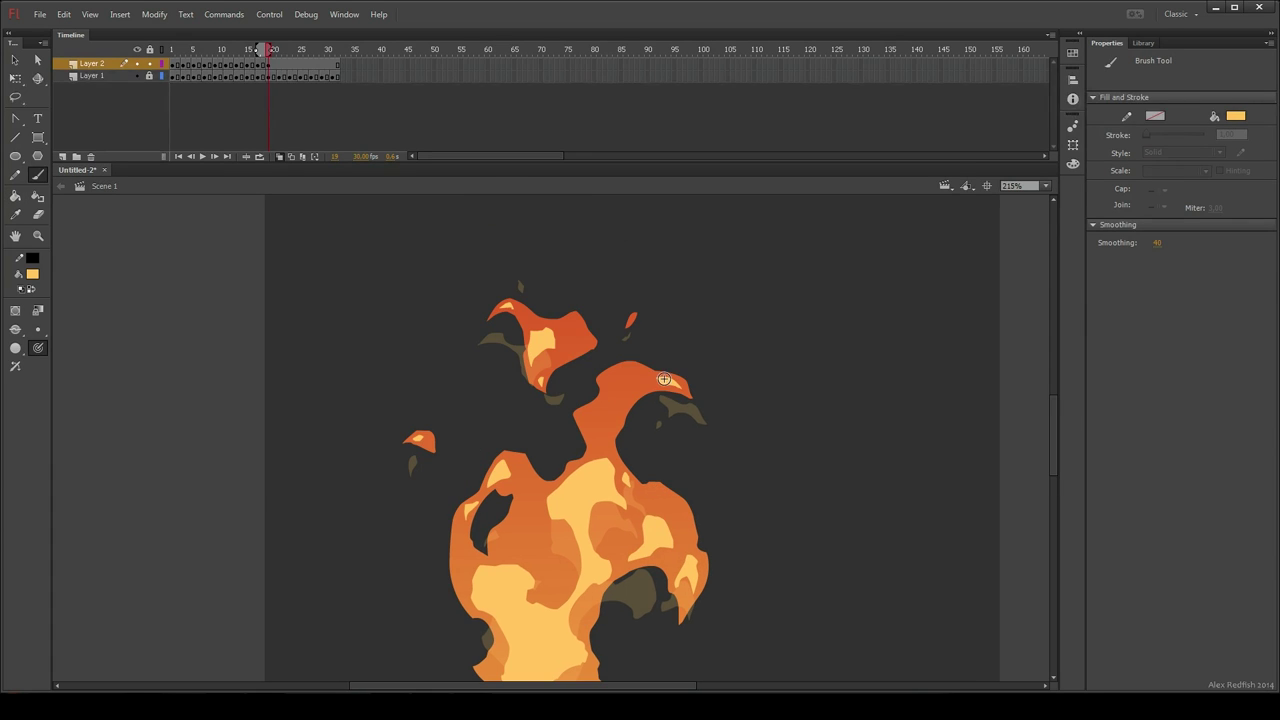
Step: Insert a blank keyframe at frame 21 on Layer 2, then outline the main body highlight and fill it yellow
key("period")
key("period")
key("F7")
left_click_drag(616, 492, 602, 393)
left_click_drag(517, 602, 507, 598)
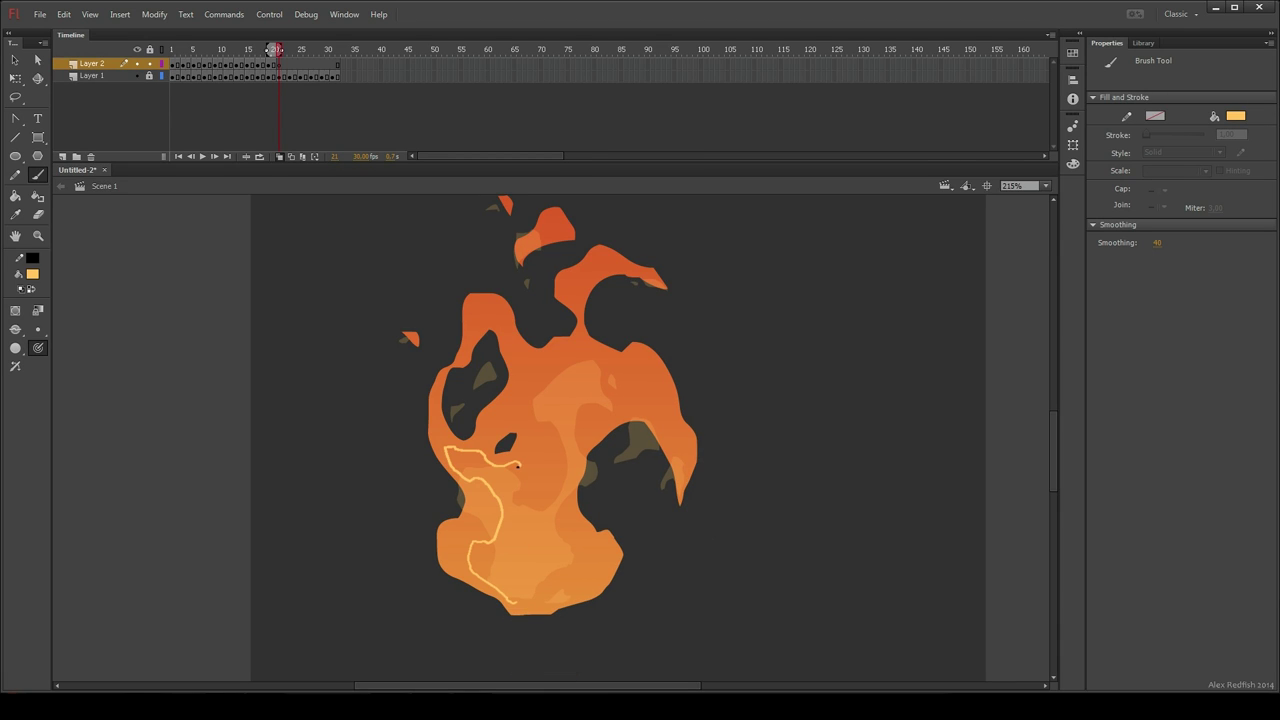
left_click_drag(535, 583, 520, 602)
key("k")
left_click(526, 505)
Step: Finish the large lower body highlight on the frame 21 flame, fill it yellow and trim its upper edges
key("b")
key("e")
left_click_drag(494, 451, 560, 432)
key("b")
left_click_drag(491, 460, 546, 475)
key("k")
left_click(507, 471)
key("e")
left_click_drag(456, 438, 486, 451)
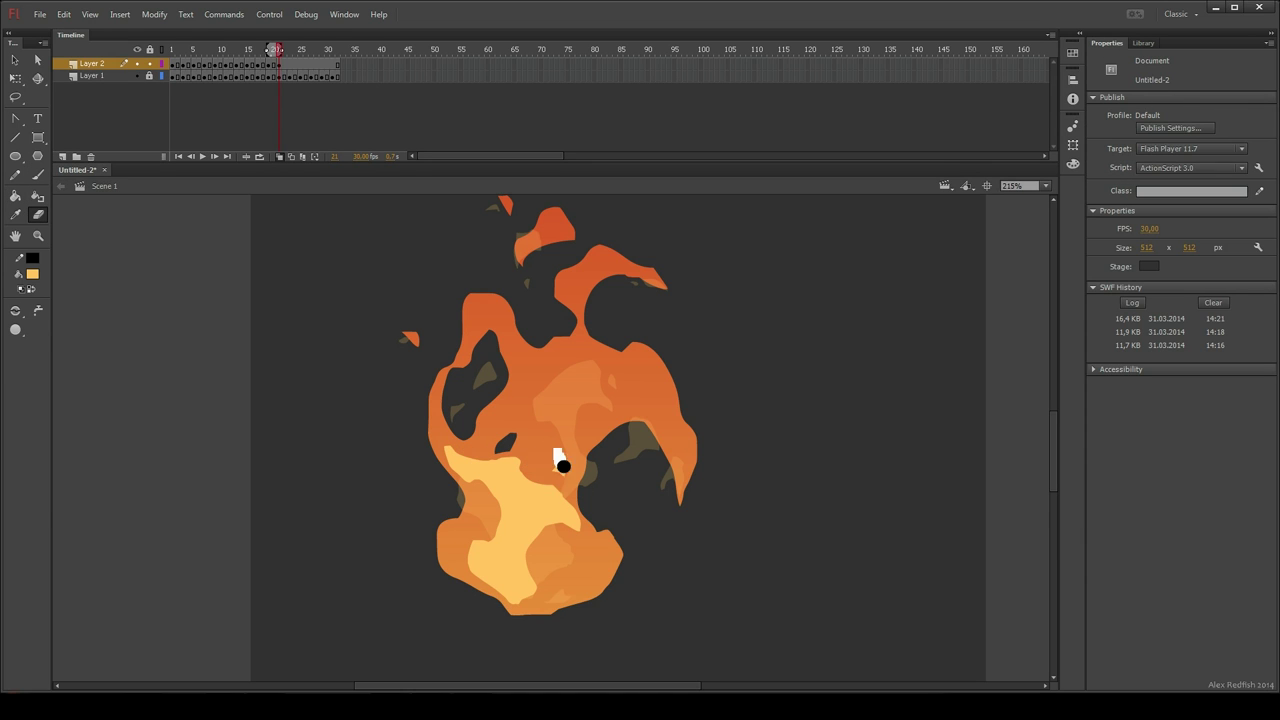
Step: Outline the curved upper centre highlight on the frame 21 flame, fill it yellow and trim its right edge
key("b")
left_click_drag(561, 474, 582, 427)
left_click_drag(531, 385, 605, 373)
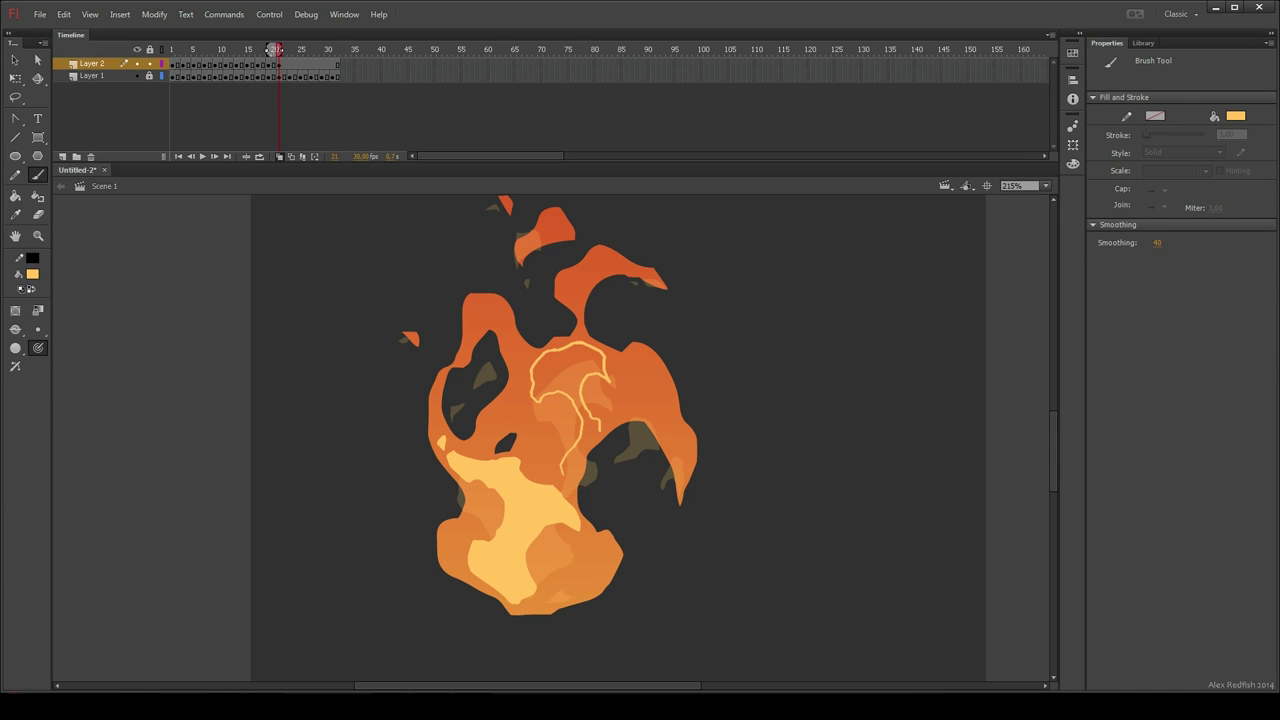
left_click_drag(602, 430, 572, 466)
key("l")
key("k")
left_click(589, 421)
key("e")
left_click_drag(608, 387, 590, 408)
Step: Add yellow highlights in the right tip and right body of the frame 21 flame
key("b")
left_click_drag(685, 466, 689, 448)
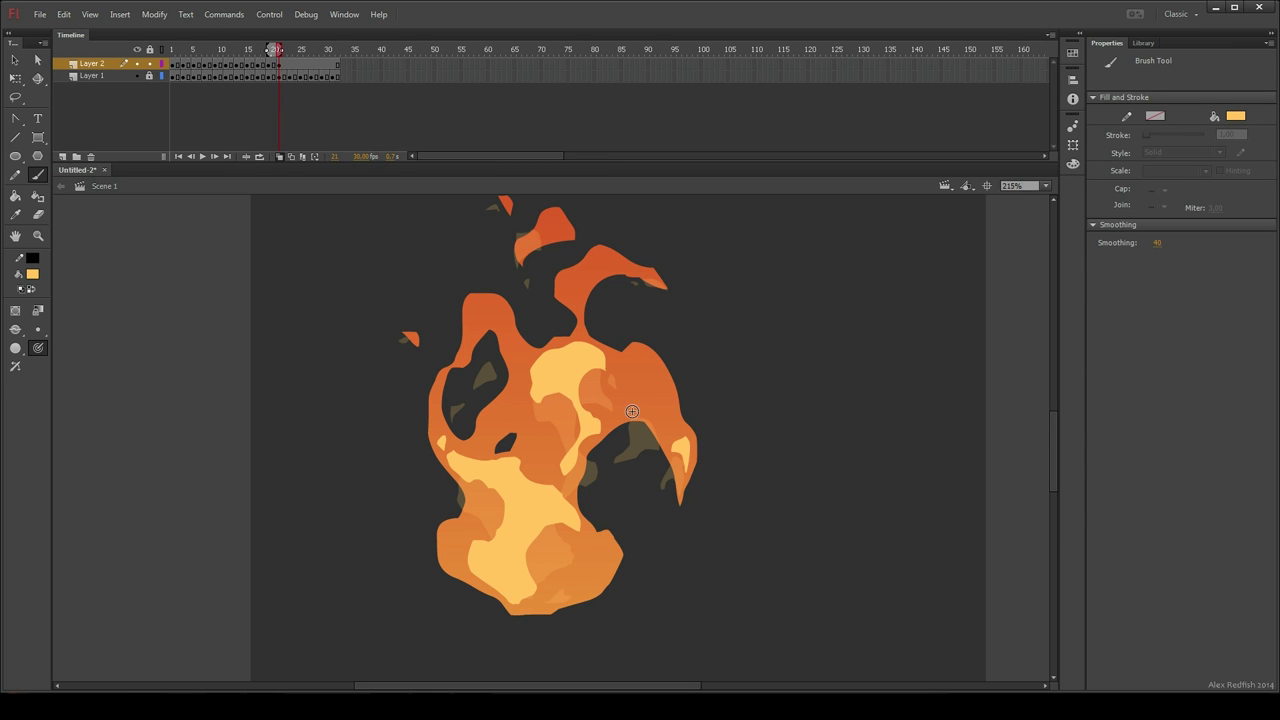
left_click_drag(631, 414, 632, 412)
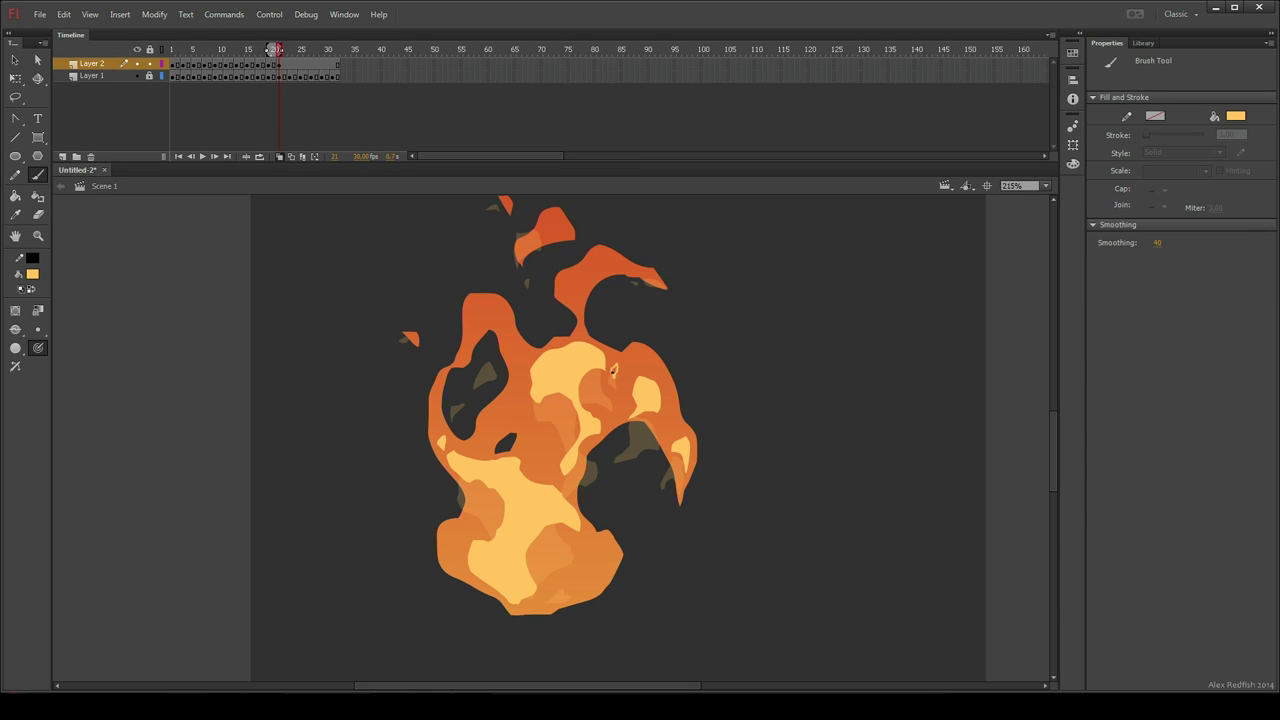
Step: Trim the body highlight below the small hole and add a thin yellow highlight along the flame's left edge on frame 21
key("e")
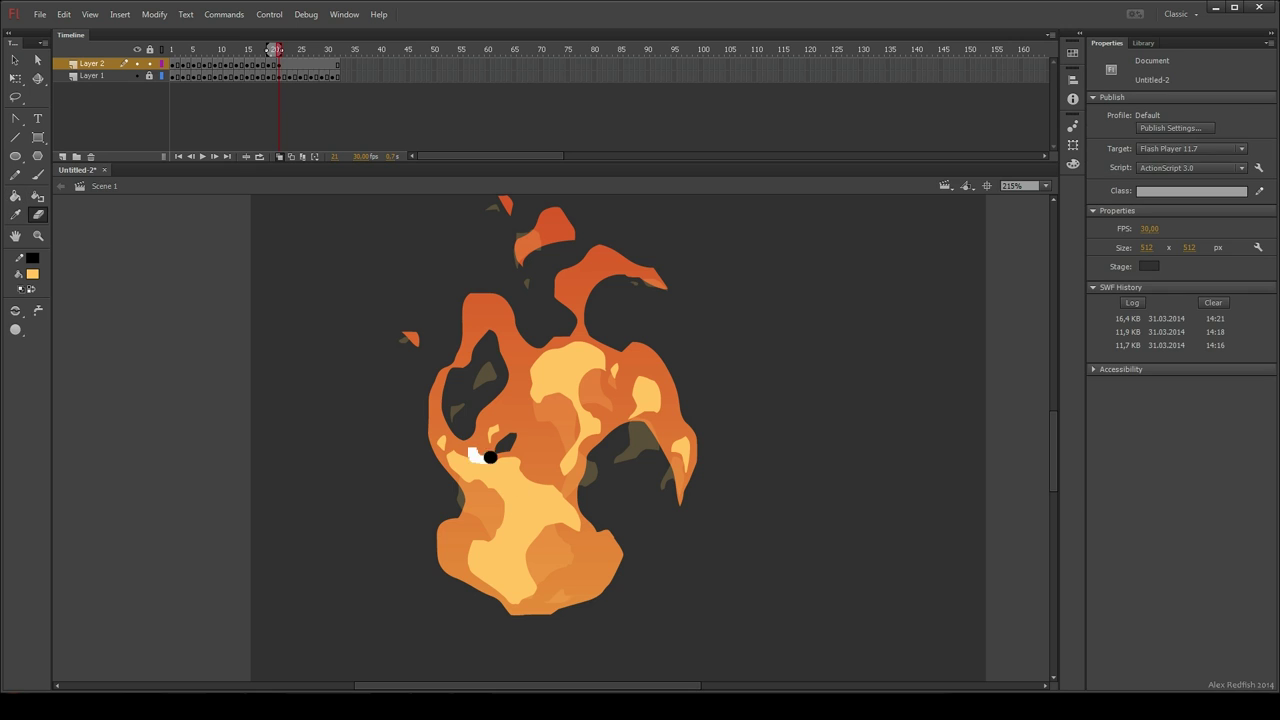
key("b")
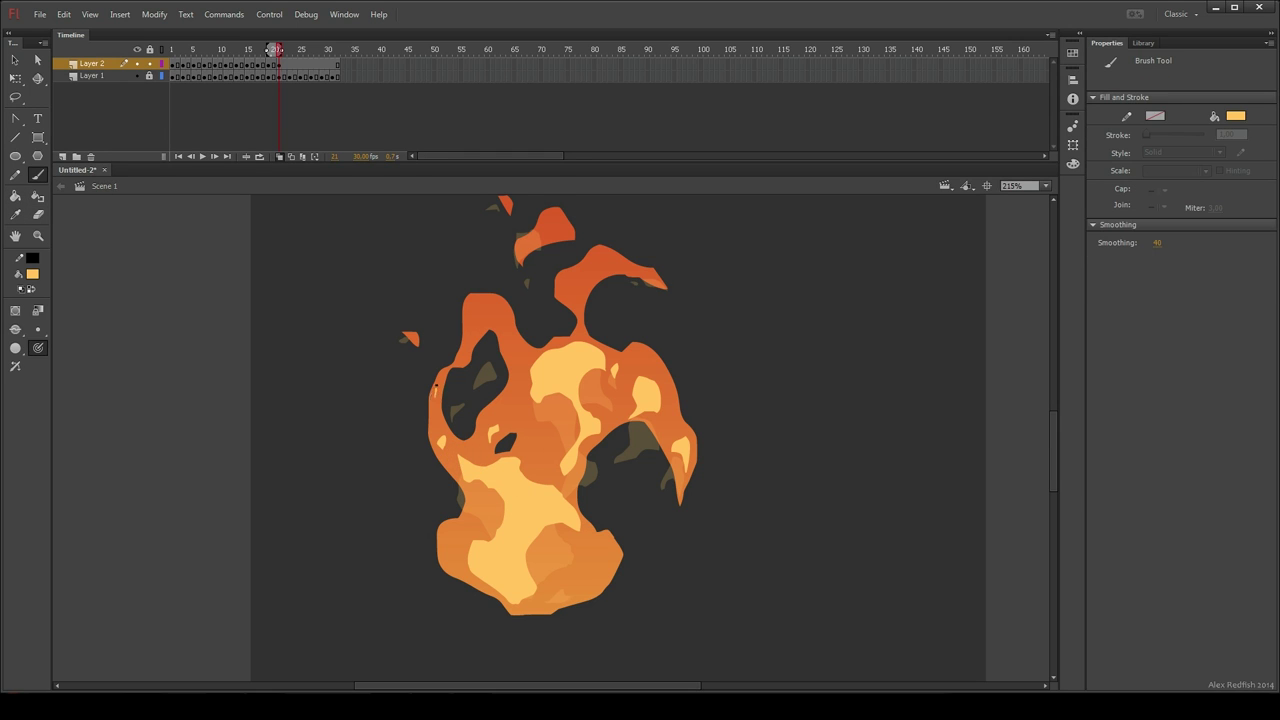
key("k")
left_click(439, 387)
Step: Draw and fill the yellow highlights running up the left tongue of the frame 21 flame
key("b")
key("k")
left_click_drag(467, 352, 469, 346)
key("b")
key("k")
left_click(475, 315)
Step: Add yellow highlights to the detached pieces at the top and the upper-right tongue tip of the frame 21 flame
key("b")
left_click_drag(519, 254, 523, 365)
key("k")
left_click(530, 243)
key("e")
key("b")
key("e")
key("b")
left_click_drag(508, 446, 486, 314)
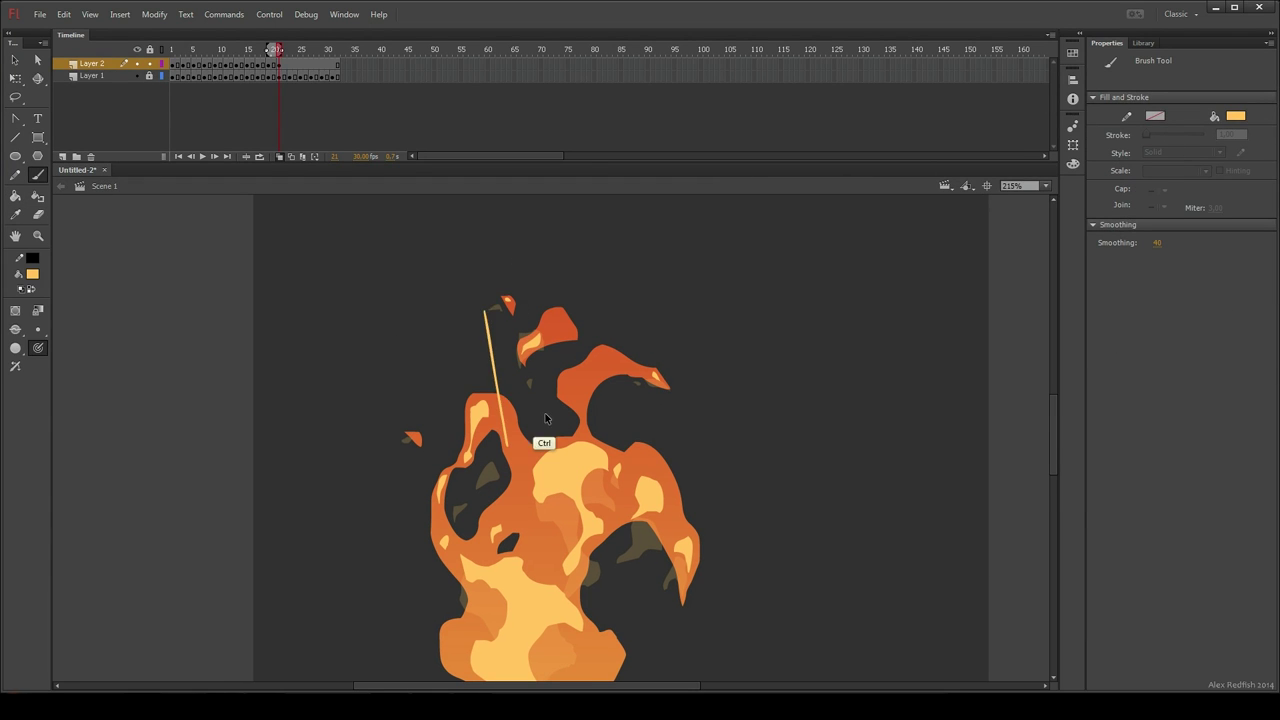
key("ctrl+z")
Step: Add a yellow highlight at the lower-right base of the frame 21 flame
left_click_drag(568, 676, 548, 545)
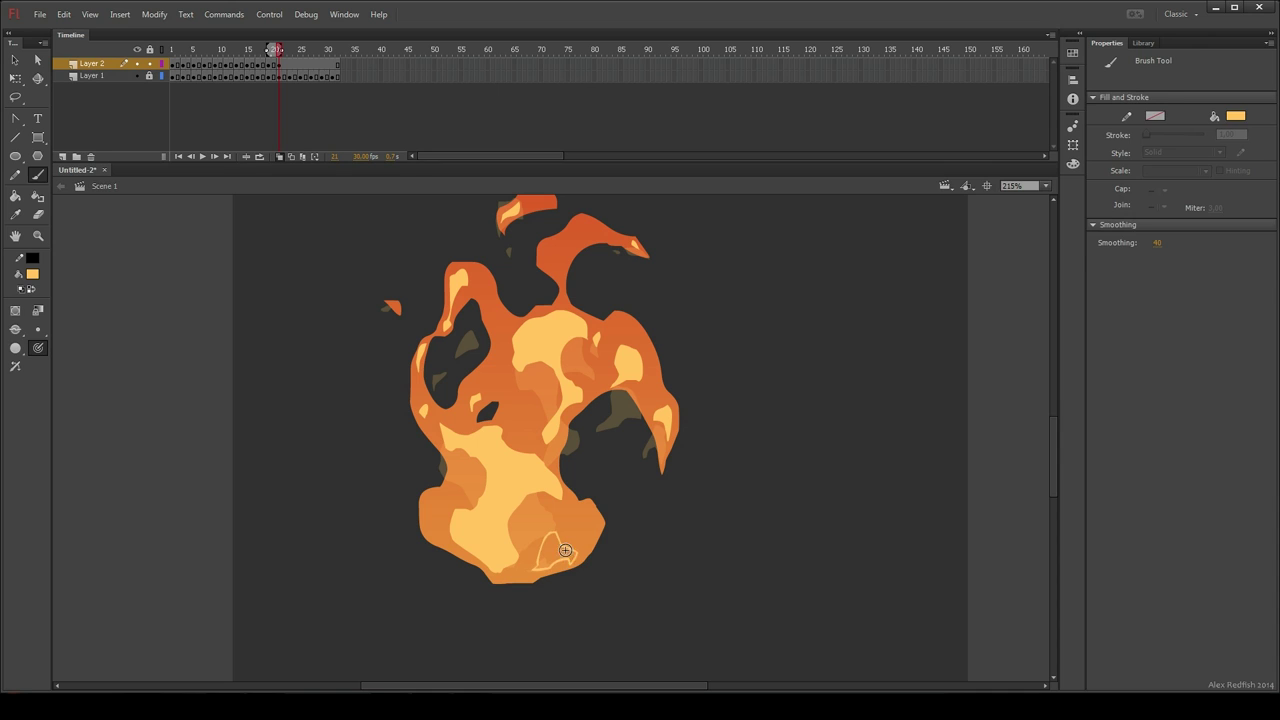
key("e")
left_click_drag(511, 438, 561, 492)
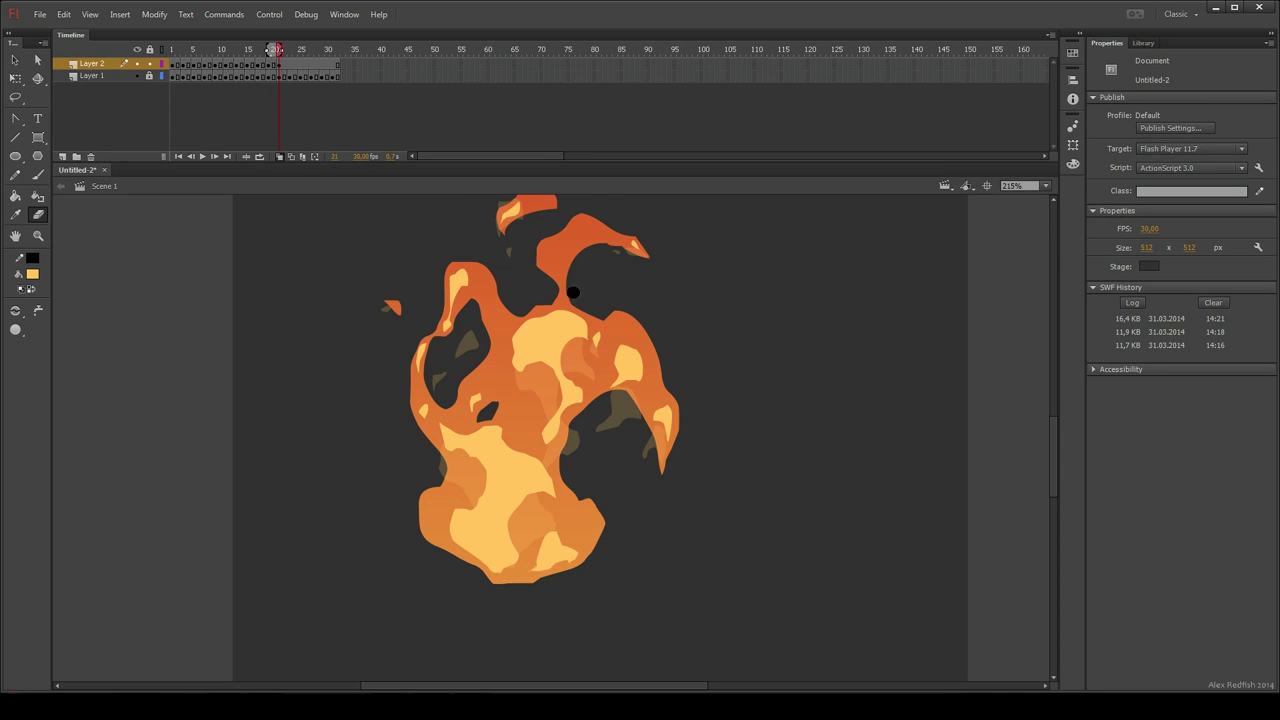
Step: Return to frame 19 and outline a small yellow highlight in the neck of its upper-right tongue
key("comma")
key("b")
key("comma")
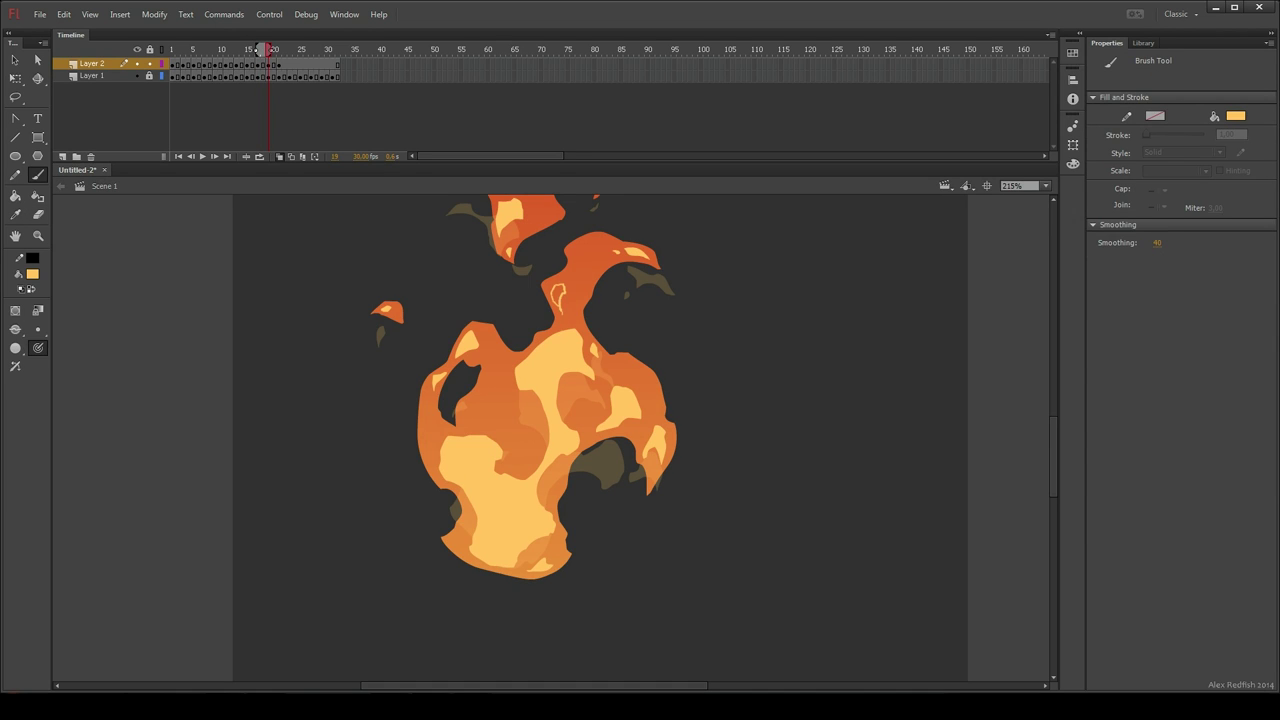
Step: Insert a blank keyframe at frame 23 on Layer 2 and add a yellow highlight in the detached upper-right tongue
key("period")
key("period")
key("period")
key("period")
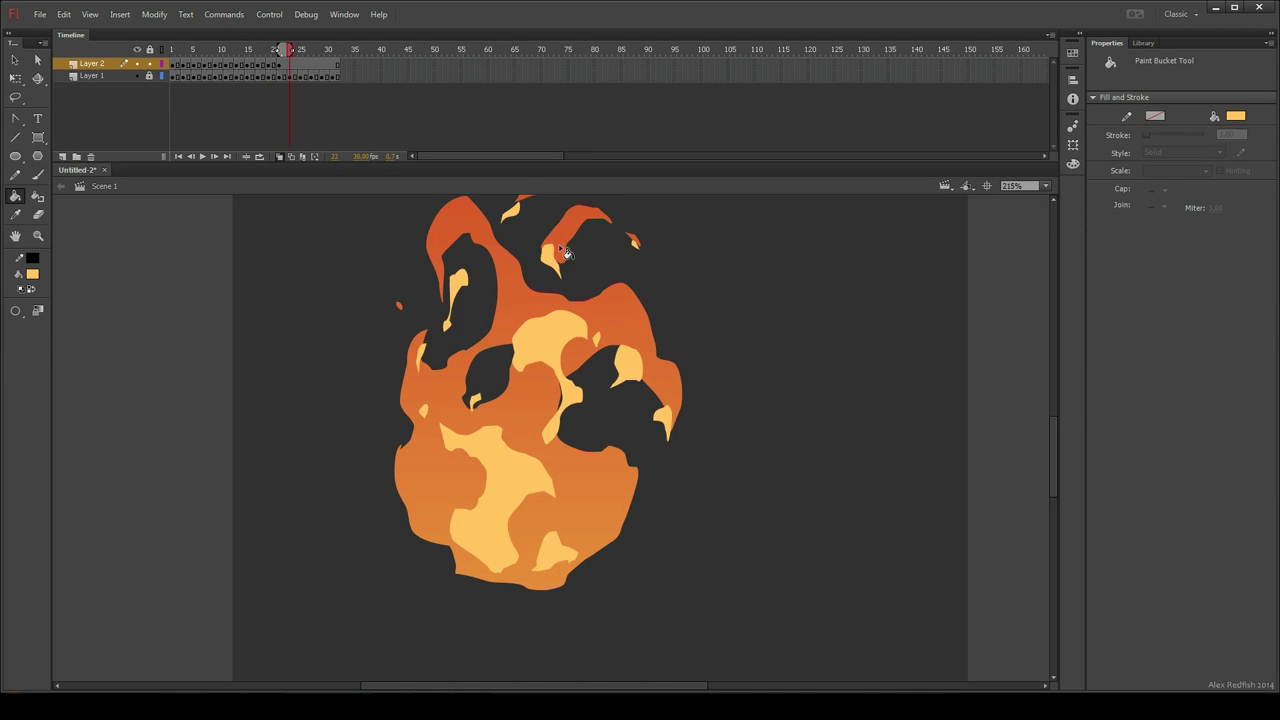
key("k")
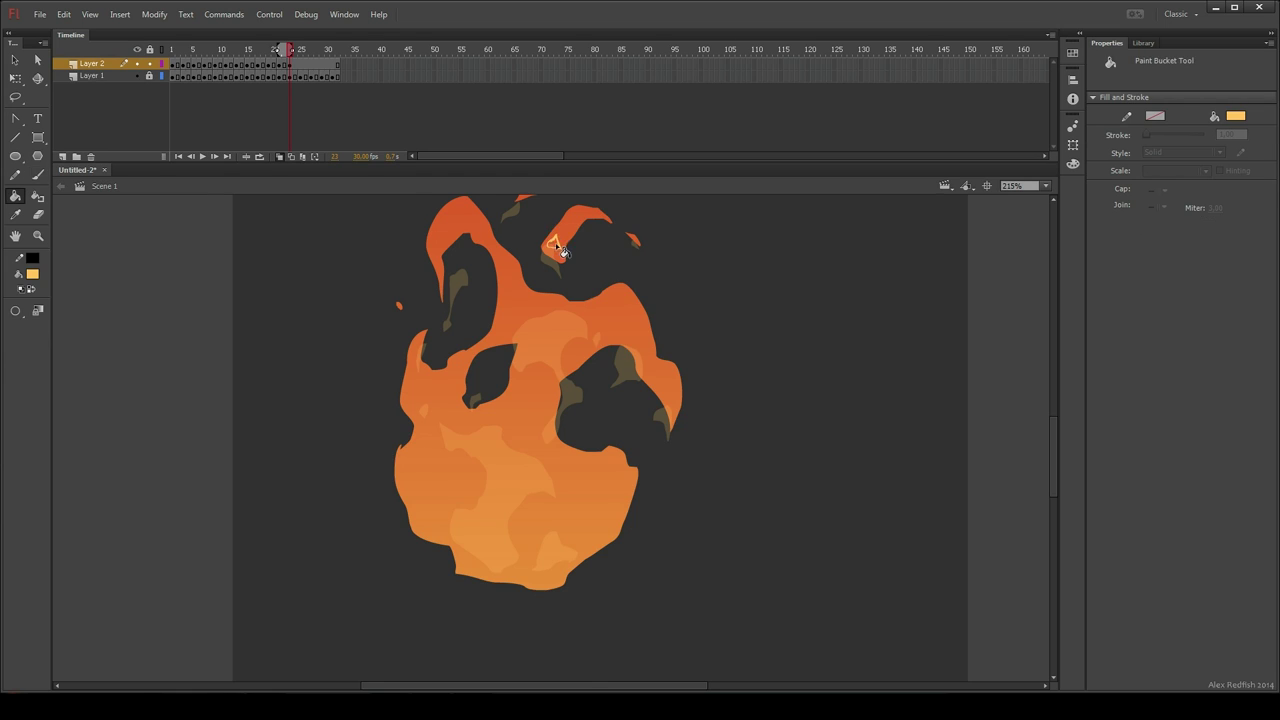
left_click(555, 243)
left_click_drag(555, 243, 574, 353)
Step: Draw and fill yellow highlights in the top detached piece and the left tongue of the frame 23 flame
key("b")
left_click_drag(547, 290, 546, 293)
key("k")
left_click(546, 298)
key("b")
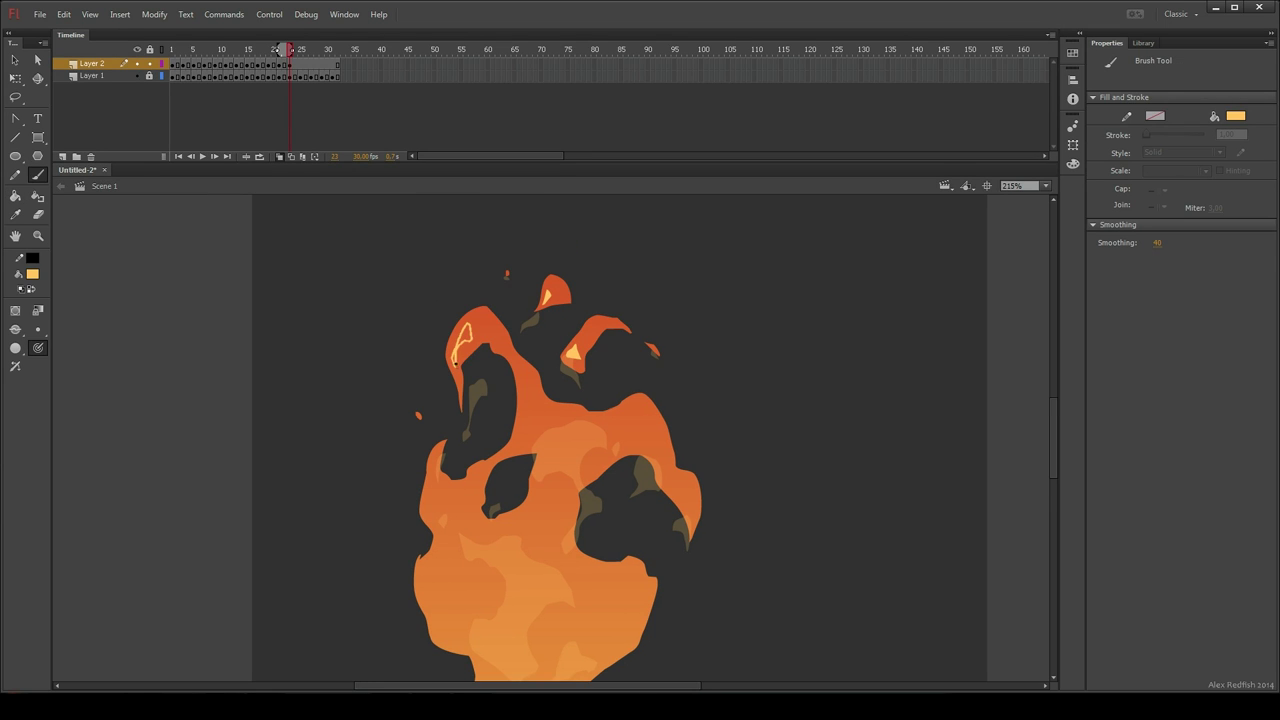
left_click_drag(456, 364, 456, 361)
key("k")
left_click(465, 337)
left_click_drag(511, 446, 494, 349)
Step: Outline and fill yellow highlights across the upper centre and right shoulder of the frame 23 flame
key("b")
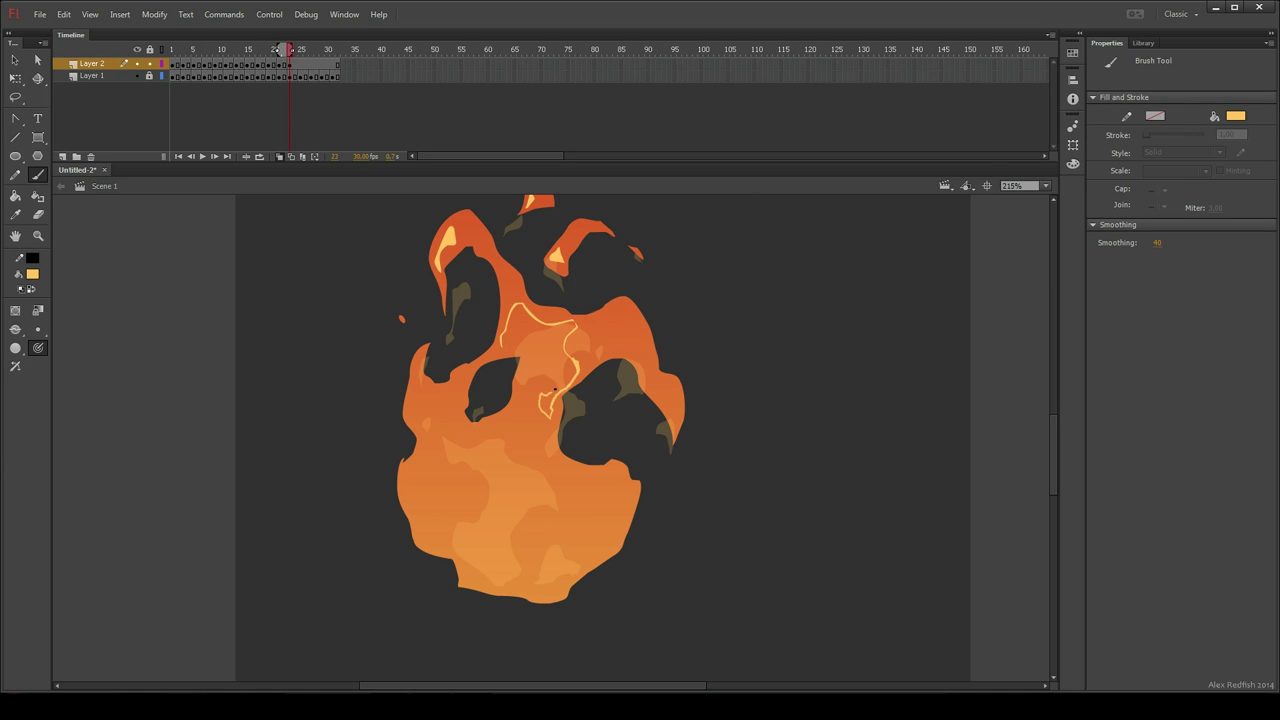
mouse_move(505, 341)
left_mouse_down()
mouse_move(615, 341)
mouse_move(628, 360)
left_mouse_up()
key("k")
left_click(596, 338)
key("b")
Step: Add yellow highlights in the right tip, beside the central holes and in the left edge tip of the frame 23 flame
left_click_drag(670, 398, 677, 422)
key("k")
key("b")
key("k")
left_click(671, 408)
key("e")
key("b")
left_click_drag(548, 429, 543, 430)
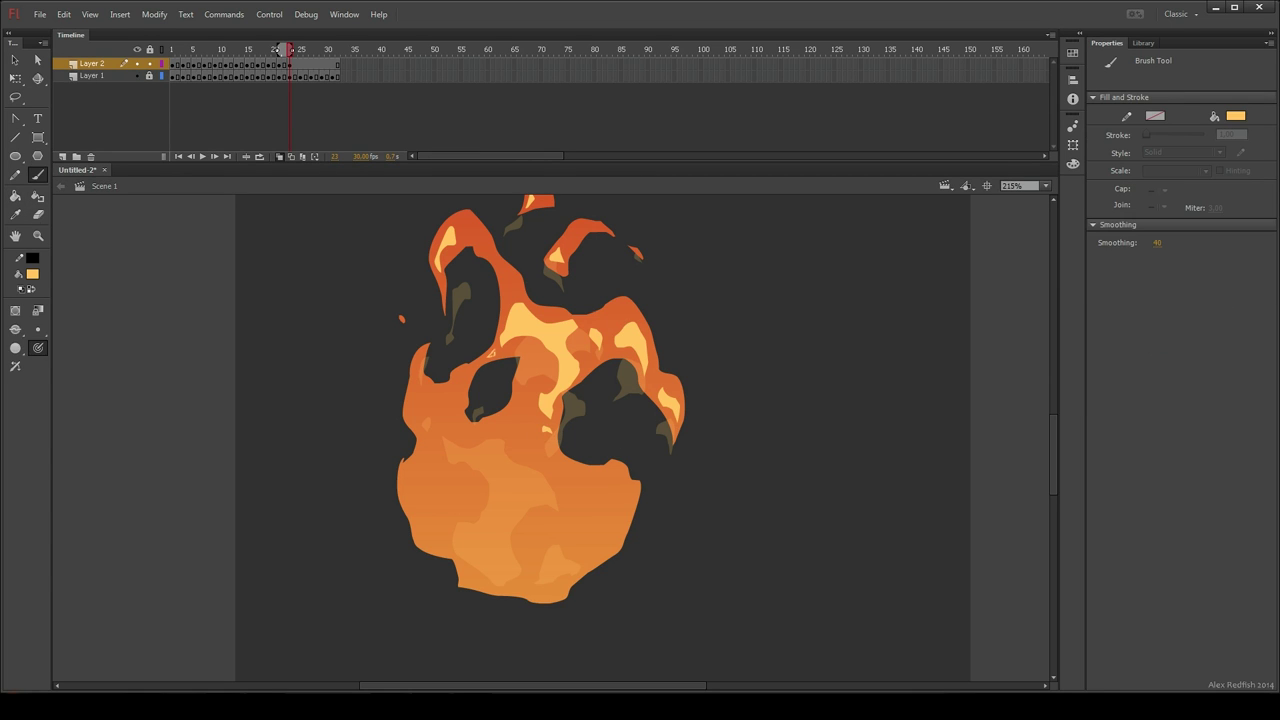
left_click_drag(418, 366, 417, 363)
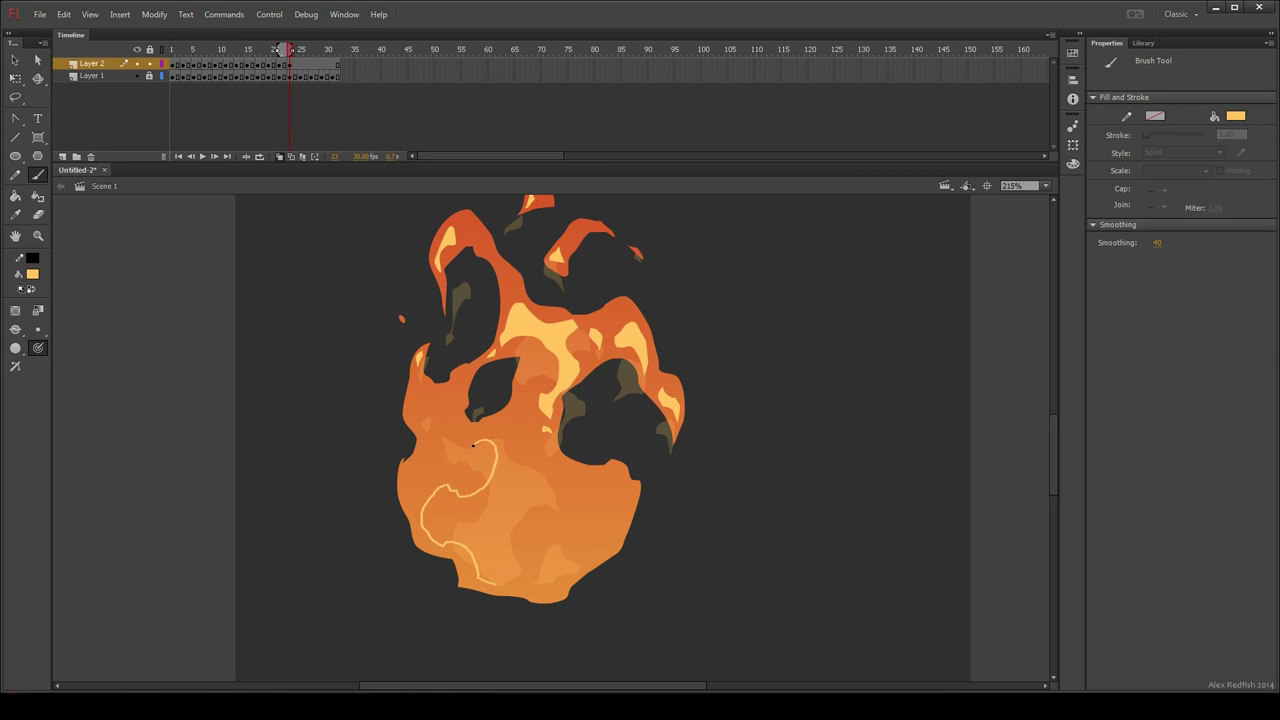
Step: Outline the large lower-left body highlight on the frame 23 flame, fill it yellow and trim its right edge
mouse_move(542, 466)
left_mouse_down()
mouse_move(516, 535)
mouse_move(536, 544)
mouse_move(496, 582)
left_mouse_up()
key("e")
key("k")
left_click(498, 548)
key("e")
left_click_drag(543, 534, 502, 572)
left_click_drag(547, 550, 509, 568)
Step: Fill a lower-right base highlight yellow and add small highlights at the upper-left and centre of the frame 23 body
key("b")
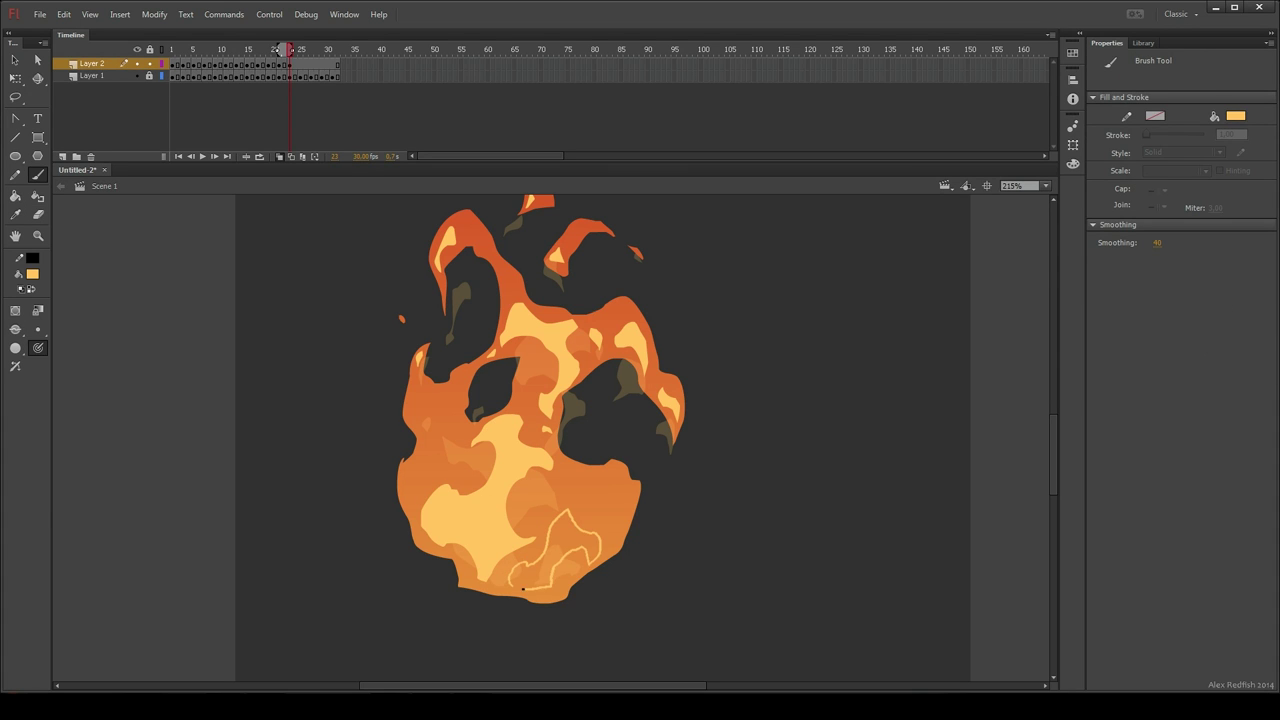
key("k")
left_click(583, 559)
key("b")
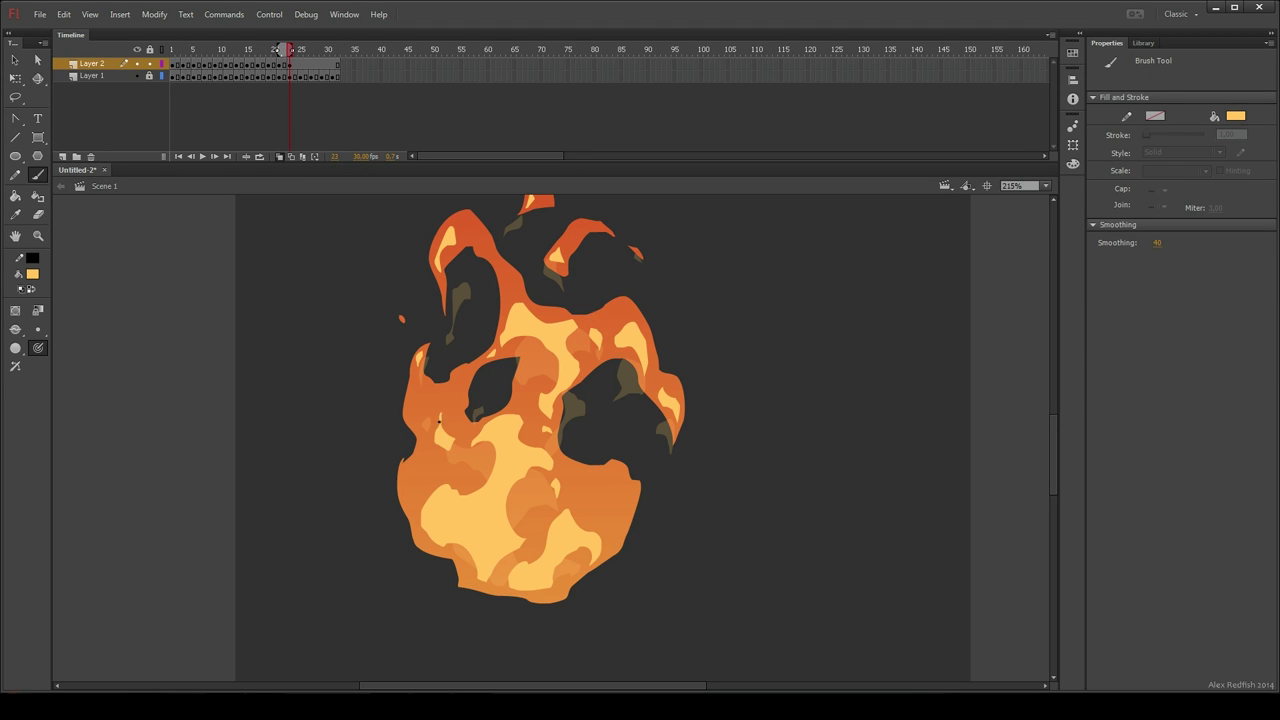
key("k")
key("e")
Step: Return to frame 21 and draw and fill a further yellow highlight on the right side of the flame's base
left_click(390, 375, "ctrl+alt")
mouse_move(535, 438)
left_mouse_down()
mouse_move(604, 480)
mouse_move(577, 431)
left_mouse_up()
left_click(570, 434, "ctrl+alt")
left_click(570, 434, "ctrl+alt")
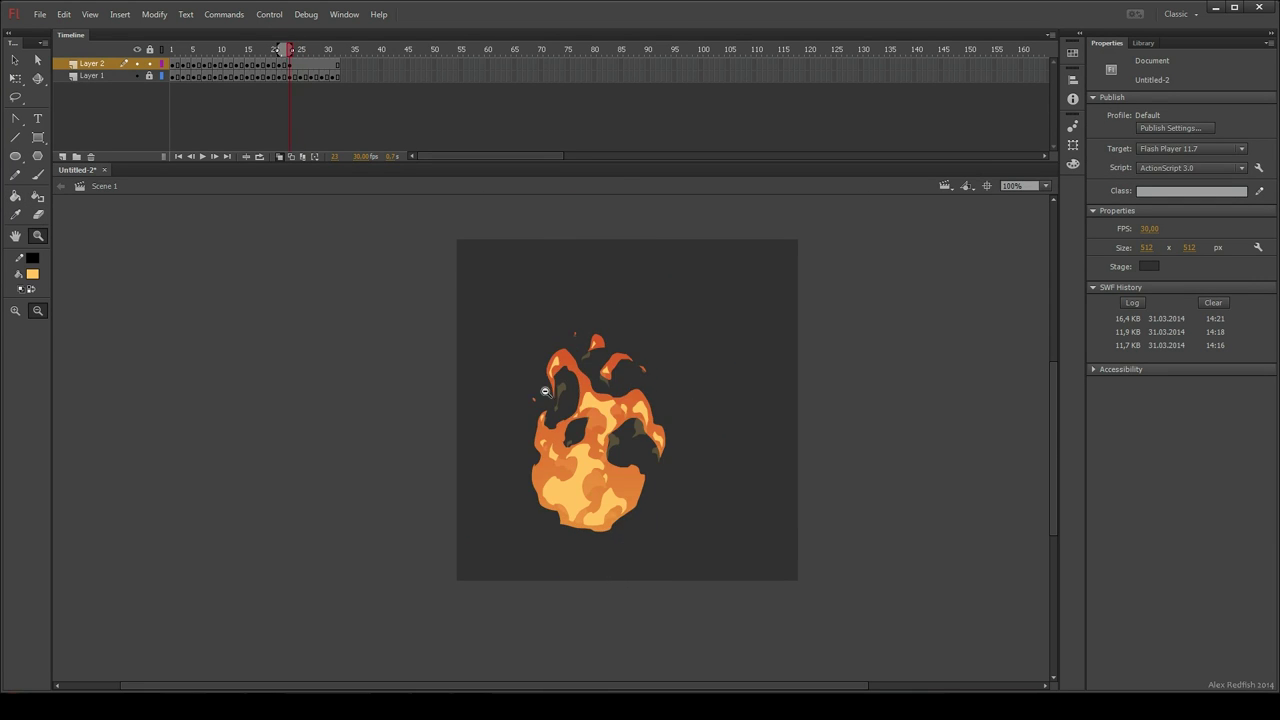
key("comma")
key("comma")
left_click_drag(545, 392, 655, 567)
key("b")
mouse_move(578, 519)
left_mouse_down()
mouse_move(603, 529)
mouse_move(599, 492)
mouse_move(647, 446)
left_mouse_up()
key("k")
left_click(605, 528)
key("v")
key("b")
left_click(628, 544, "ctrl")
Step: Go back to frame 23 and extend the lower-right base highlight upward along the flame's right side, filling it yellow
key("period")
key("period")
key("e")
key("b")
mouse_move(623, 517)
left_mouse_down()
mouse_move(603, 489)
mouse_move(621, 493)
left_mouse_up()
key("k")
left_click(636, 477)
key("b")
key("e")
key("b")
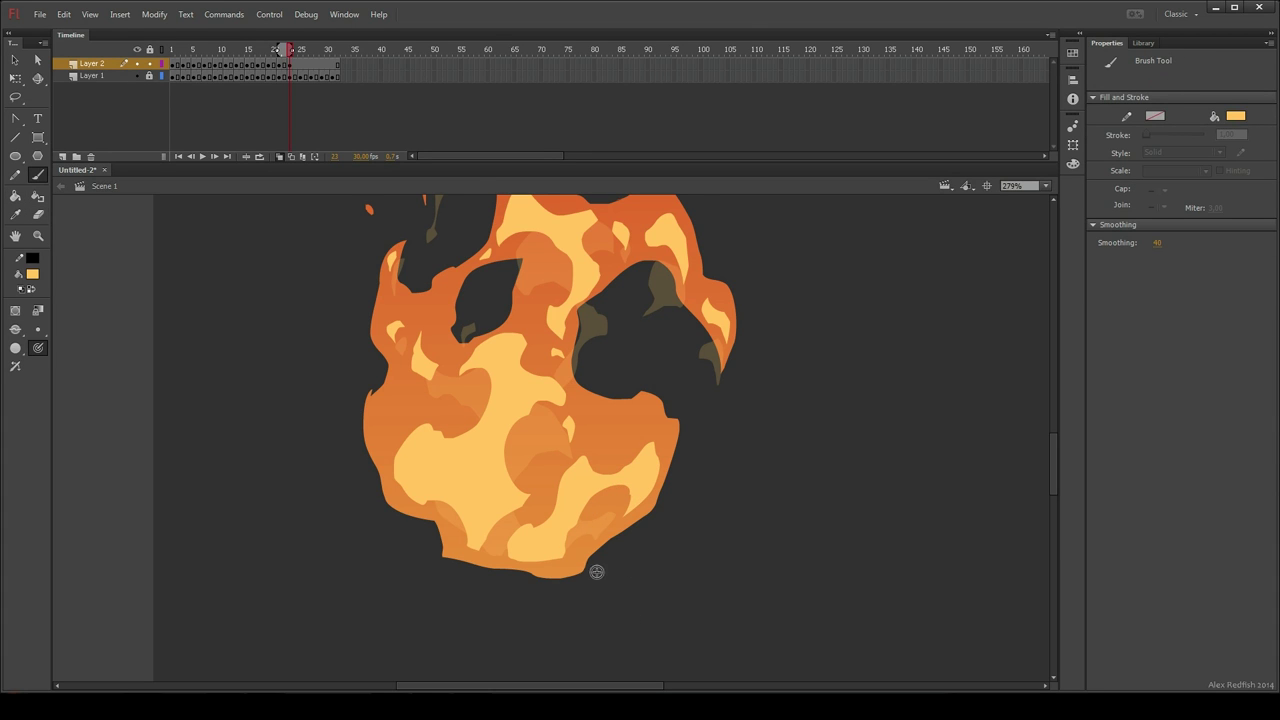
Step: Insert a blank keyframe at frame 25 on Layer 2, then outline the lower-right body highlight and fill it yellow
key("period")
key("period")
left_click_drag(520, 587, 519, 520)
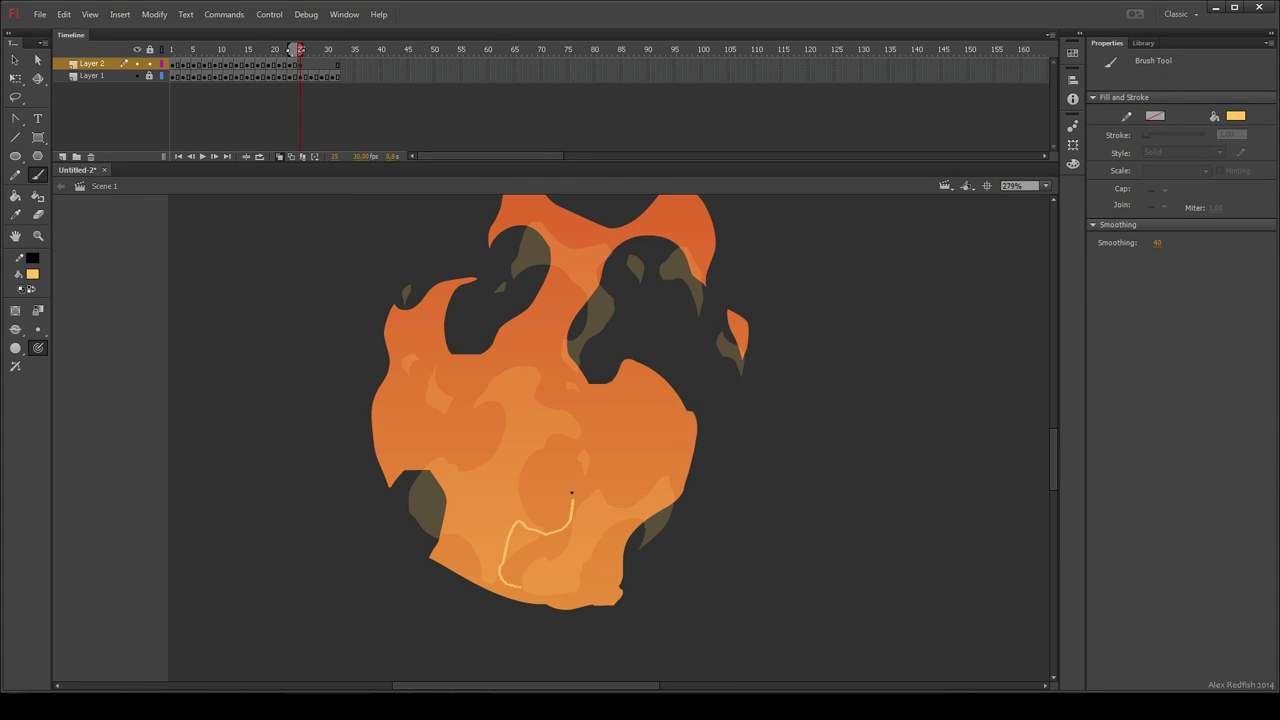
mouse_move(610, 463)
left_mouse_down()
mouse_move(637, 478)
mouse_move(651, 420)
left_mouse_up()
mouse_move(625, 490)
left_mouse_down()
mouse_move(589, 577)
mouse_move(548, 588)
left_mouse_up()
key("k")
left_click(545, 463)
Step: Outline the large left and centre body highlight on the frame 25 flame and fill it yellow
key("b")
left_click_drag(472, 492, 404, 463)
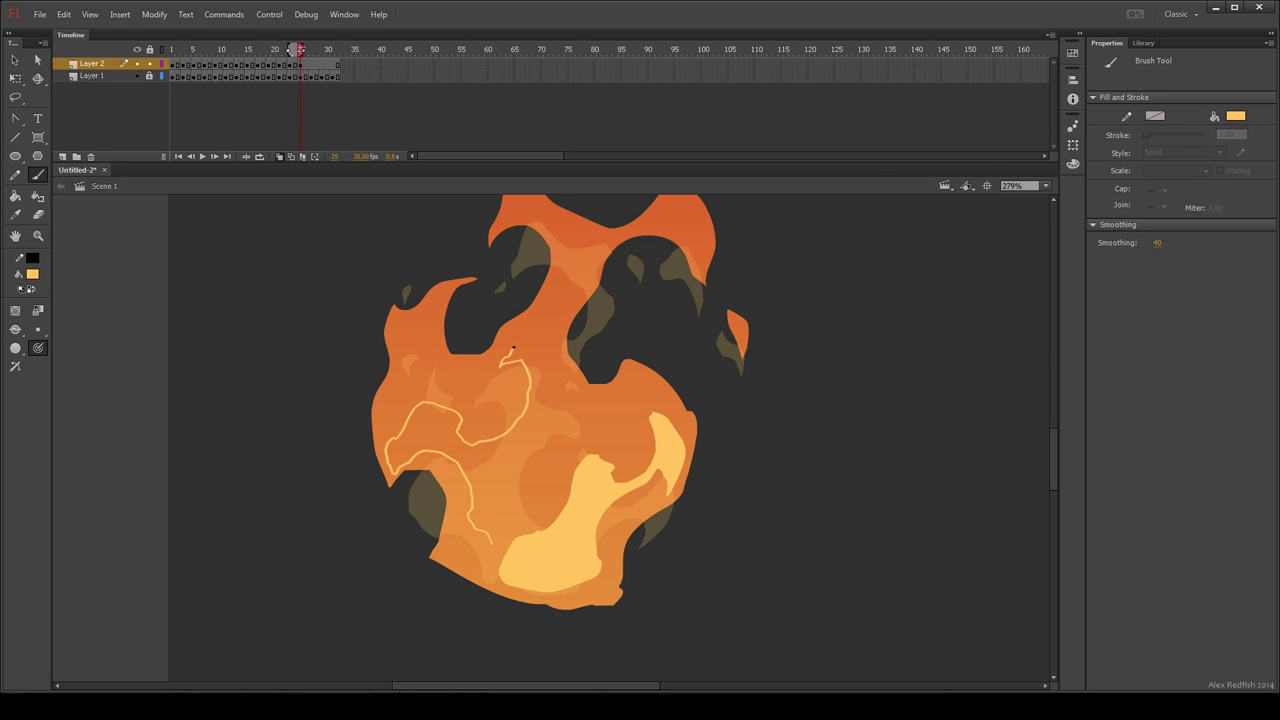
left_click_drag(555, 397, 515, 481)
mouse_move(492, 548)
left_mouse_down()
mouse_move(480, 475)
mouse_move(483, 548)
left_mouse_up()
Step: Add small yellow highlights in the centre and upper-left body of the frame 25 flame
left_click_drag(570, 409, 572, 414)
left_click_drag(450, 381, 402, 348)
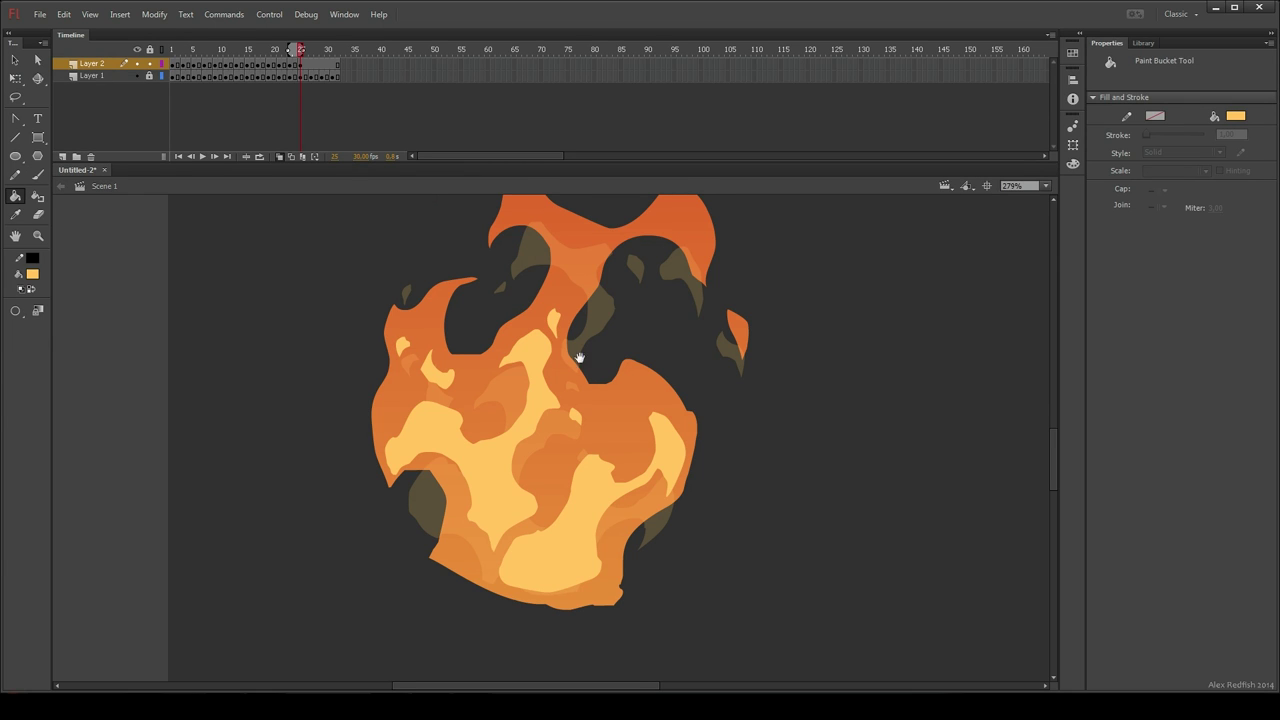
left_click_drag(568, 305, 550, 363)
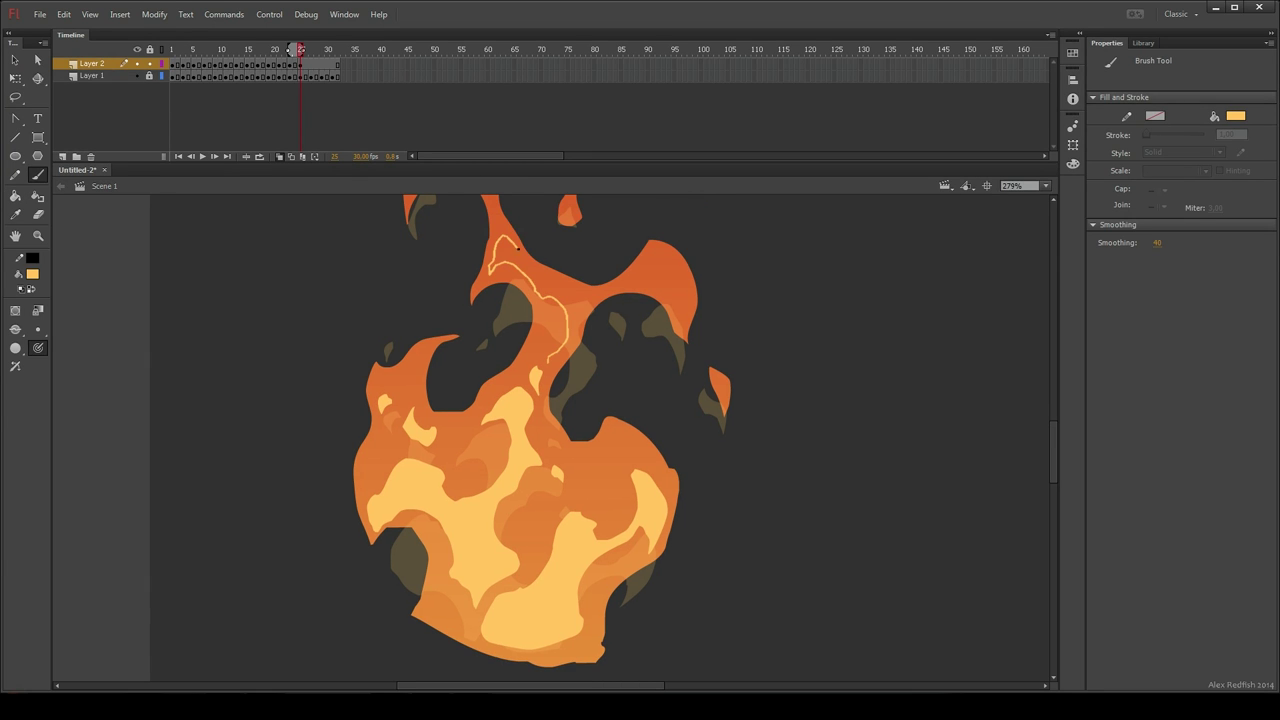
Step: Draw and fill yellow highlights in the neck, right tongue and detached right spark of the frame 25 flame
left_click_drag(555, 355, 553, 357)
mouse_move(606, 290)
left_mouse_down()
mouse_move(622, 285)
mouse_move(610, 289)
left_mouse_up()
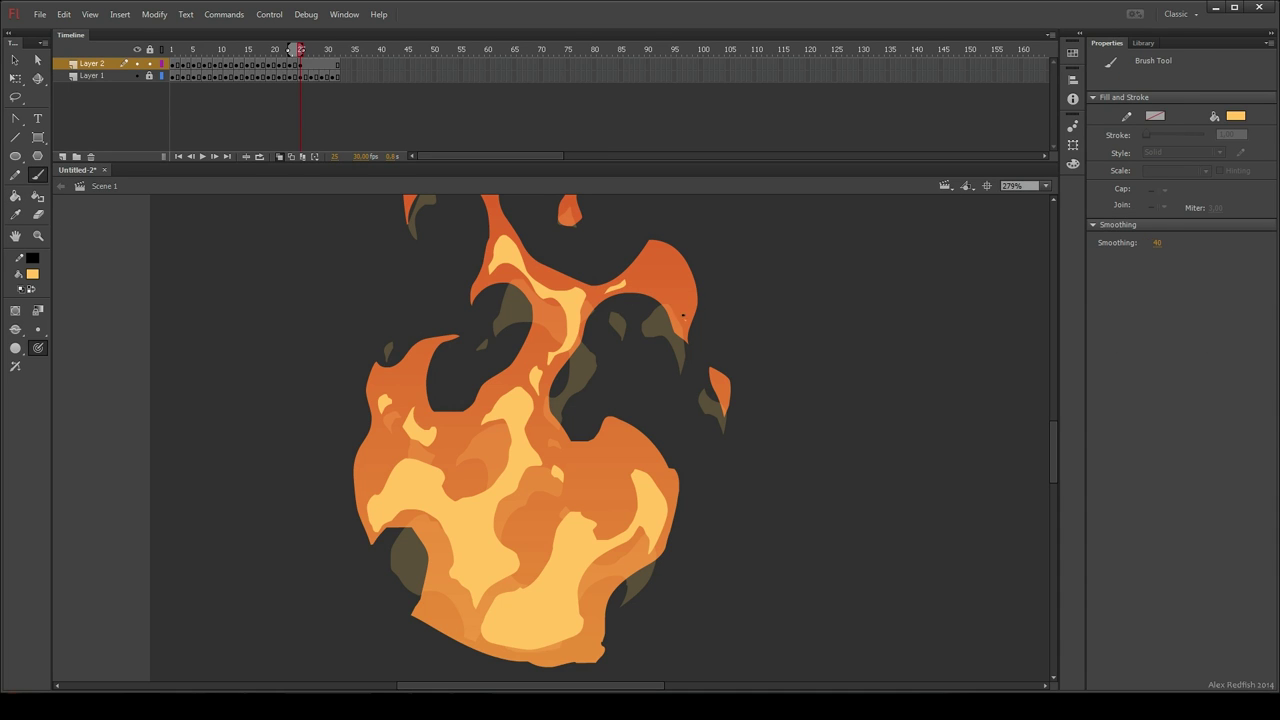
left_click_drag(685, 316, 684, 313)
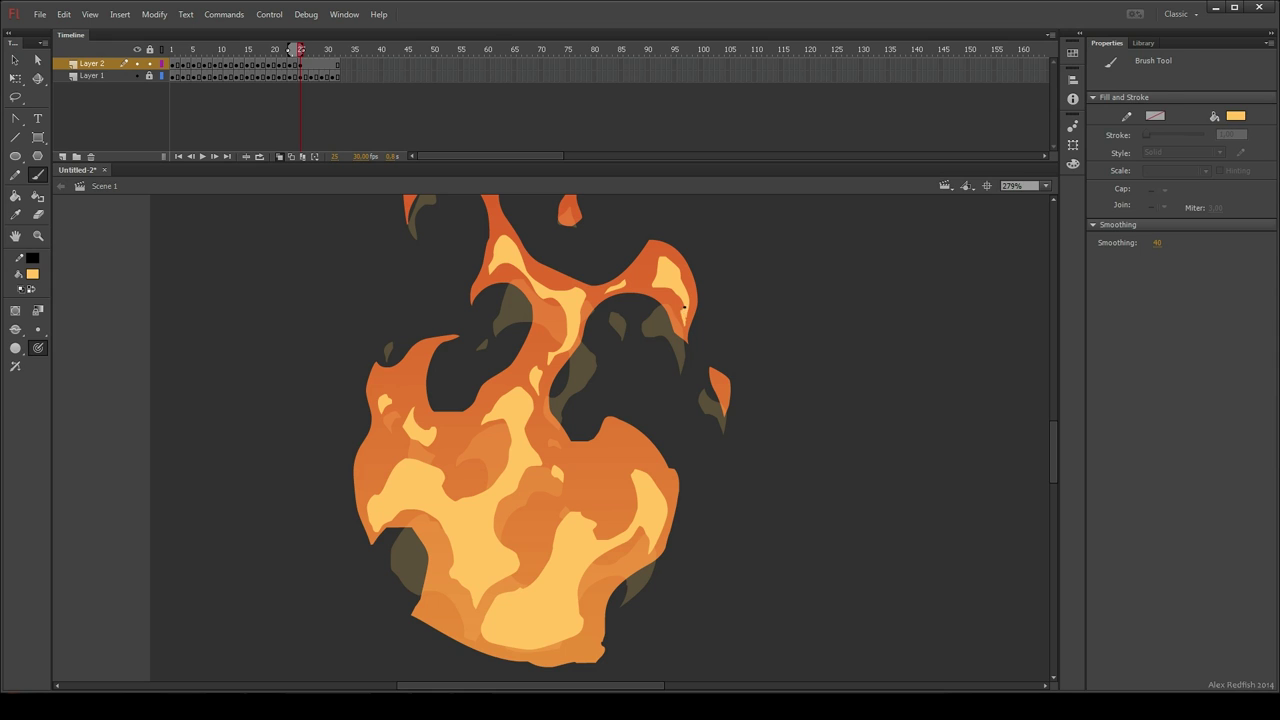
left_click_drag(712, 374, 722, 394)
Step: Add yellow highlights to the two detached pieces at the top of the frame 25 flame
key("k")
left_click_drag(566, 346, 625, 493)
key("b")
left_click_drag(628, 349, 629, 364)
key("k")
key("b")
key("k")
key("b")
key("e")
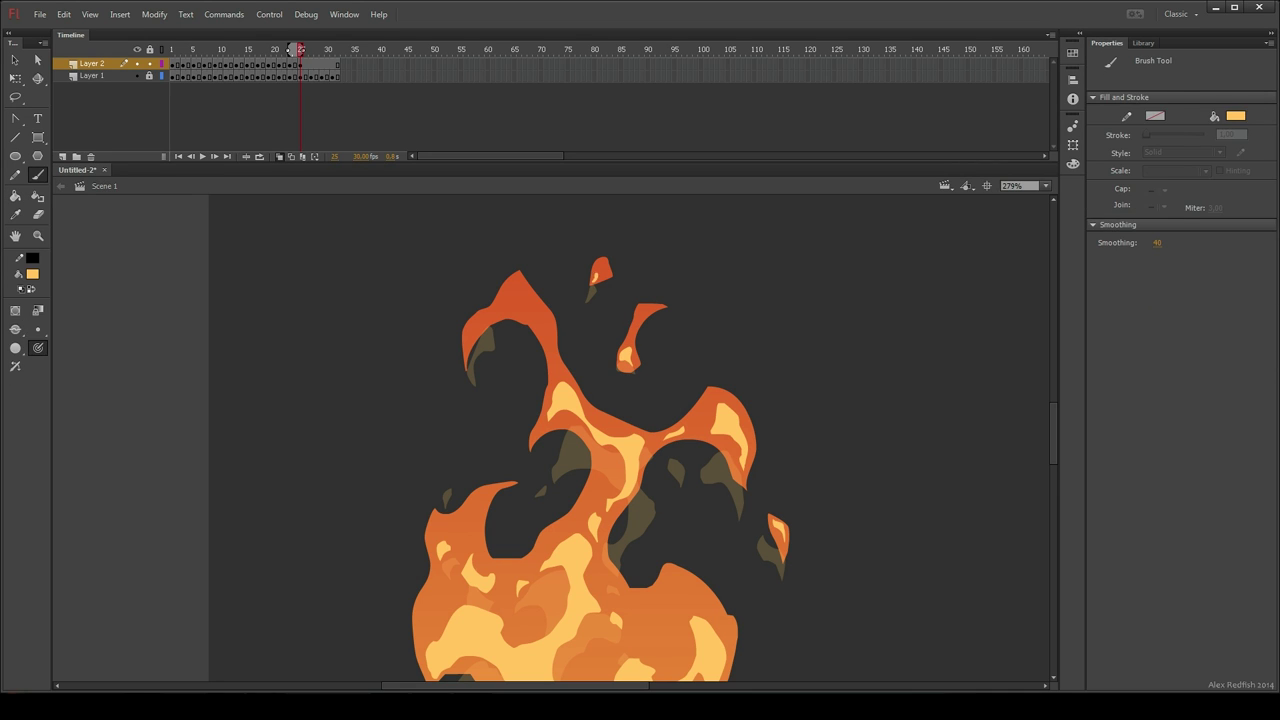
key("k")
Step: Play back the animation at 100% zoom to check the highlights
key("ctrl+1")
key("Return")
left_click(39, 177)
Step: Copy the frame 1 highlights on Layer 2 and paste them in place into a new blank keyframe at frame 33
key("z")
left_click_drag(469, 367, 655, 593)
key("b")
left_click(174, 66)
key("ctrl+c")
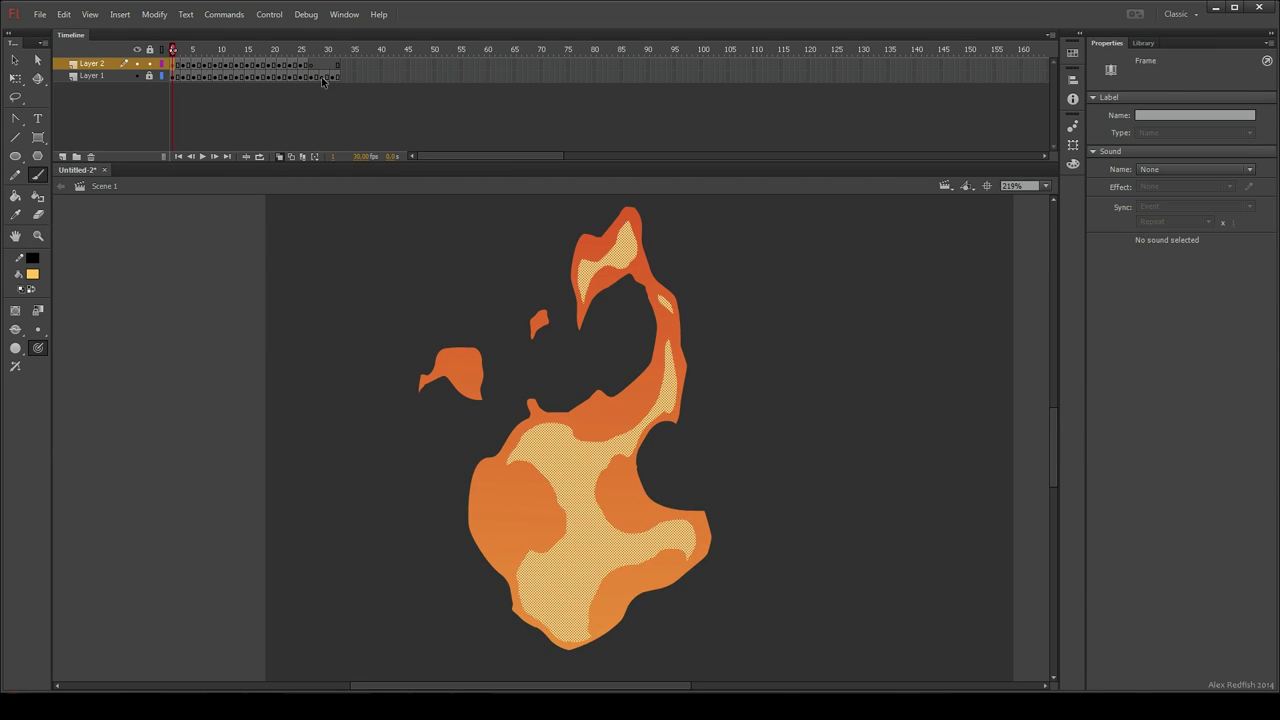
left_click(343, 65)
key("F7")
key("ctrl+v")
key("ctrl+z")
key("ctrl+shift+v")
Step: Go to frame 31 on Layer 2 and extend the onion skin range to include frame 33
left_click(333, 65)
left_click_drag(347, 50, 348, 50)
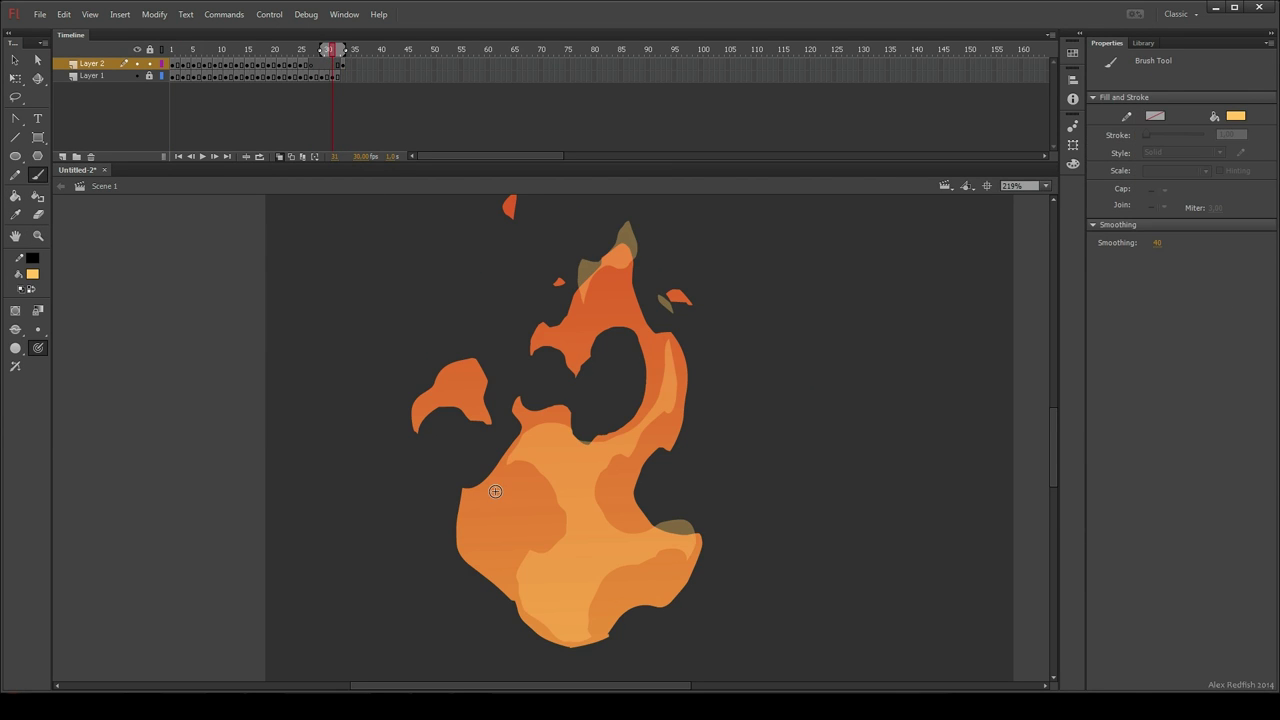
Step: Outline the main yellow highlight across the lower body of the frame 31 flame on Layer 2 and fill it
left_click_drag(674, 397, 675, 421)
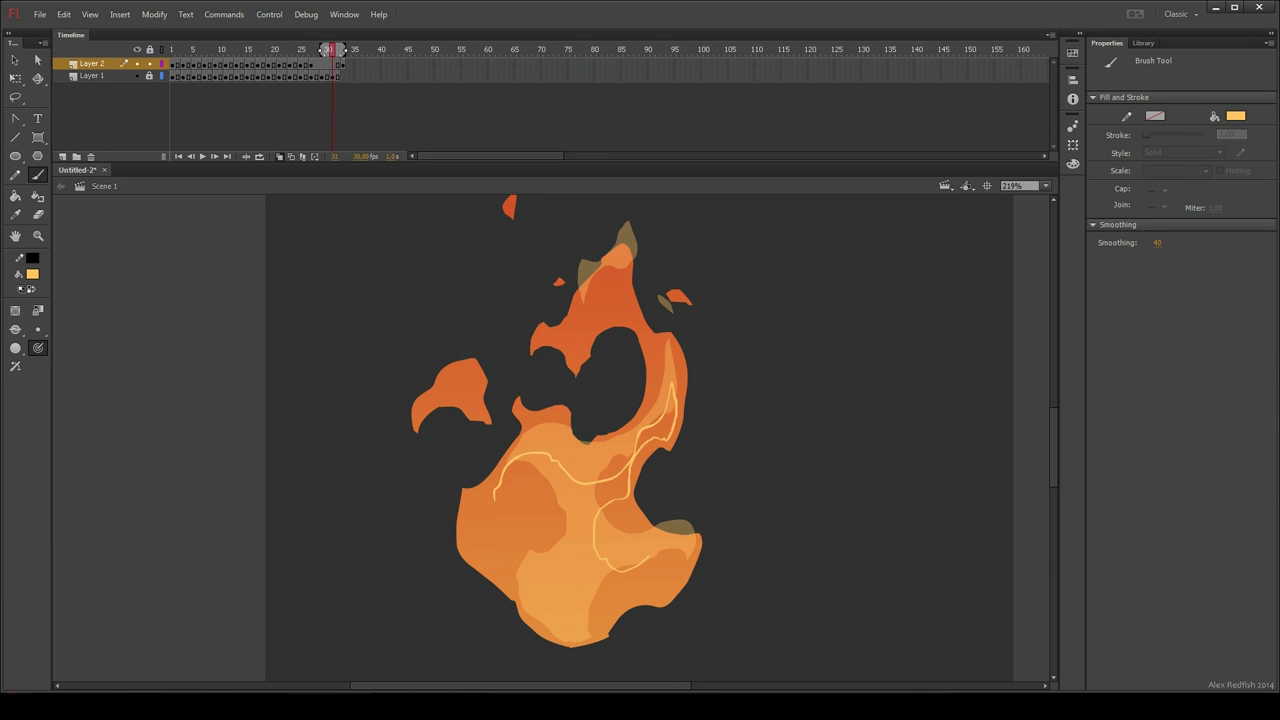
key("e")
key("b")
left_click_drag(571, 640, 548, 630)
left_click_drag(574, 527, 498, 490)
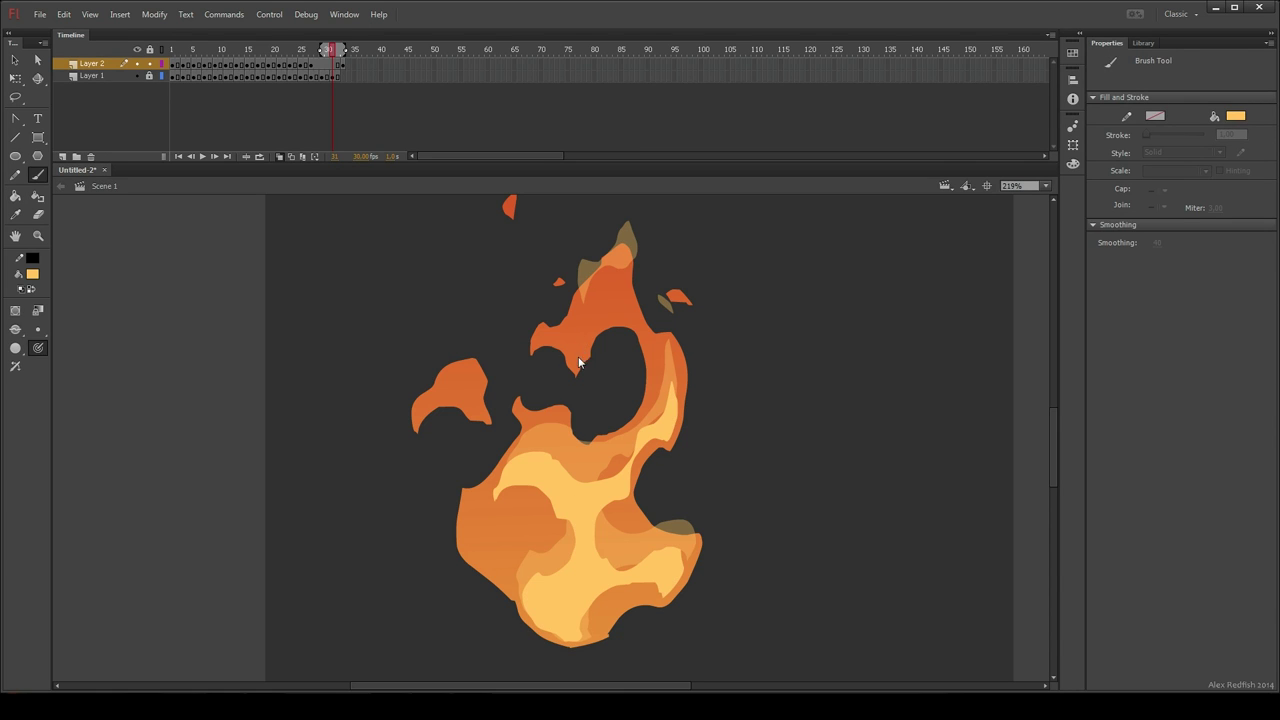
Step: Add yellow highlights to the upper tongue and the top of the right arm of the frame 31 flame
left_click_drag(578, 356, 580, 349)
left_click_drag(628, 304, 630, 272)
key("Return")
key("Return")
left_click(338, 66)
key("e")
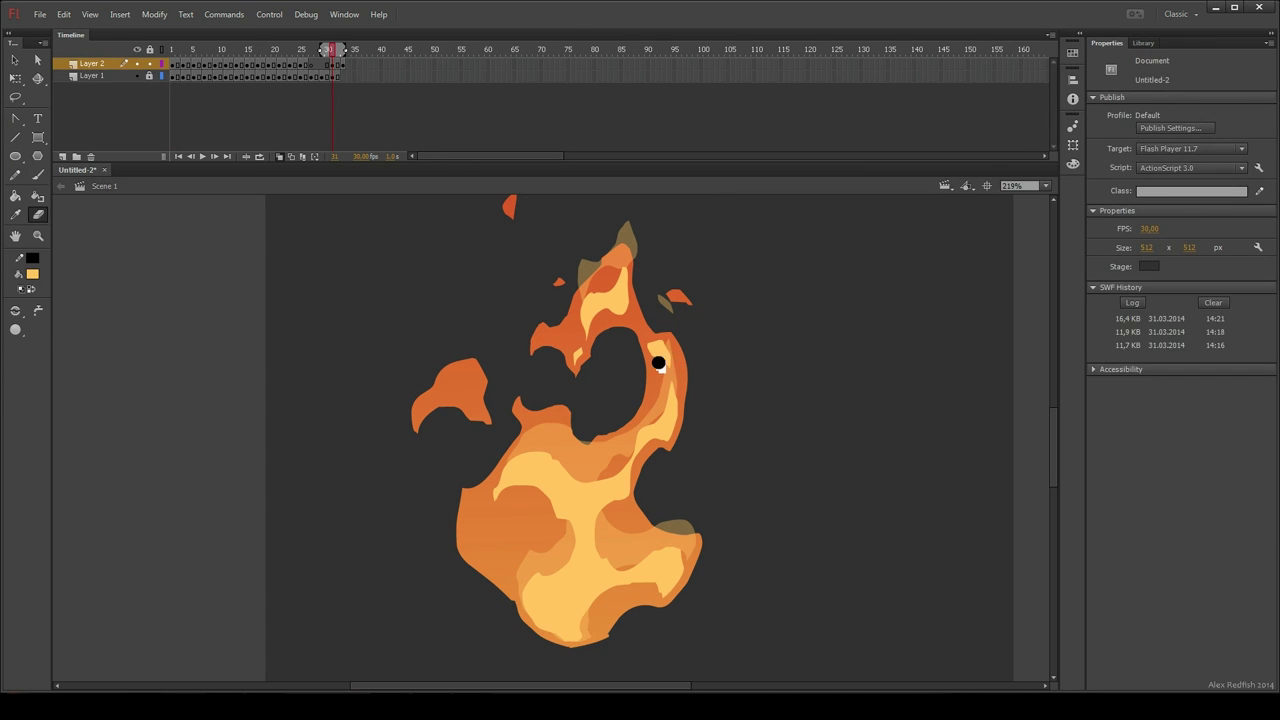
key("b")
Step: On frame 29 of Layer 2, outline the yellow highlight across the flame's lower body and right arm and fill it
left_click(322, 66)
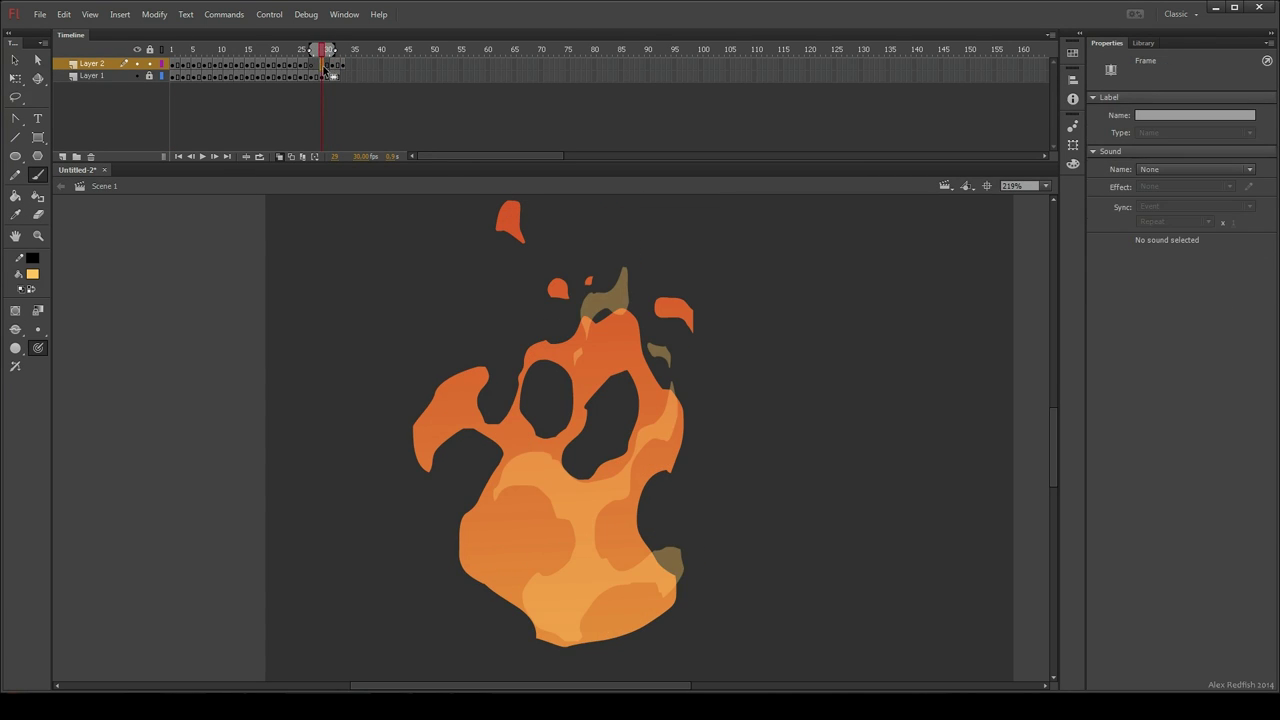
left_click(304, 66)
left_click(323, 66)
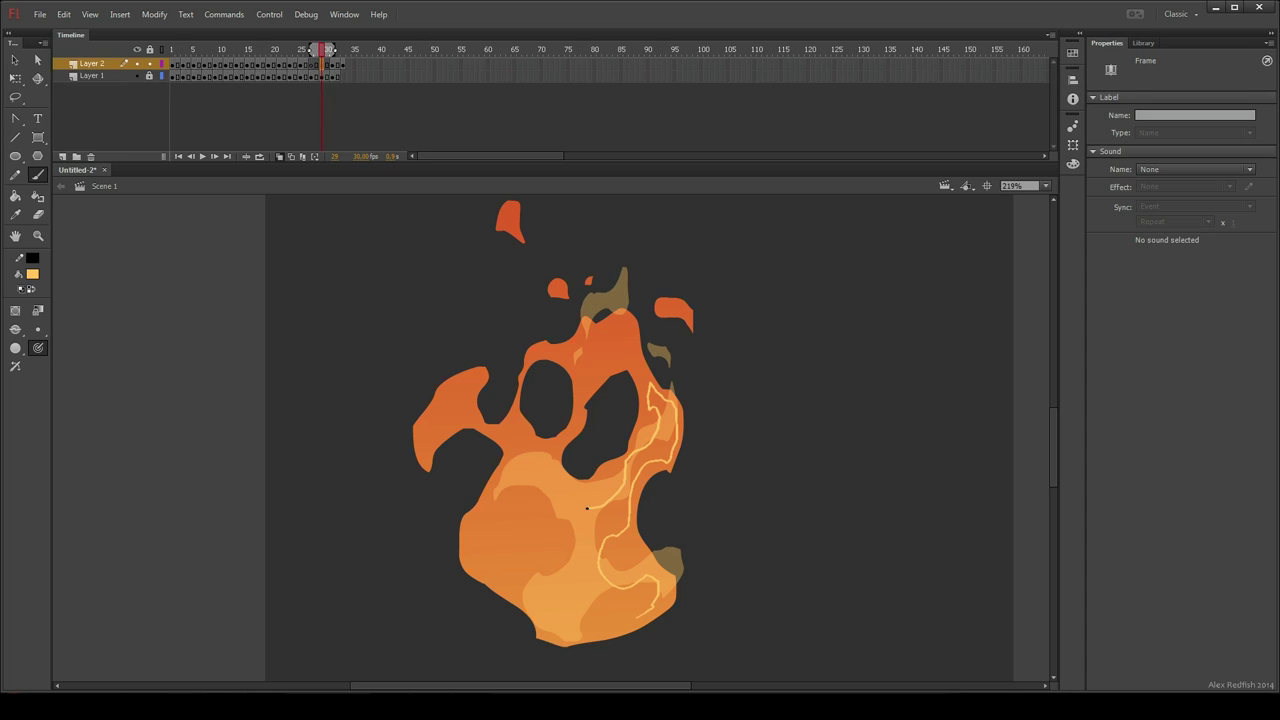
left_click_drag(492, 552, 477, 531)
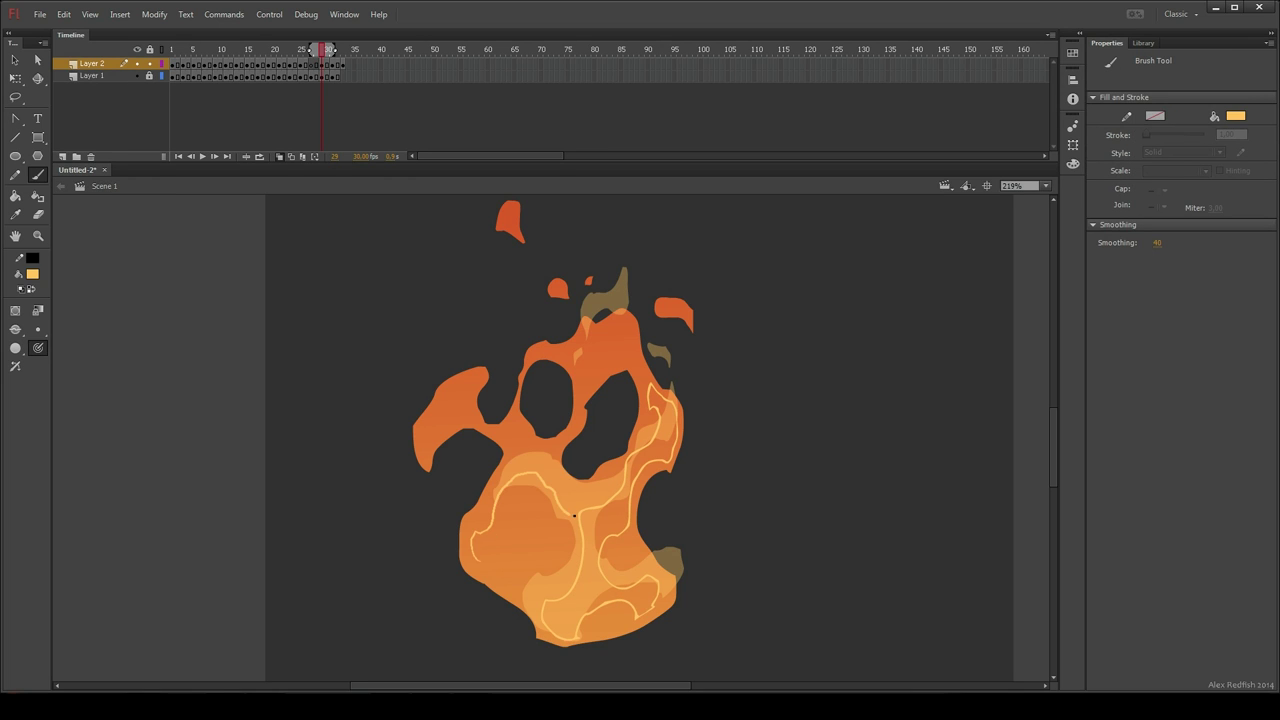
left_click_drag(560, 546, 577, 574)
key("k")
left_click(552, 512)
left_click(626, 592)
Step: Start outlining the yellow highlight on the frame 27 flame drawing, along the right arm and the lower right edge
key("z")
key("ctrl+1")
left_click_drag(469, 591, 588, 369)
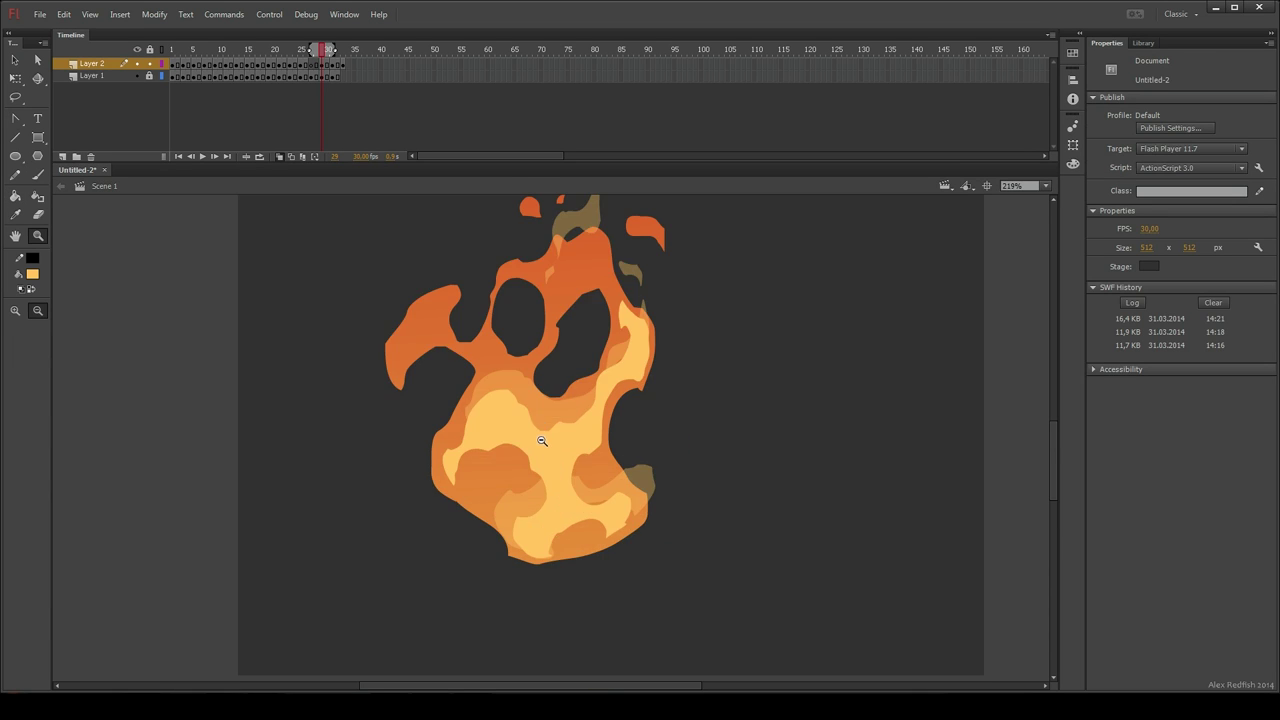
key("comma")
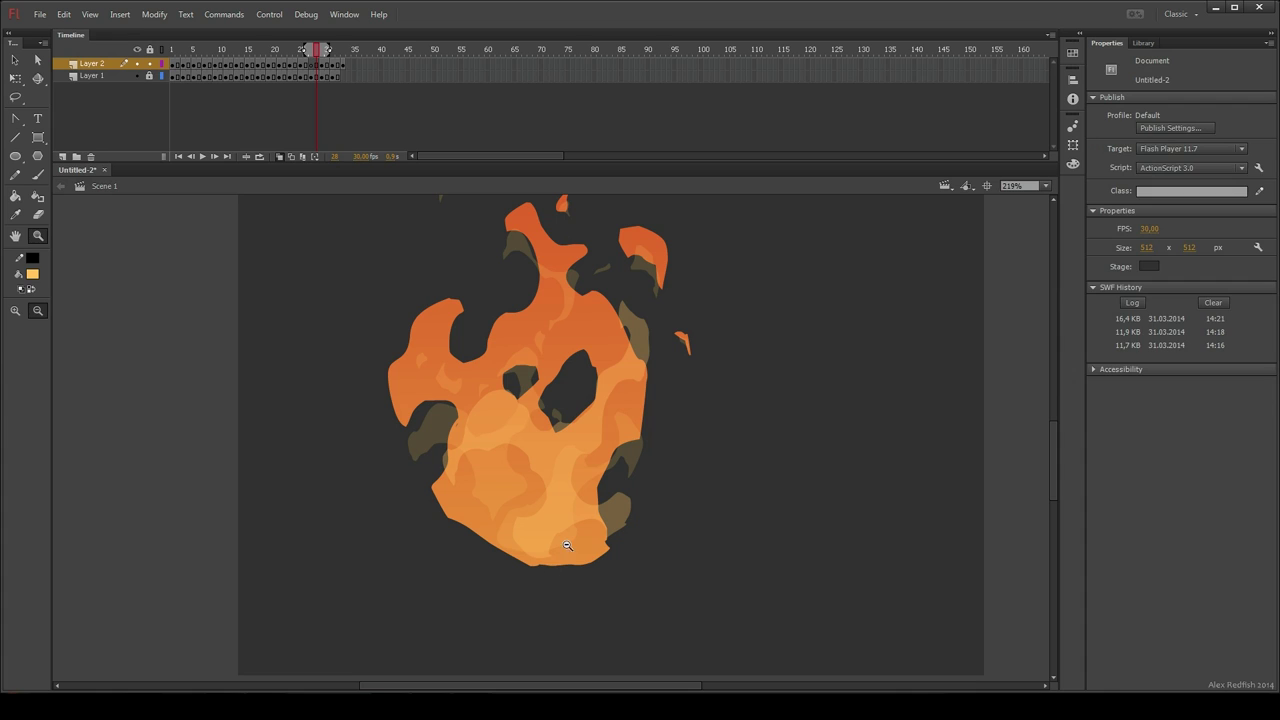
key("b")
left_click_drag(639, 408, 638, 382)
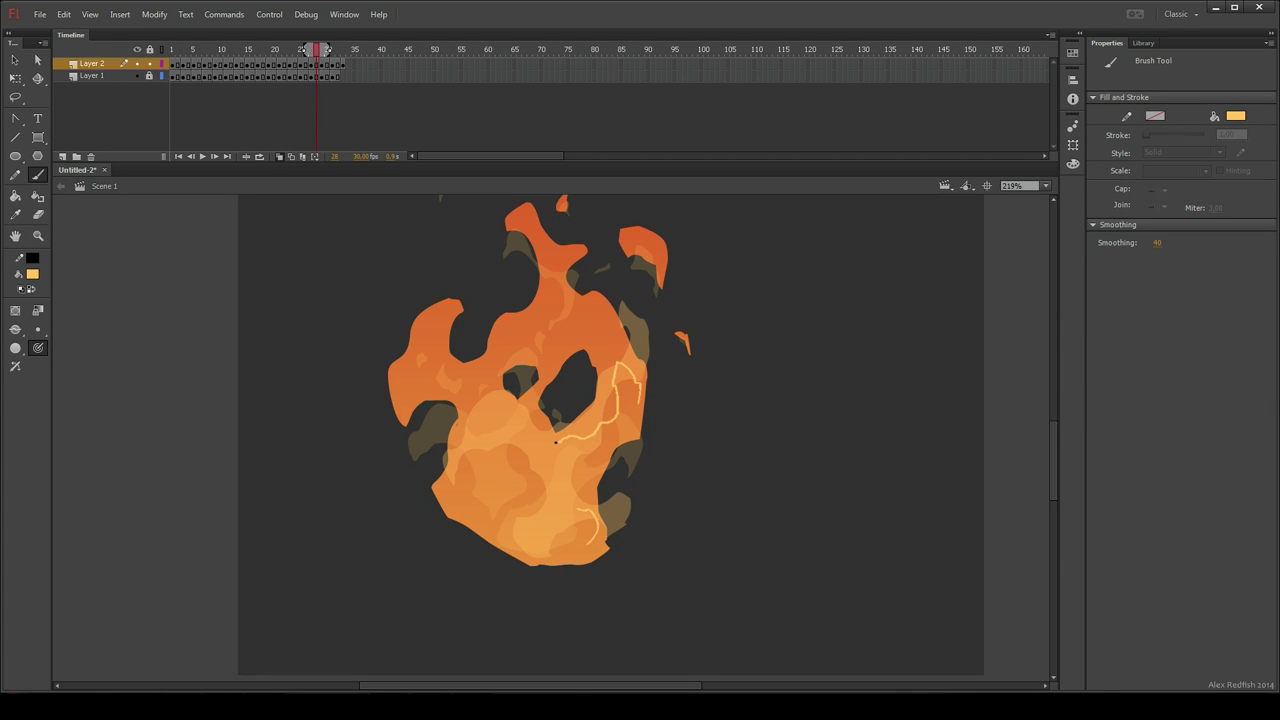
Step: Go back to frame 25 on Layer 2 and erase part of the highlight near the flame's base
key("comma")
key("comma")
key("comma")
key("comma")
key("period")
key("e")
mouse_move(501, 551)
left_mouse_down()
mouse_move(550, 459)
mouse_move(546, 494)
left_mouse_up()
Step: Extend the onion skin range forward and outline and fill an added yellow area on the frame 25 base highlight
key("z")
left_click_drag(488, 450, 543, 625)
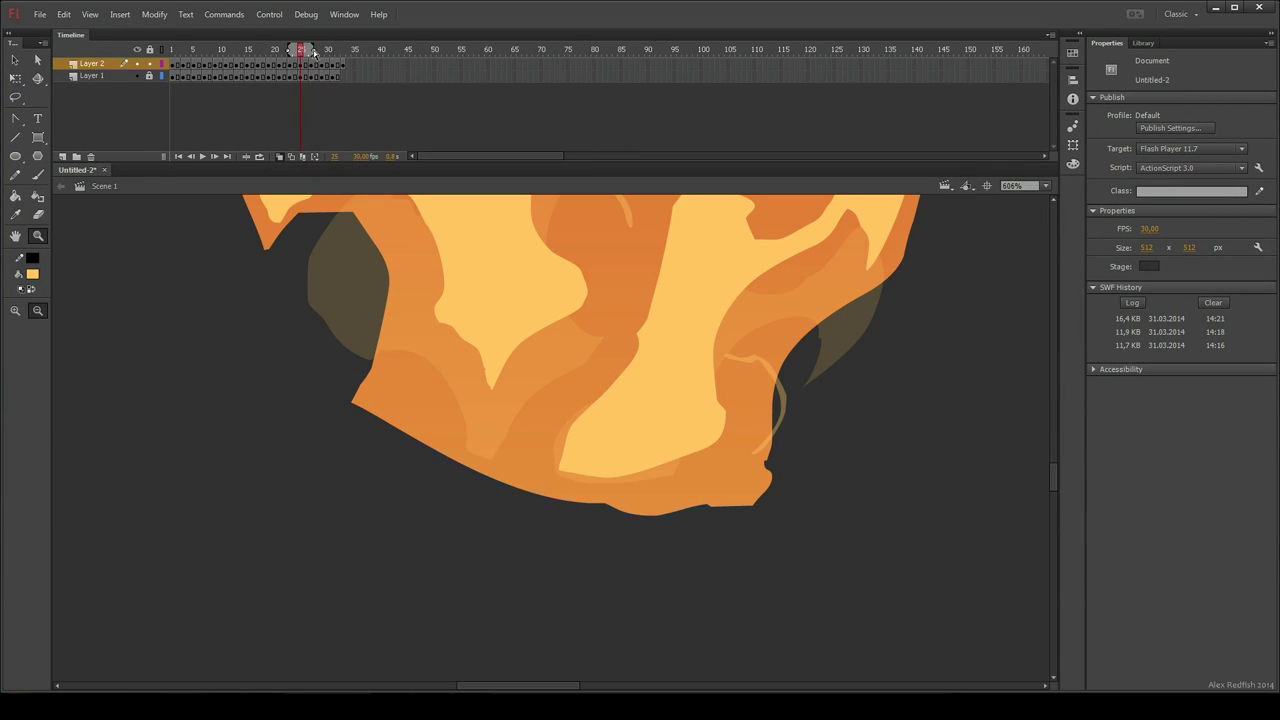
left_click_drag(314, 50, 325, 50)
key("b")
left_click_drag(551, 433, 638, 335)
key("k")
left_click(608, 389)
Step: Compare the highlight shapes from frame 25 through frame 29 using the onion skin and return to frame 27
key("z")
left_click_drag(640, 246, 569, 422)
key("period")
key("period")
key("period")
key("period")
key("b")
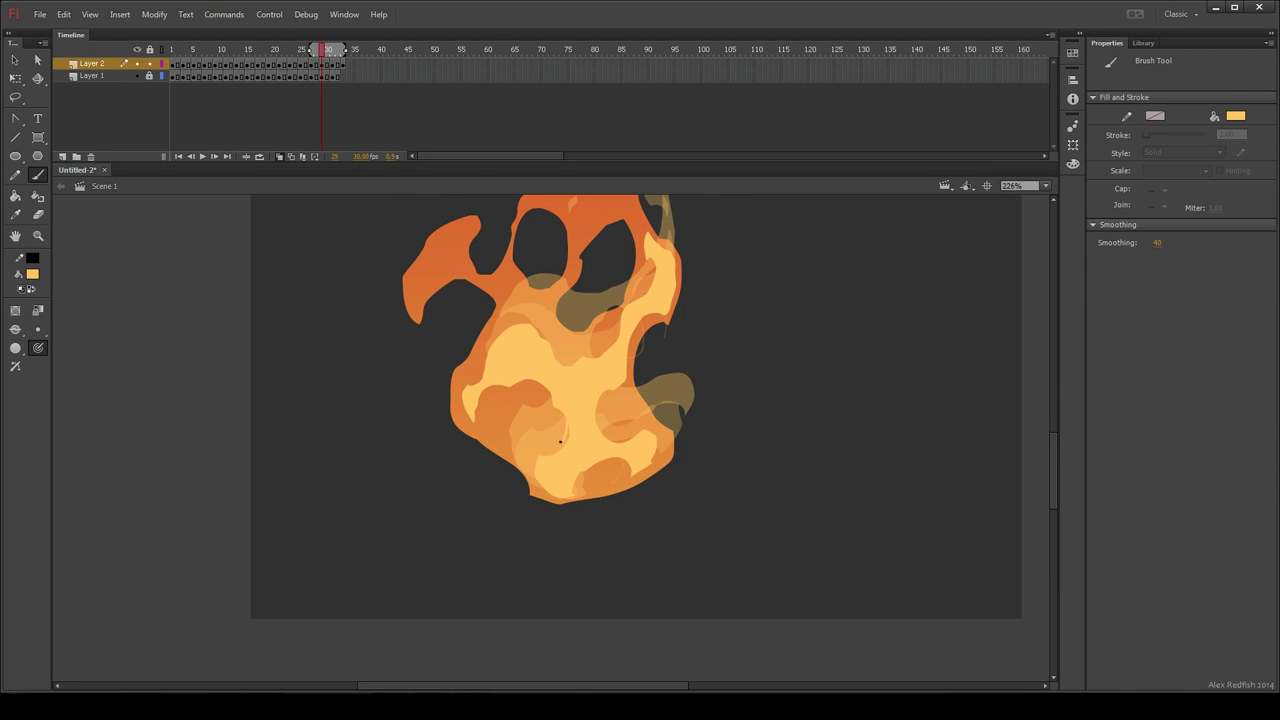
key("k")
key("comma")
key("comma")
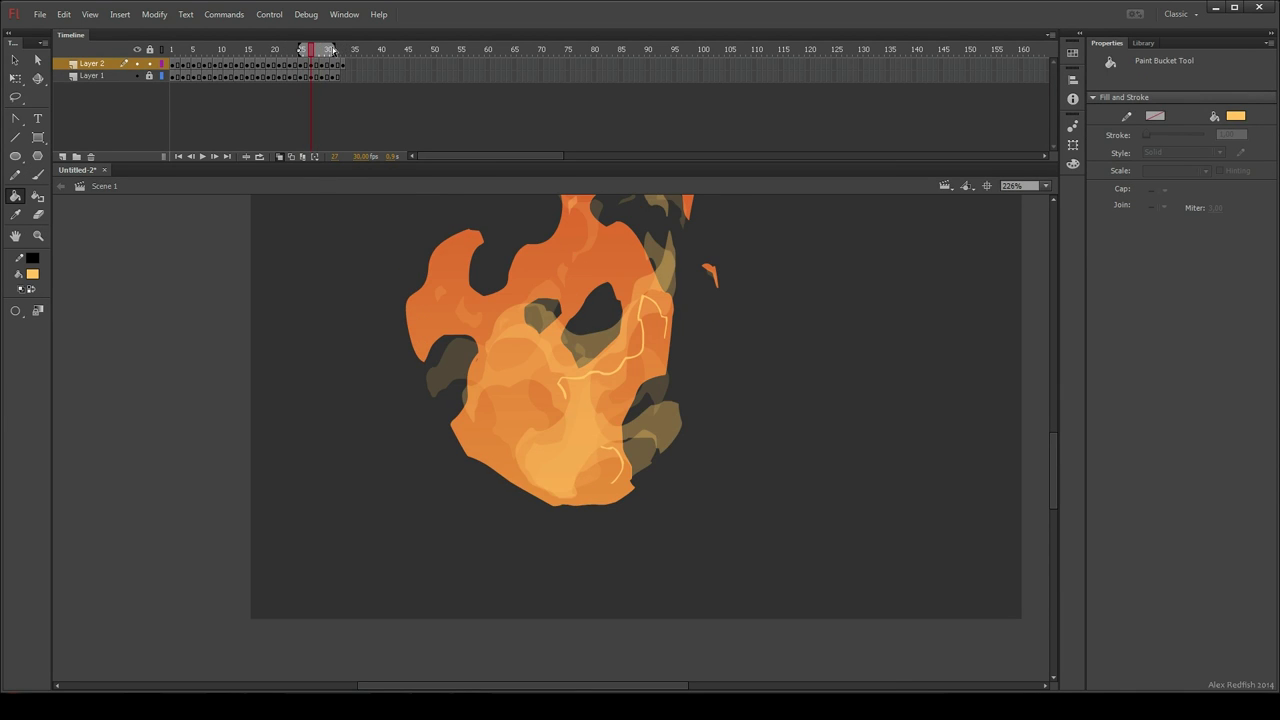
key("ctrl+equal")
key("b")
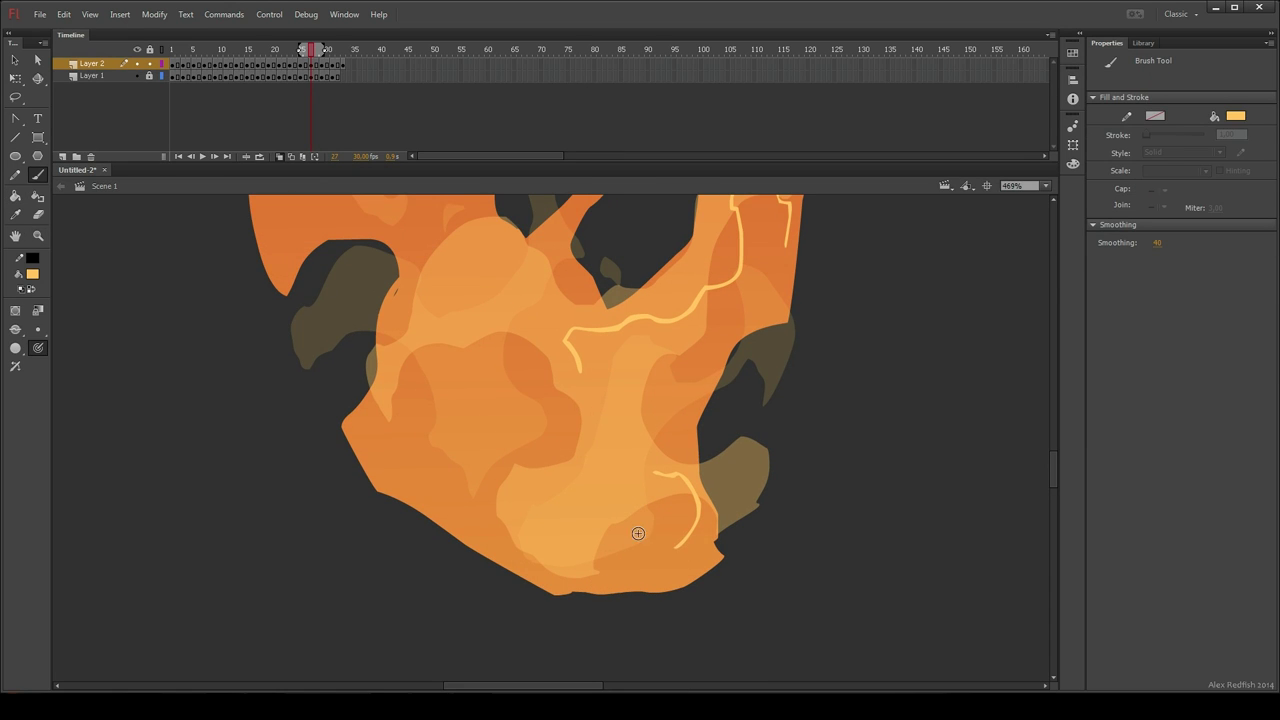
Step: Erase and redraw the central part of the frame 27 highlight outline and continue it around the flame's base
key("comma")
left_click_drag(571, 469, 591, 395)
key("period")
key("e")
left_click_drag(572, 332, 612, 332)
key("b")
mouse_move(592, 398)
left_mouse_down()
mouse_move(578, 374)
mouse_move(579, 440)
left_mouse_up()
Step: Switch to Layer 1, sample the orange gradient and fill the small flaw at the left edge of the frame 27 flame
left_click(166, 77)
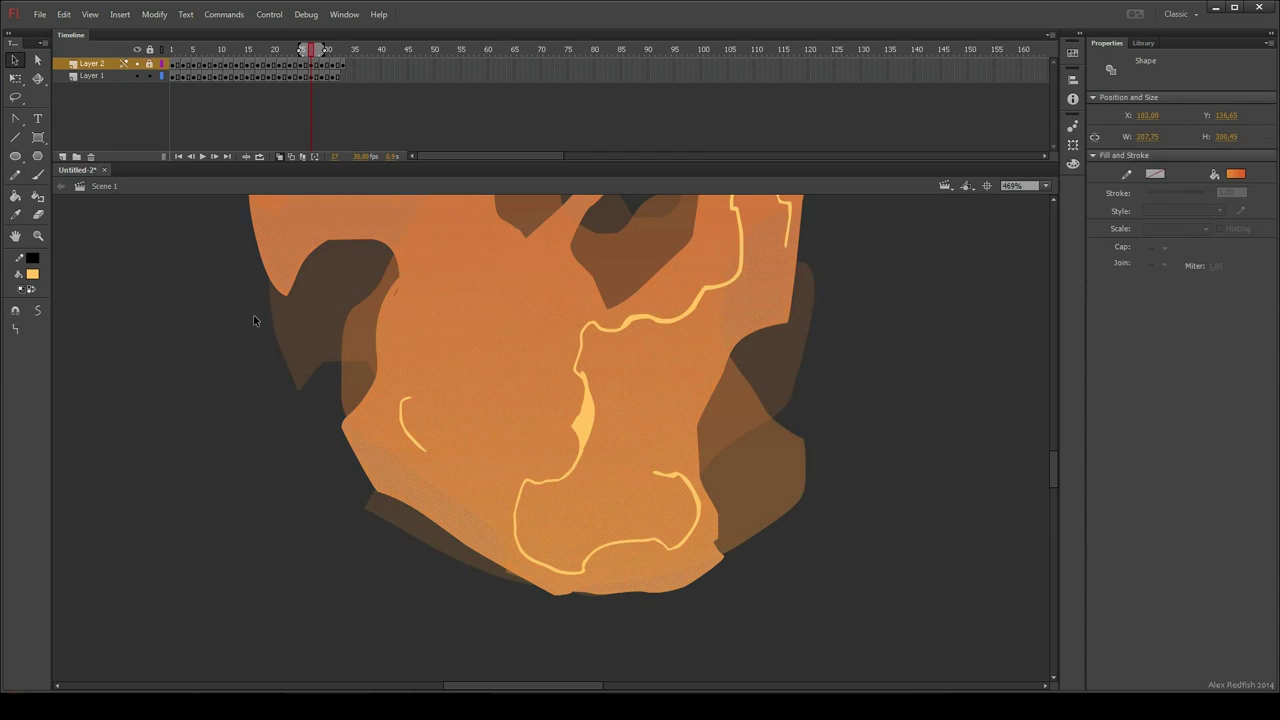
key("v")
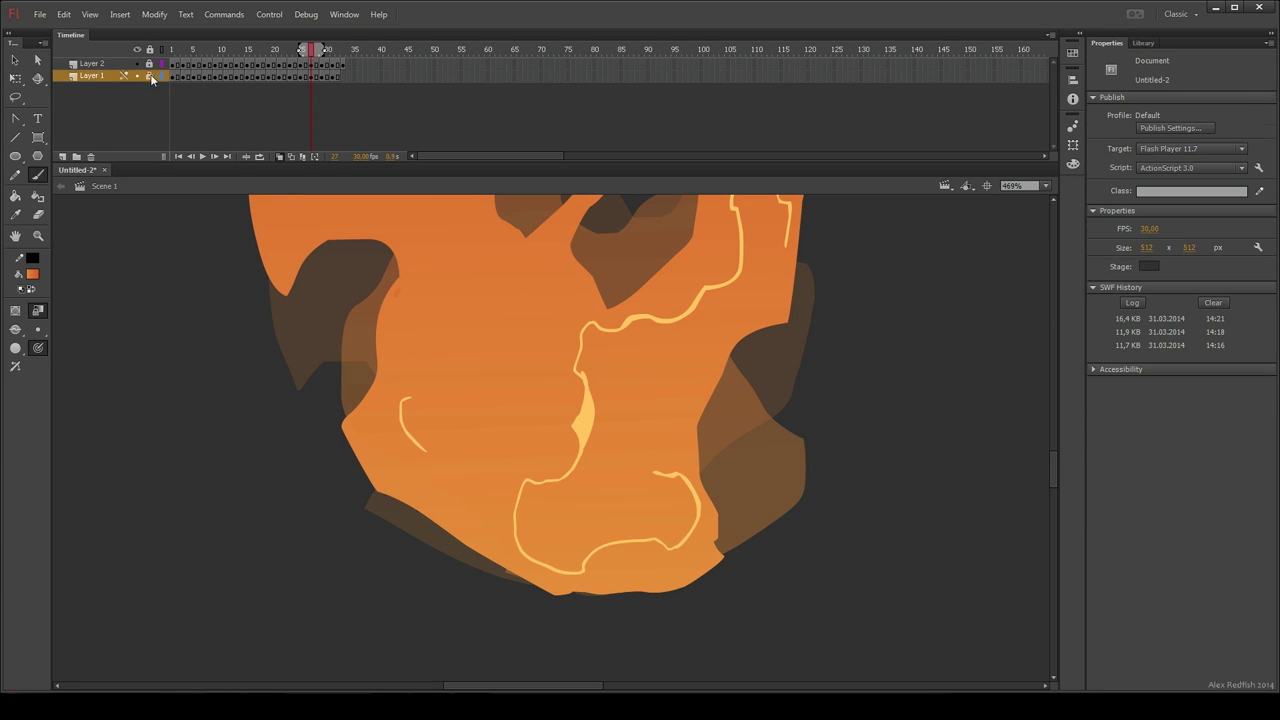
left_click(150, 76)
key("i")
left_click(150, 76)
key("v")
key("i")
left_click(390, 320)
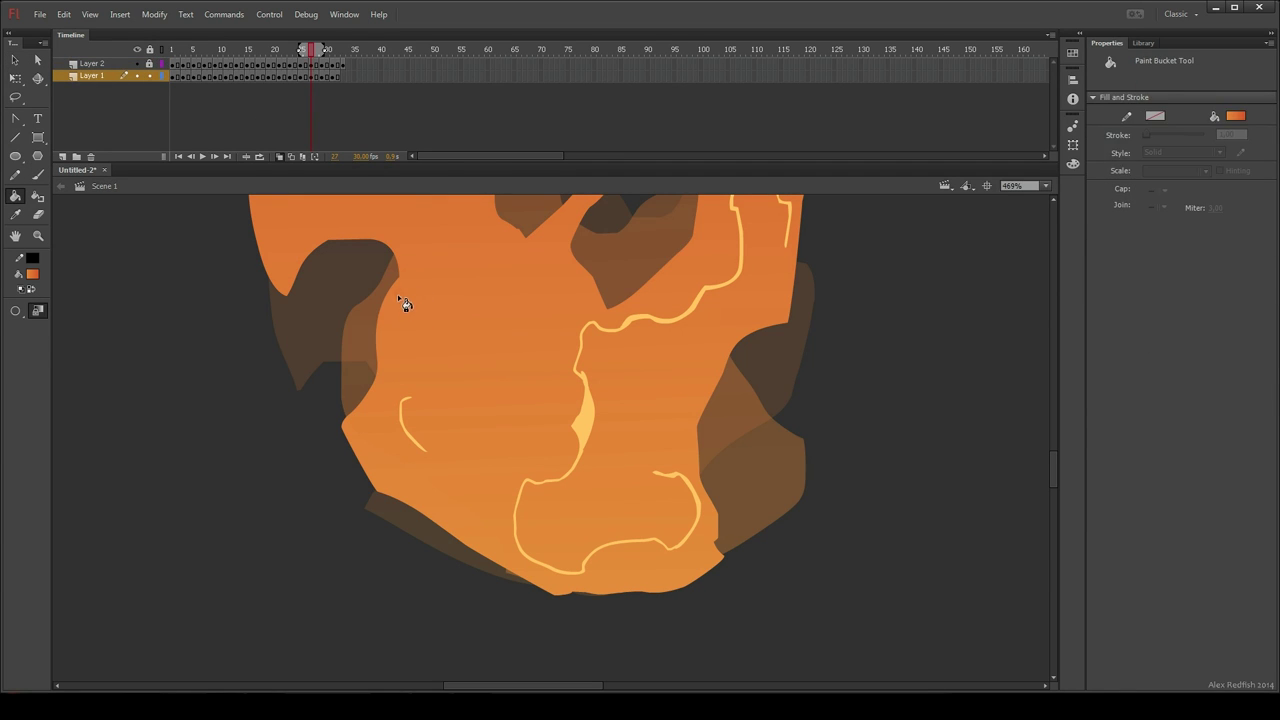
left_click(397, 295)
Step: Return to Layer 2 with Layer 1 locked, sample the yellow, and thin and redraw the central curve of the highlight outline
left_click(150, 76)
key("v")
left_click(150, 64)
left_click(584, 405)
key("i")
left_click(591, 419)
key("b")
left_click_drag(590, 428, 553, 479)
key("e")
mouse_move(570, 372)
left_mouse_down()
mouse_move(569, 443)
mouse_move(572, 400)
left_mouse_up()
Step: Outline and fill the yellow highlight on the left side of the frame 27 flame body, trimming its left edge
key("b")
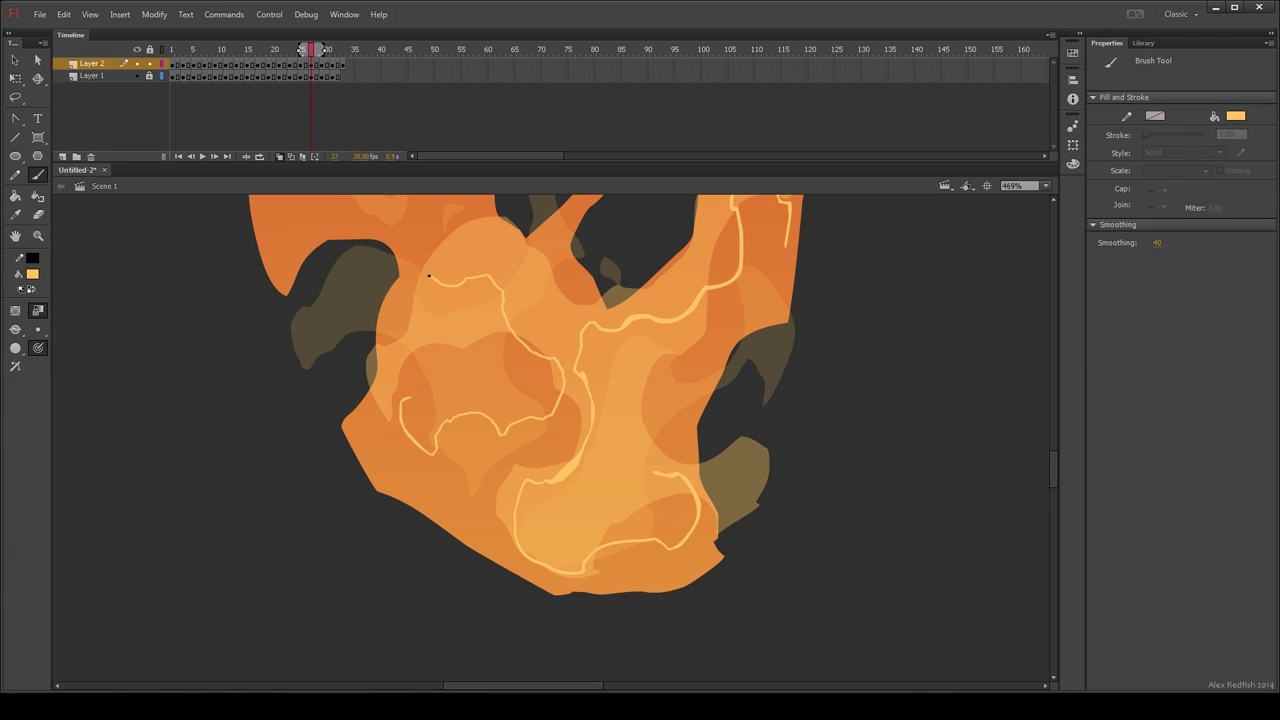
left_click_drag(407, 388, 403, 400)
key("k")
left_click(480, 360)
key("e")
left_click_drag(427, 320, 411, 374)
key("k")
Step: Outline a yellow highlight on the left arm of the frame 27 flame drawing and fill it
key("b")
mouse_move(312, 235)
left_mouse_down()
mouse_move(444, 410)
mouse_move(415, 429)
mouse_move(490, 330)
mouse_move(501, 404)
mouse_move(418, 433)
left_mouse_up()
key("period")
key("period")
key("comma")
key("k")
left_click(475, 379)
Step: Add two small yellow highlights above and beside the left arm highlight
key("b")
mouse_move(439, 314)
left_mouse_down()
mouse_move(456, 301)
mouse_move(441, 318)
left_mouse_up()
key("k")
key("b")
left_click_drag(527, 358, 532, 370)
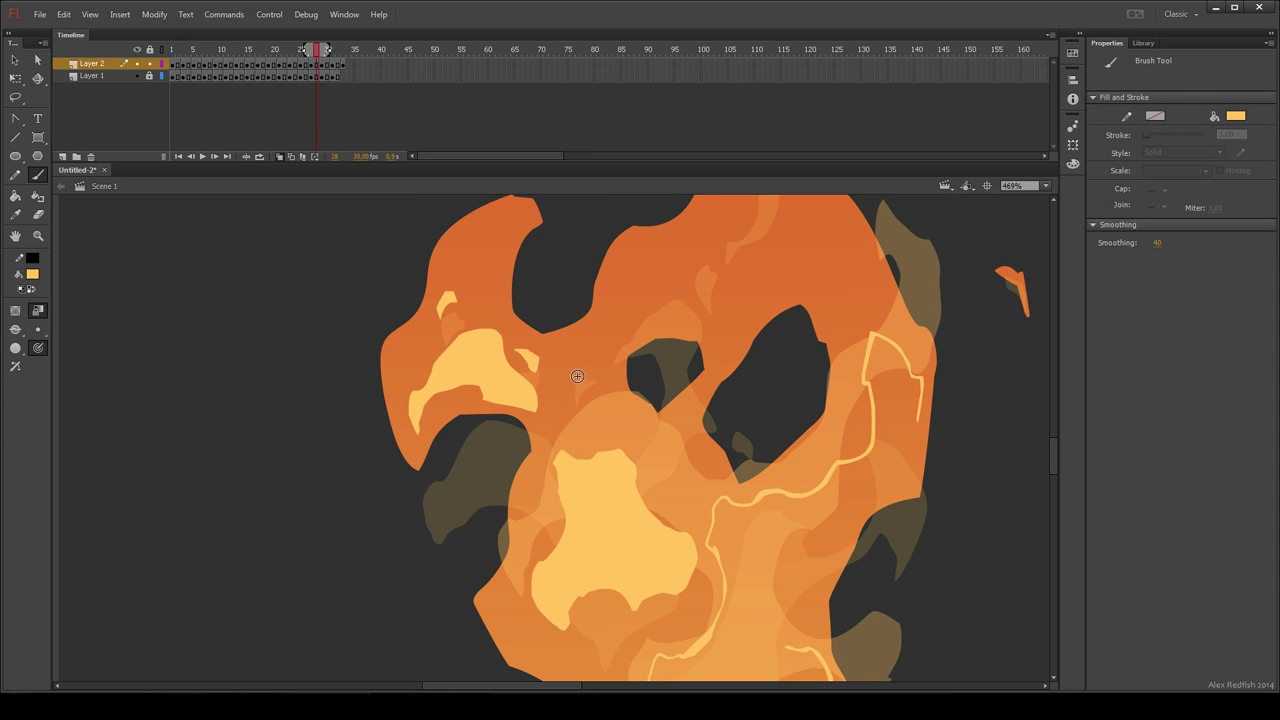
Step: Outline and fill yellow highlights above and below the small hole in the frame 27 flame drawing
left_click_drag(618, 346, 650, 262)
key("k")
left_click(652, 300)
key("b")
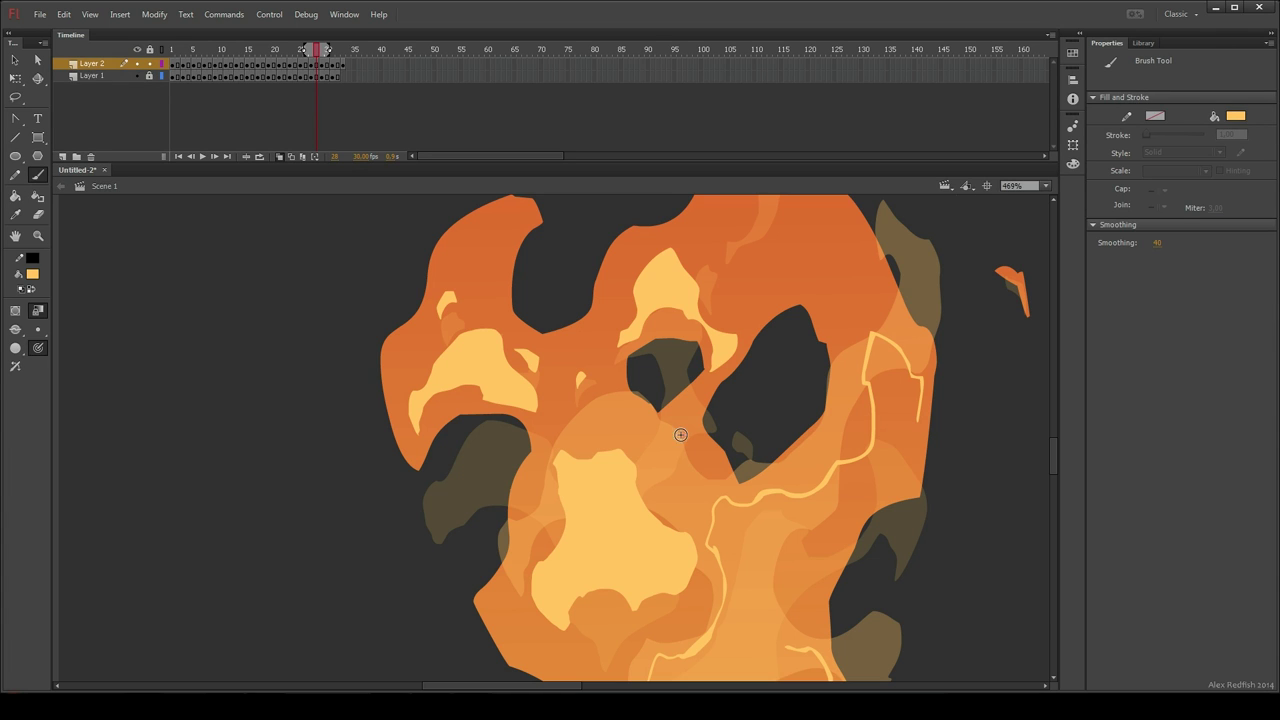
left_click_drag(682, 441, 648, 443)
key("k")
left_click(682, 430)
Step: Add a small yellow highlight just above the highlight that arches over the small hole
left_click_drag(754, 357, 639, 453)
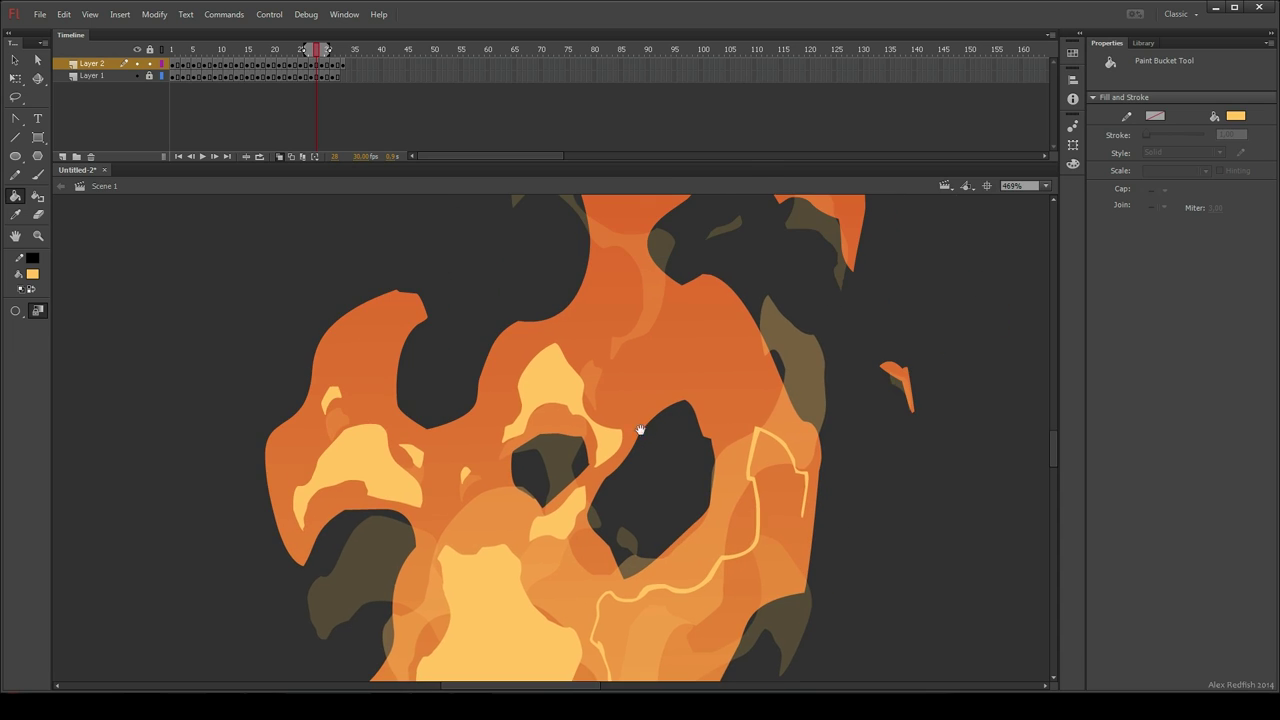
key("b")
left_click_drag(580, 355, 590, 339)
key("k")
left_click(593, 346)
Step: Outline and fill a yellow highlight in the topmost tip of the frame 27 flame drawing
left_click_drag(618, 261, 592, 423)
key("b")
left_click_drag(499, 292, 526, 265)
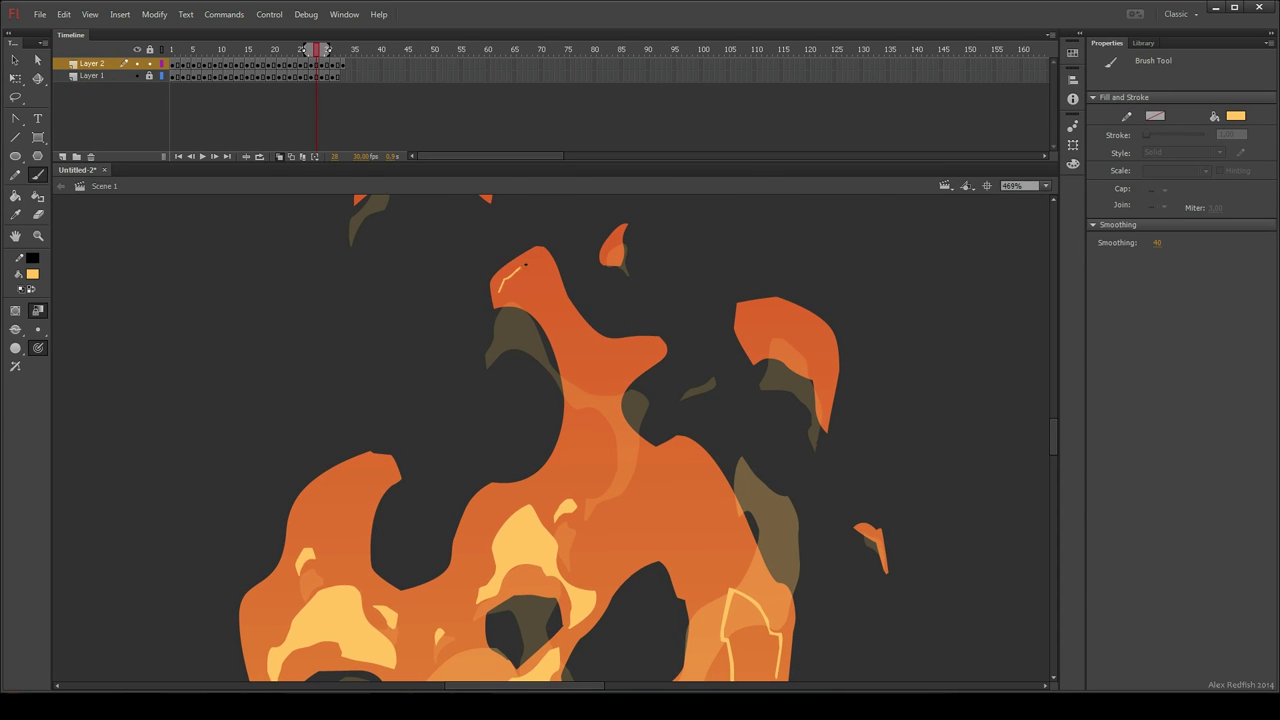
key("k")
left_click(522, 284)
Step: Add a forked yellow highlight in the neck of the upper tongue and a small one just beneath it
key("b")
mouse_move(622, 377)
left_mouse_down()
mouse_move(612, 424)
mouse_move(568, 345)
left_mouse_up()
key("k")
left_click(607, 385)
key("b")
mouse_move(621, 487)
left_mouse_down()
mouse_move(620, 460)
mouse_move(620, 484)
left_mouse_up()
key("k")
Step: Outline and fill a yellow highlight on the large detached piece to the right of the upper tongue
key("b")
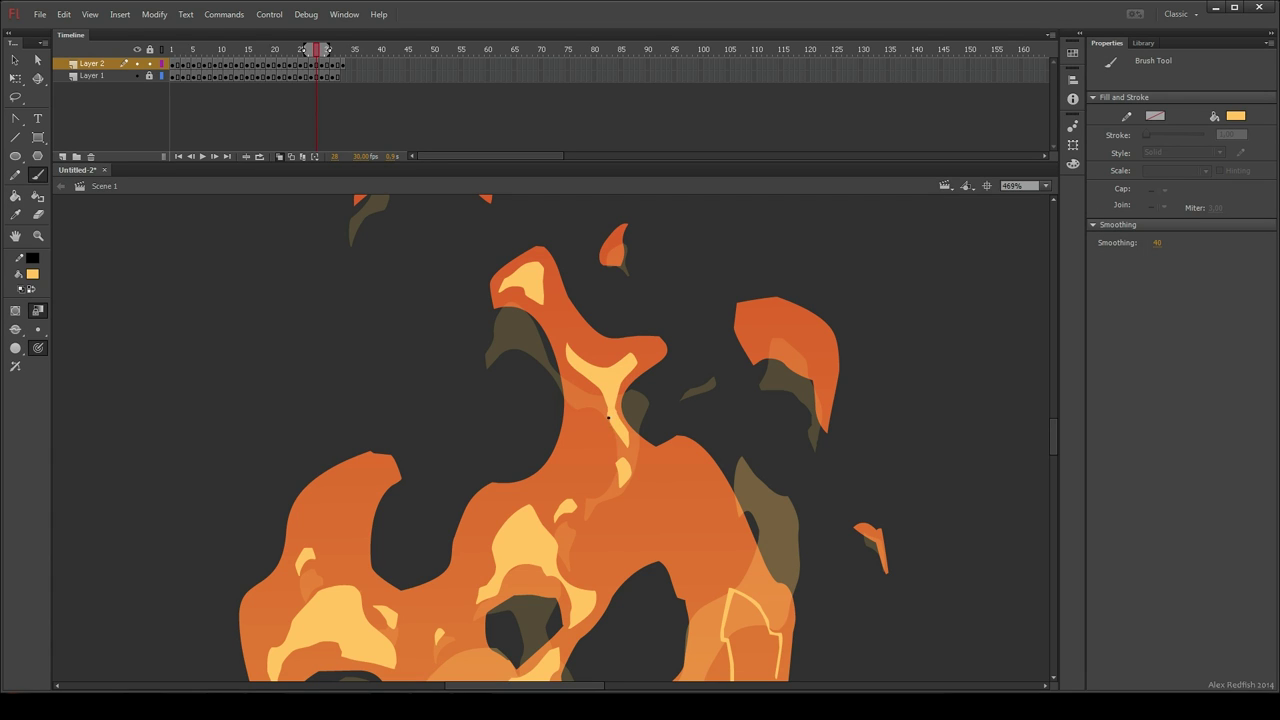
left_click_drag(822, 381, 760, 347)
key("k")
left_click(782, 344)
Step: Close the main highlight outline along the right arm and right side of the body and fill it yellow
key("space")
left_click_drag(756, 678, 695, 337)
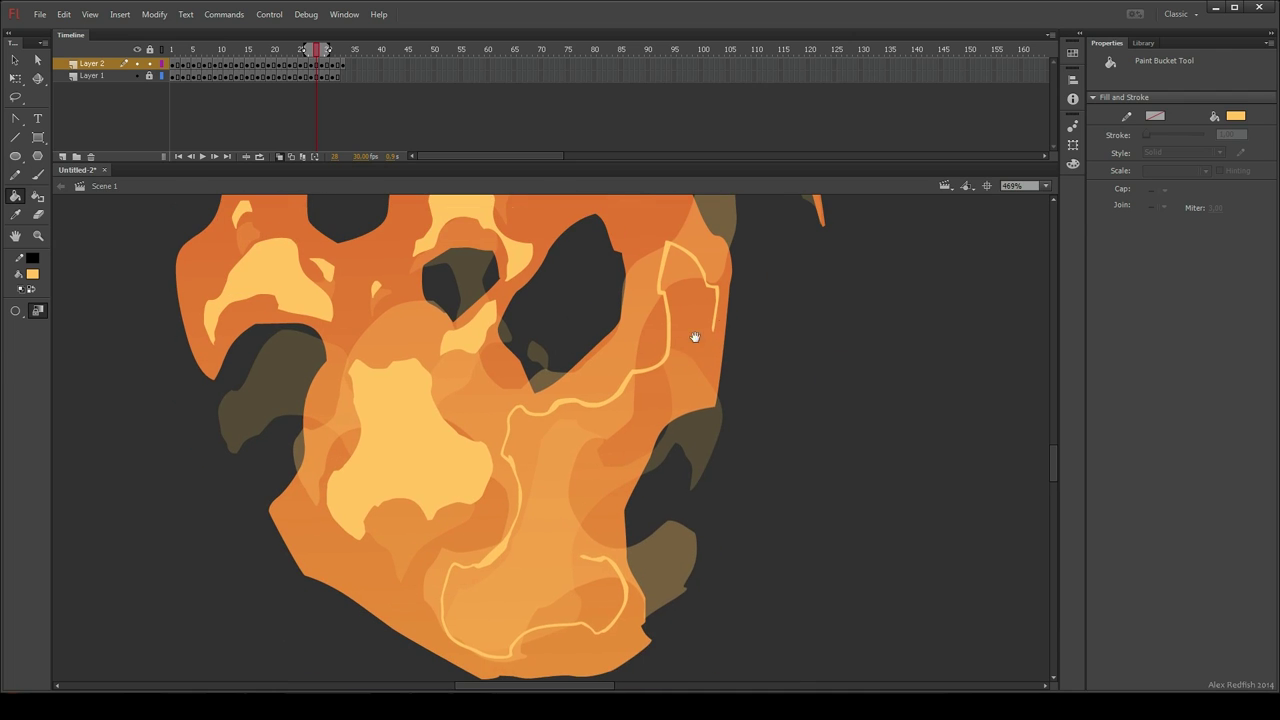
key("b")
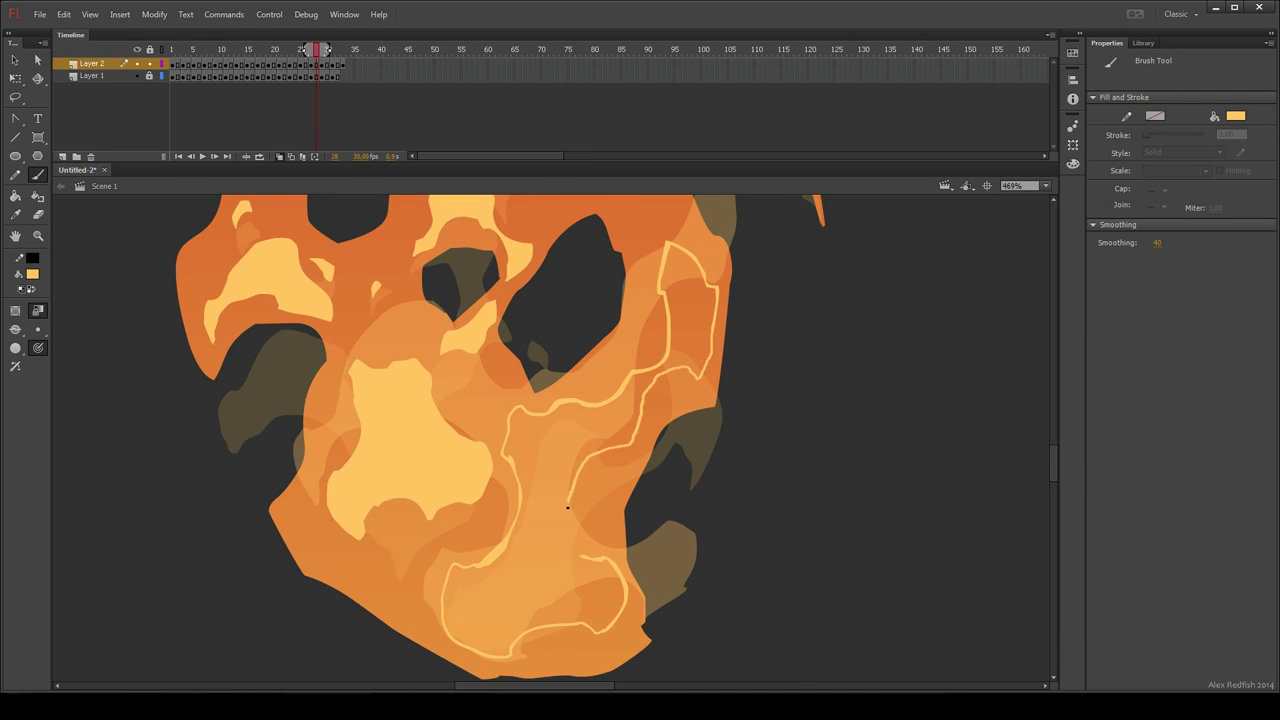
left_click_drag(568, 508, 582, 552)
key("k")
left_click(566, 531)
Step: Add yellow highlights to two detached pieces above the upper tongue of the frame 27 flame drawing
key("space")
mouse_move(646, 228)
left_mouse_down()
mouse_move(663, 397)
mouse_move(741, 716)
left_mouse_up()
key("b")
left_click_drag(408, 332, 409, 332)
key("k")
left_click(420, 318)
key("b")
left_click_drag(653, 388, 651, 402)
key("k")
left_click(651, 400)
Step: Go to frame 29 and outline and fill a yellow highlight on the flame's left arm
key("ctrl+1")
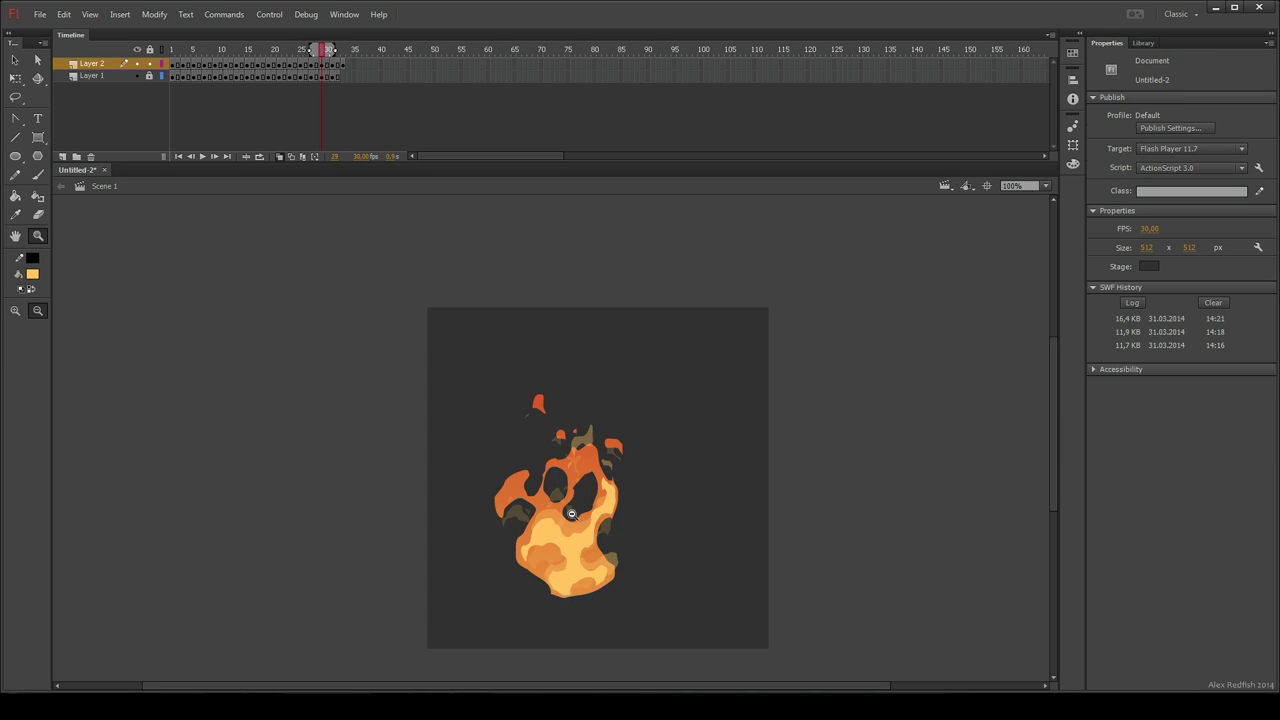
left_click_drag(450, 576, 554, 502)
key("space")
key("b")
mouse_move(594, 277)
left_mouse_down()
mouse_move(500, 514)
mouse_move(519, 352)
mouse_move(521, 395)
mouse_move(452, 495)
left_mouse_up()
key("k")
left_click(515, 385)
Step: Add two small yellow highlights on the frame 29 flame, one beside the left arm highlight and one below the left hole
key("b")
left_click_drag(596, 369, 597, 371)
key("k")
left_click(600, 378)
key("b")
mouse_move(767, 405)
left_mouse_down()
mouse_move(767, 422)
mouse_move(767, 405)
left_mouse_up()
key("k")
left_click(761, 413)
Step: Draw an arched yellow highlight above the left hole of the frame 29 flame
key("space")
left_click_drag(817, 402, 595, 526)
key("b")
left_click_drag(578, 298, 643, 297)
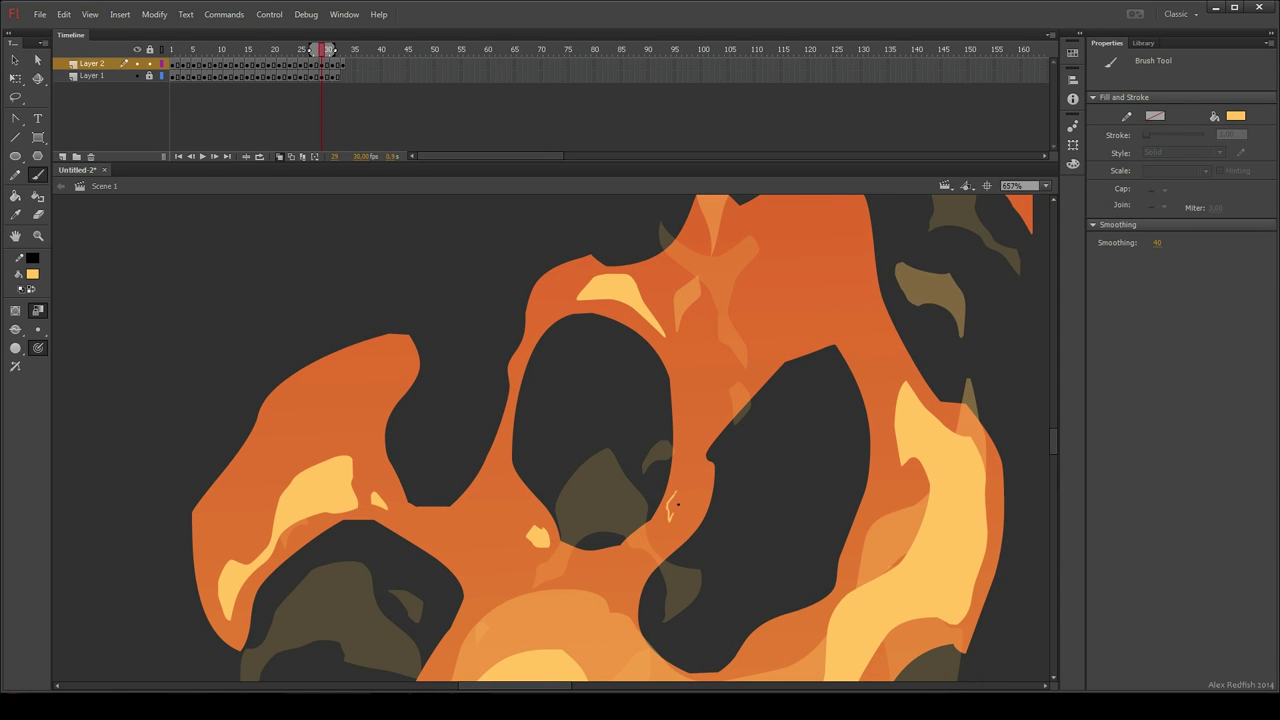
Step: Outline and fill a small yellow highlight along the right edge of the frame 29 flame's left hole
left_click_drag(678, 504, 676, 491)
key("k")
left_click(672, 506)
Step: Add a yellow highlight near the tip of the frame 29 flame's upper tongue and a thin one just below it
key("space")
left_click_drag(718, 286, 677, 431)
key("b")
mouse_move(657, 364)
left_mouse_down()
mouse_move(706, 361)
mouse_move(658, 365)
left_mouse_up()
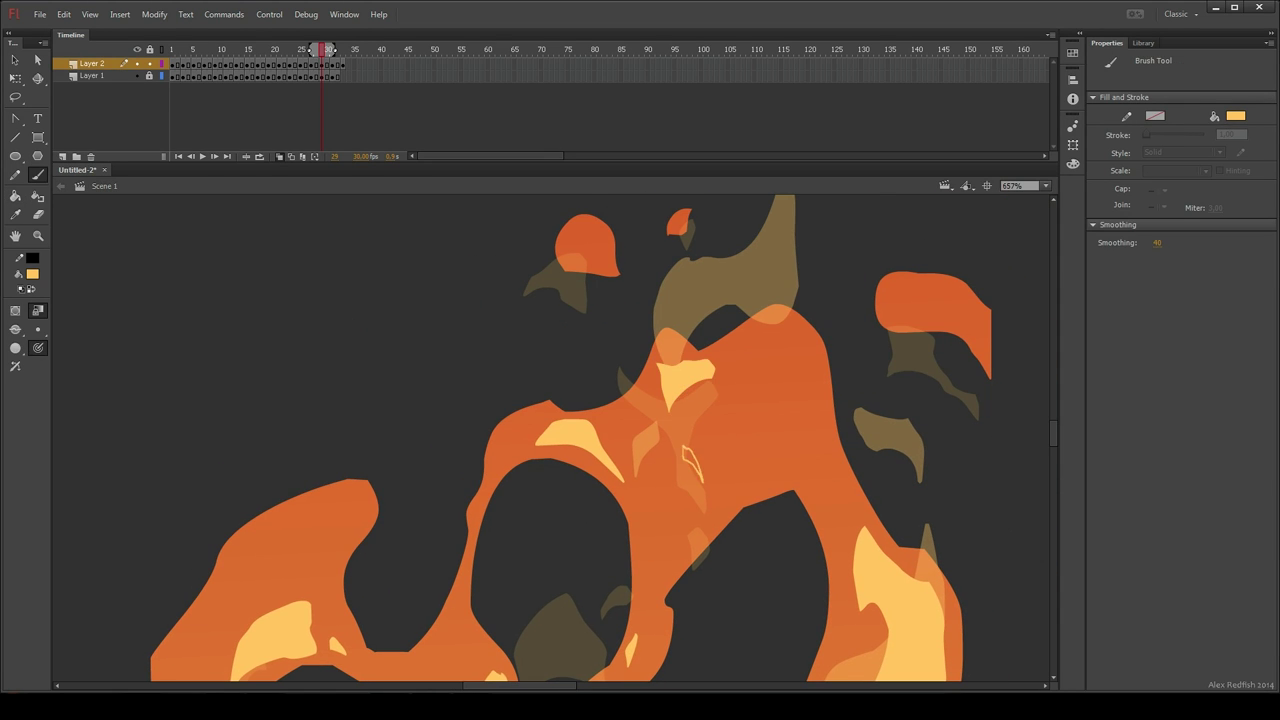
key("k")
left_click(691, 460)
Step: Outline and fill a yellow highlight on the detached piece at the upper right of the frame 29 flame
left_click_drag(830, 373, 703, 546)
key("b")
left_click_drag(761, 464, 805, 476)
key("k")
left_click(776, 470)
Step: Extend the yellow highlight on the upper tongue of the frame 29 flame toward the right
left_click_drag(640, 575, 658, 354)
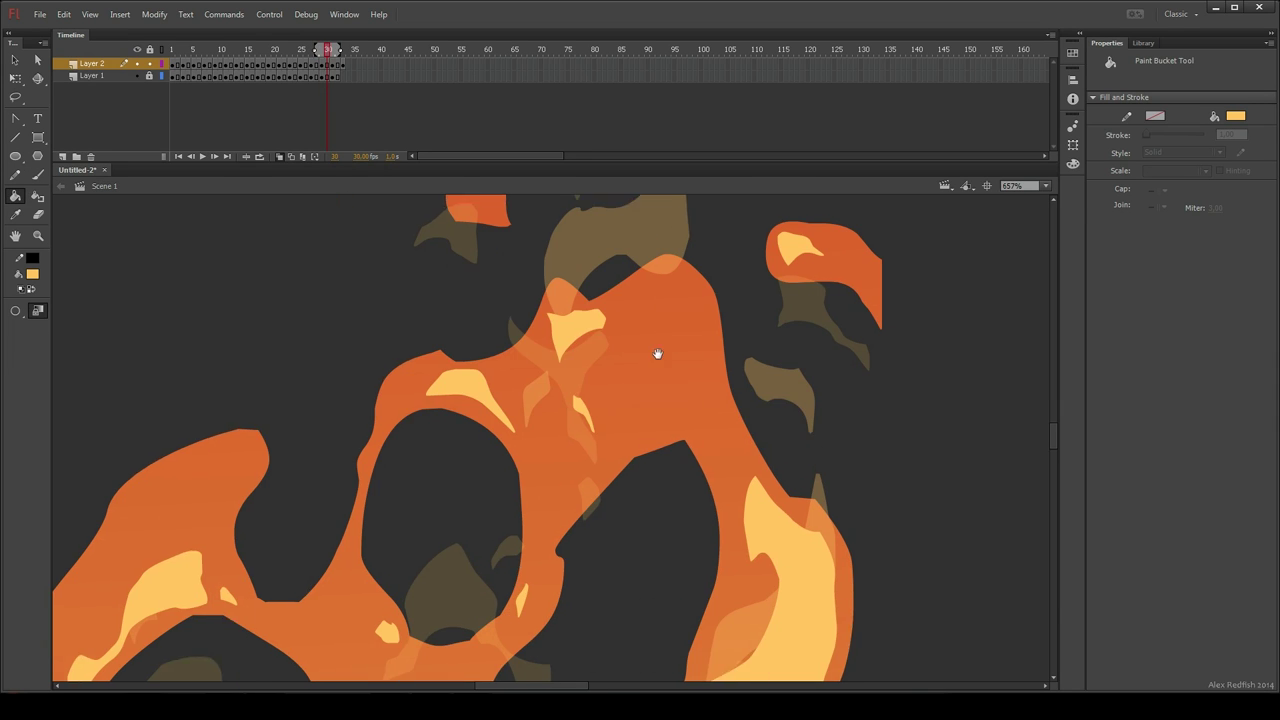
key("b")
key("ctrl+z")
mouse_move(554, 349)
left_mouse_down()
mouse_move(652, 314)
mouse_move(589, 387)
left_mouse_up()
scroll(575, 377, "down", 3)
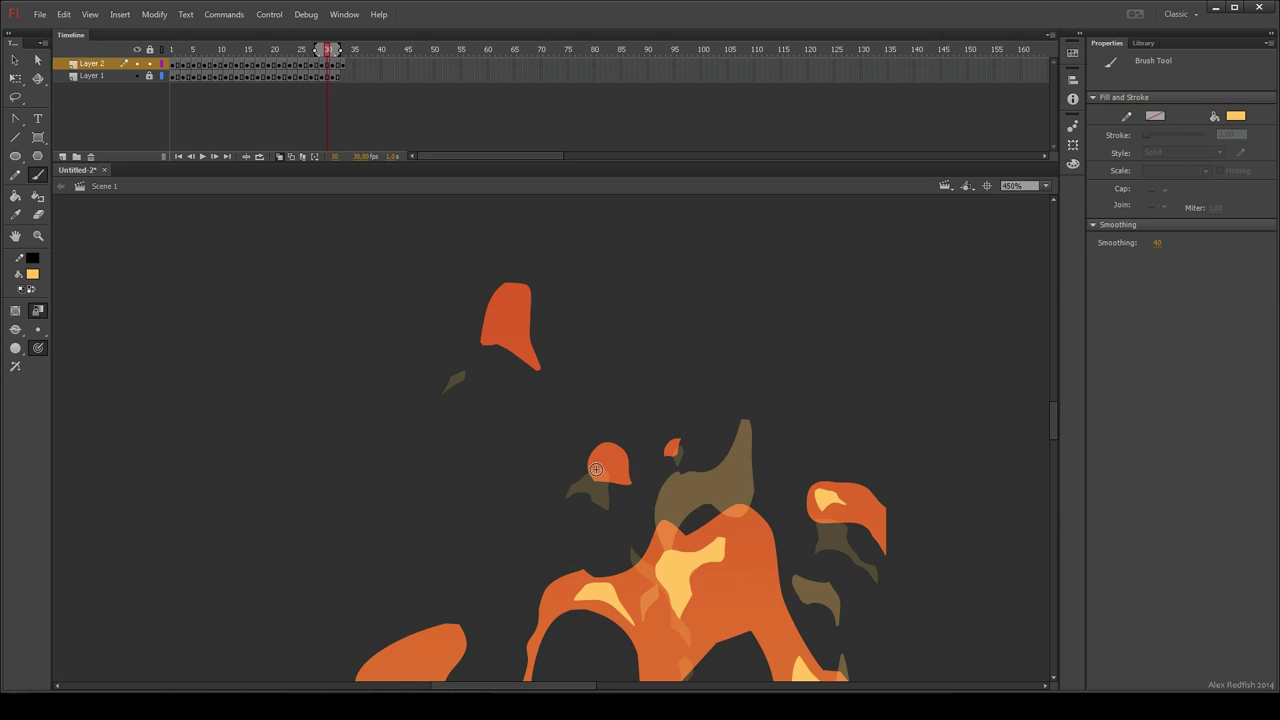
key("ctrl+1")
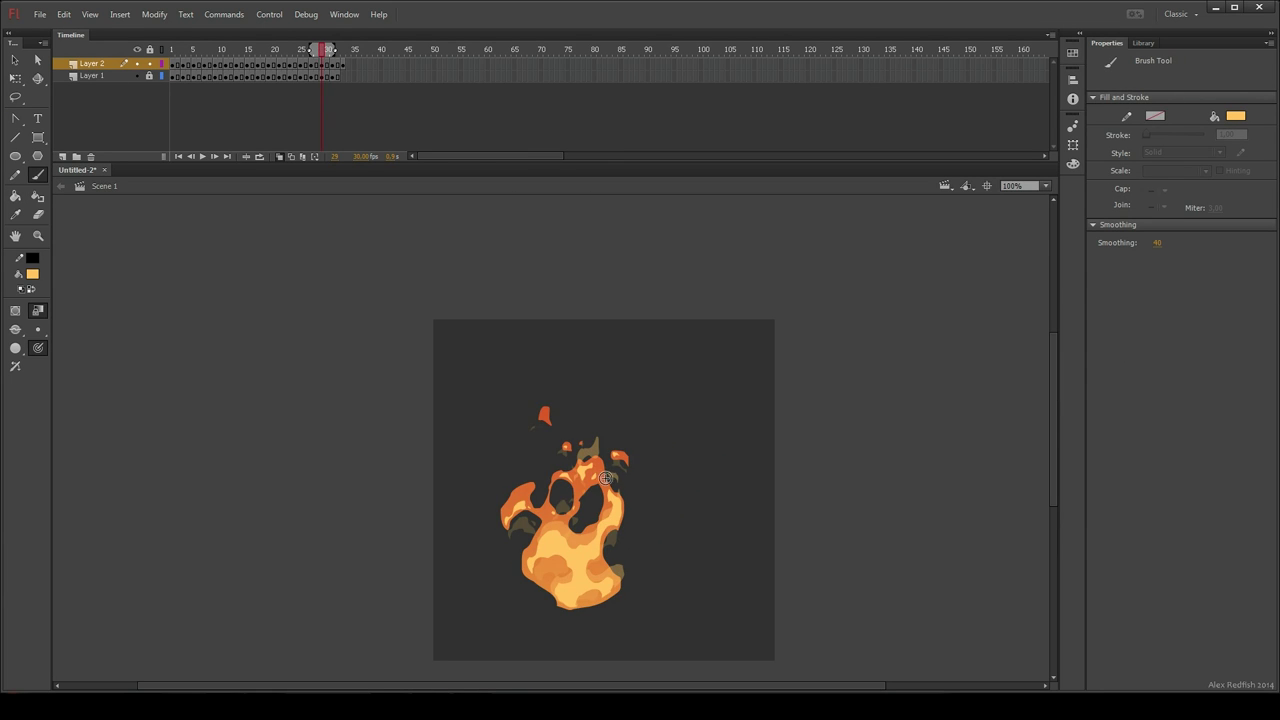
Step: Draw a yellow highlight on the detached left piece of the frame 31 flame
scroll(605, 478, "up", 5)
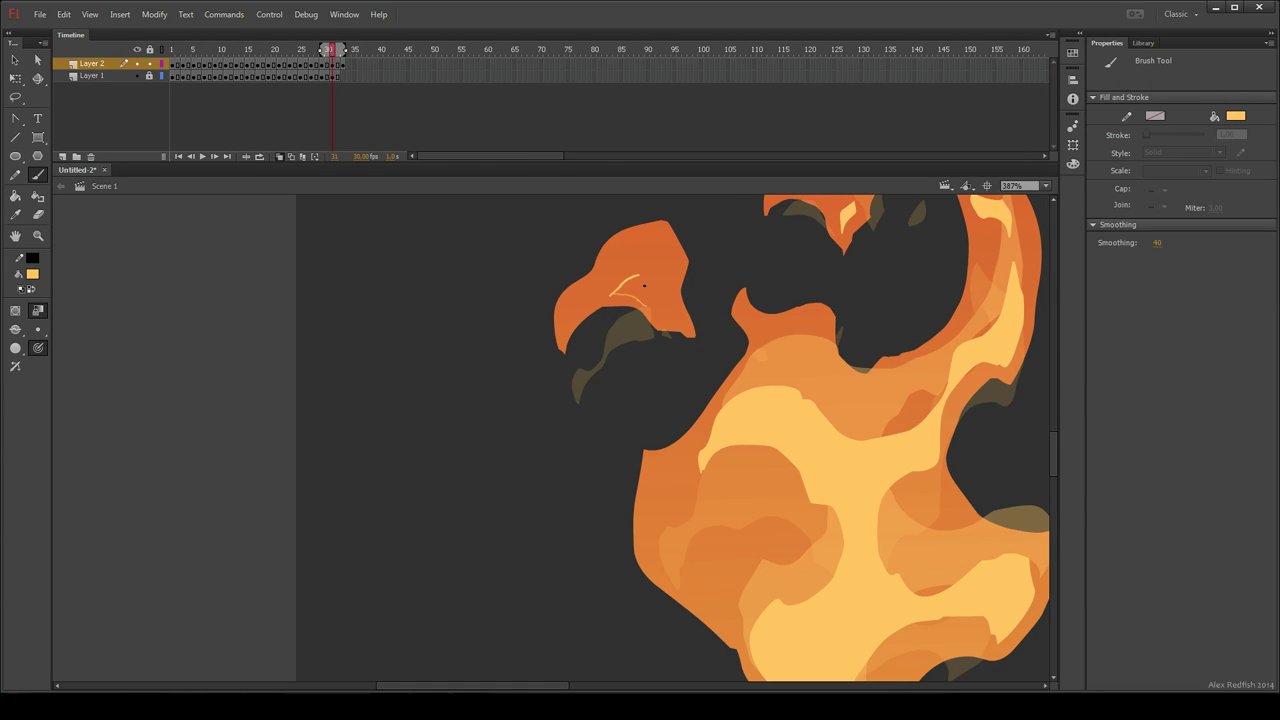
key("n")
key("ctrl+1")
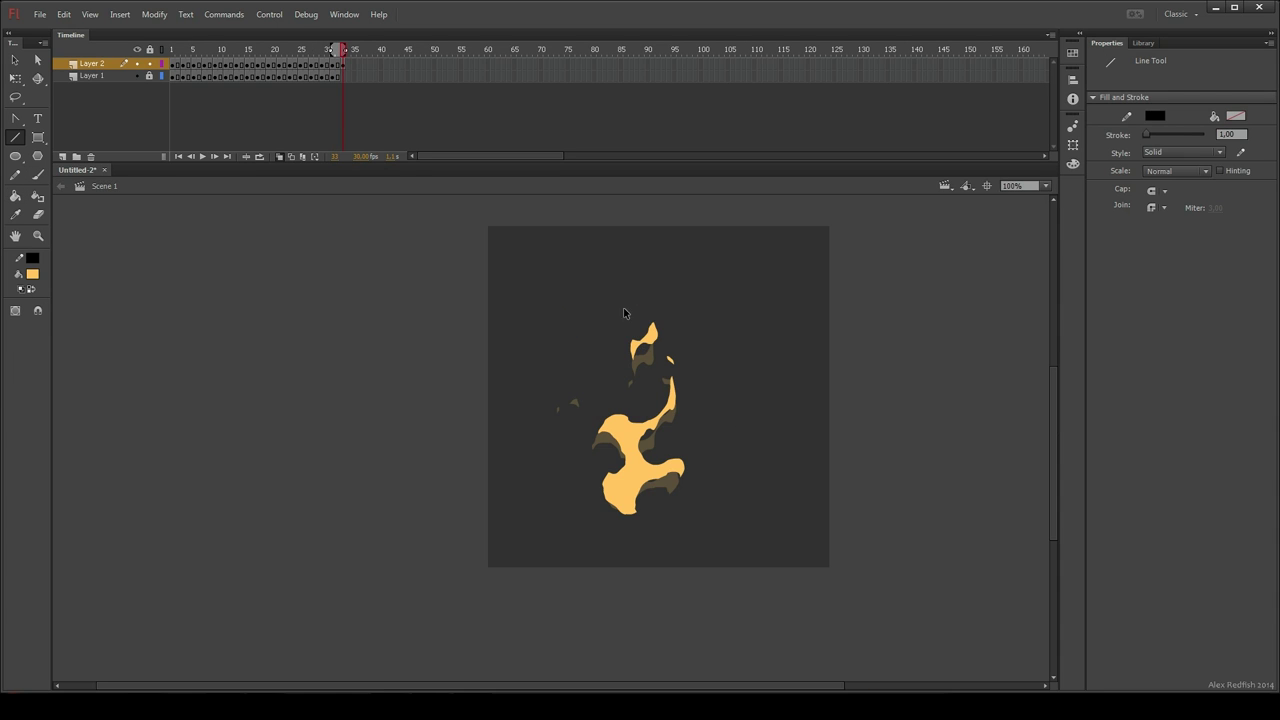
Step: Go to frame 1 and outline and fill a small yellow highlight on the flame's detached left piece
key("z")
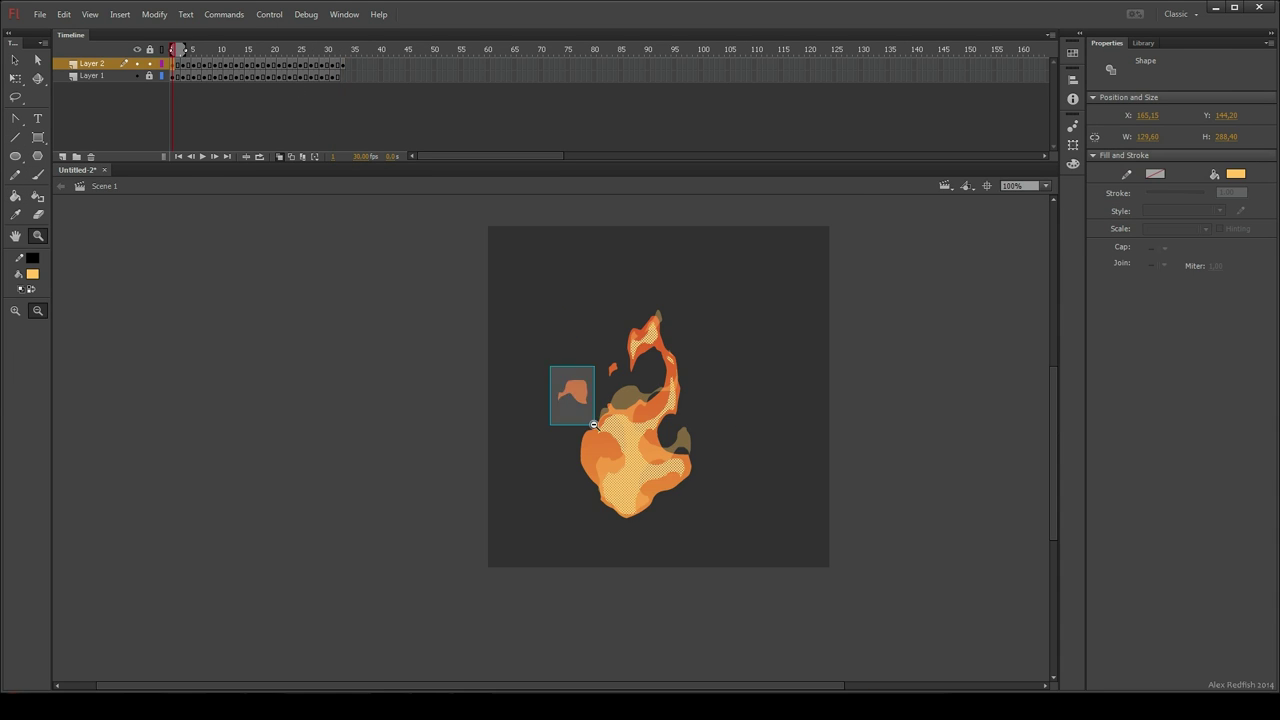
left_click_drag(550, 366, 594, 424)
key("b")
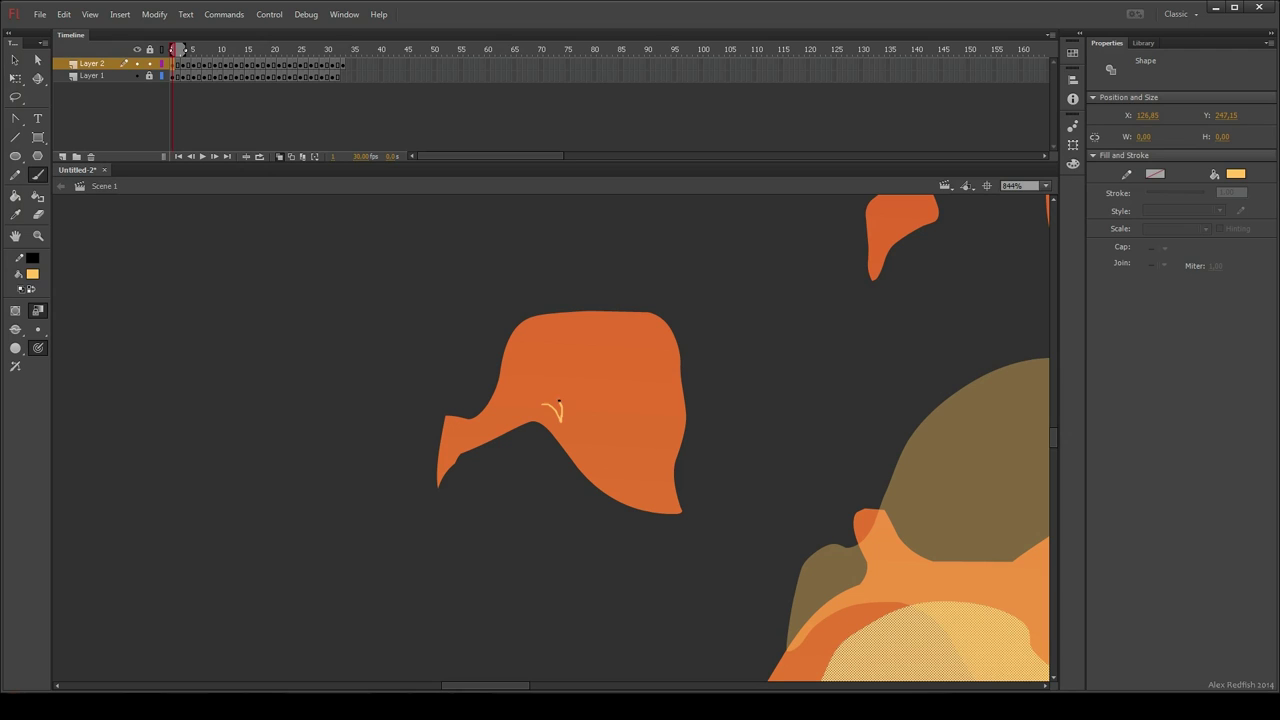
key("ctrl+shift+a")
key("k")
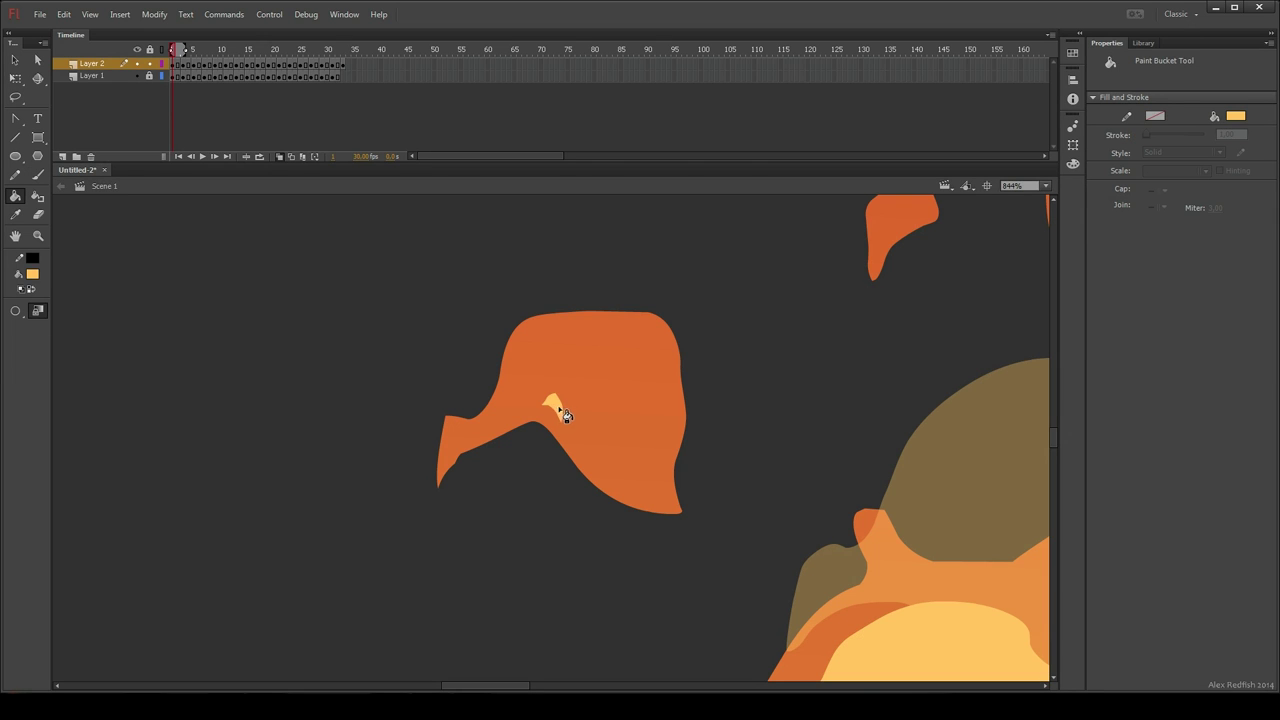
key("ctrl+1")
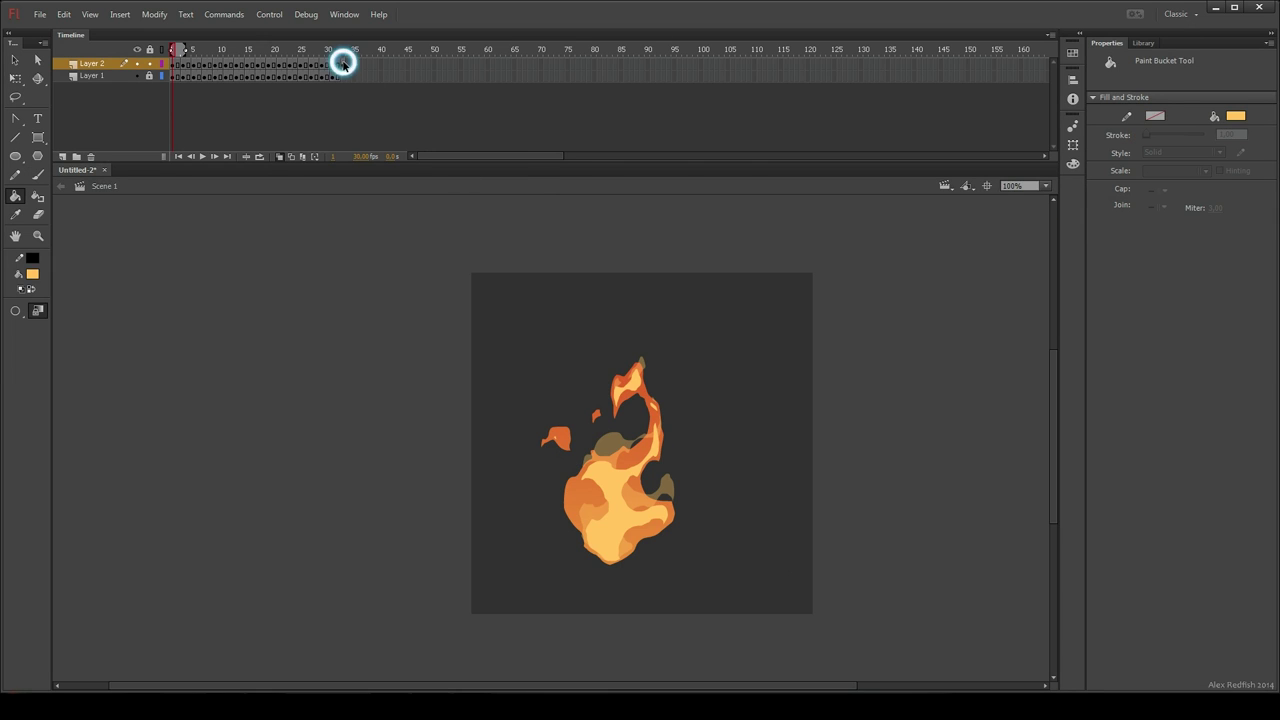
Step: Remove the surplus frame 33 from Layer 2 and preview the looping flame animation as a test movie
right_click(343, 64)
left_click(395, 149)
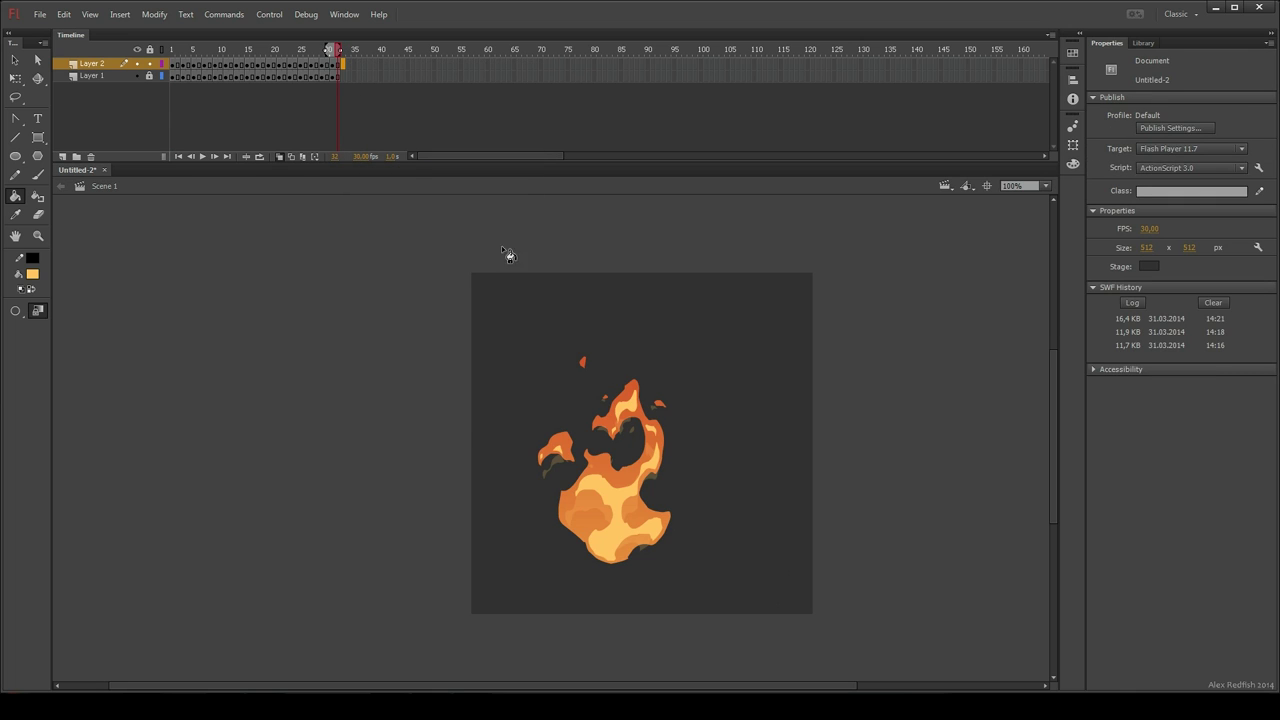
key("ctrl+Return")
right_click(795, 477)
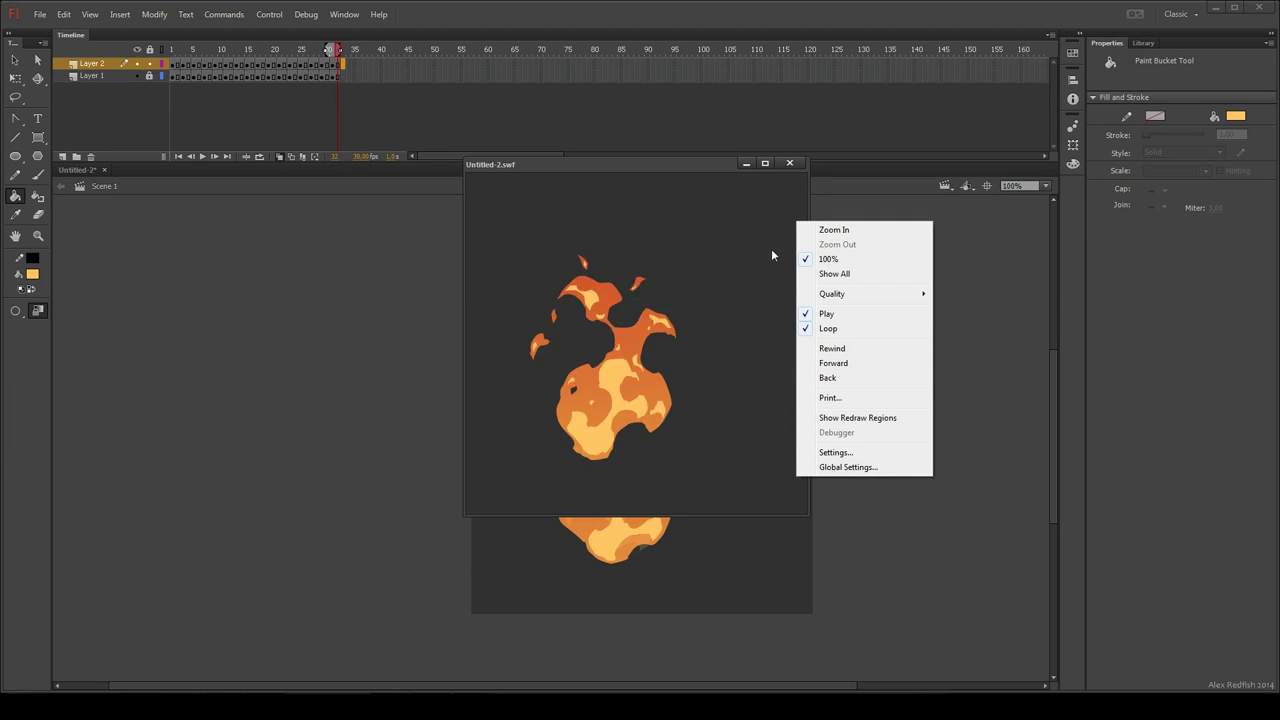
left_click(790, 164)
left_click(790, 164)
Step: Convert the yellow highlight drawing on each Layer 2 keyframe into a movie clip symbol
key("v")
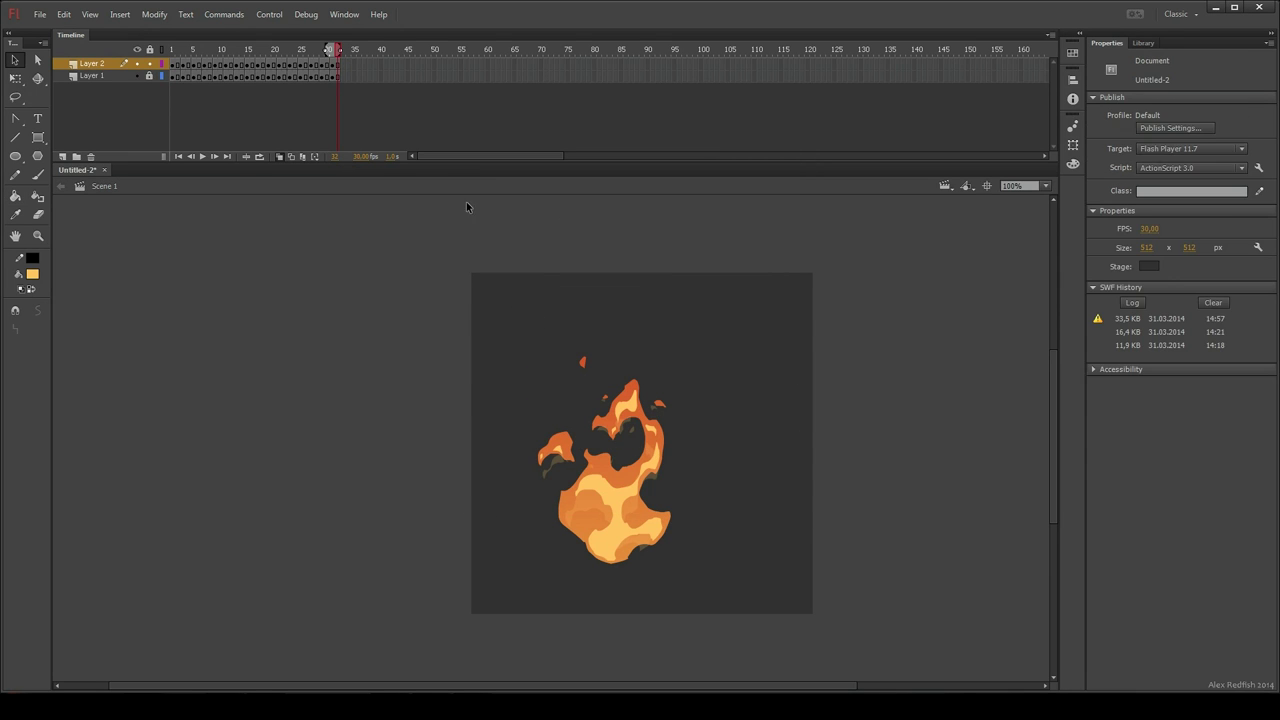
left_click_drag(174, 65, 225, 65)
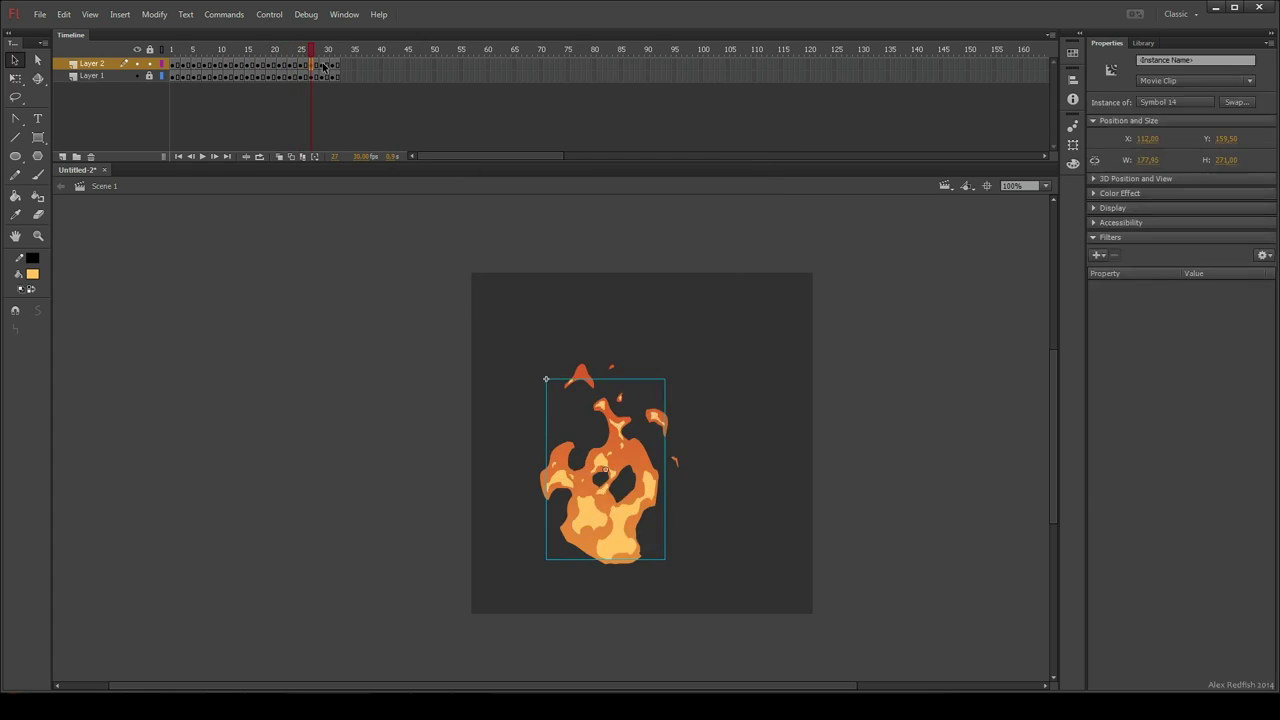
Step: Copy all Layer 1 frames and paste them into a new layer between Layer 1 and Layer 2
left_click(174, 76)
right_click(226, 76)
left_click(265, 268)
left_click(62, 156)
right_click(212, 76)
left_click(268, 289)
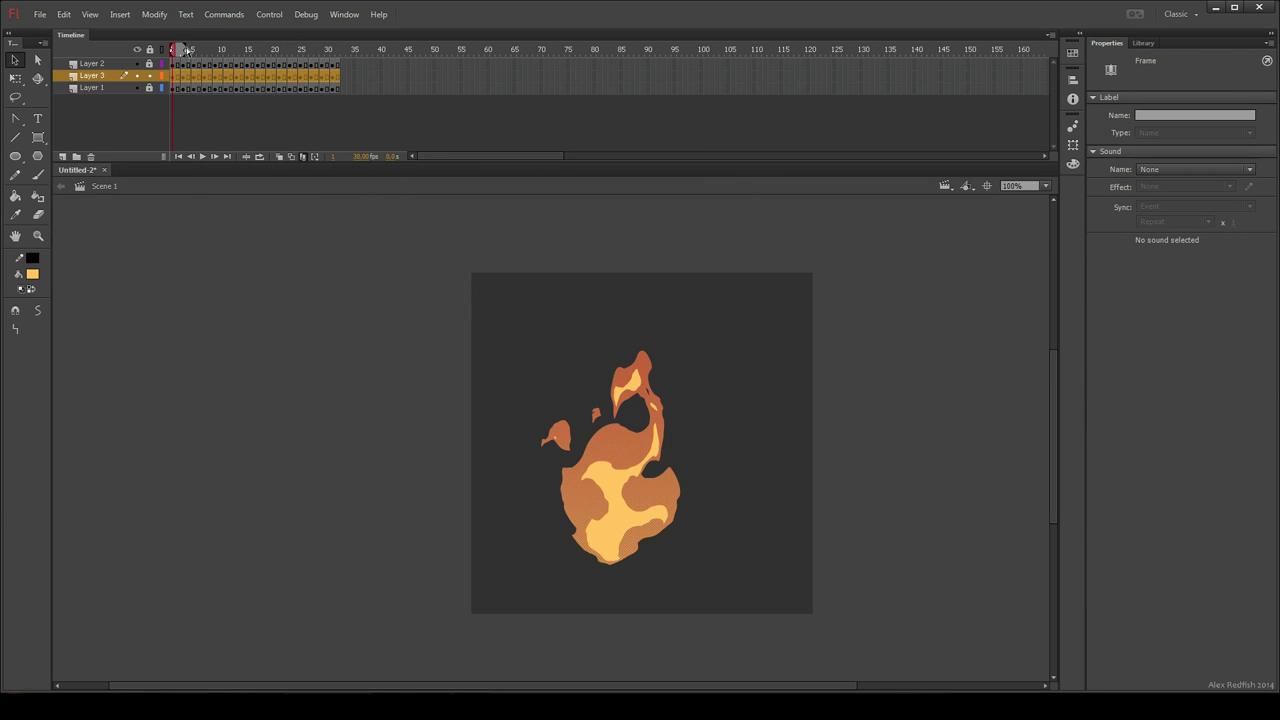
Step: Select the Layer 3 drawings across frames 1 to 32 together and adjust their gradient fill
left_click_drag(186, 49, 340, 49)
key("ctrl+a")
left_click(1073, 164)
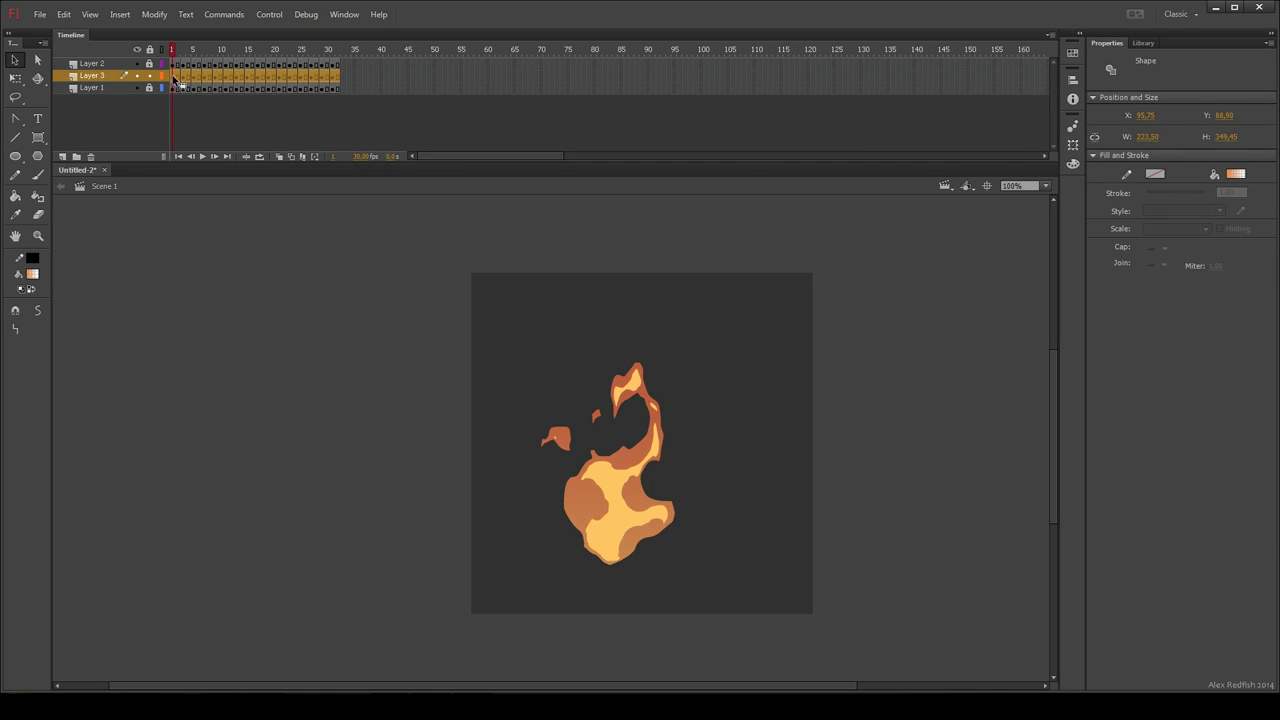
Step: Convert the flame drawing on each Layer 3 keyframe into a movie clip symbol
key("F8")
key("Return")
left_click(248, 77)
key("F8")
key("Return")
left_click(290, 77)
left_click(322, 77)
left_click(332, 77)
Step: Lock Layer 3 and convert the flame drawing on each Layer 1 keyframe into a movie clip symbol
left_click(150, 76)
left_click(187, 89)
left_click(173, 89)
key("F8")
key("Return")
left_click(183, 89)
left_click(194, 89)
left_click(216, 89)
key("F8")
key("Return")
left_click(237, 89)
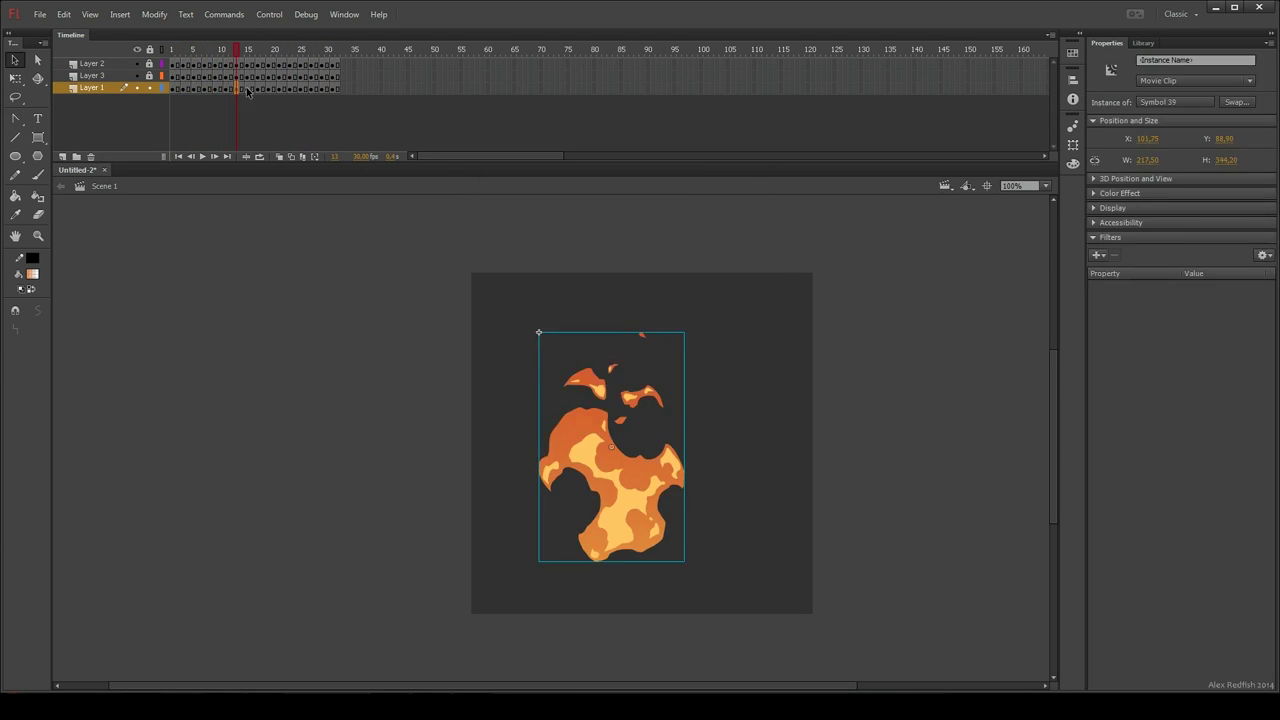
left_click(335, 92)
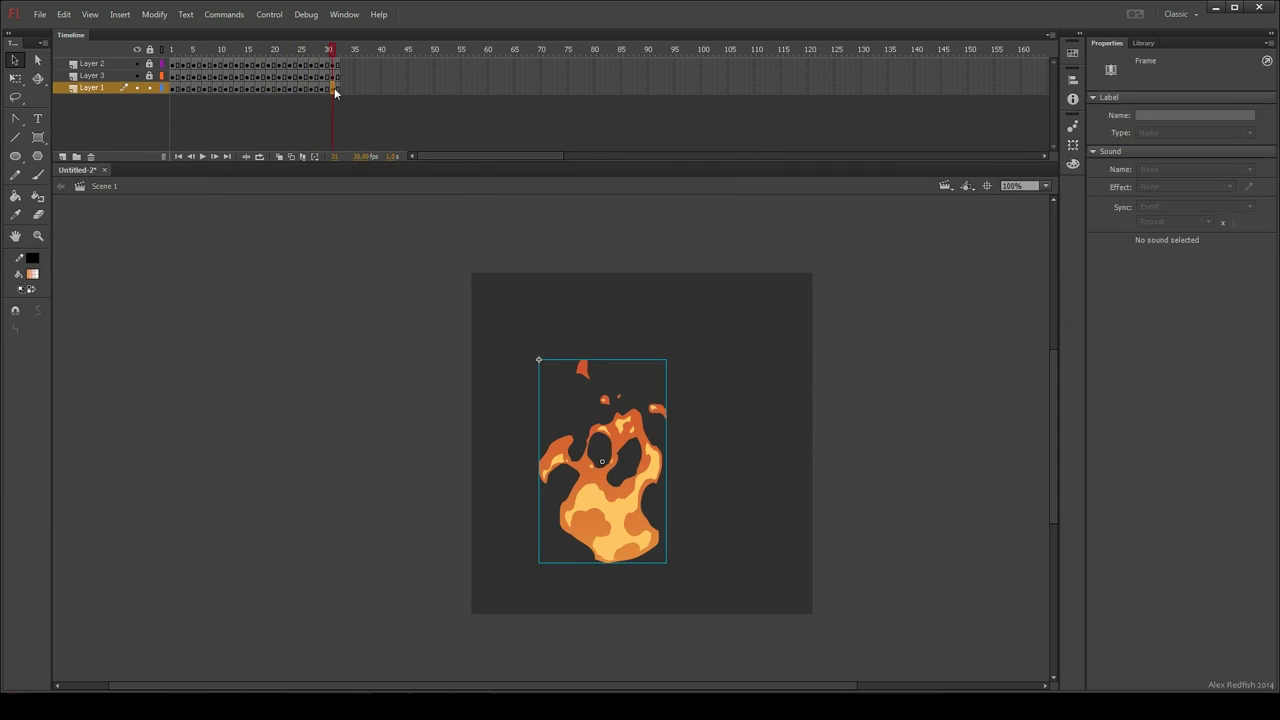
Step: Give the frame 1 flame on Layer 1 an orange Glow filter with 12 px blur and High quality
left_click_drag(332, 50, 172, 50)
left_click(638, 461)
left_click(1110, 239)
left_click(1110, 238)
left_click(1191, 350)
left_click(1214, 337)
left_click(1217, 380)
left_click_drag(1188, 312, 1195, 311)
Step: Add a second Glow filter to the Layer 1 flame in red, with 44 px blur and High quality
left_click(1098, 256)
left_click(1126, 303)
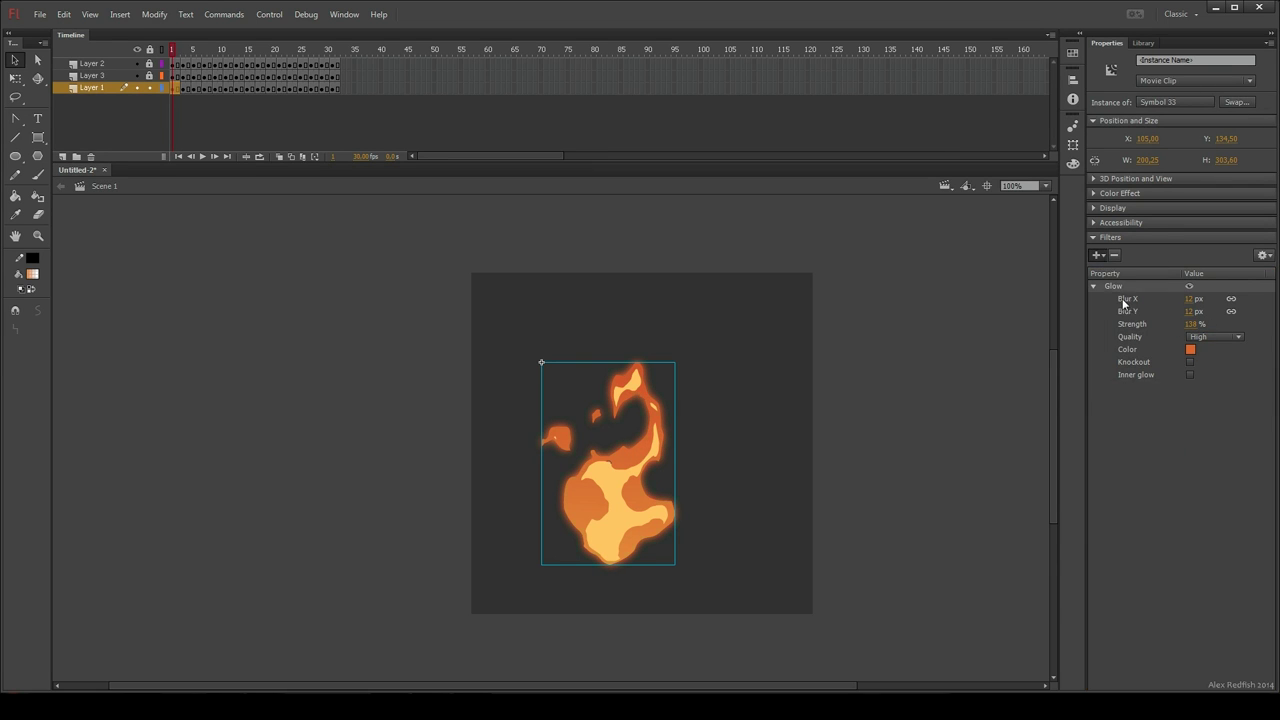
left_click(1190, 451)
left_click(1127, 549)
left_click(1213, 438)
left_click(1216, 481)
left_click_drag(1188, 413, 1200, 411)
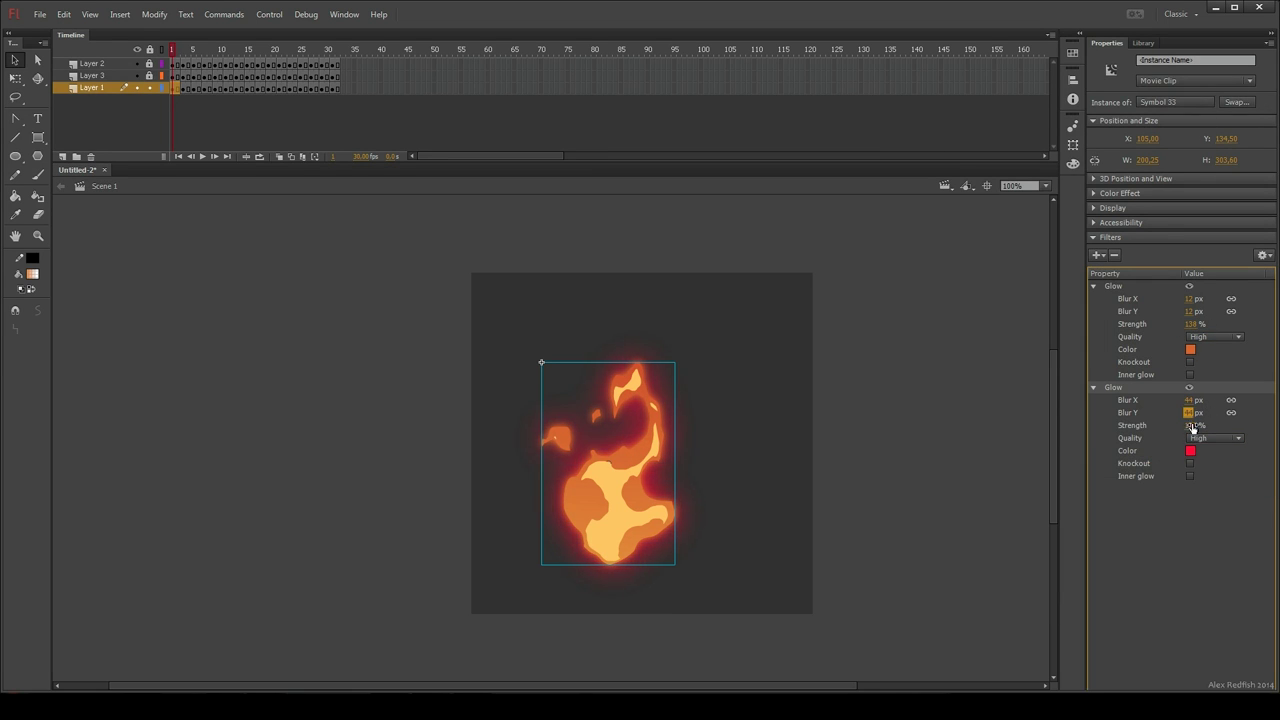
Step: Change the first glow to a darker orange with 14 px horizontal blur and lock Layer 1
left_click(1191, 350)
left_click(1188, 366)
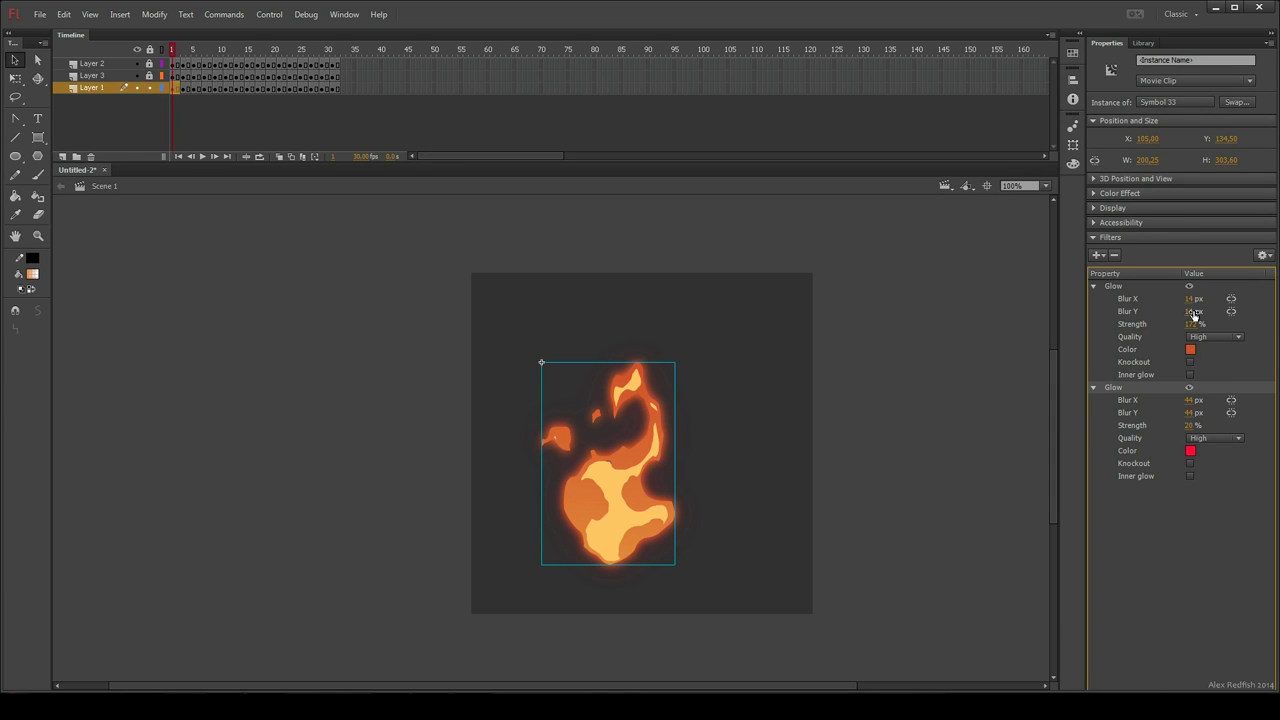
left_click(150, 88)
Step: Unlock Layer 3 and set the blending of its frame 1 flame to Add
left_click(150, 76)
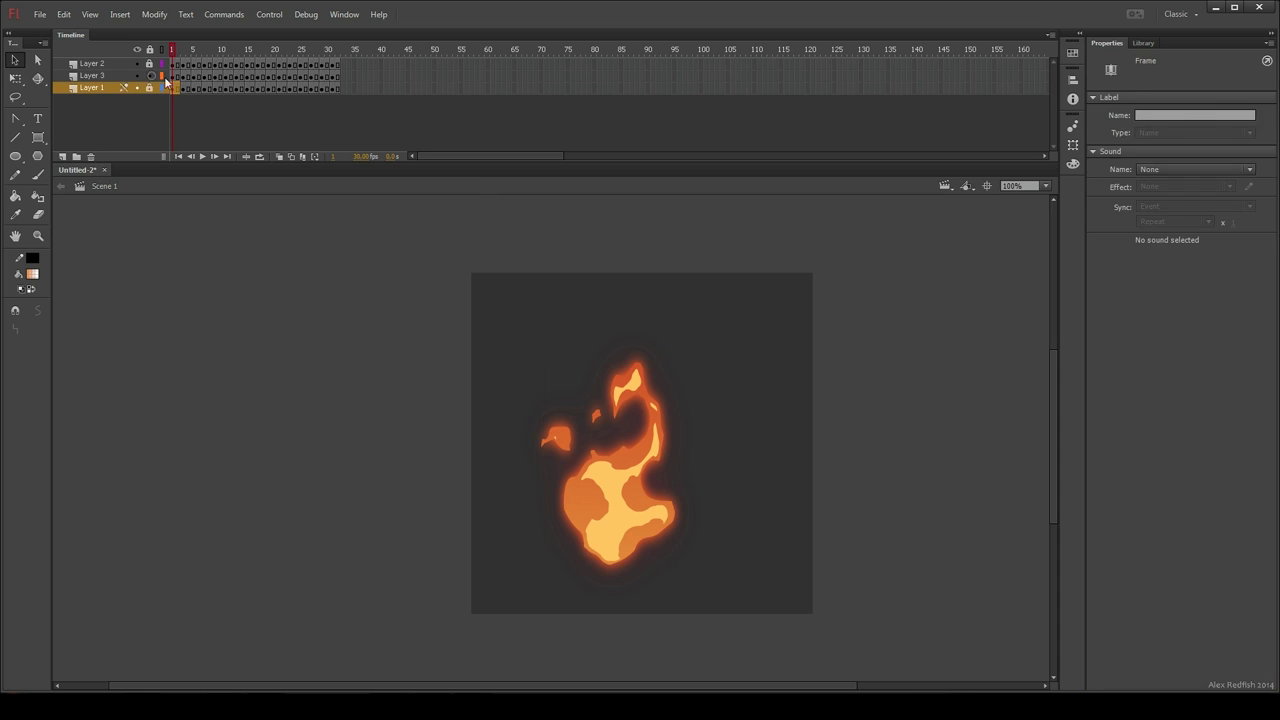
left_click(173, 77)
left_click(1125, 222)
left_click(1125, 209)
left_click(1180, 239)
left_click(1157, 386)
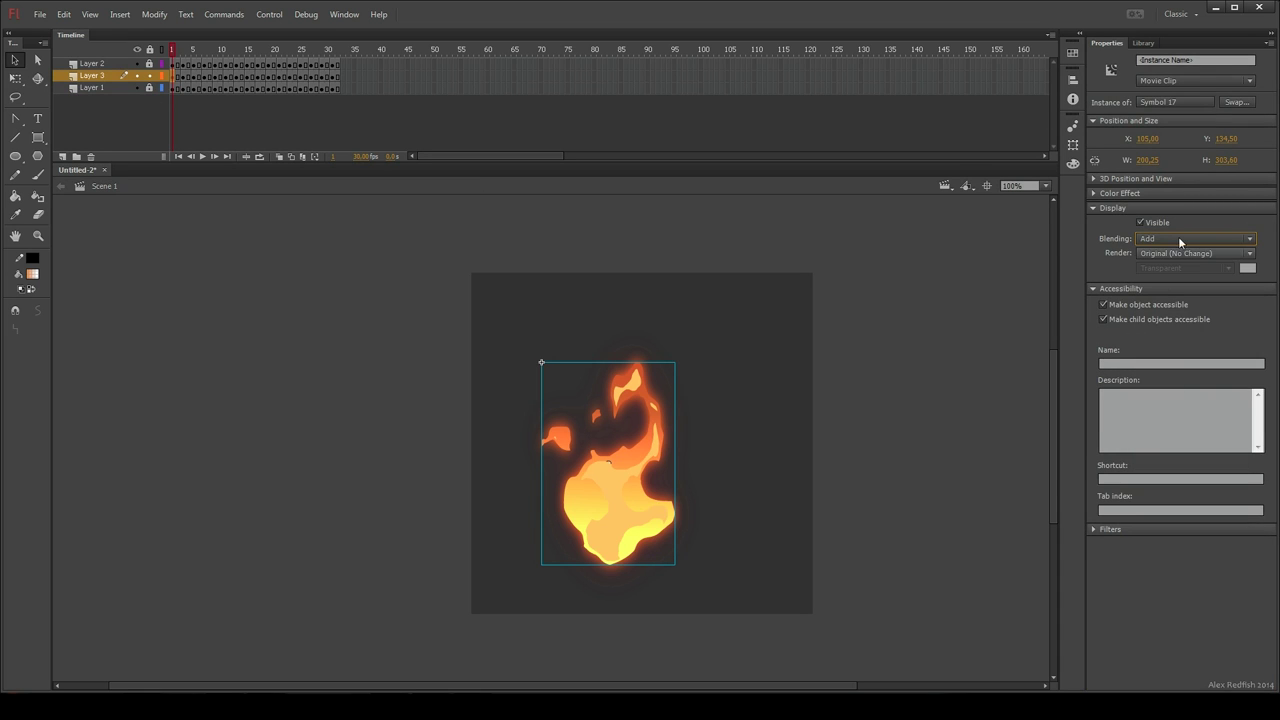
Step: Add an orange Glow filter with High quality and increased blur and strength to the frame 1 flame on Layer 3
left_click(1121, 210)
left_click(1123, 224)
left_click(1116, 238)
left_click(1099, 256)
left_click(1113, 298)
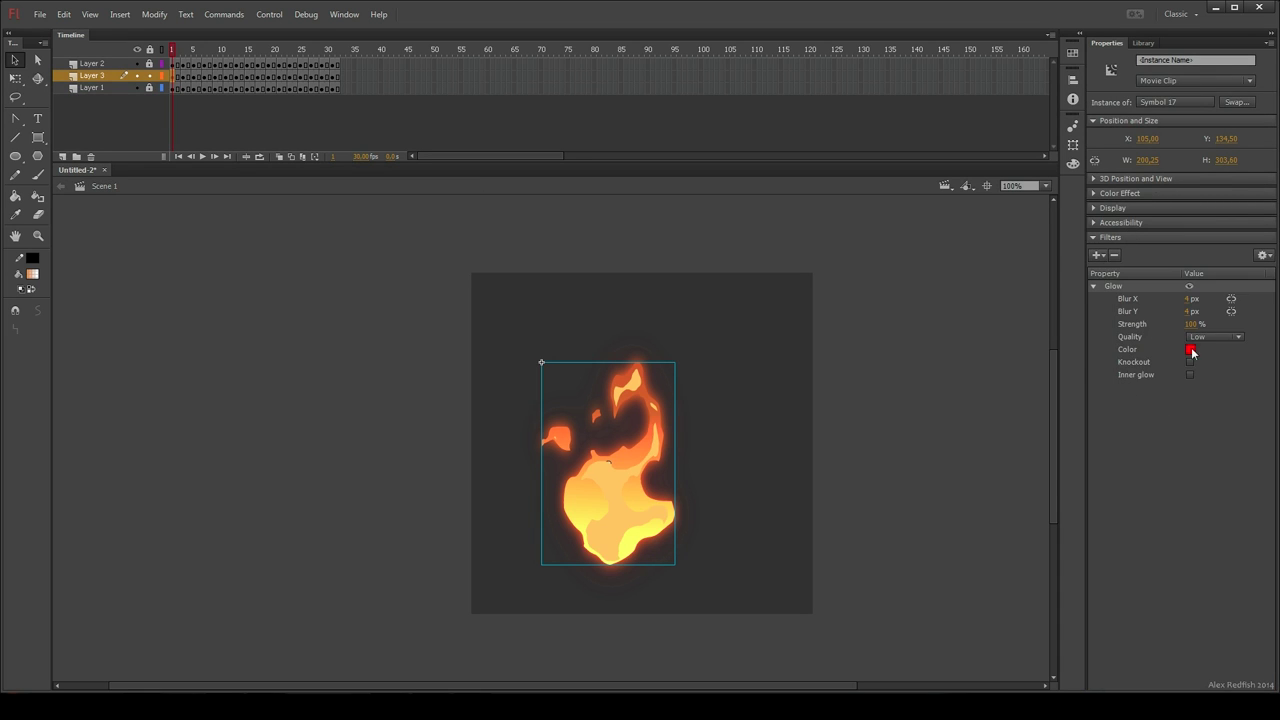
left_click(1191, 350)
left_click(1155, 440)
left_click(1214, 336)
left_click(1217, 380)
key("Tab")
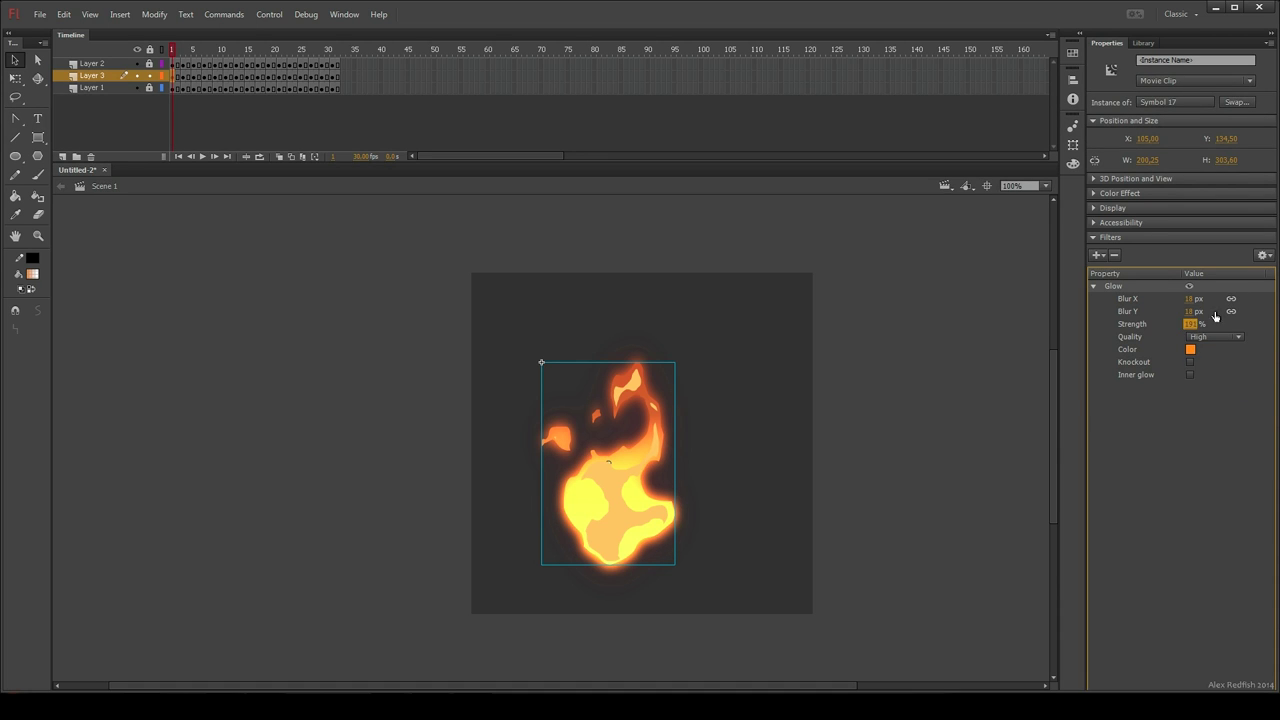
Step: Tone down the frame 1 flame on Layer 3 with a color effect and lock the layer
left_click(1137, 193)
left_click(1176, 211)
left_click(1162, 267)
left_click_drag(1212, 232, 1168, 232)
left_click(150, 76)
Step: Unlock Layer 2 and add a yellow High quality Glow filter to its frame 1 highlight
left_click(150, 64)
left_click(612, 510)
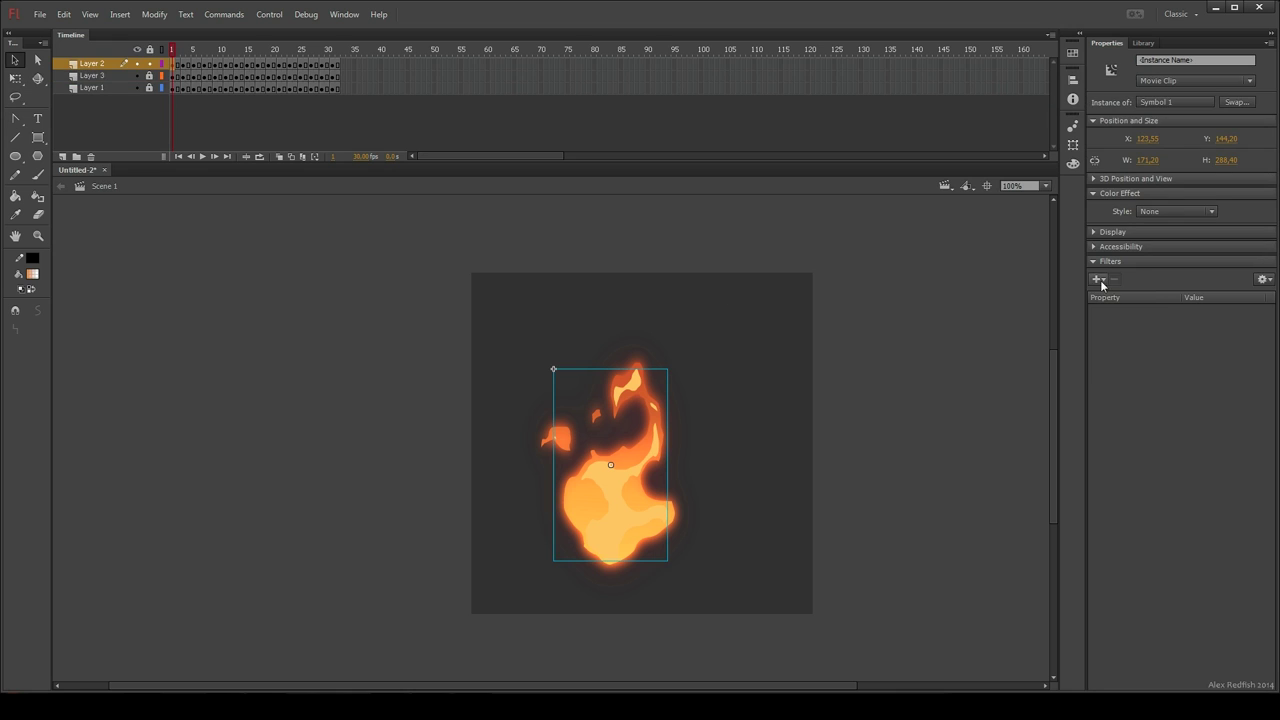
left_click(1099, 280)
left_click(1118, 368)
left_click(1190, 373)
left_click(1160, 500)
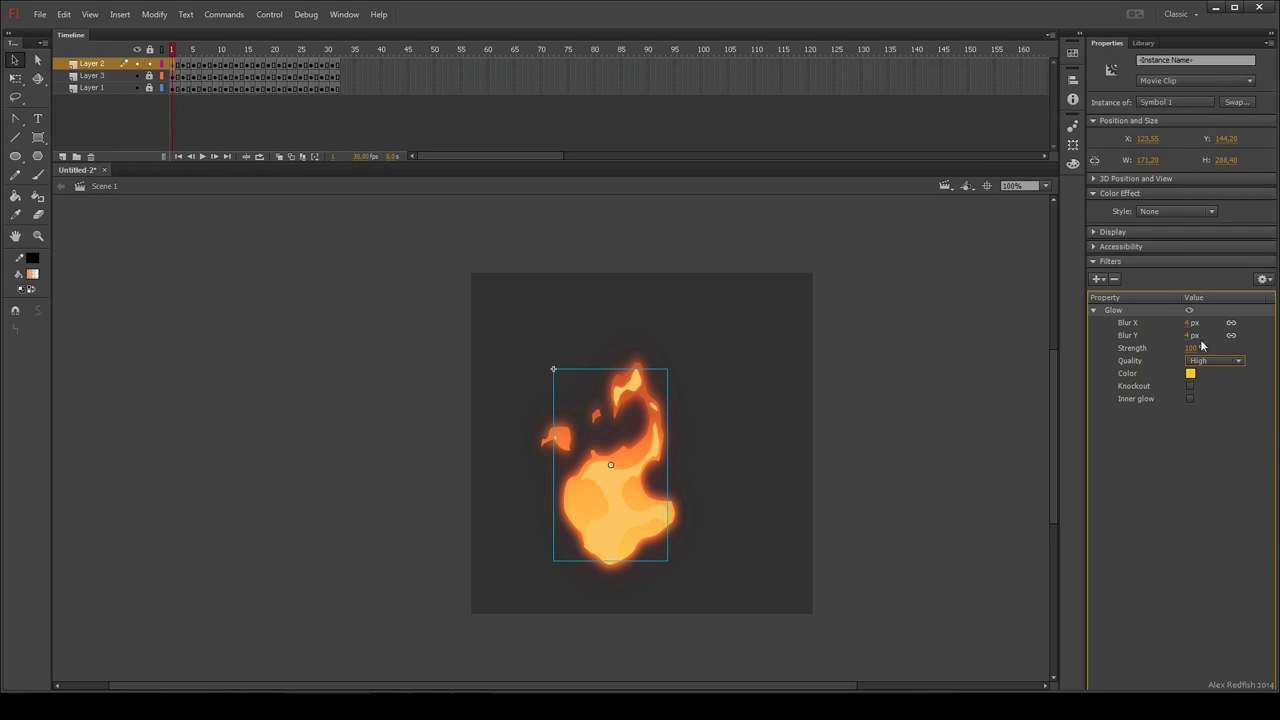
Step: Set the blending of the frame 1 highlight on Layer 2 to Add
left_click(1125, 233)
left_click(1164, 264)
left_click(1158, 408)
left_click(1120, 234)
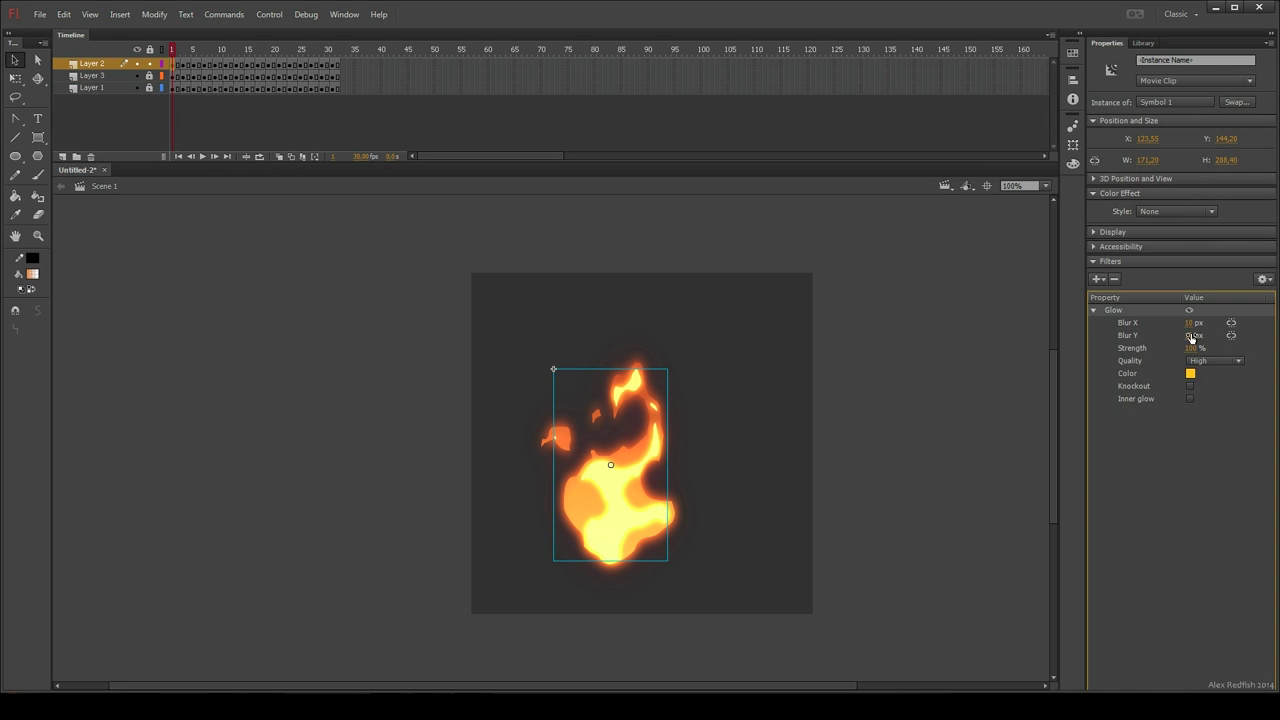
Step: Change the highlight's glow to light orange with 22 px vertical blur and 46% strength
left_click(1190, 373)
left_click(1166, 486)
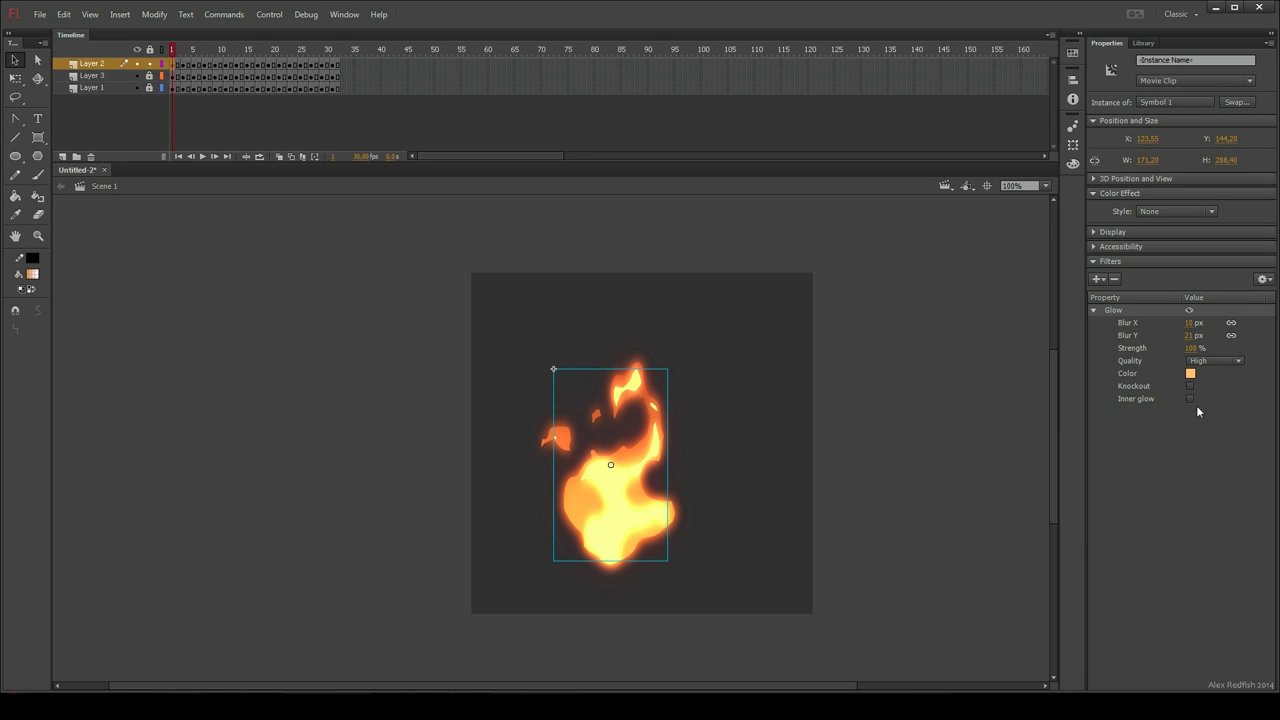
left_click_drag(1189, 336, 1158, 349)
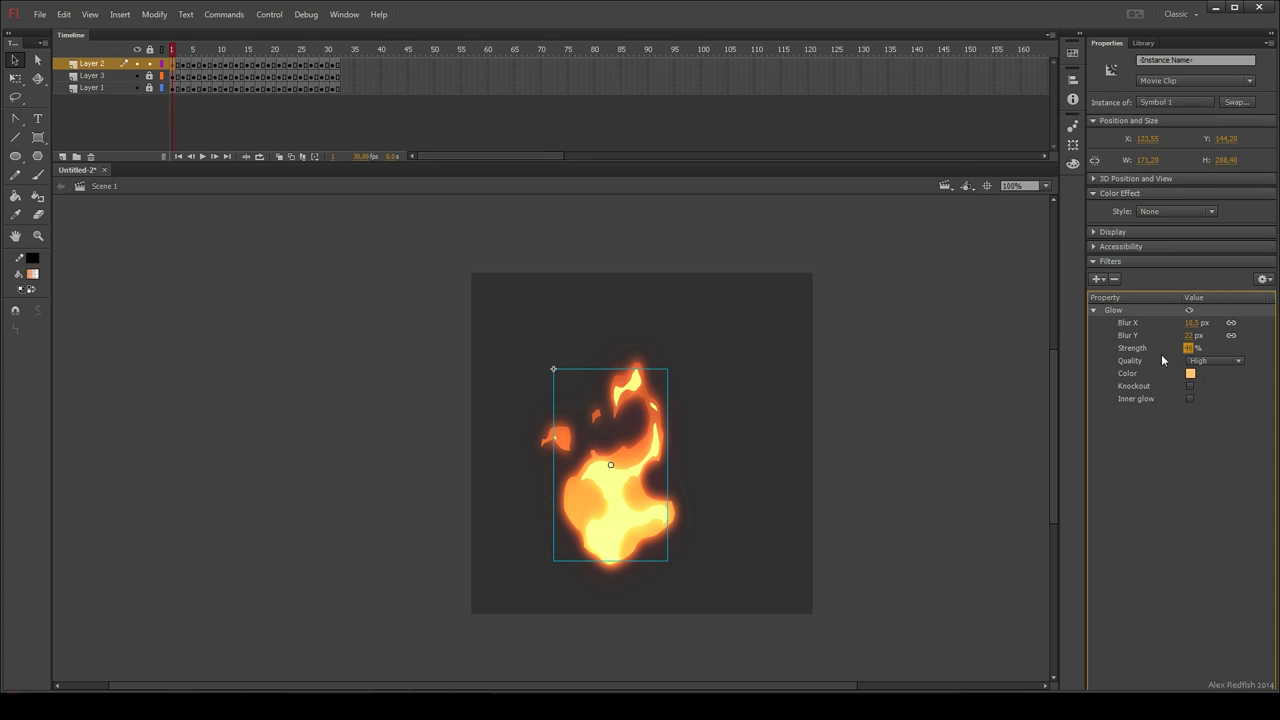
Step: Add a High quality Blur filter to the Layer 2 highlight and lower its horizontal blur
left_click(1097, 279)
left_click(1115, 328)
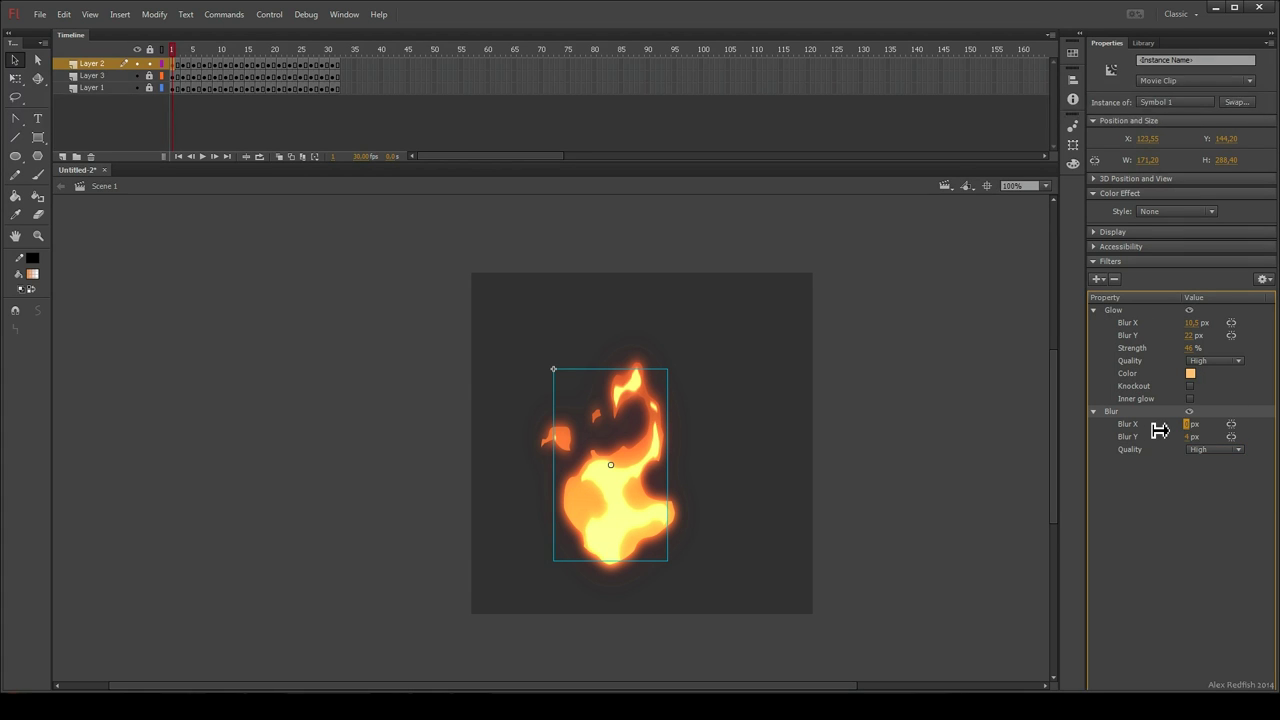
Step: Copy all filters of the frame 1 highlight and select the Layer 2 highlights in all frames
left_click(1094, 311)
left_click(1265, 280)
left_click(1248, 308)
left_click(304, 157)
key("ctrl+a")
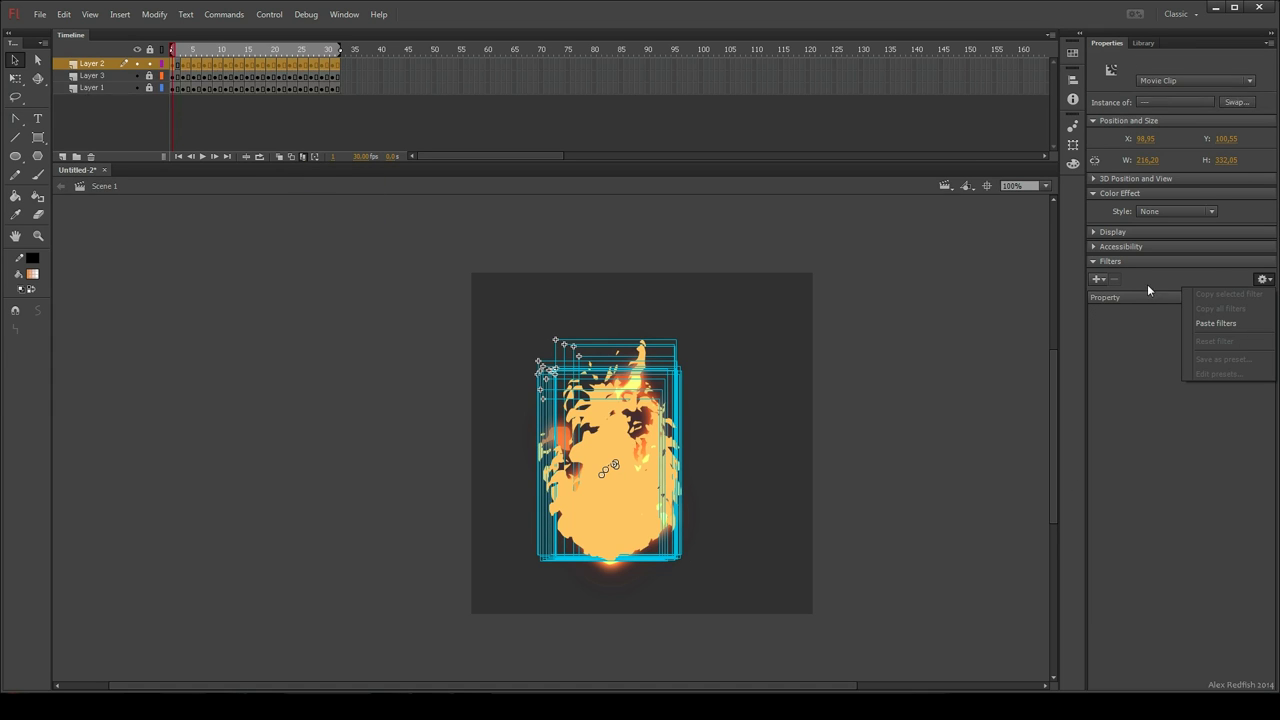
left_click(1146, 285)
Step: Return to the frame 1 highlight on Layer 2 and check its filter options
left_click(304, 157)
left_click(172, 65)
left_click(622, 500)
left_click(1262, 282)
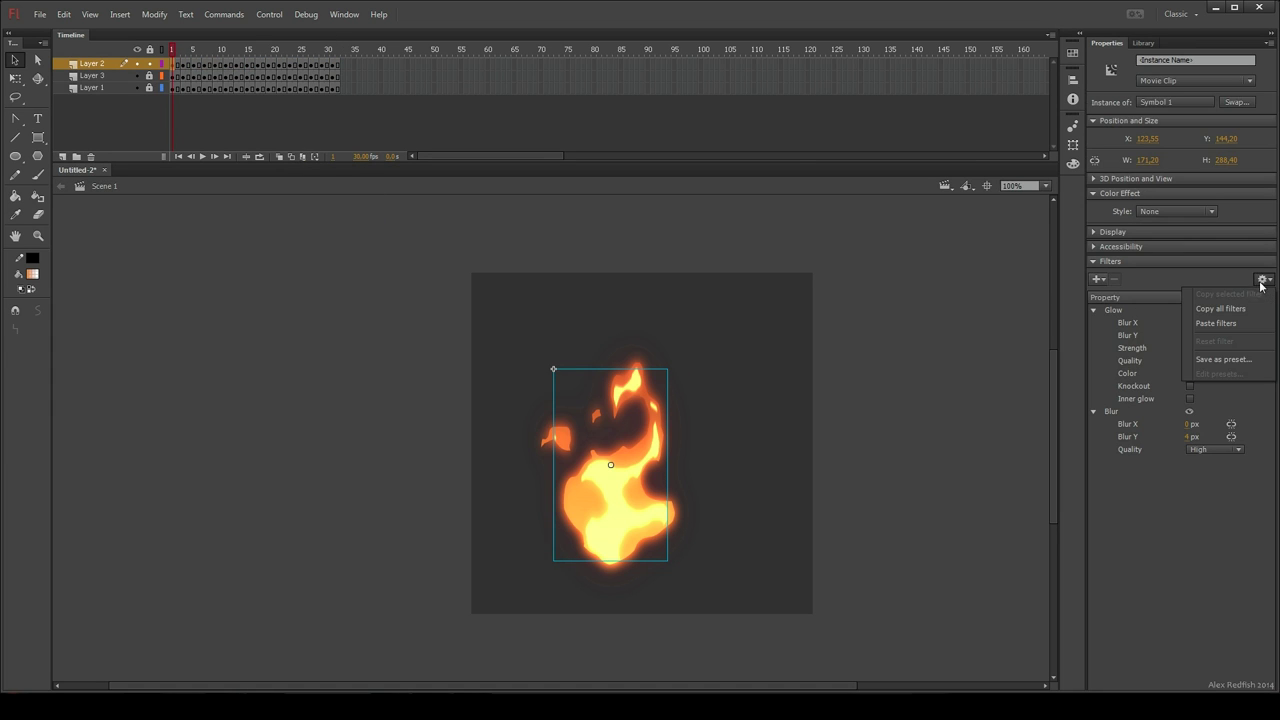
left_click(1104, 283)
Step: Apply the copied filters and Add blending to the Layer 2 highlights in all frames at once
left_click(303, 157)
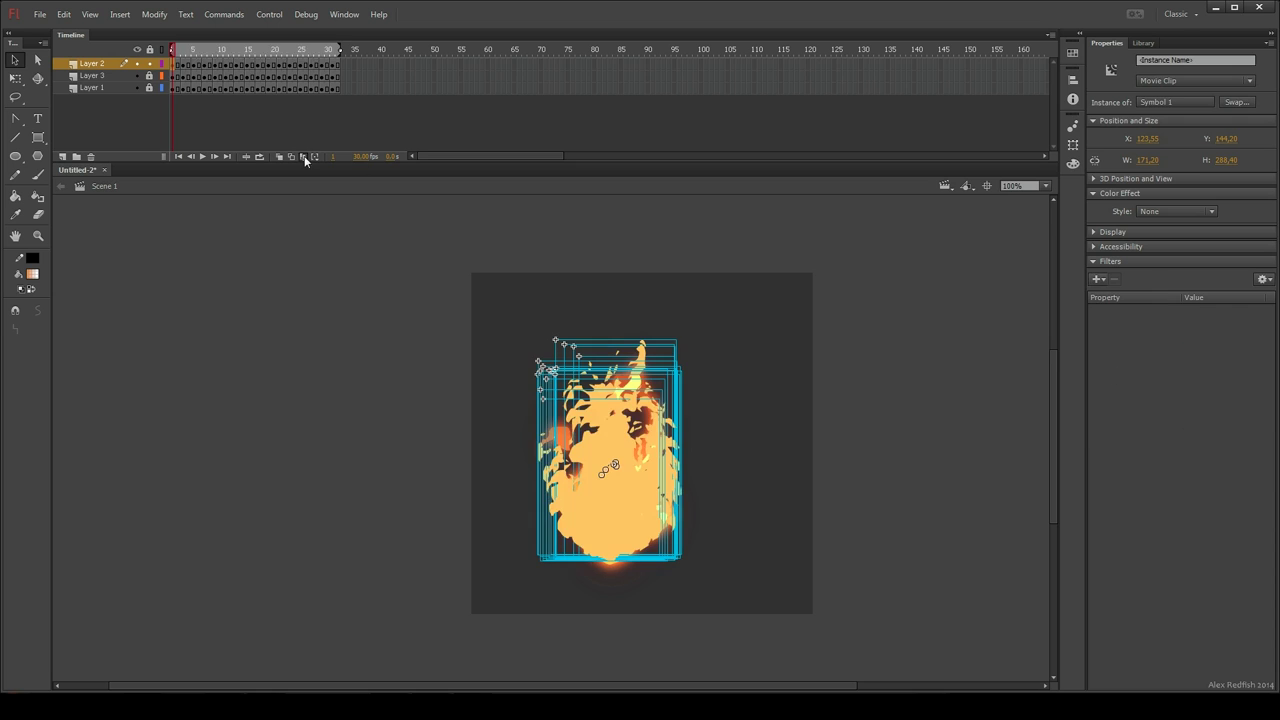
left_click(92, 63)
left_click(1094, 231)
left_click(1195, 262)
left_click(1166, 411)
left_click(303, 157)
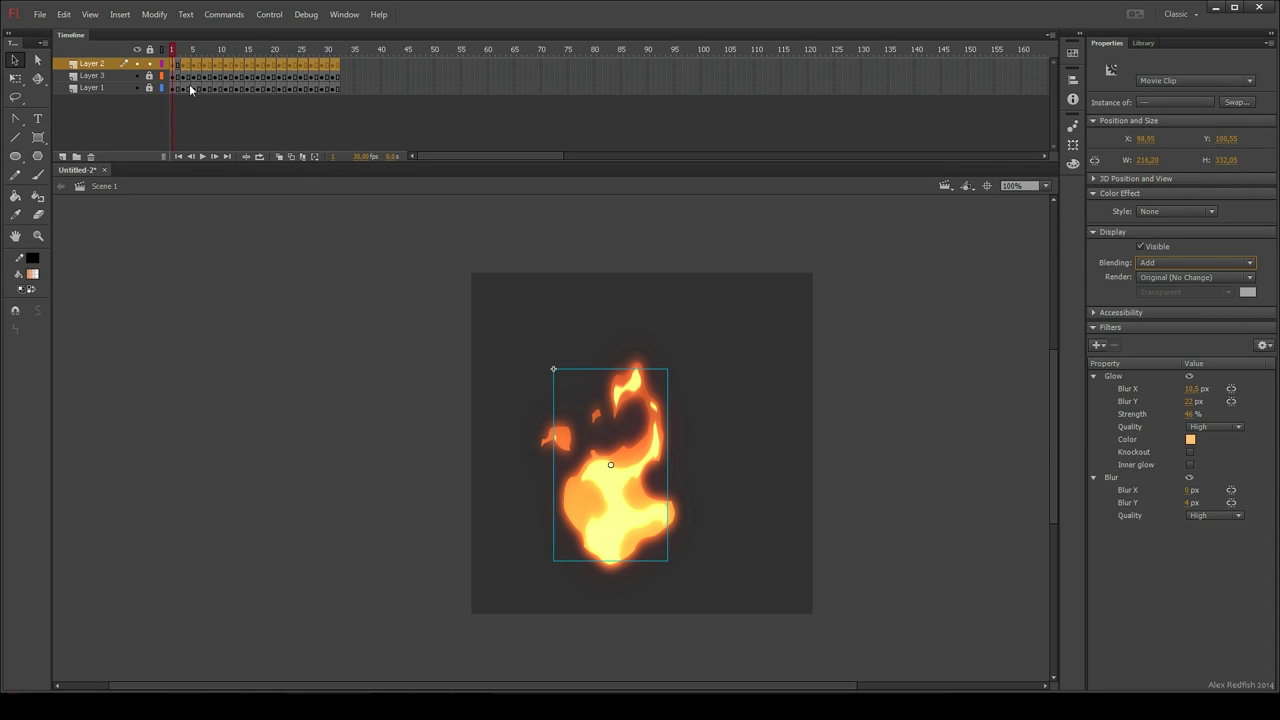
Step: Apply the copied filters to the Layer 3 movie clips in all frames at once and set their blending mode
left_click(150, 76)
left_click(303, 157)
left_click(92, 76)
left_click(1100, 361)
left_click(1263, 361)
left_click(1230, 407)
left_click(1165, 279)
left_click(1165, 426)
left_click(1176, 212)
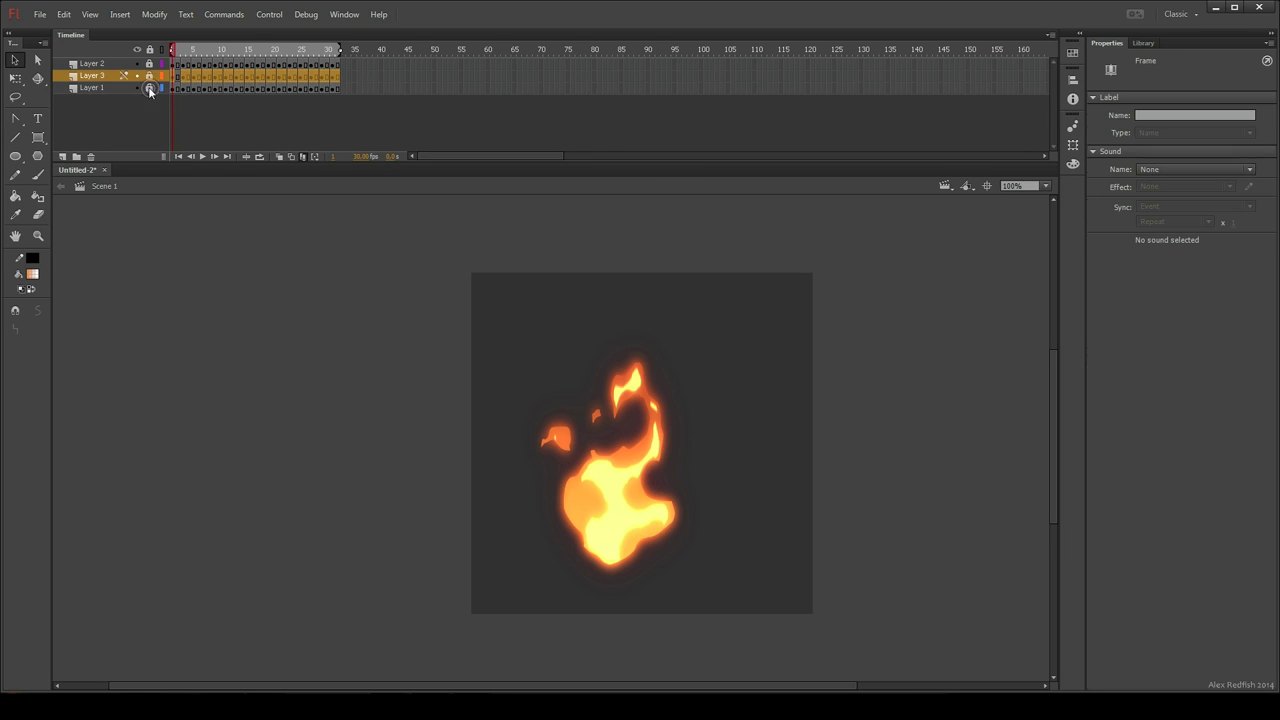
Step: Paste the two High quality Glow filters, orange and red, onto the Layer 1 movie clips in all frames at once and lock the layer
left_click(171, 88)
left_click(303, 157)
key("ctrl+a")
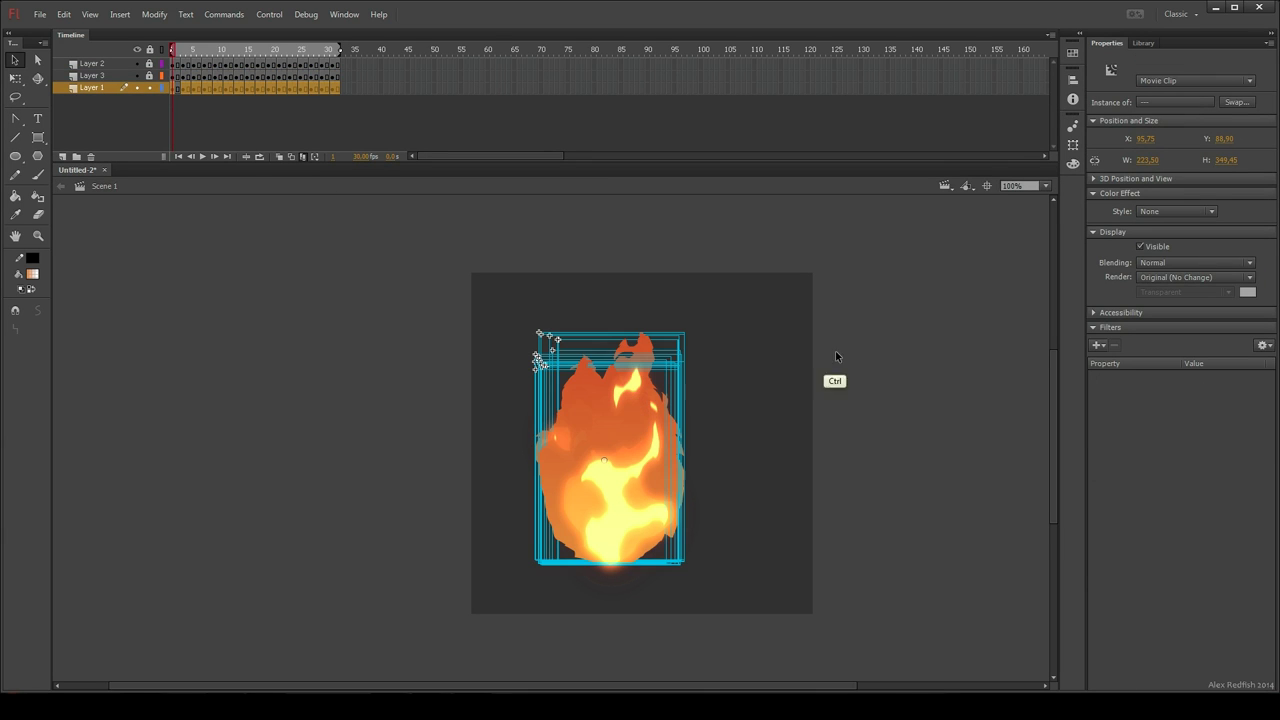
left_click(1263, 344)
left_click(1225, 402)
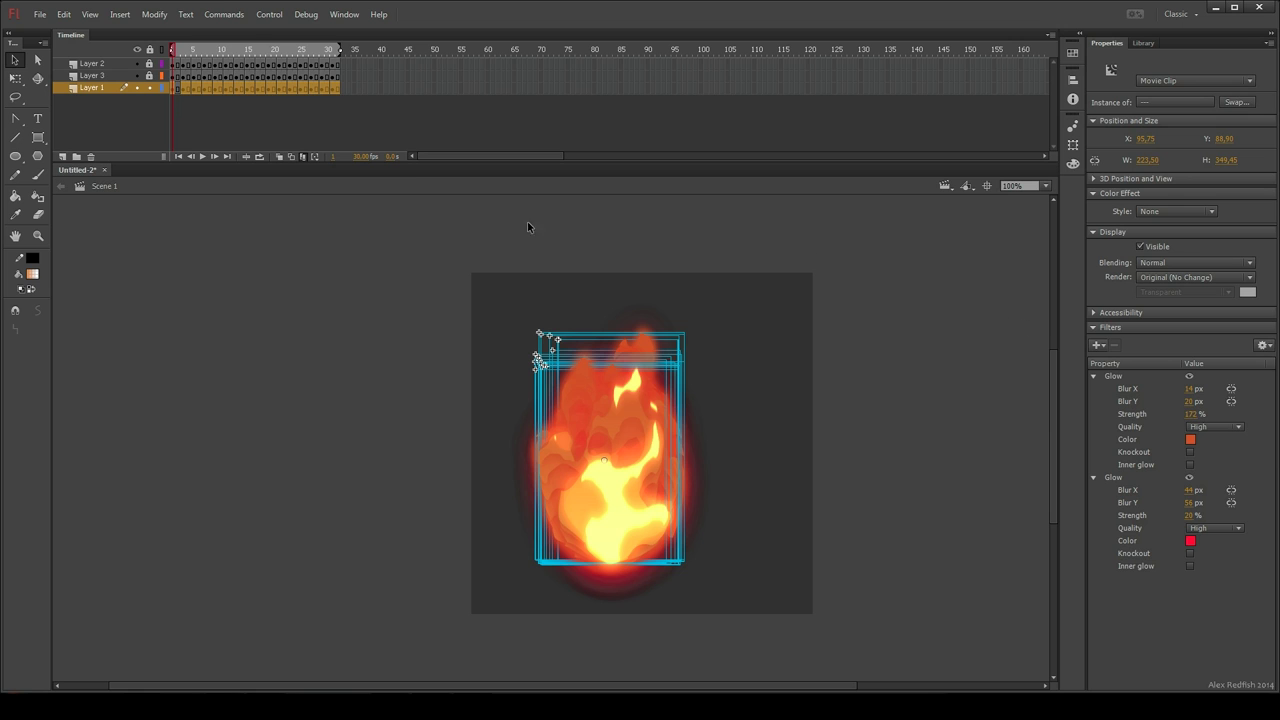
left_click(304, 157)
left_click(152, 89)
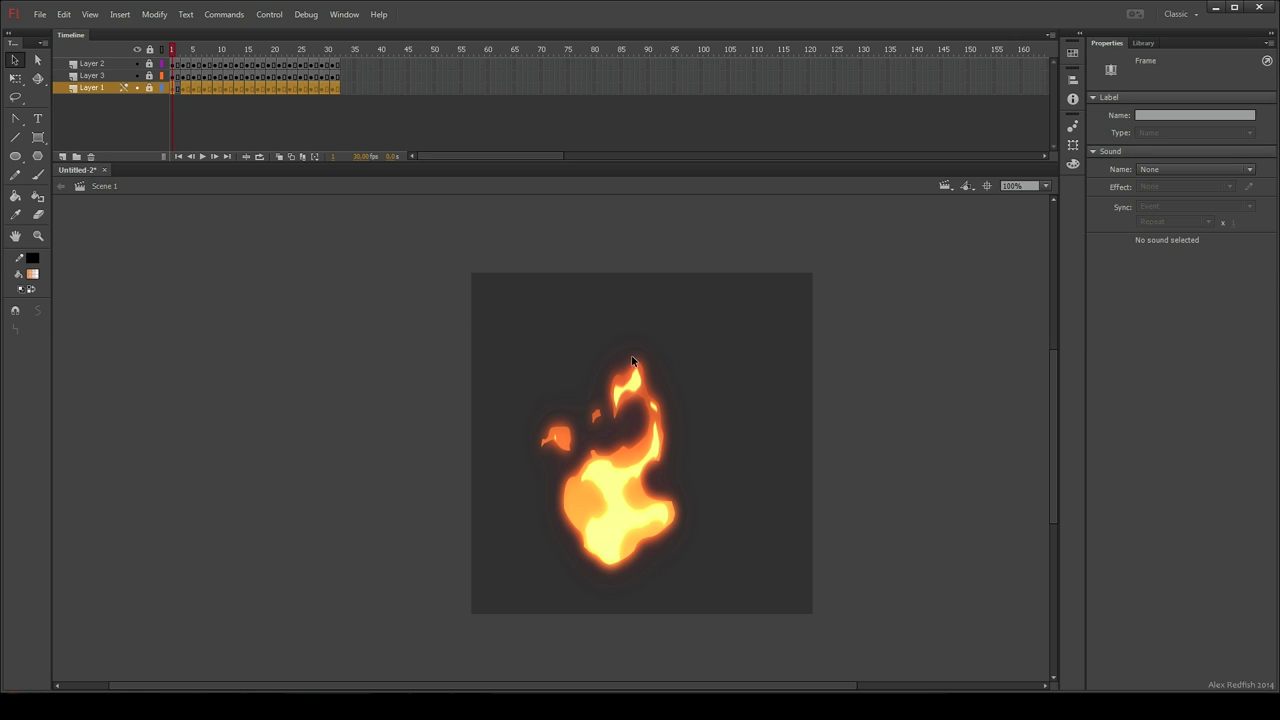
Step: Test the movie and examine the looping flame animation and its playback options
key("z")
key("ctrl+Return")
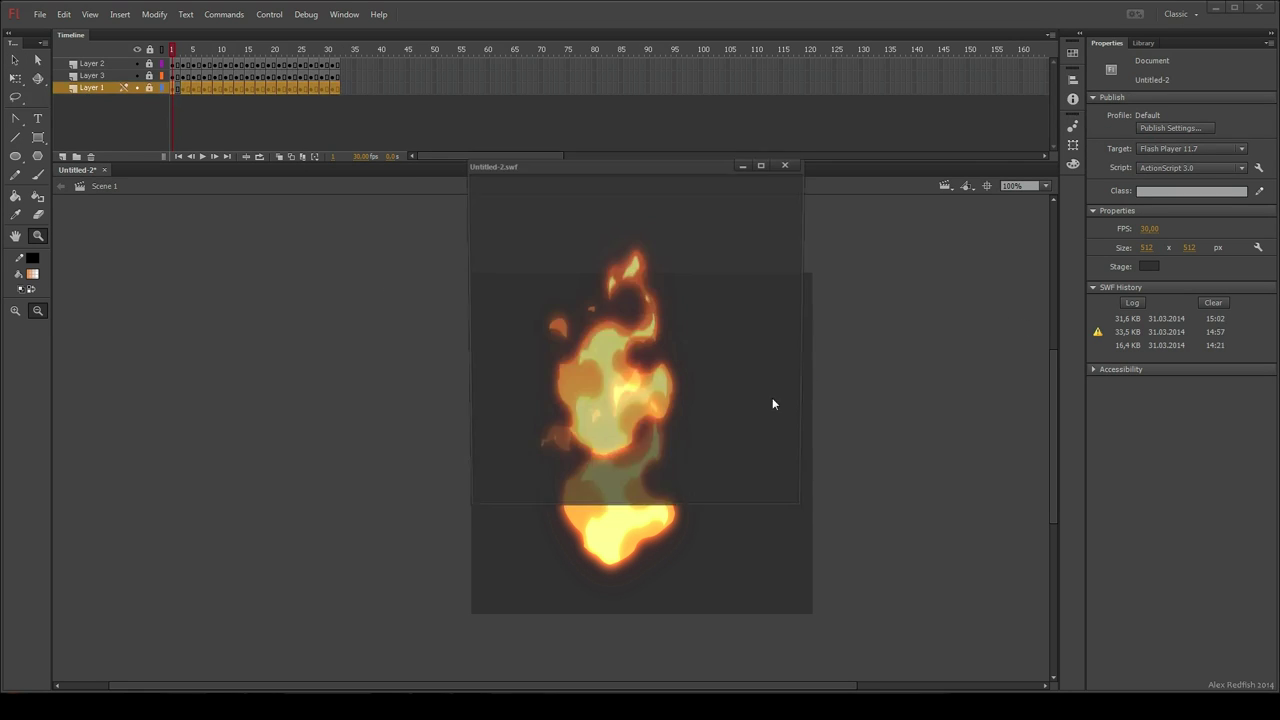
right_click(737, 391)
right_click(781, 362)
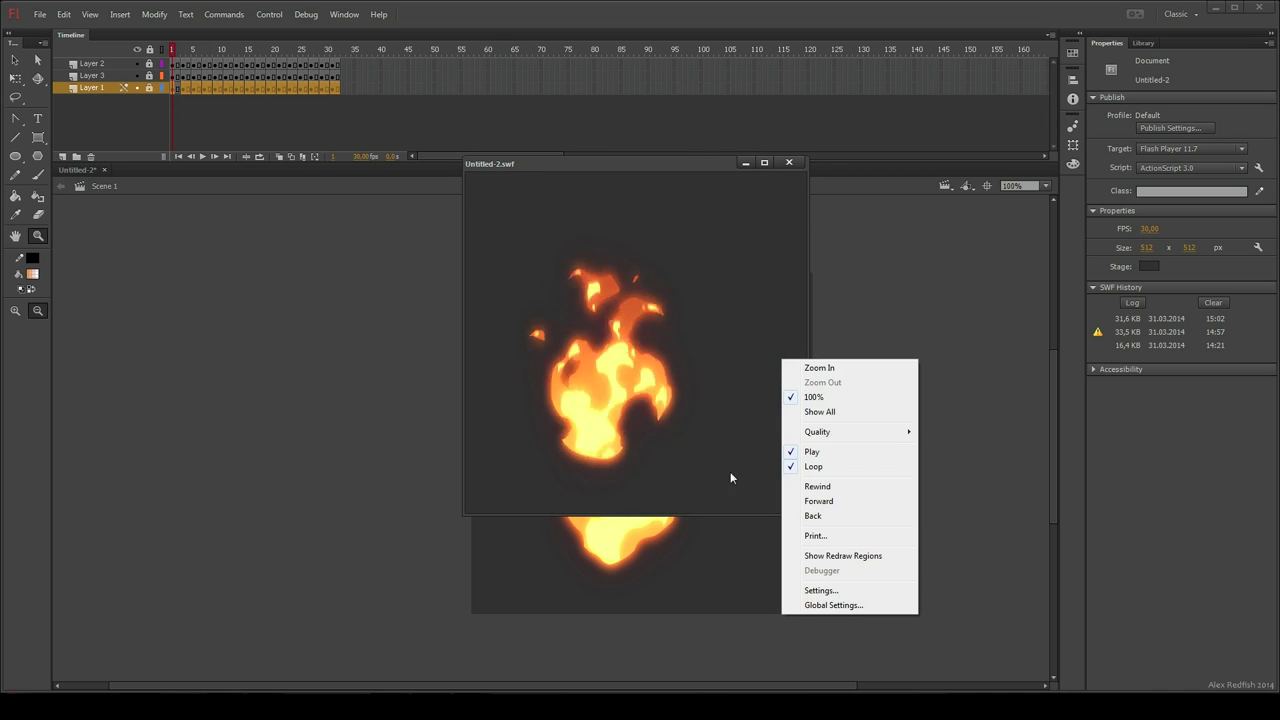
left_click(766, 487)
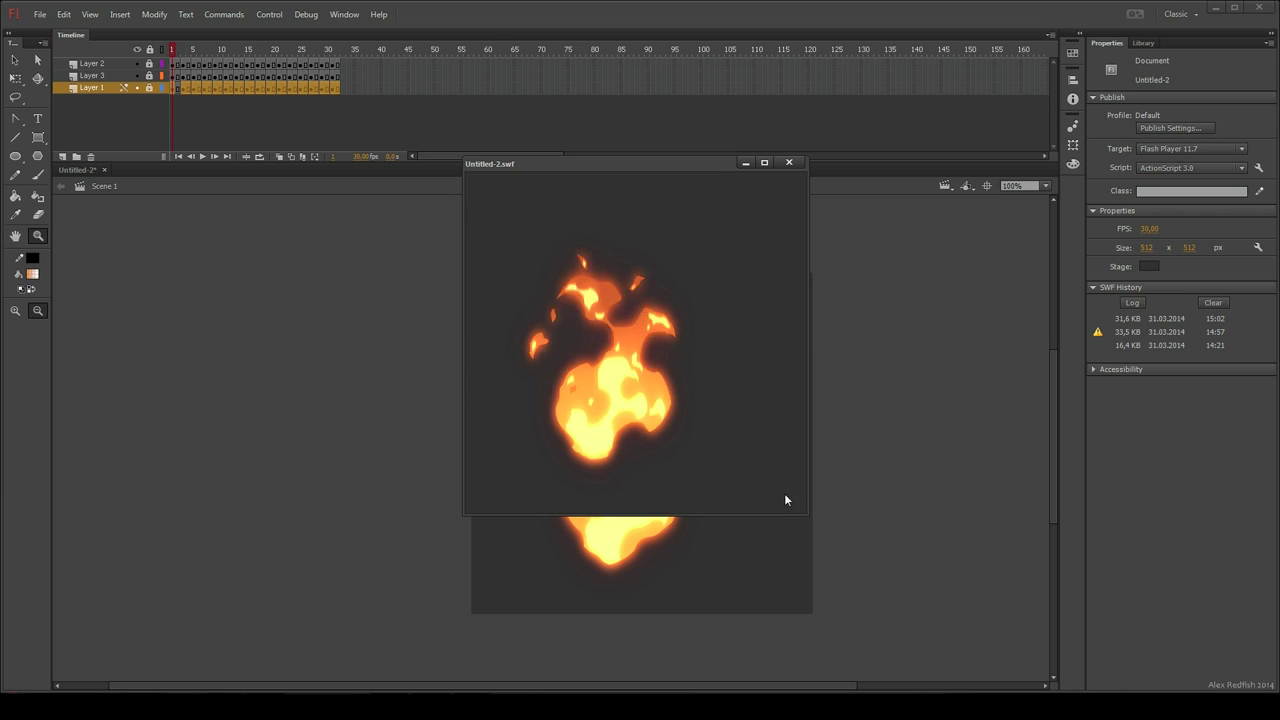
right_click(802, 510)
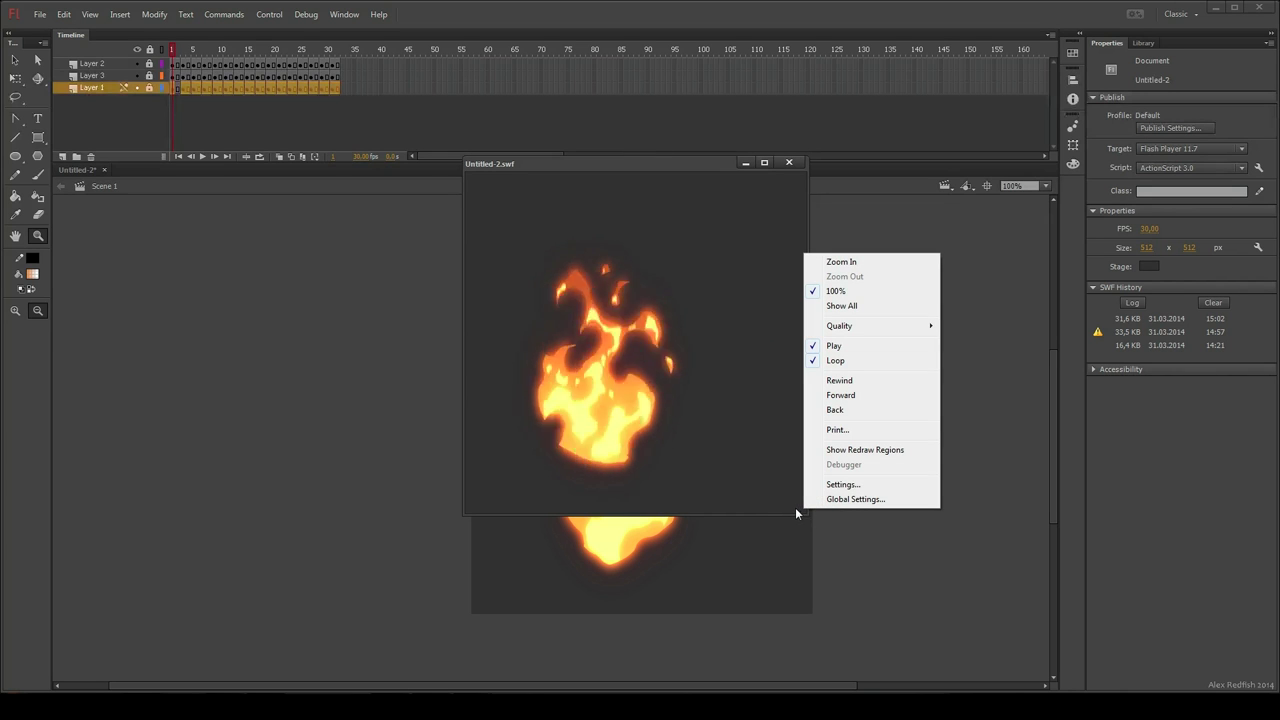